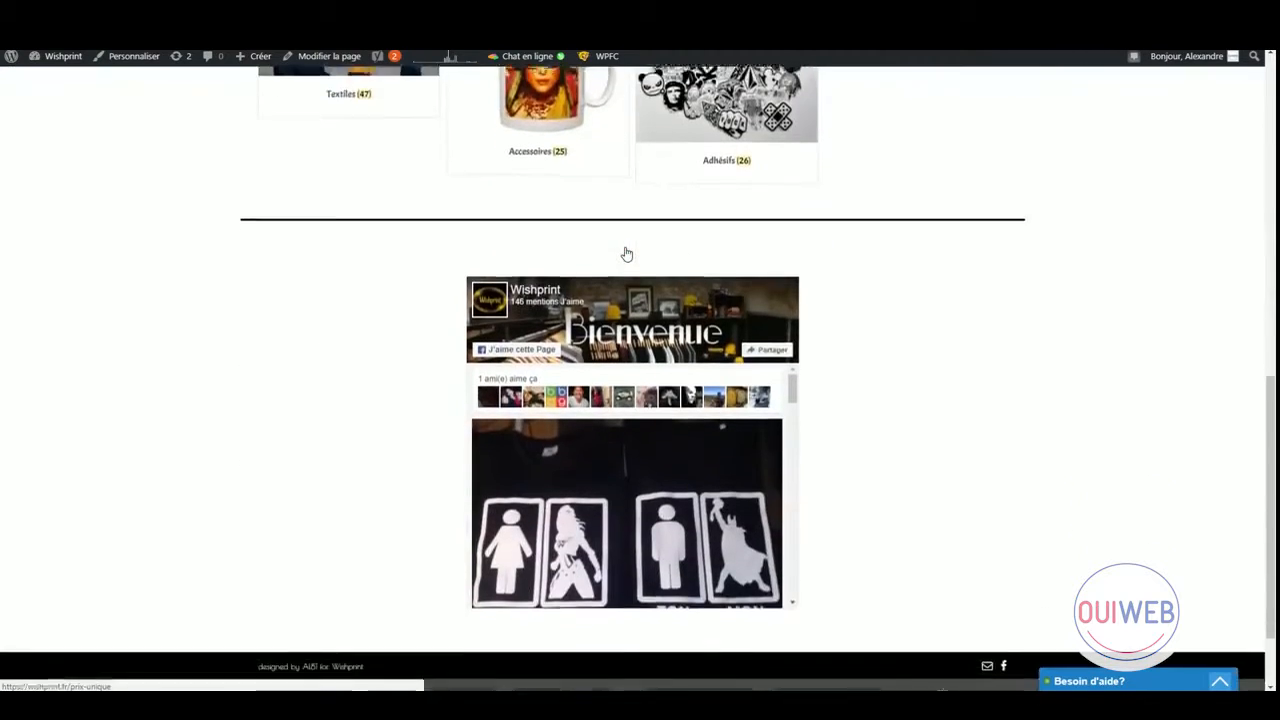
Look over the Wishprint storefront home page, from the banner to the Boutique product categories.
key("Home")
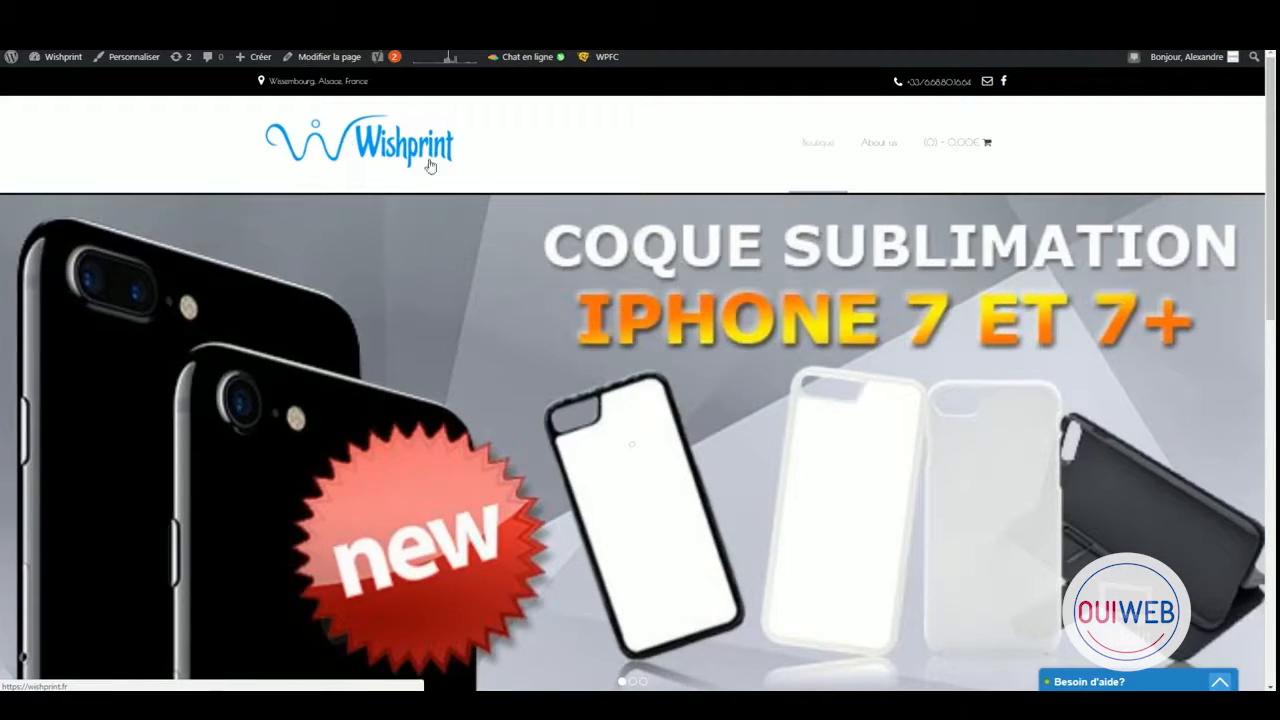
scroll(383, 437, "down", 5)
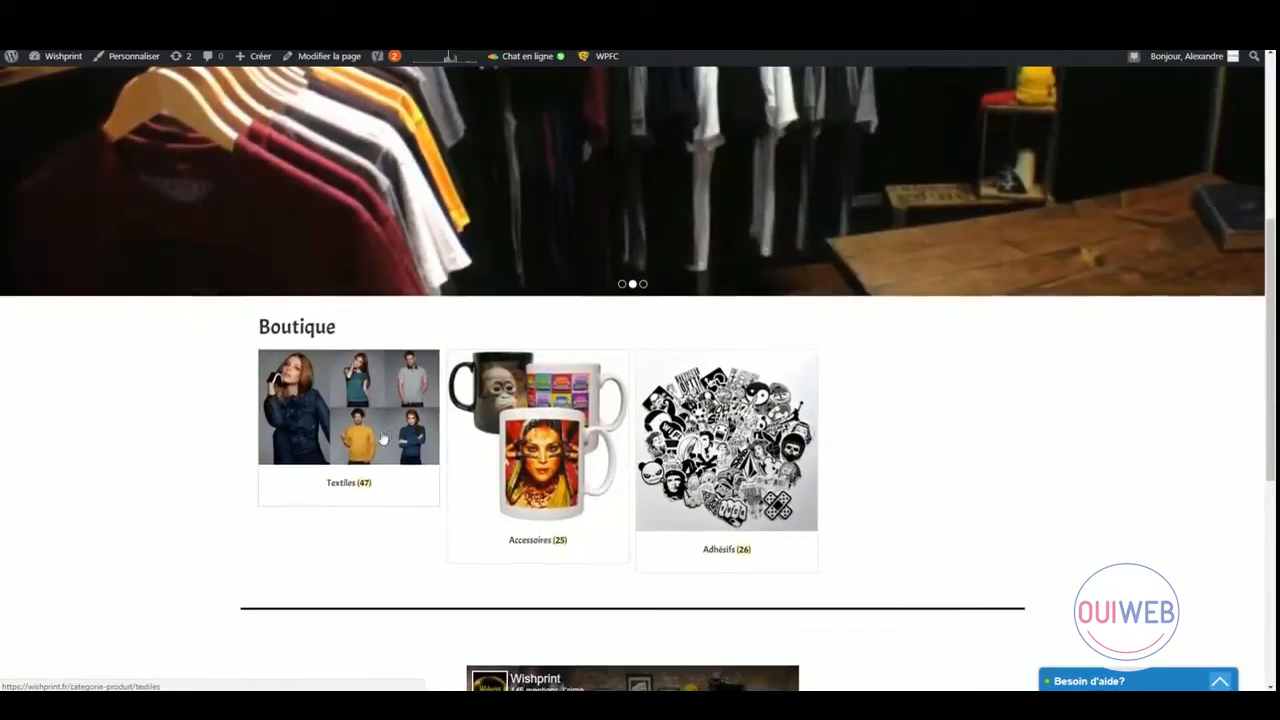
scroll(806, 446, "down", 4)
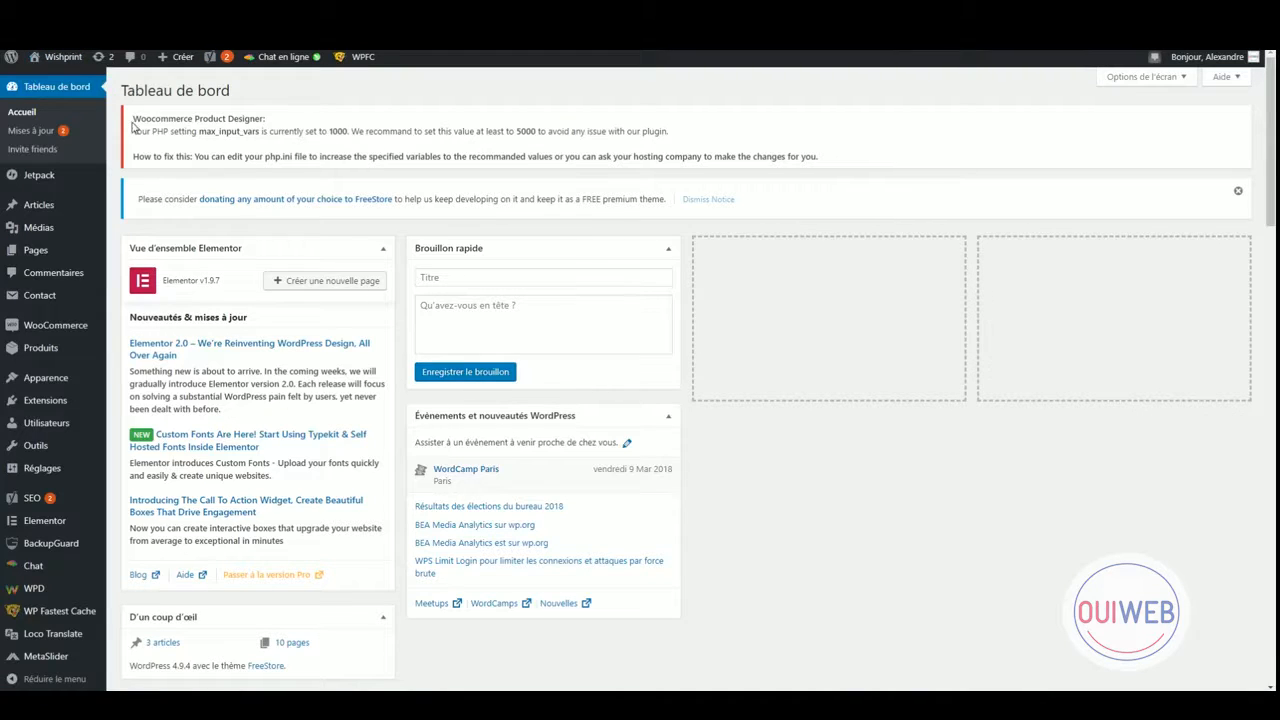
Read the Woocommerce Product Designer notice about the max_input_vars PHP setting on the dashboard.
left_click_drag(134, 118, 278, 122)
left_click(283, 124)
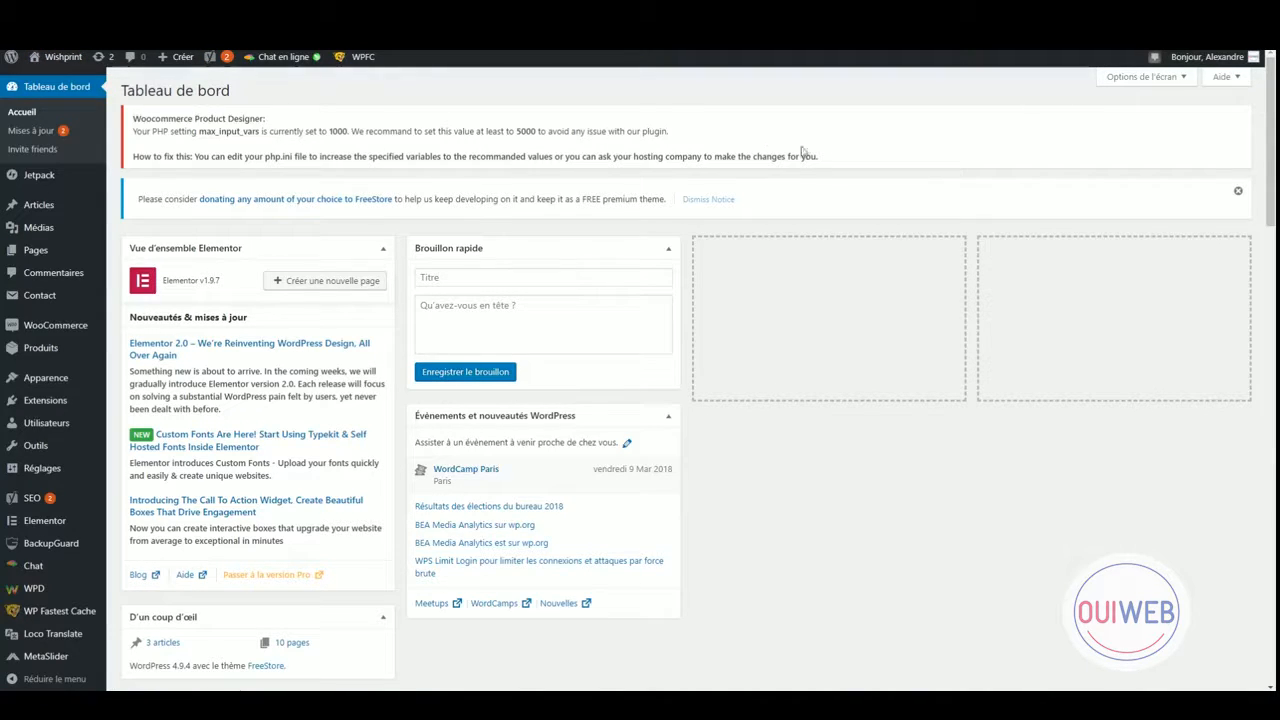
left_click_drag(840, 162, 248, 151)
left_click(140, 117)
left_click(831, 156)
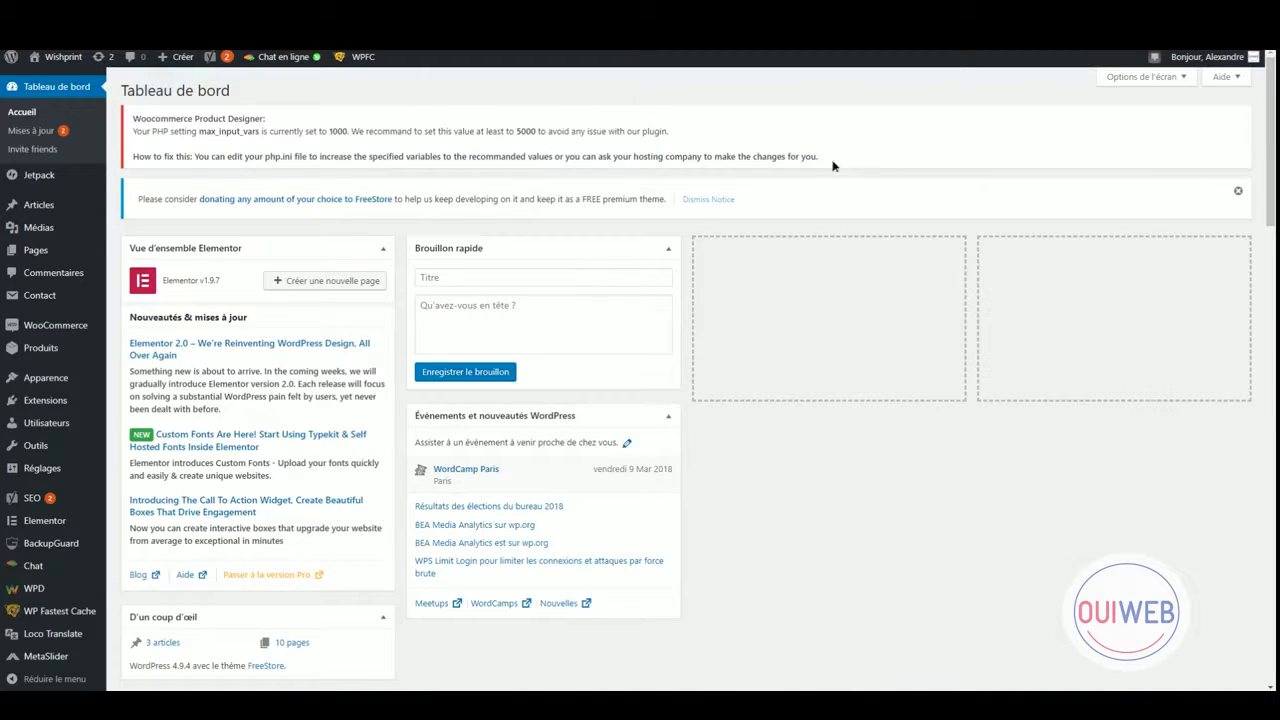
left_click_drag(833, 165, 480, 157)
left_click(474, 144)
left_click_drag(145, 130, 272, 131)
left_click_drag(412, 131, 506, 131)
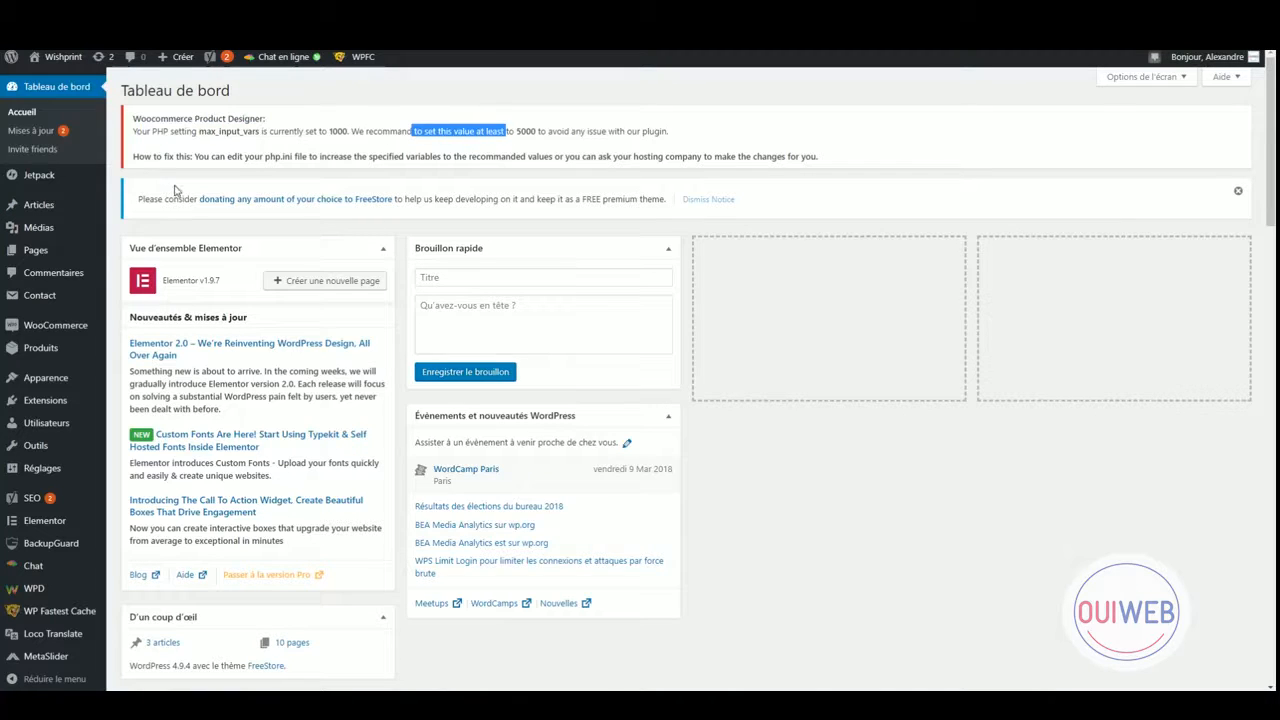
Dismiss the FreeStore donation notice and open the details of the active FreeStore theme.
left_click(1237, 191)
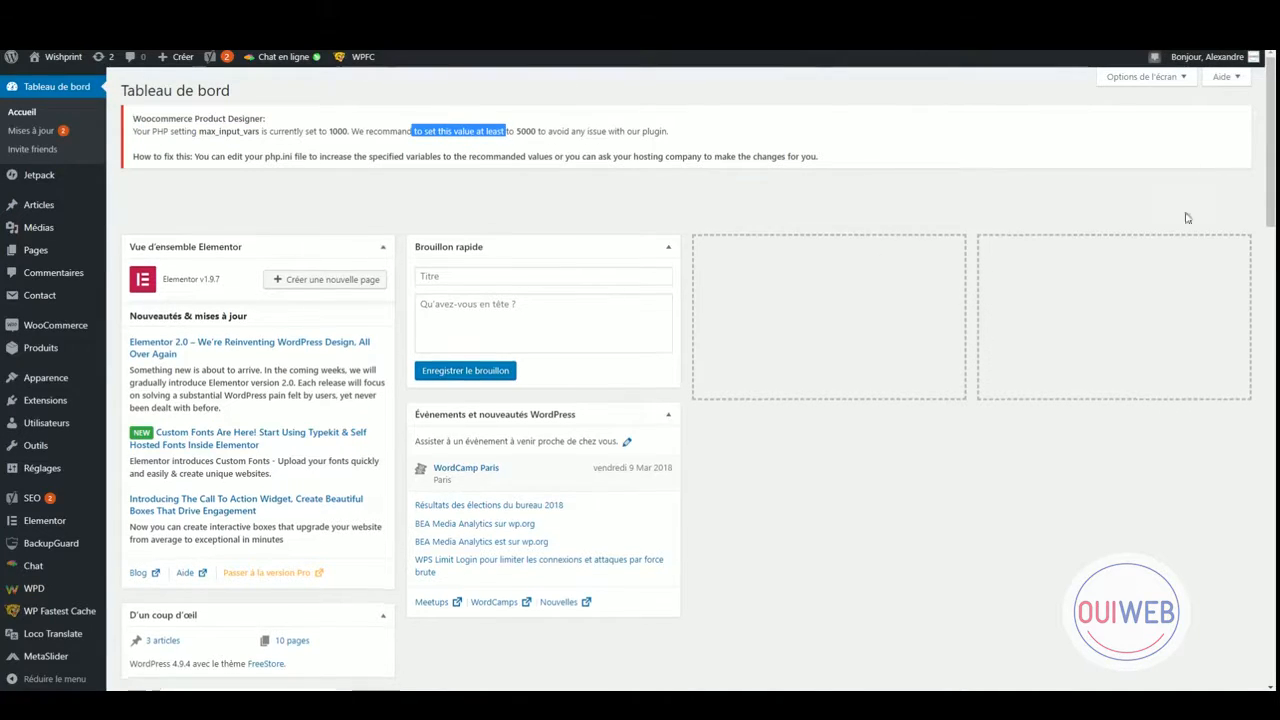
left_click(142, 383)
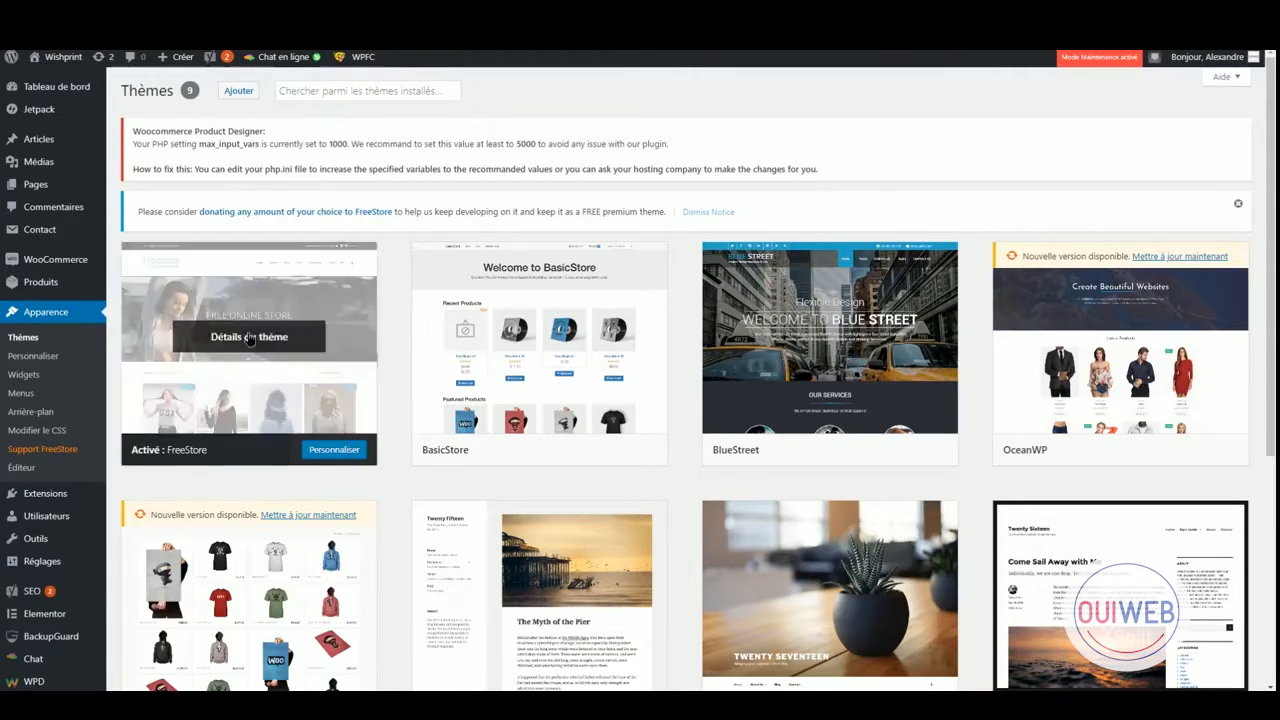
left_click(200, 325)
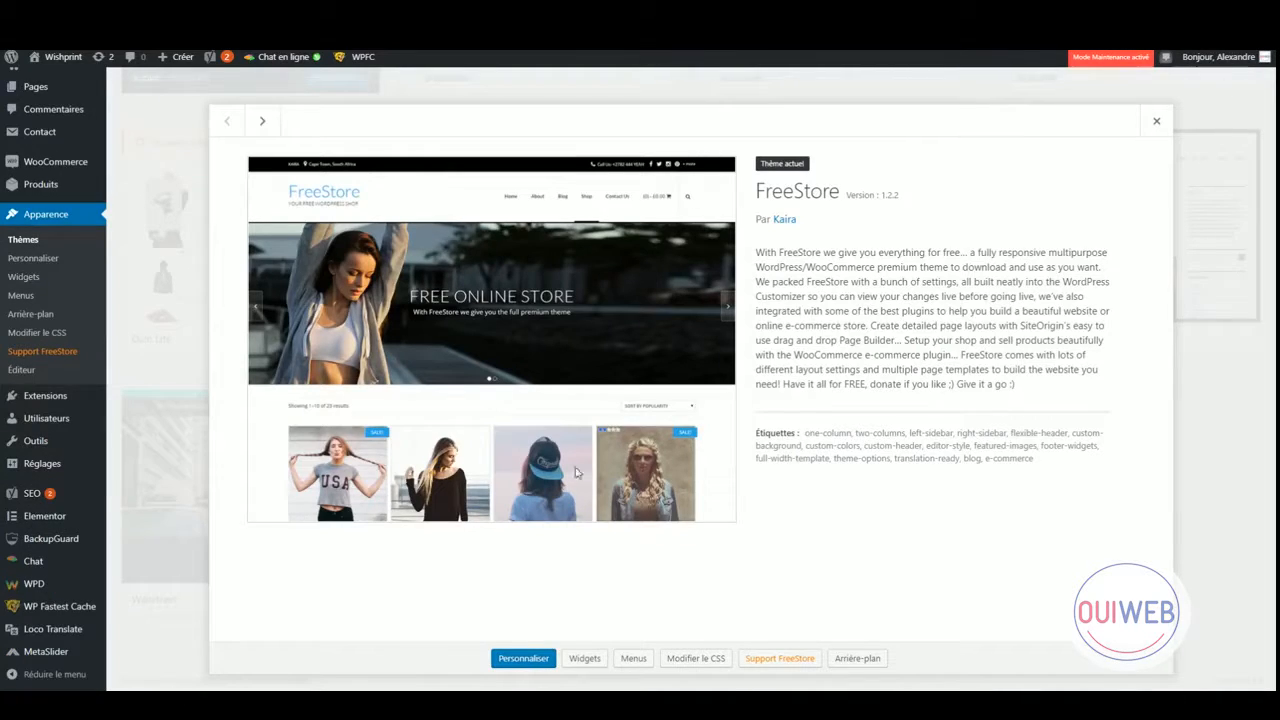
View the widgets page from the FreeStore theme details and return to the installed themes list.
left_click(585, 660)
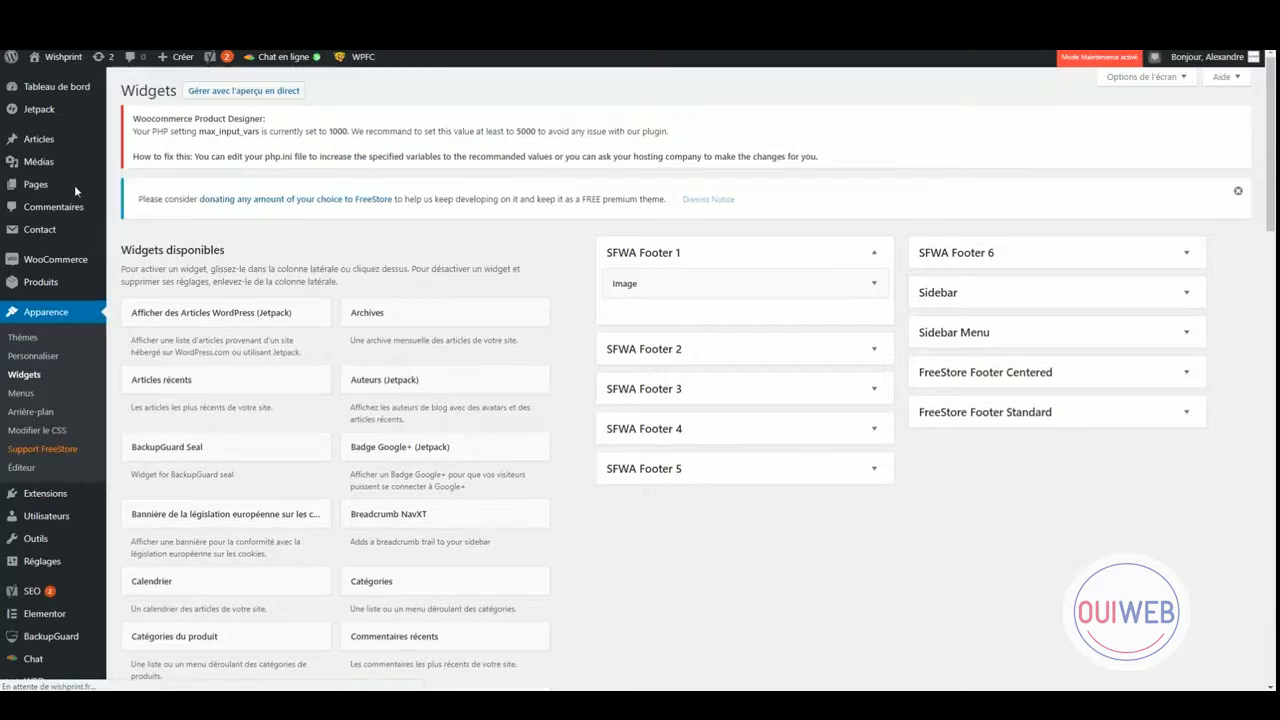
left_click(37, 340)
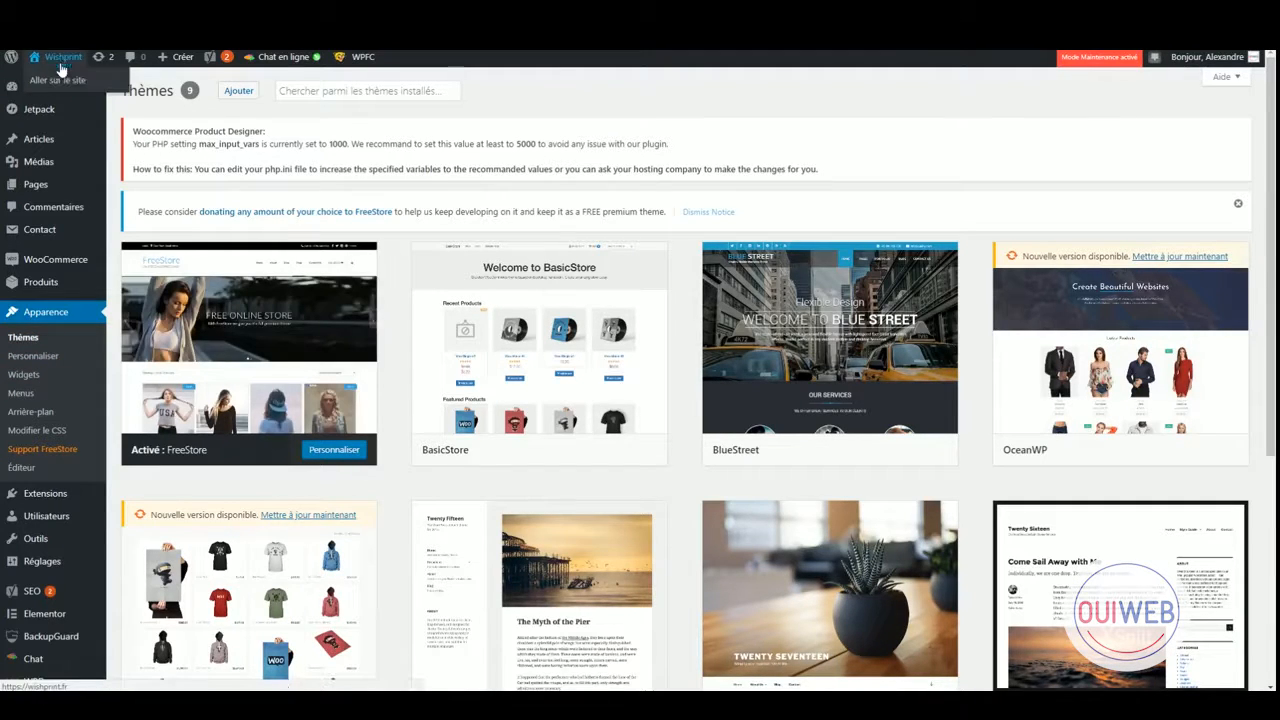
Visit the live site and examine the About us page's presentation image and contact form.
left_click(58, 82)
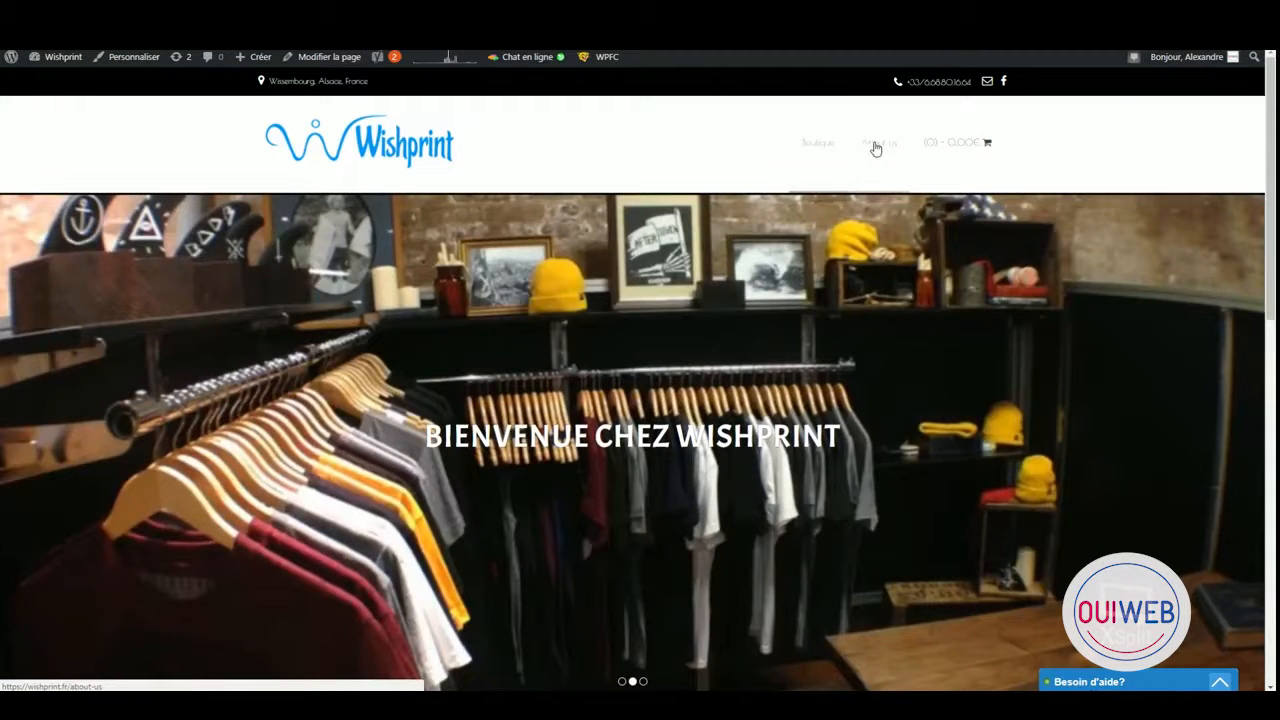
left_click(869, 149)
scroll(436, 368, "down", 3)
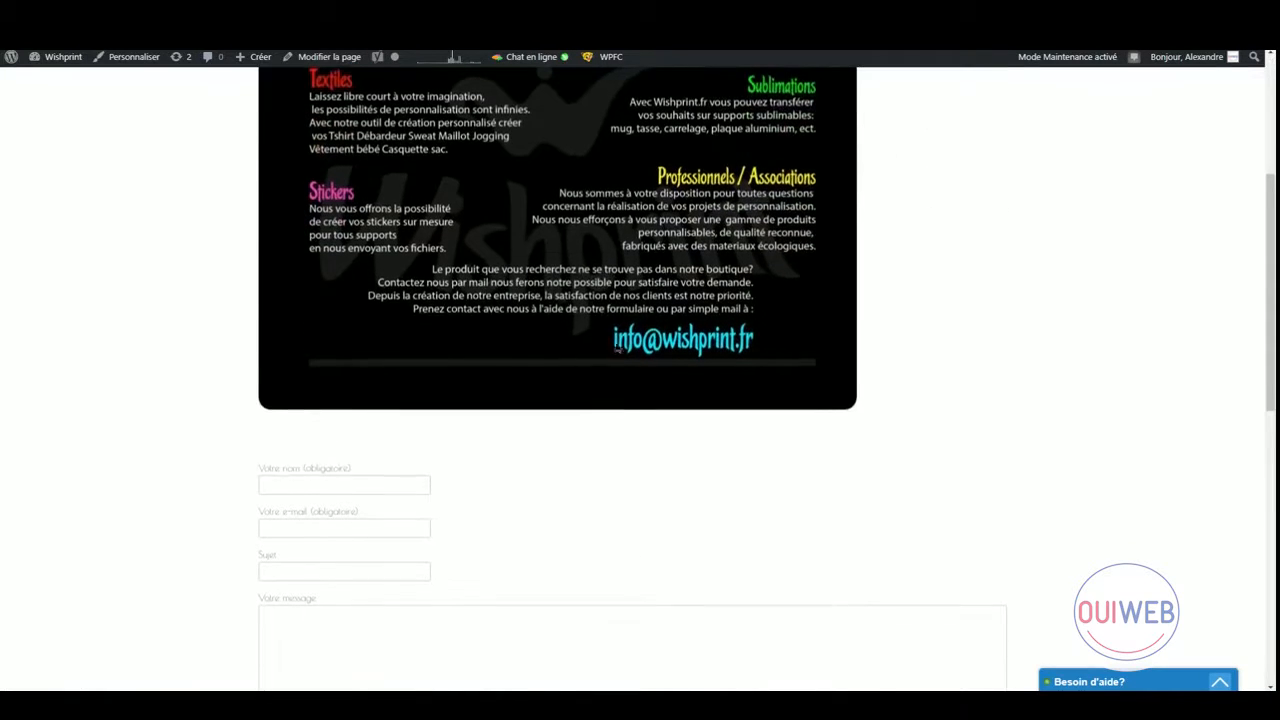
scroll(860, 409, "up", 3)
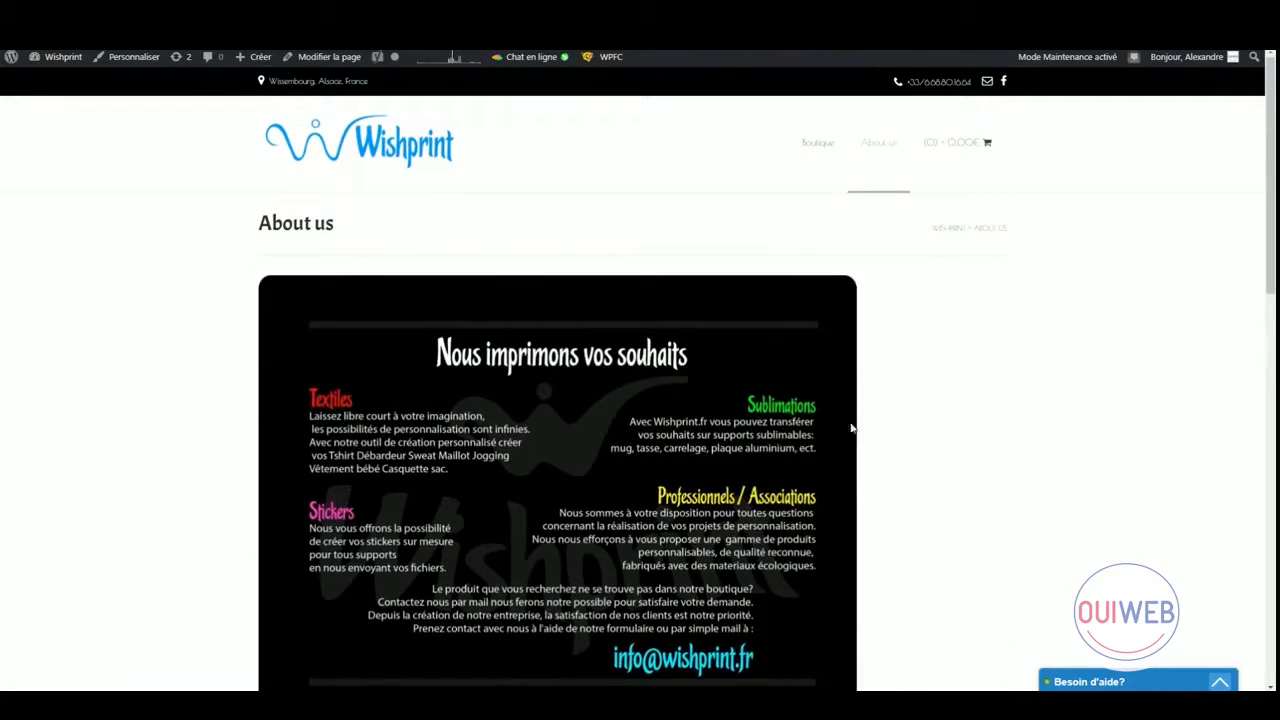
scroll(1050, 306, "down", 7)
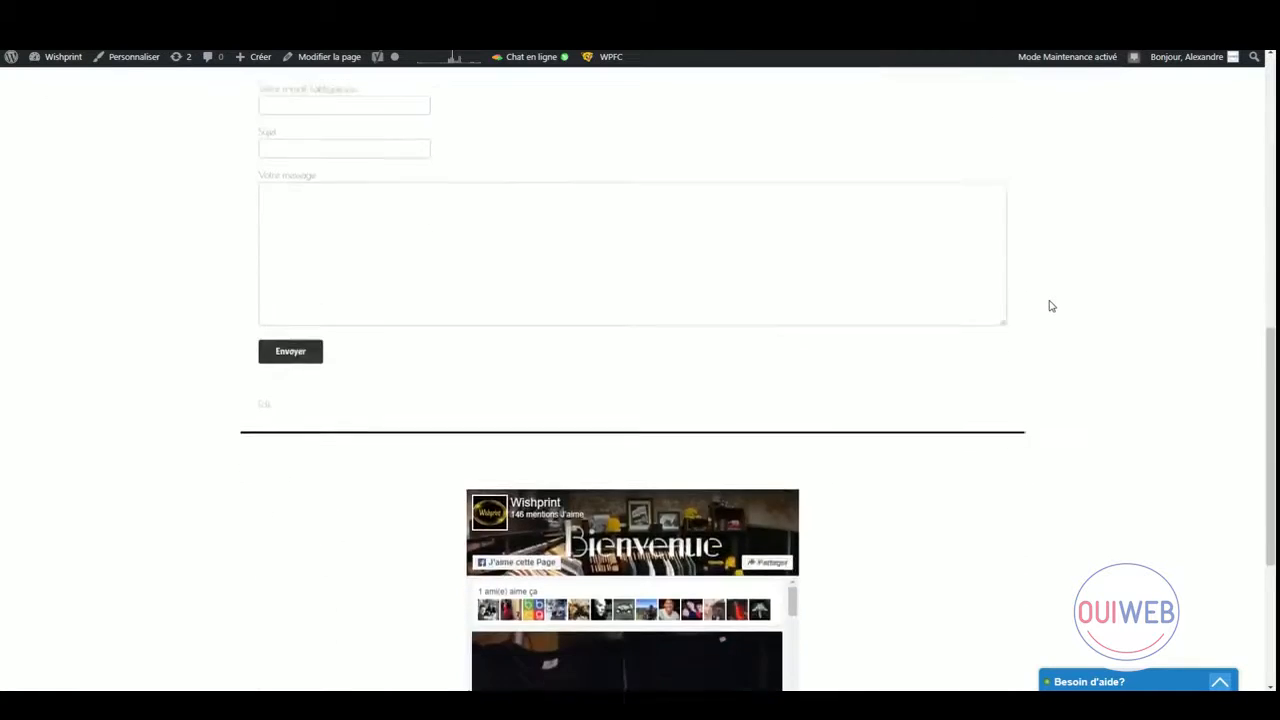
scroll(674, 340, "up", 3)
left_click(564, 491)
scroll(600, 484, "down", 4)
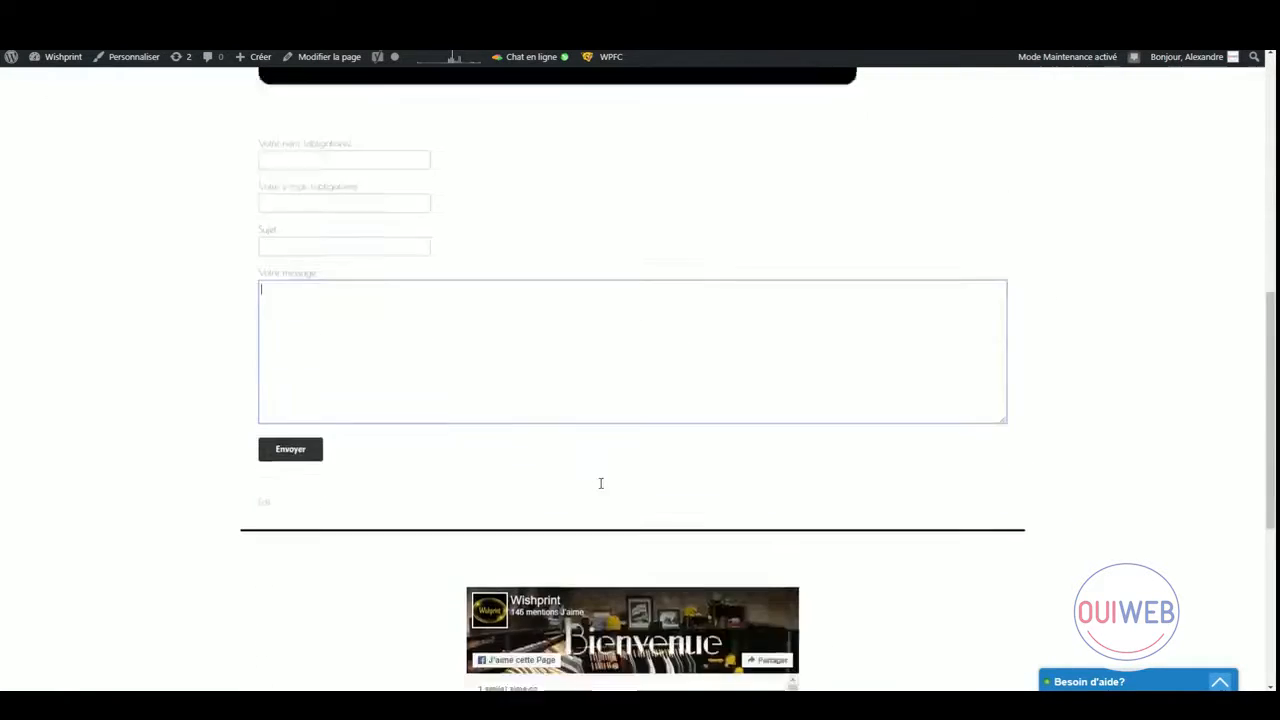
scroll(600, 486, "up", 10)
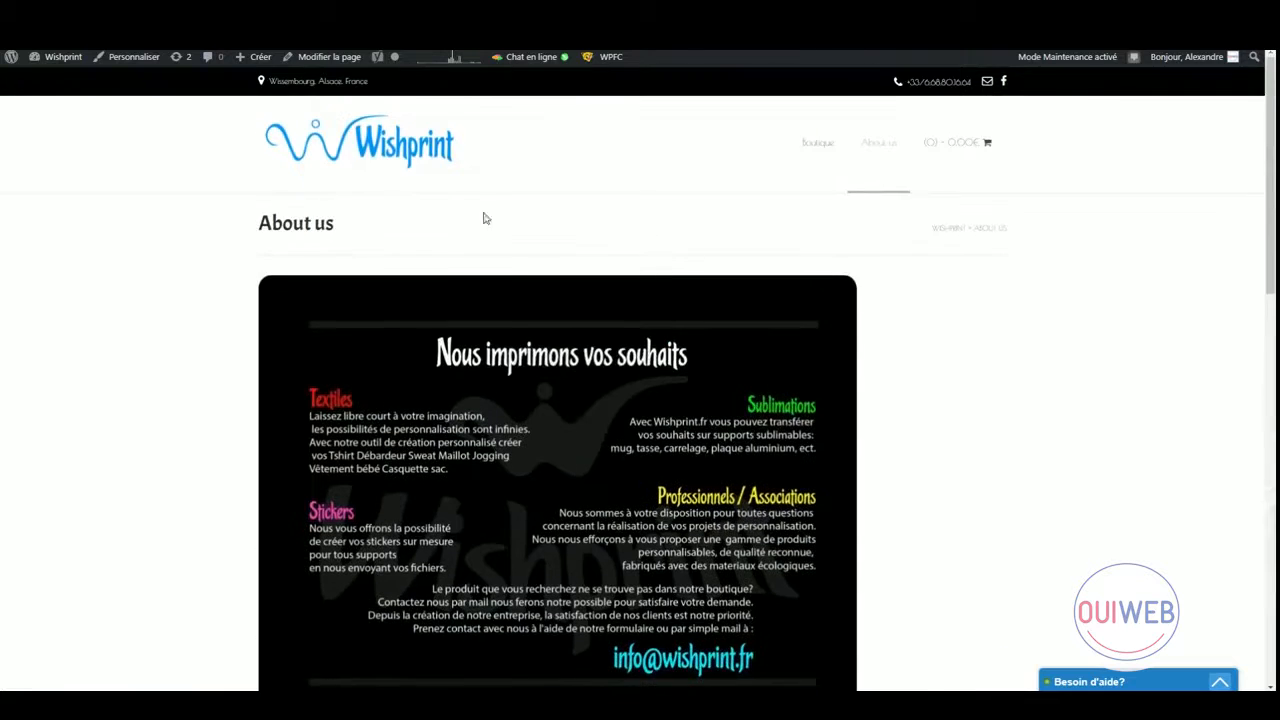
Examine the About us page's image and contact form shortcode in the page editor, and preview the page.
left_click(321, 71)
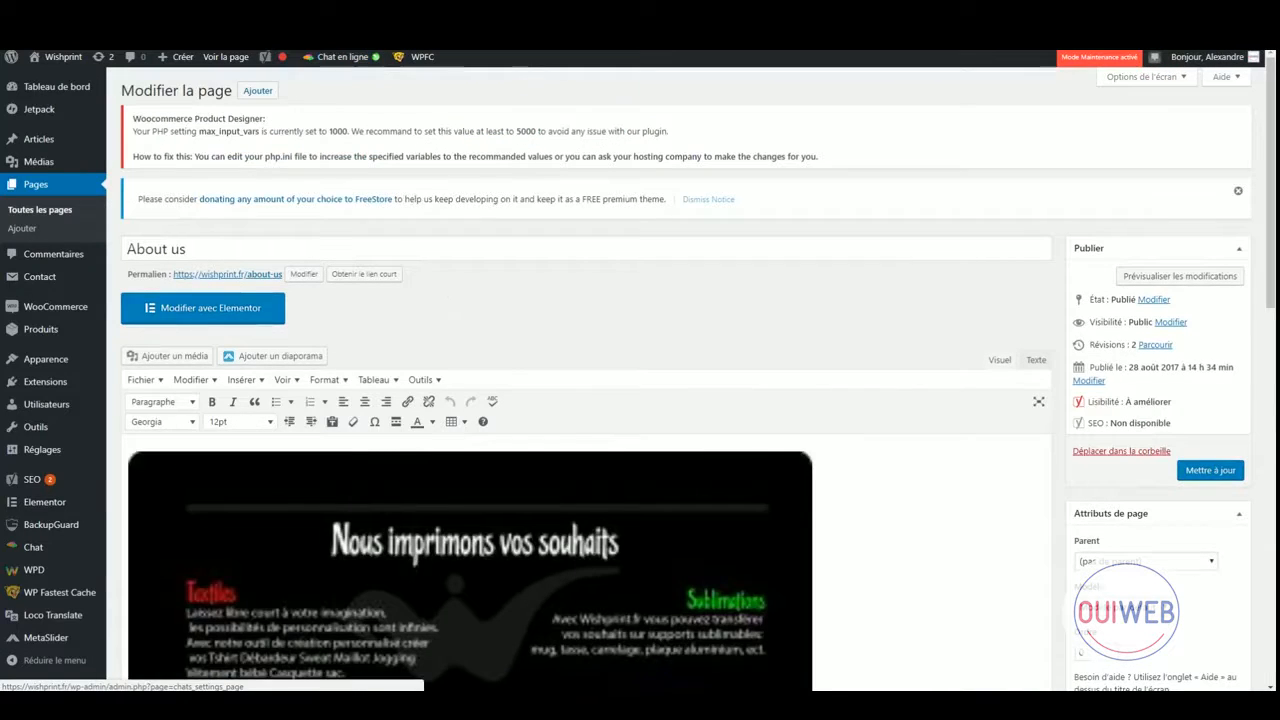
left_click(470, 570)
scroll(470, 570, "down", 6)
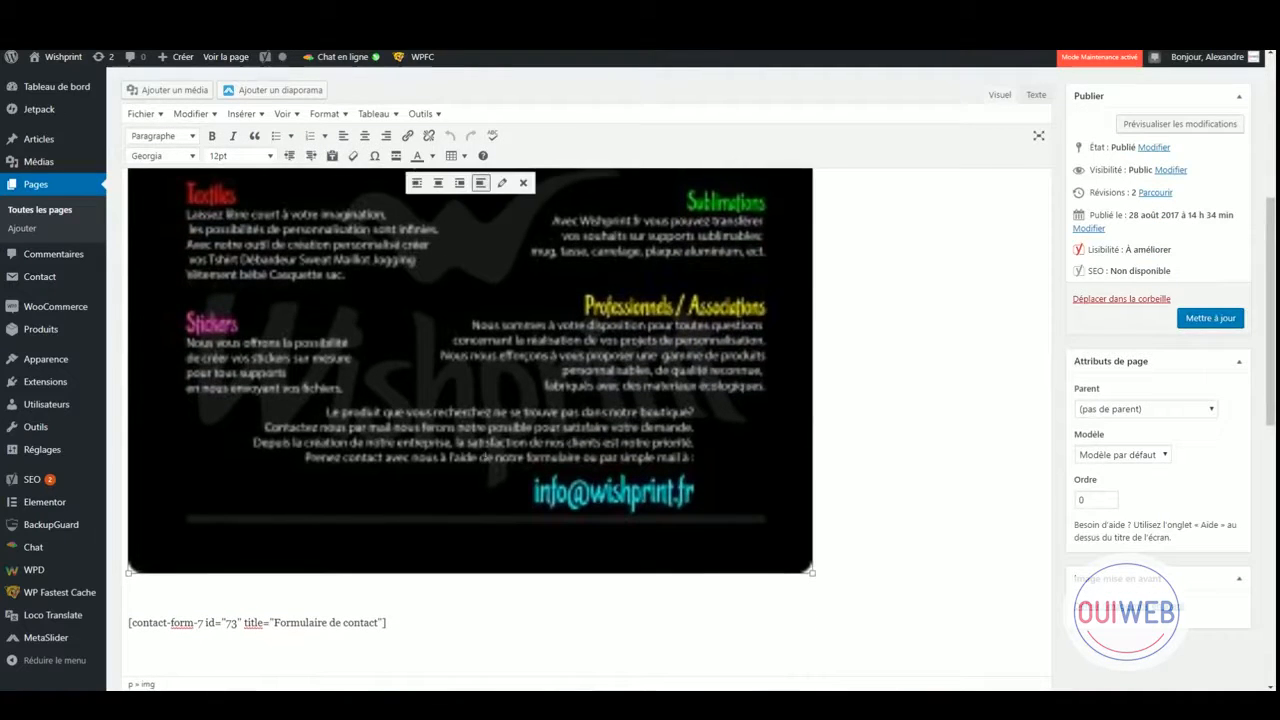
scroll(250, 420, "down", 3)
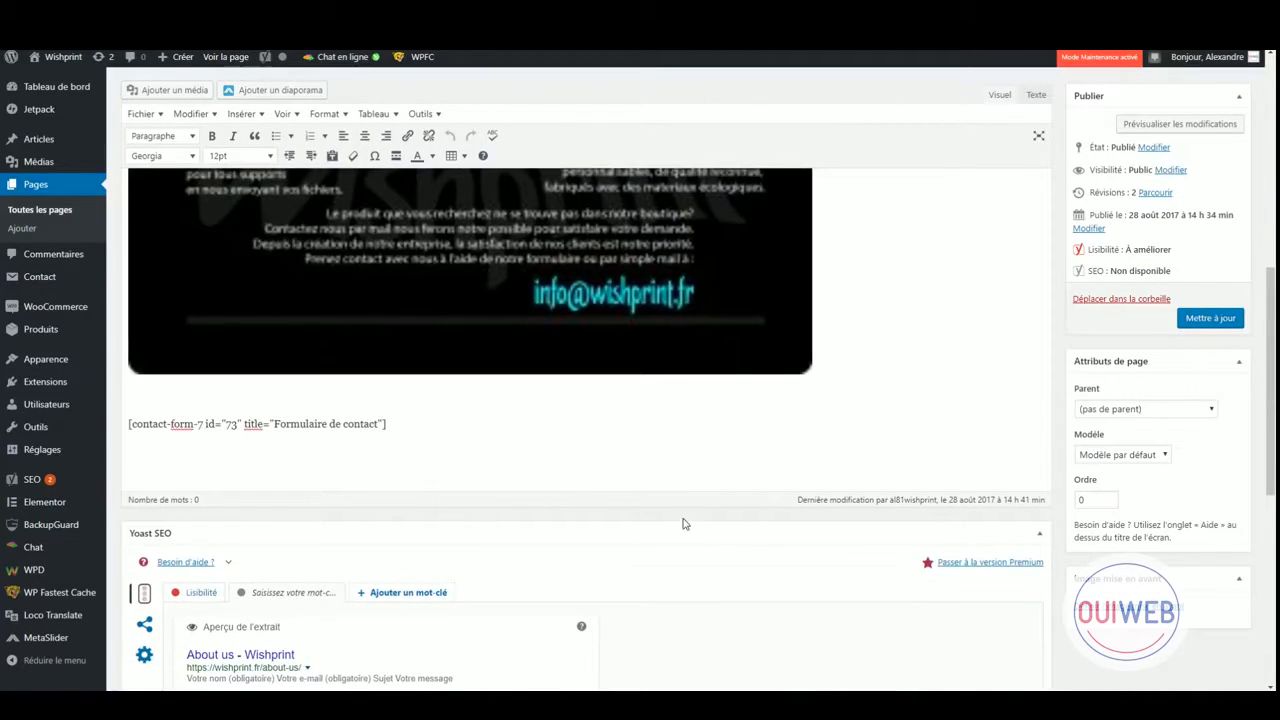
scroll(318, 446, "up", 6)
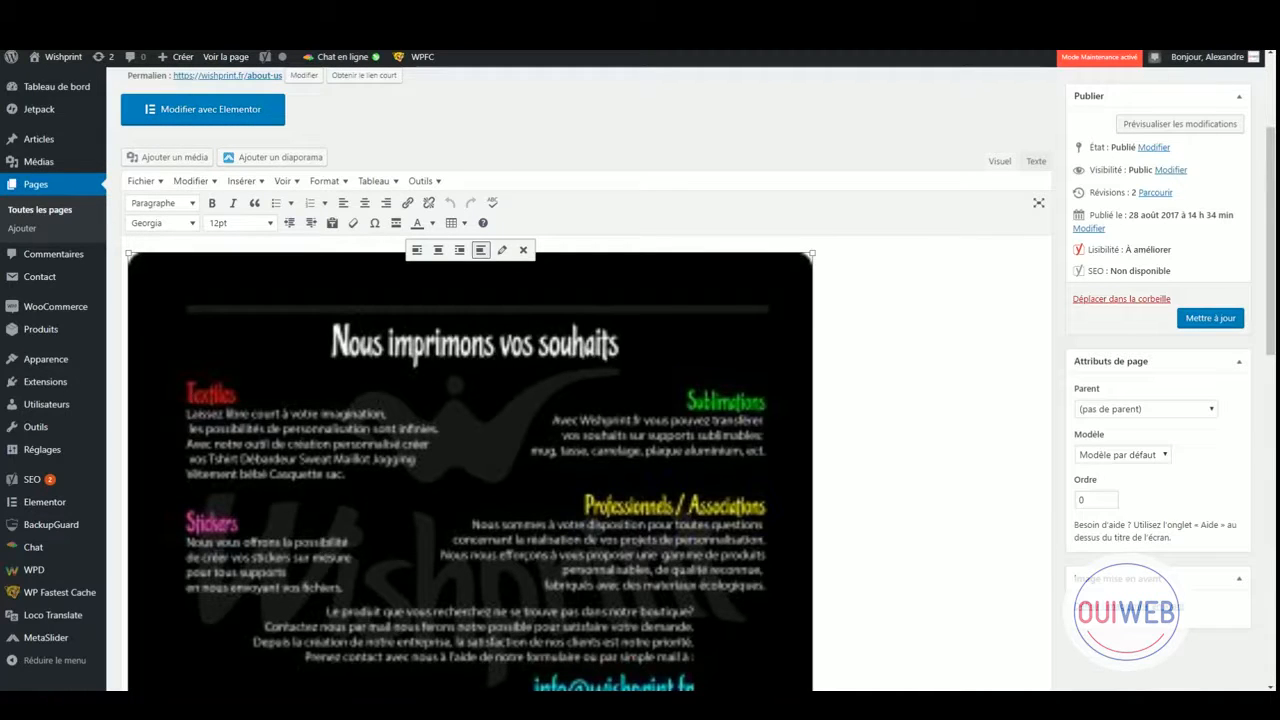
scroll(983, 360, "up", 4)
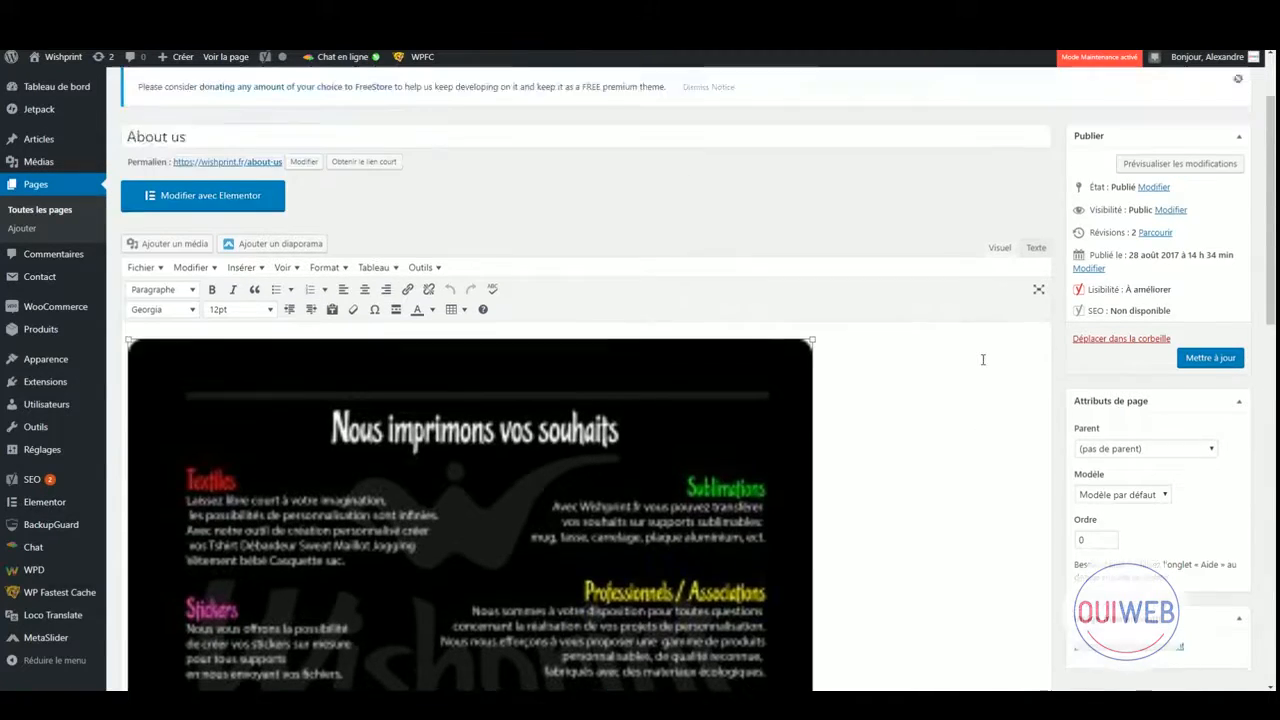
left_click(1211, 283)
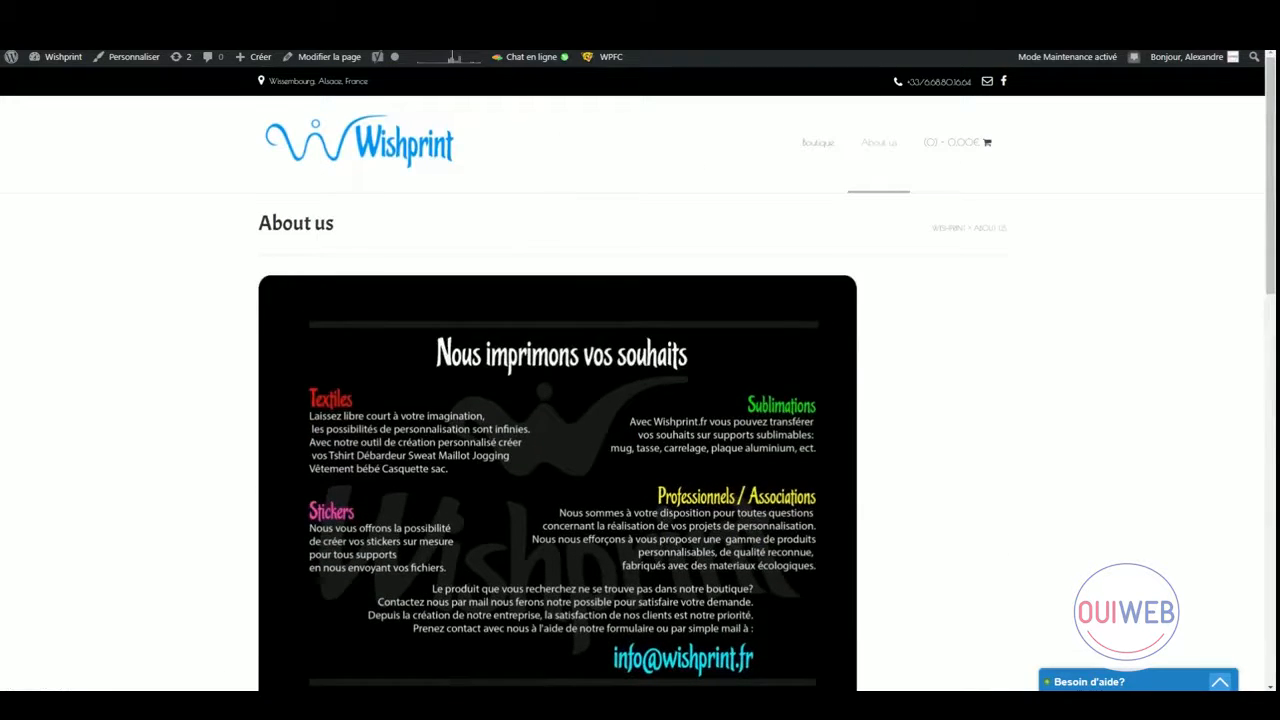
key("ctrl+w")
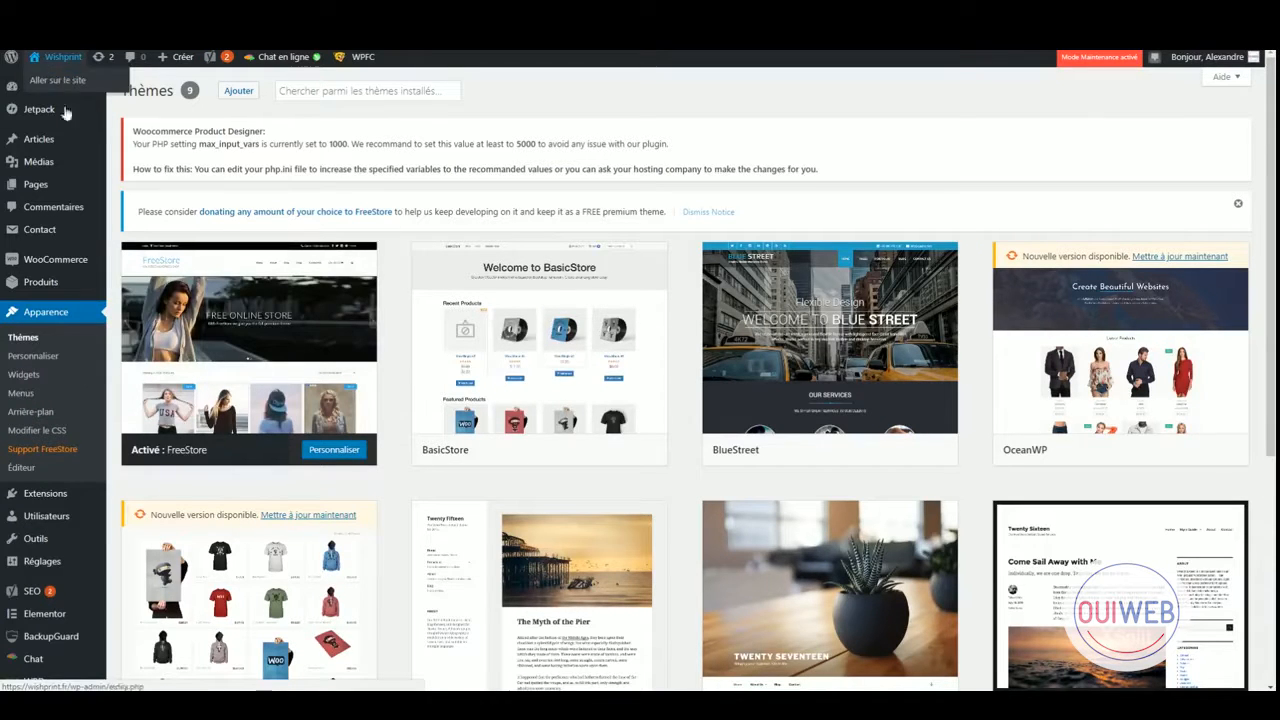
Open the Boutique page for editing from the list of all pages.
mouse_move(73, 190)
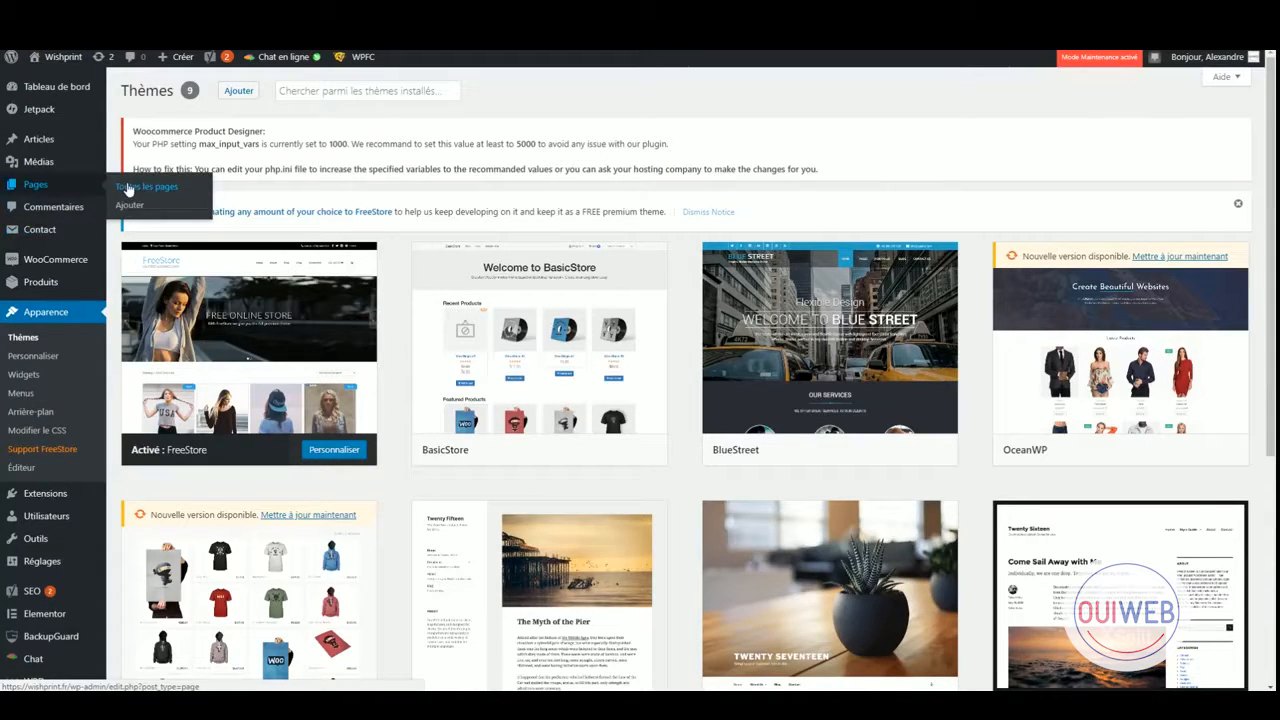
left_click(140, 186)
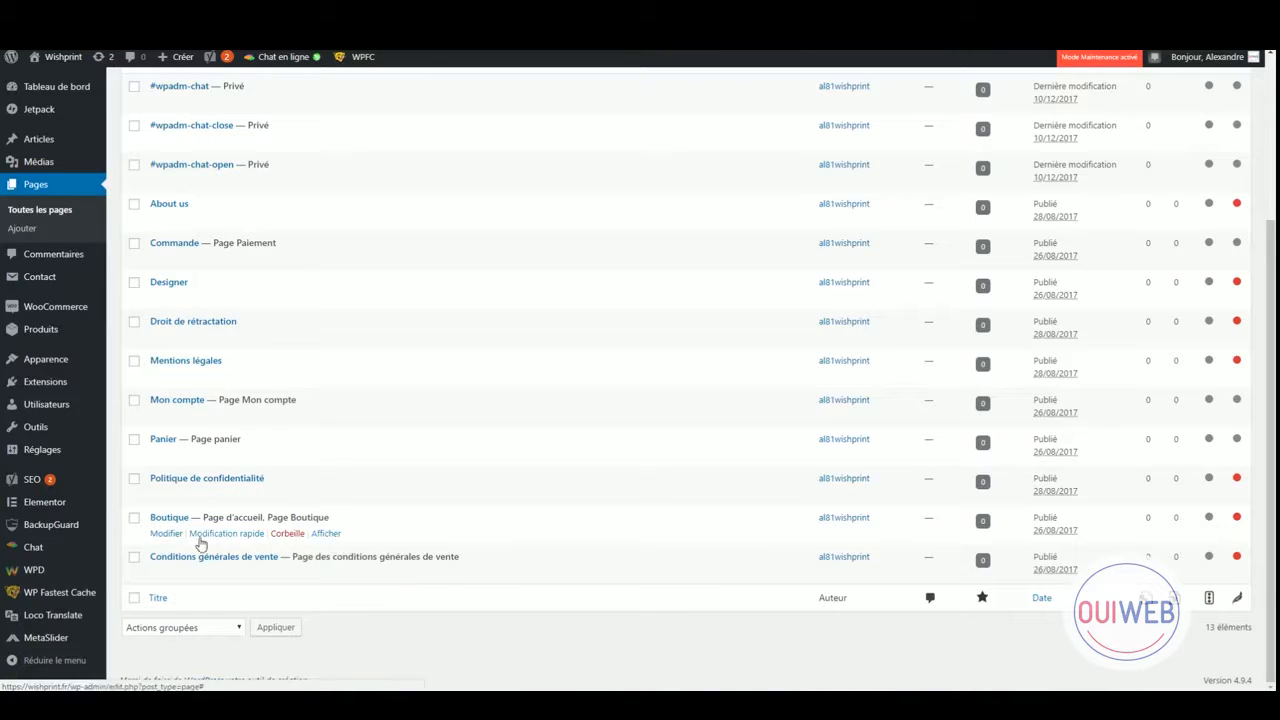
left_click(167, 536)
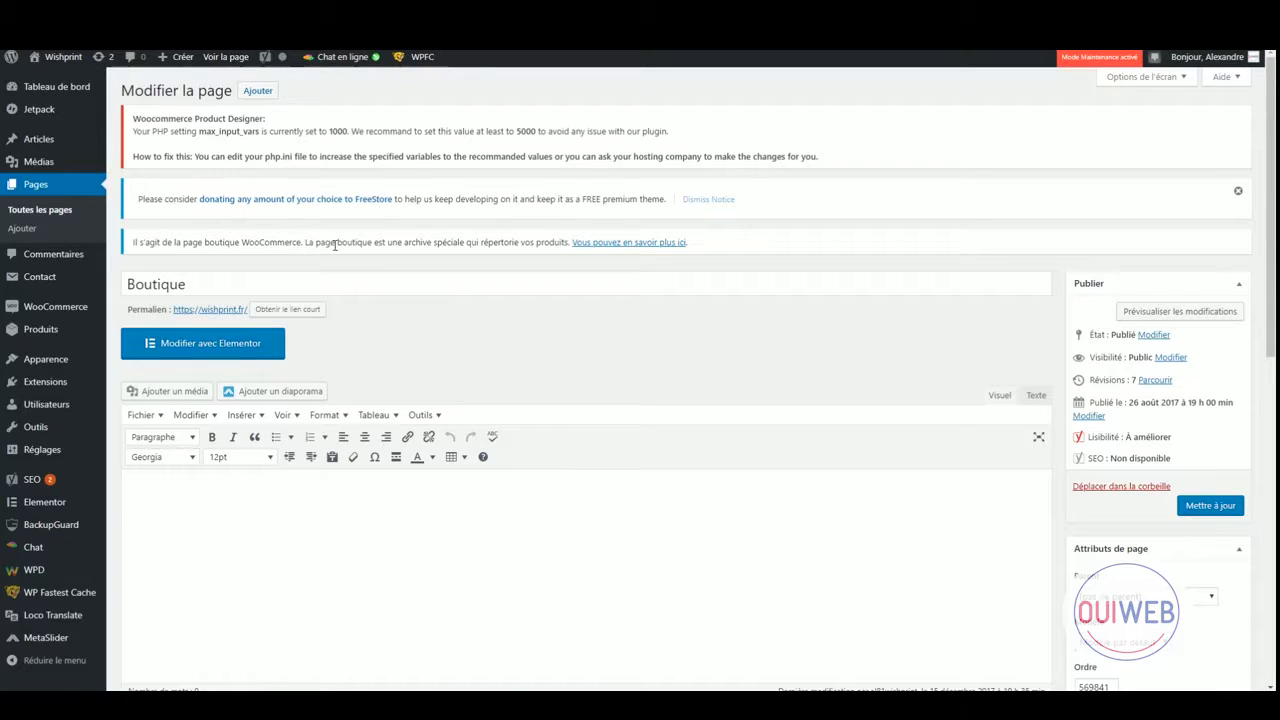
Read the WooCommerce shop page notice in the Boutique page editor and check the page's content area.
left_click_drag(316, 242, 453, 242)
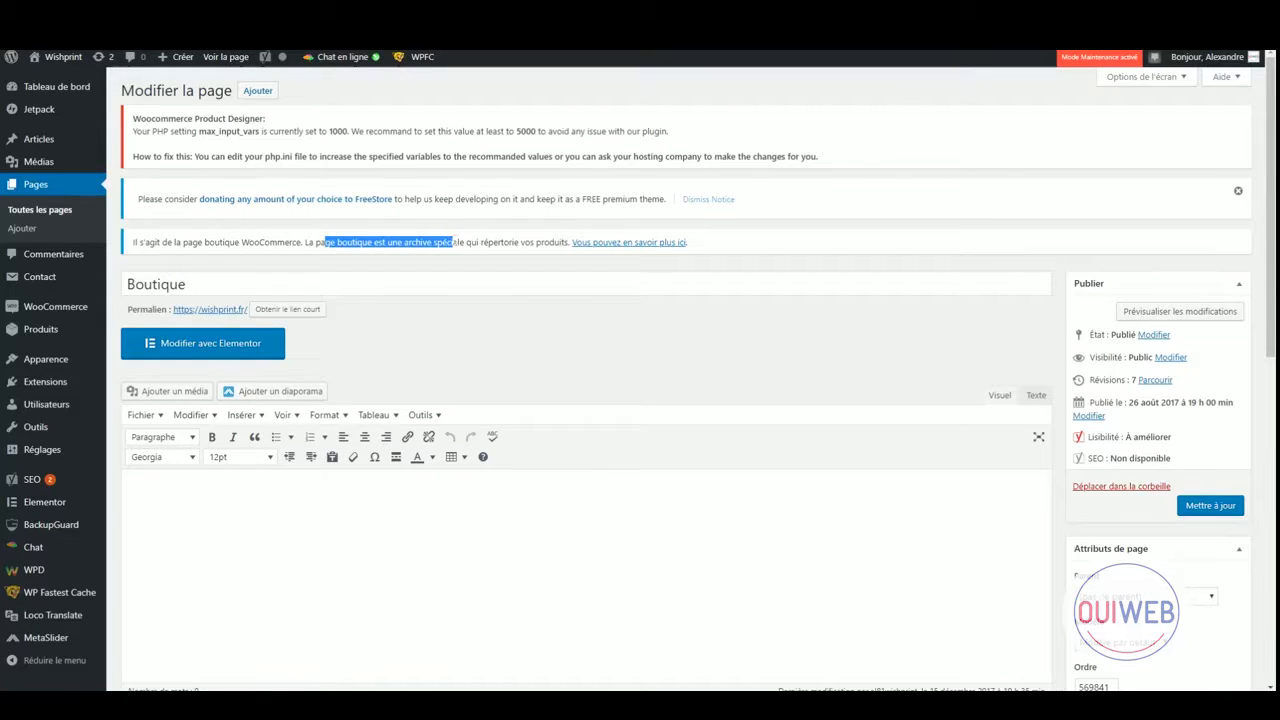
left_click(505, 244)
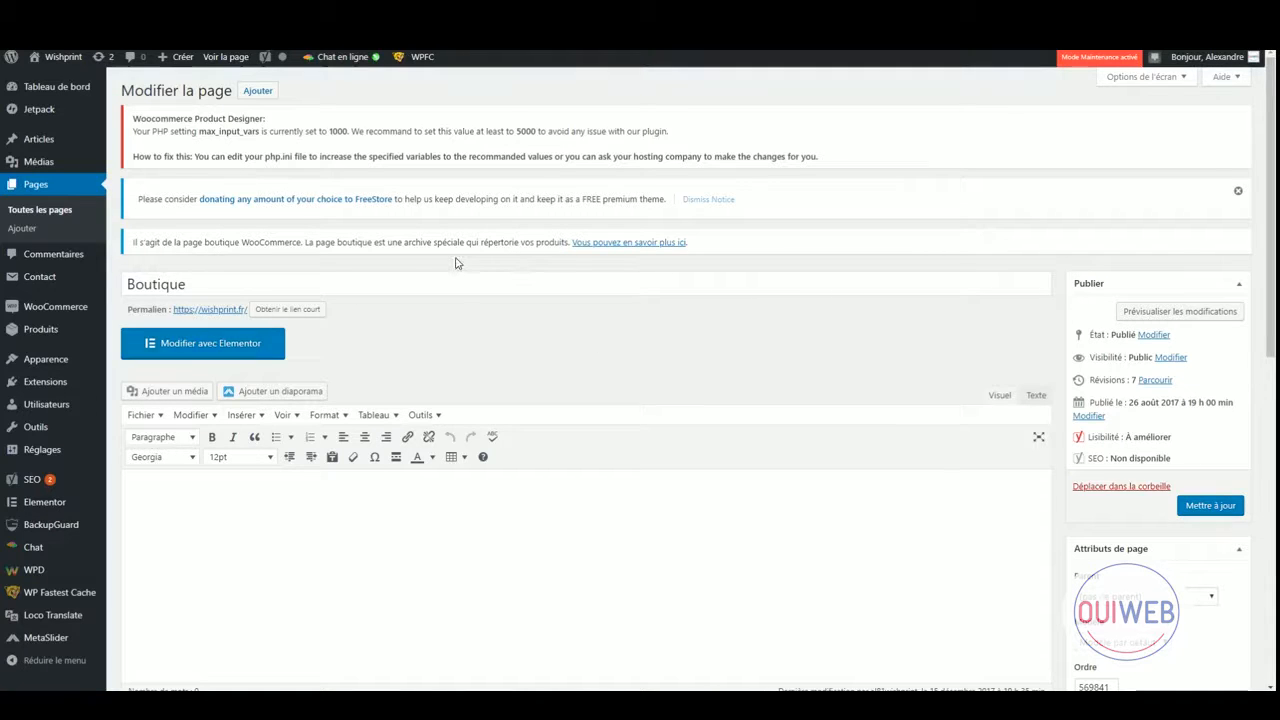
scroll(463, 266, "down", 5)
scroll(466, 266, "up", 5)
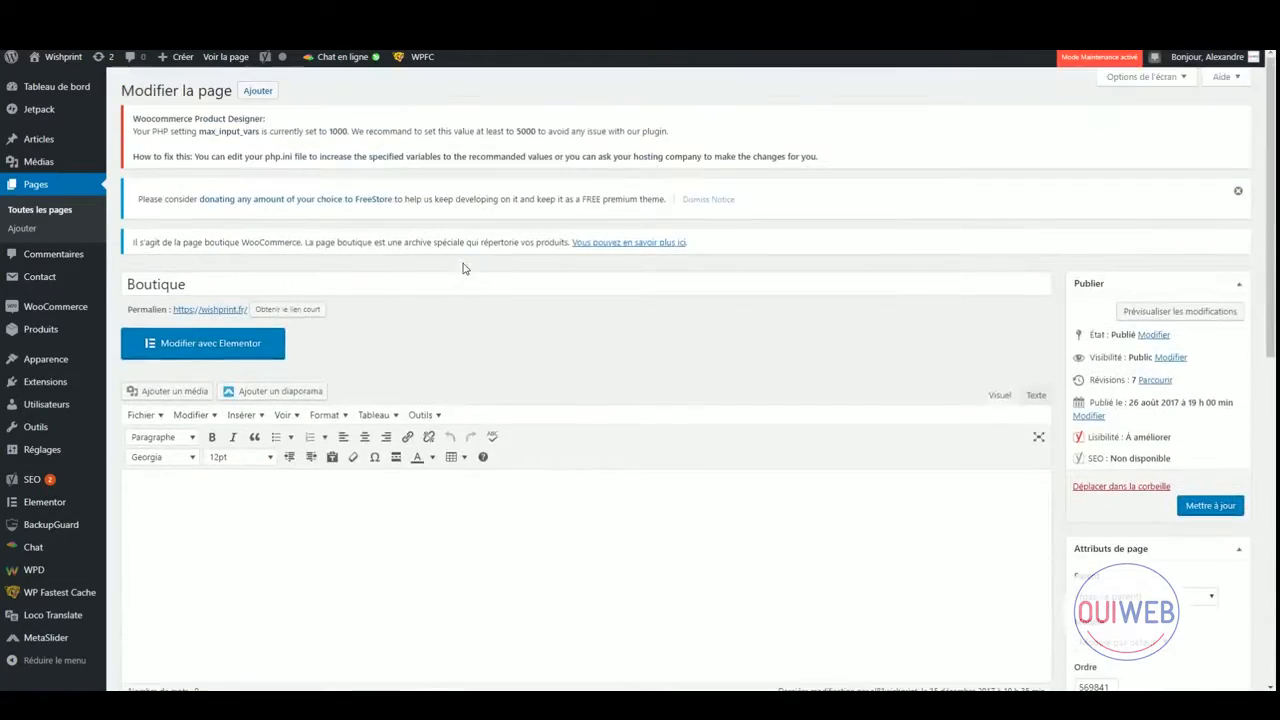
scroll(600, 260, "down", 2)
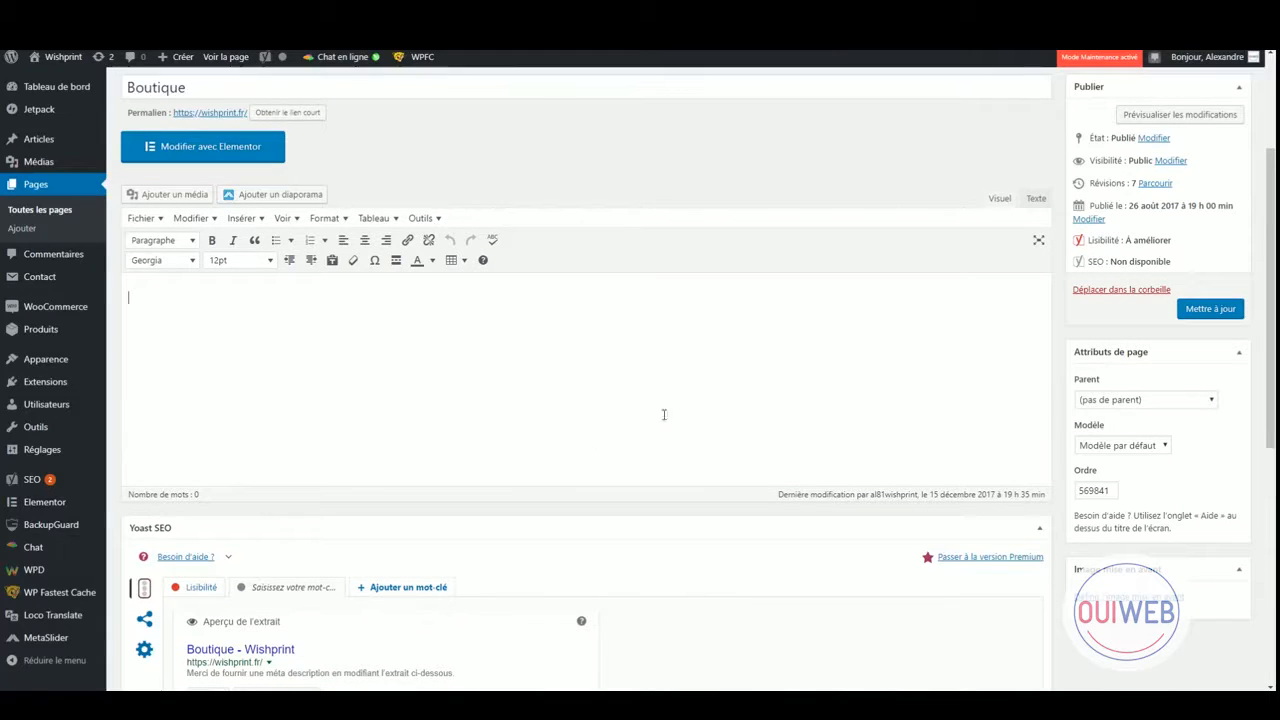
Preview the Boutique page and examine its banner, product categories and footer.
left_click(1191, 116)
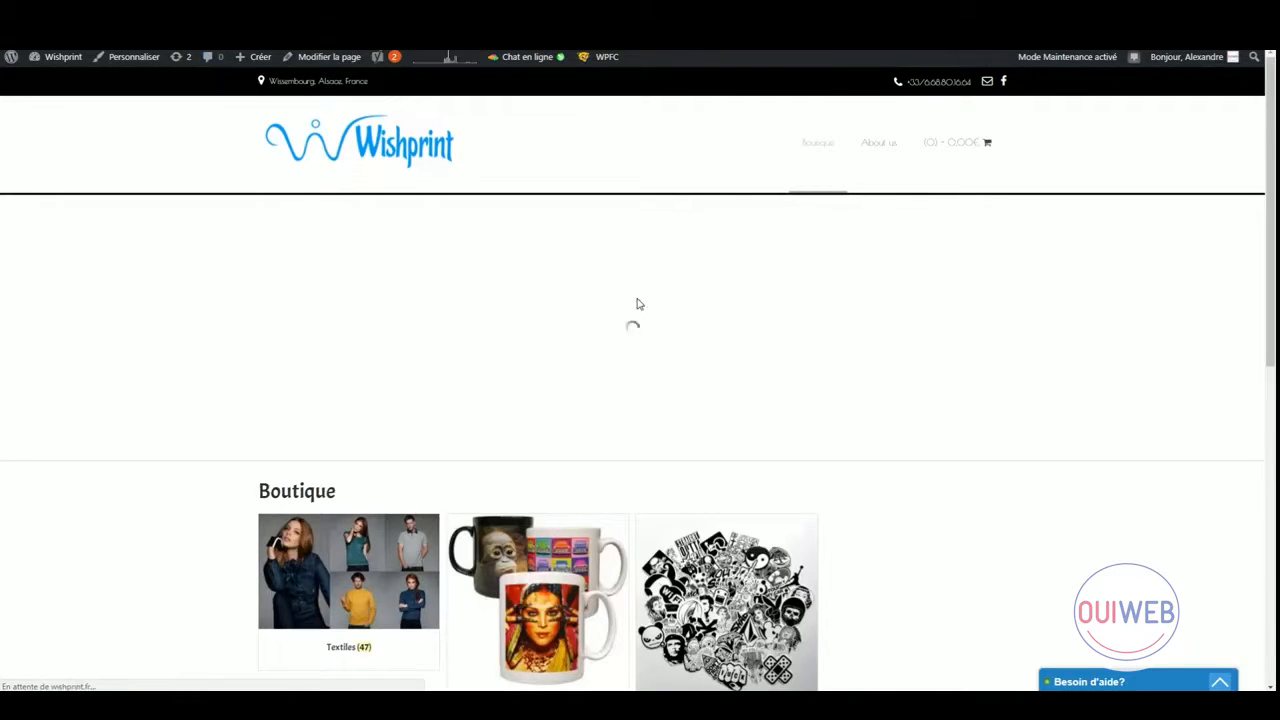
scroll(592, 301, "down", 4)
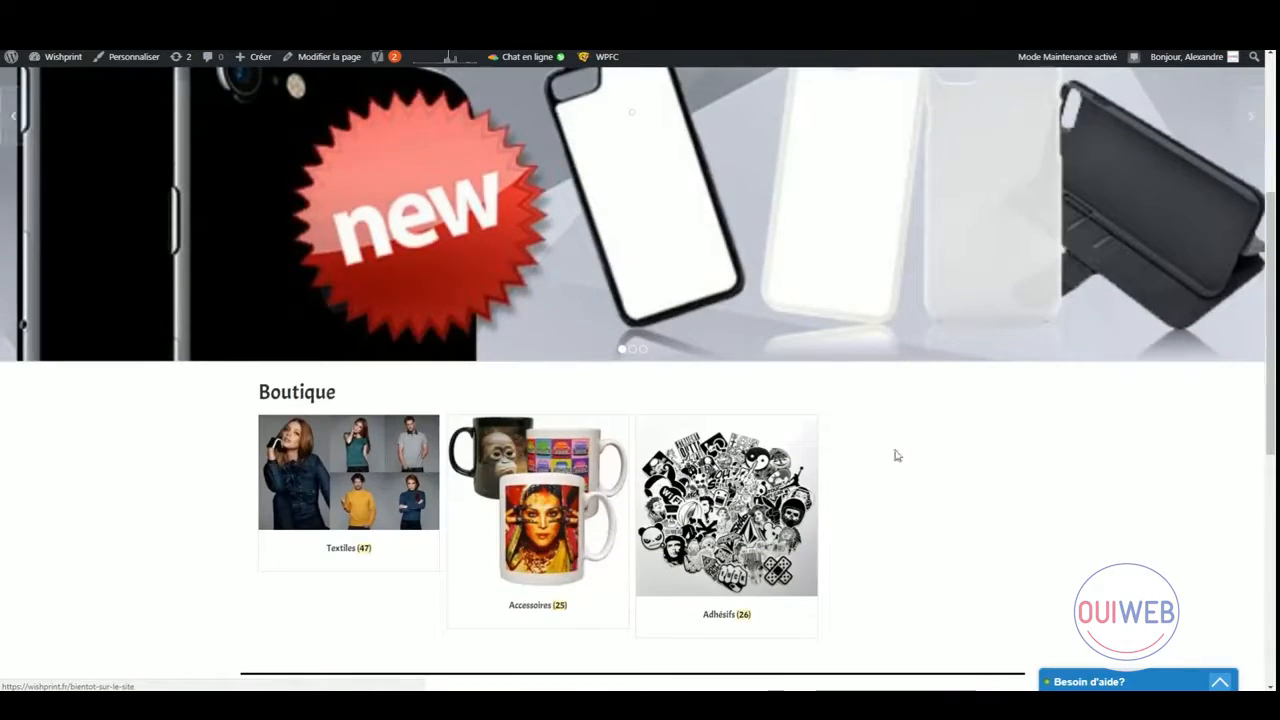
scroll(445, 610, "down", 5)
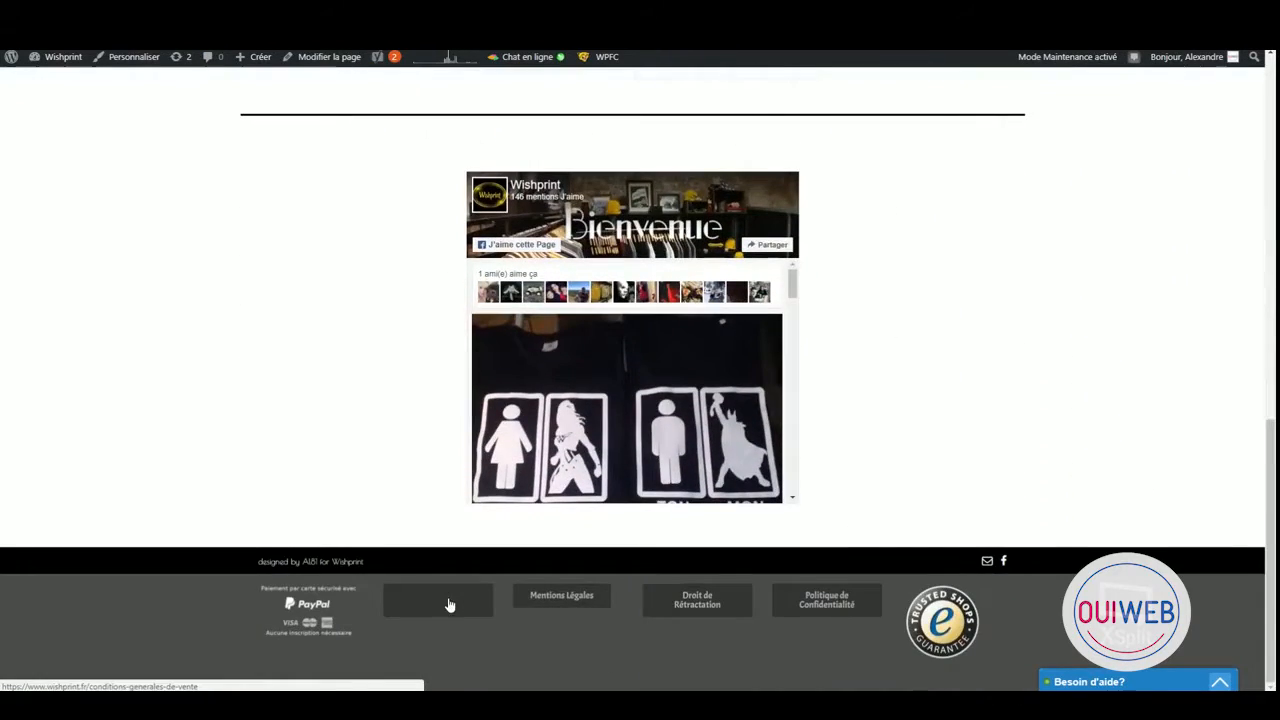
scroll(448, 606, "up", 6)
scroll(448, 606, "up", 4)
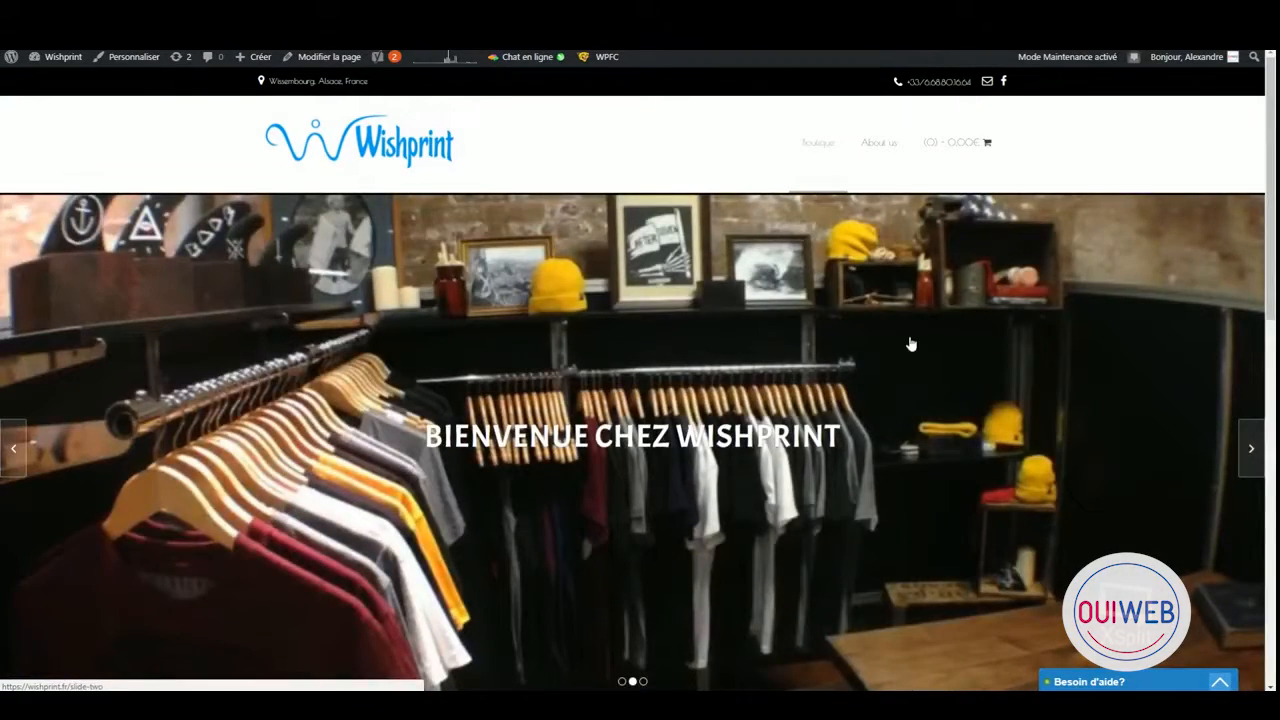
Examine the Boutique page's rotating slider, category tiles, Facebook feed and footer links on the live site.
scroll(140, 432, "down", 3)
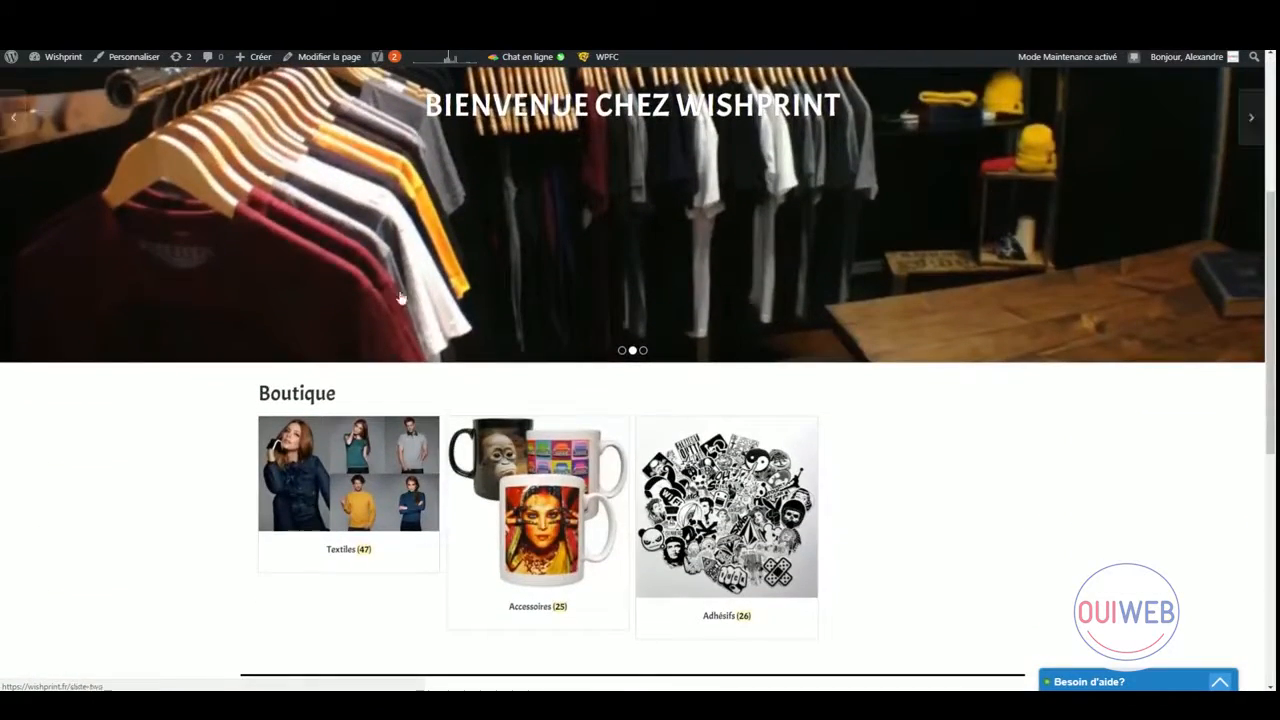
scroll(477, 500, "down", 2)
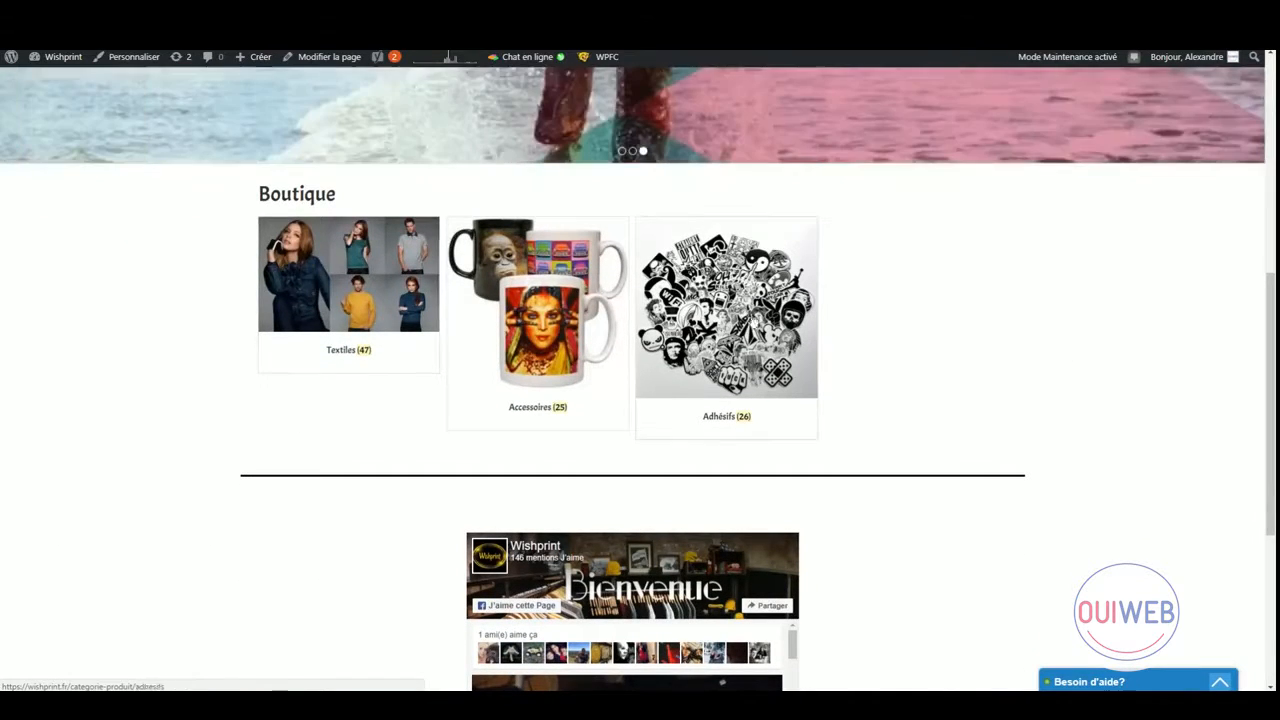
scroll(1171, 380, "down", 3)
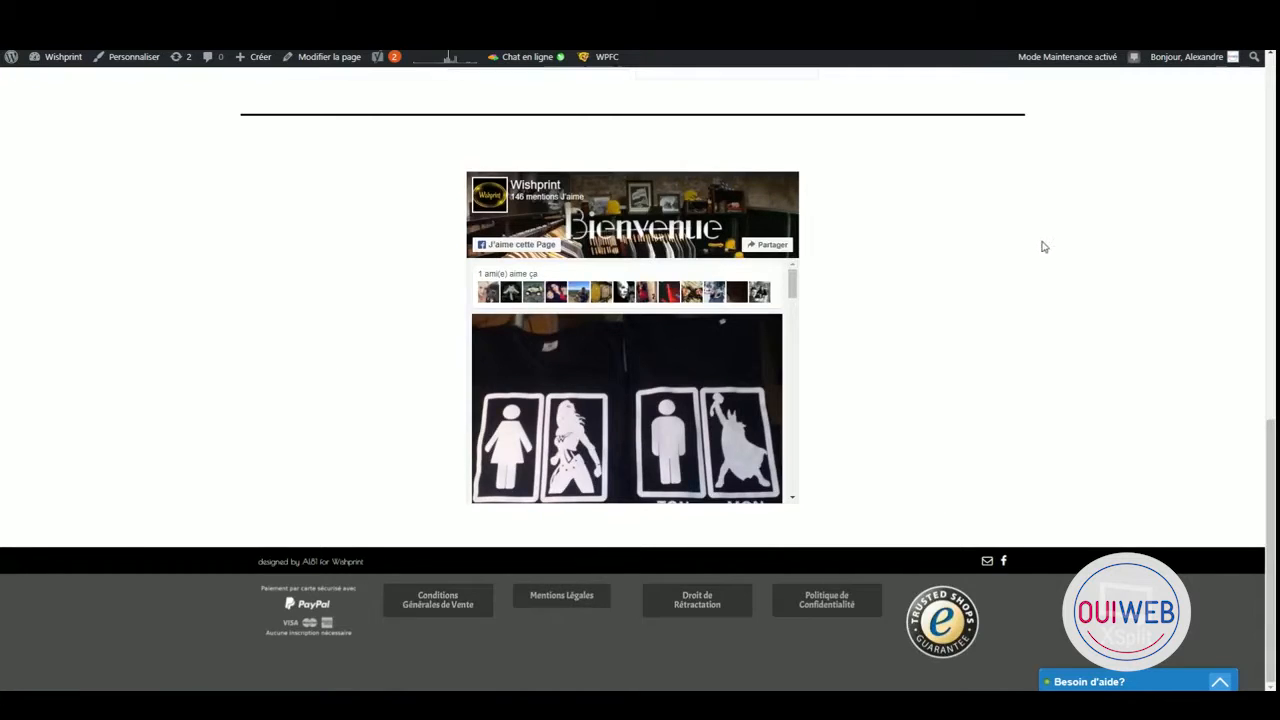
scroll(1043, 243, "up", 10)
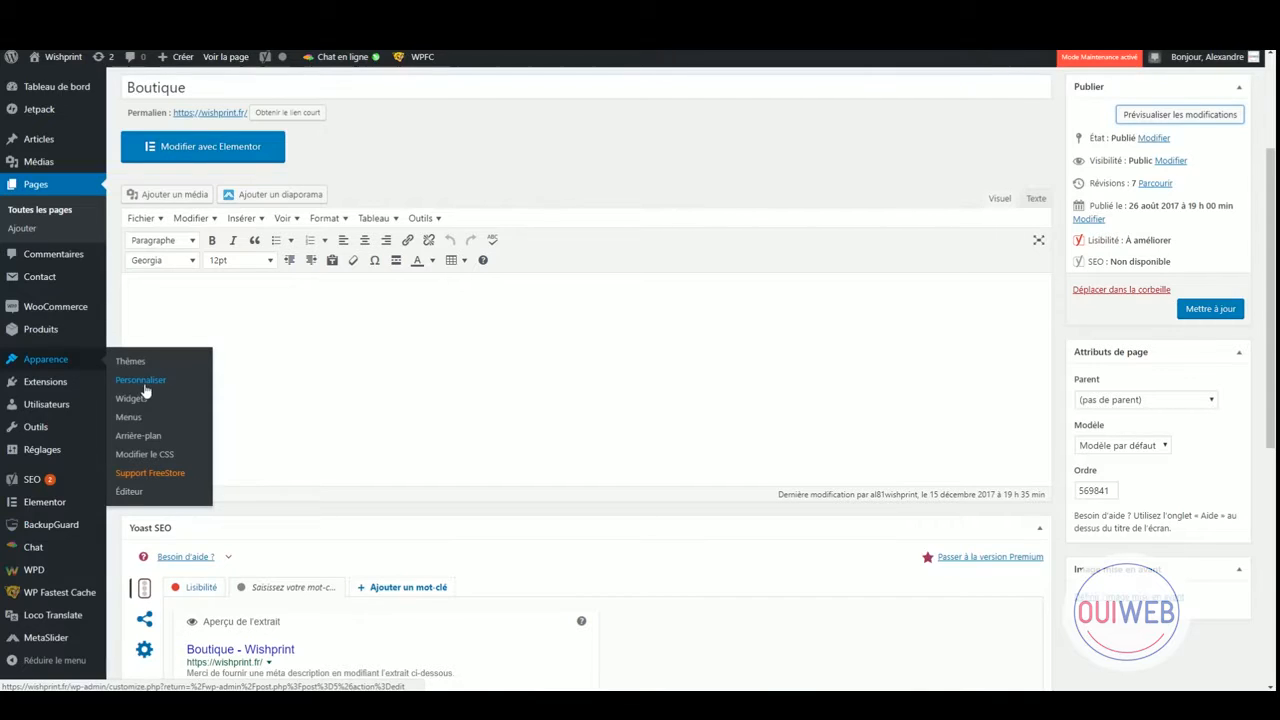
Open the theme customizer from the admin area and review the logo, title, slogan and icon in the site identity settings.
left_click(150, 386)
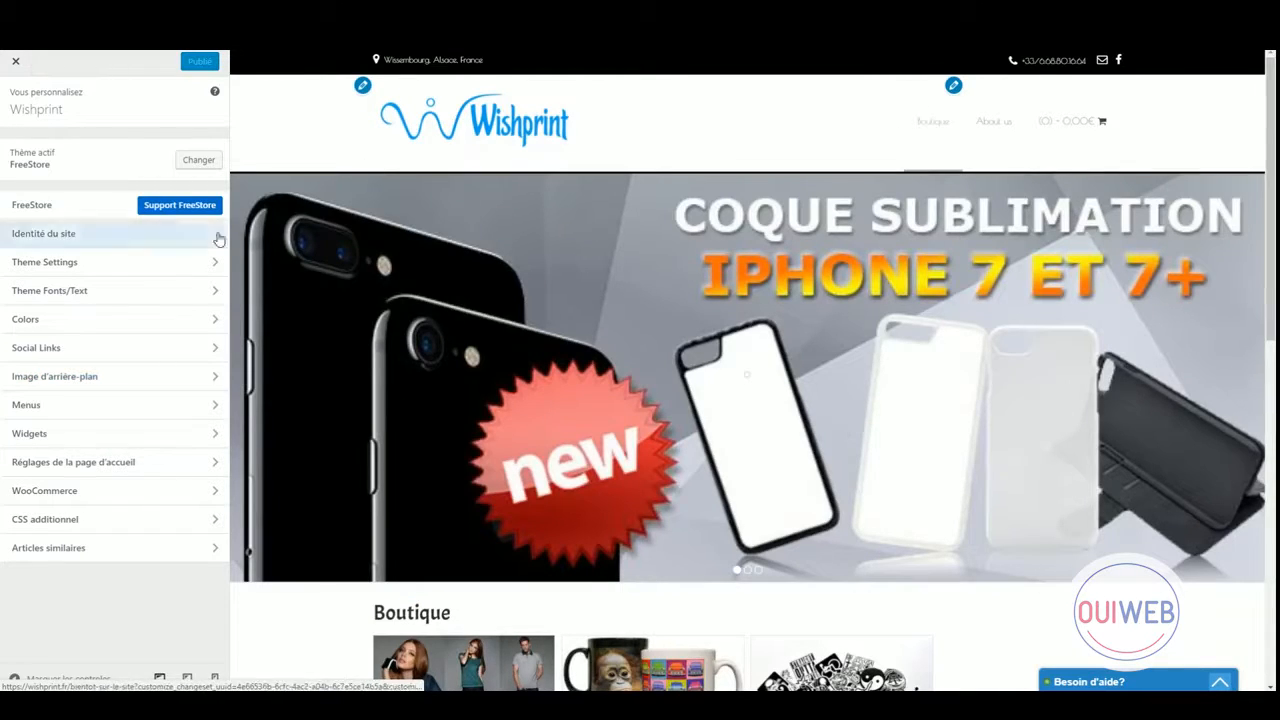
left_click(137, 236)
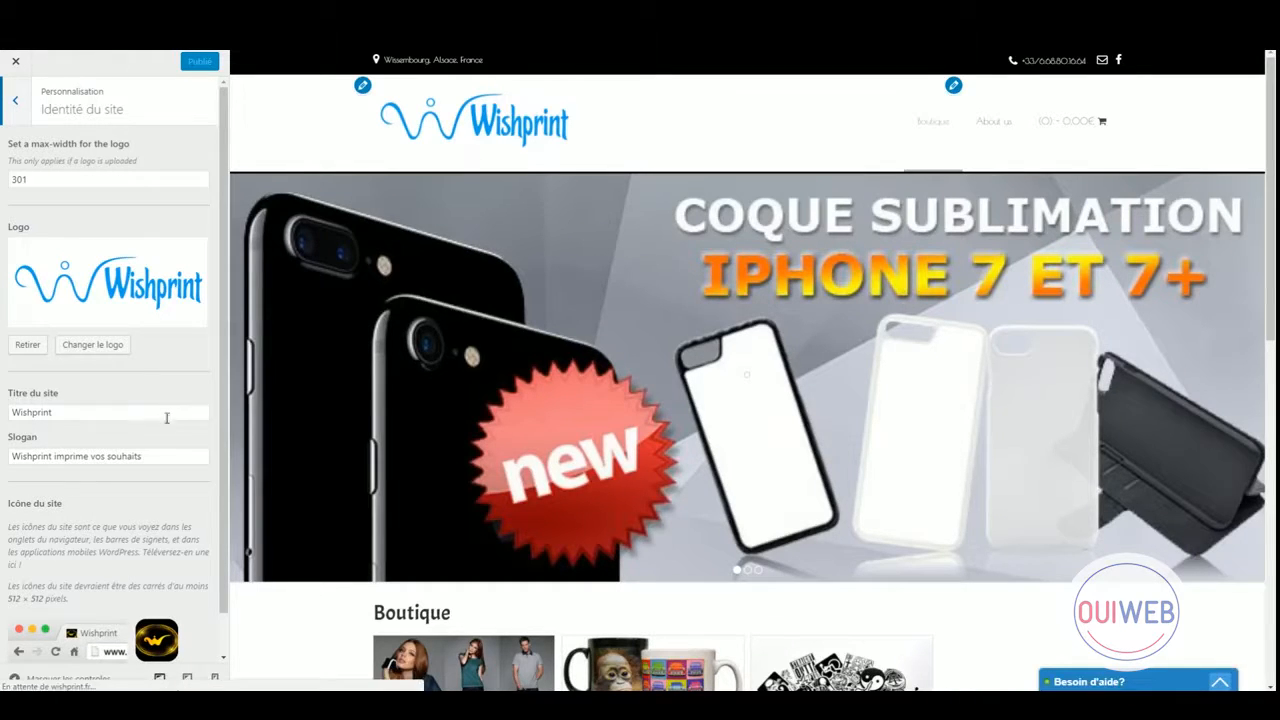
scroll(160, 440, "down", 1)
scroll(160, 440, "up", 2)
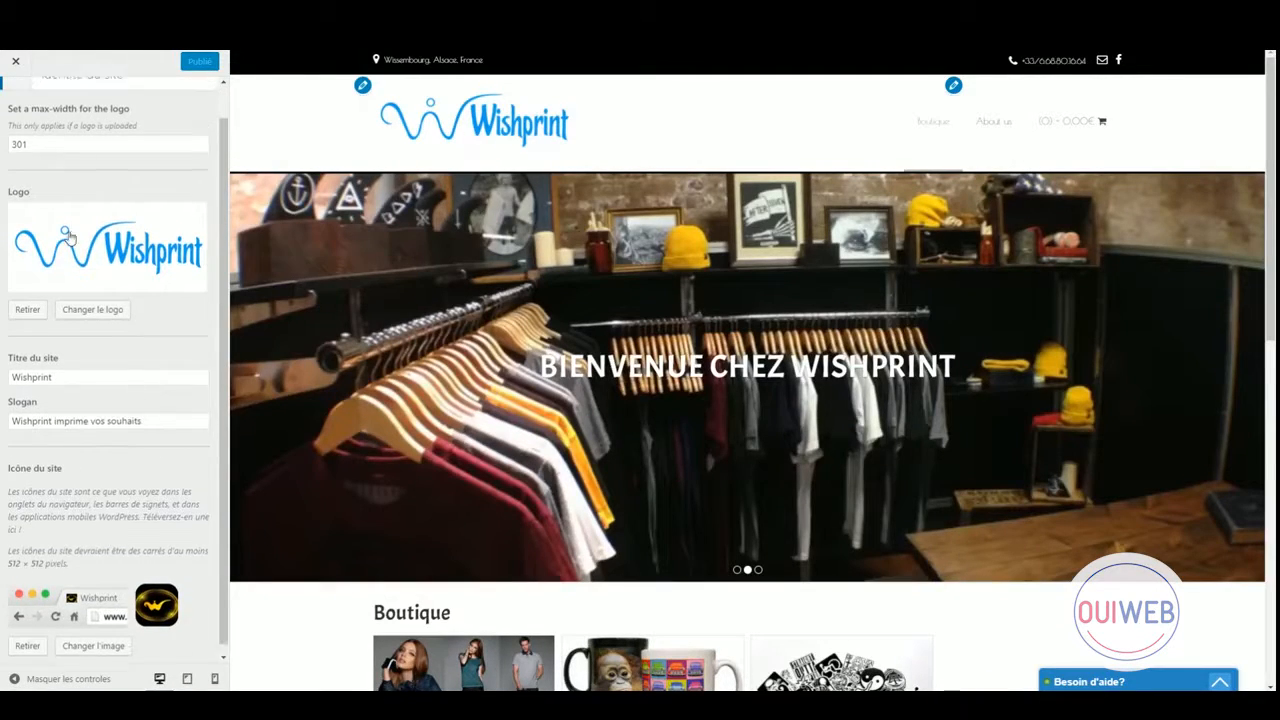
left_click(16, 95)
Review the layout and page styling choices in the Site Layout section of the theme settings.
left_click(83, 262)
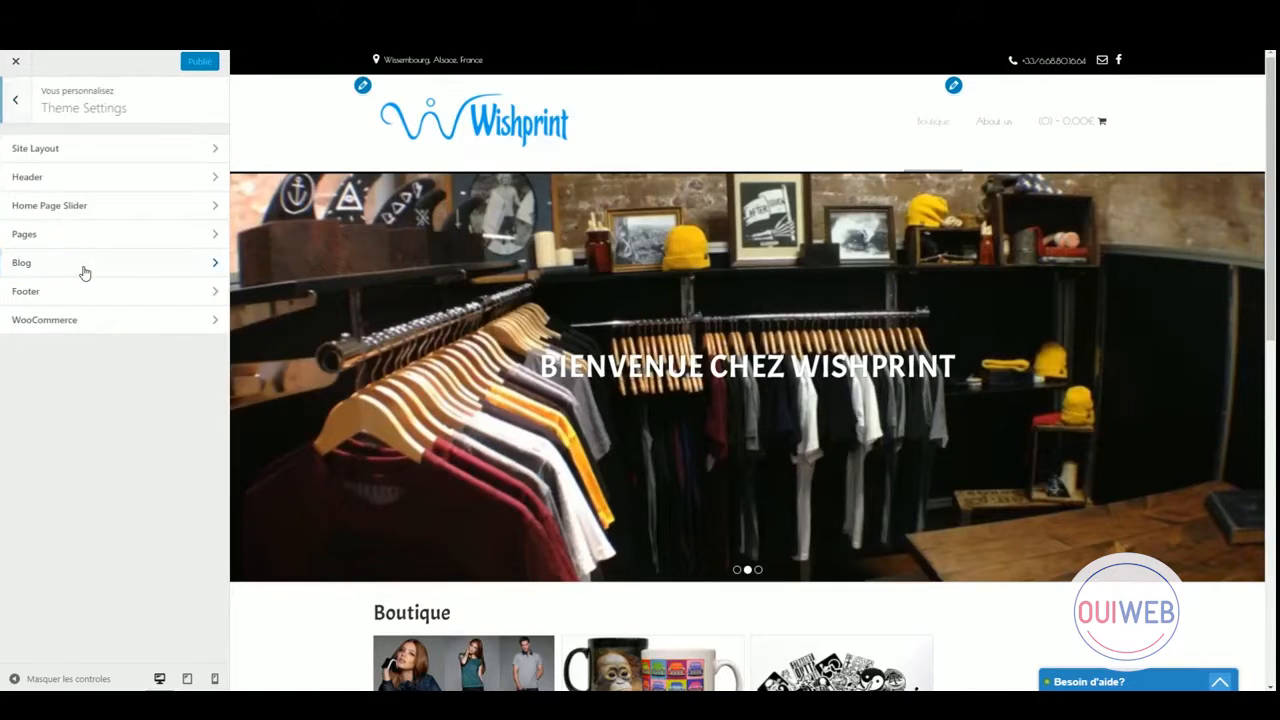
left_click(106, 150)
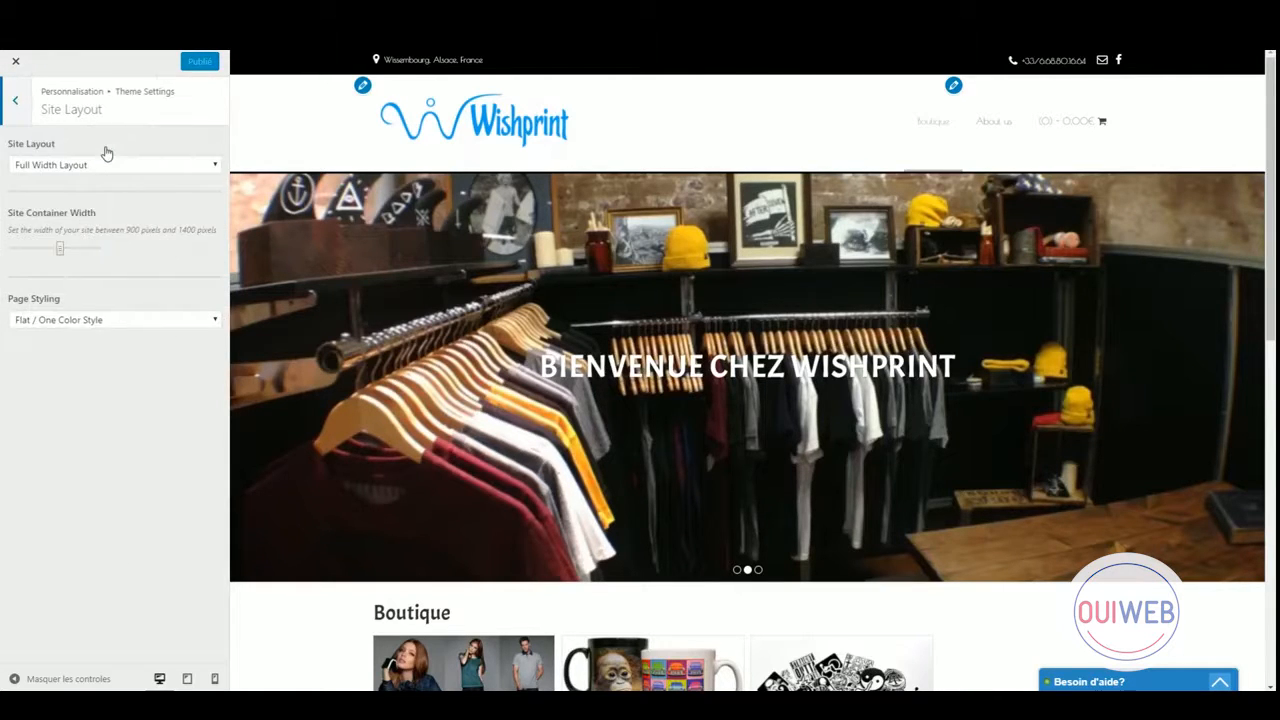
left_click(160, 175)
left_click(163, 171)
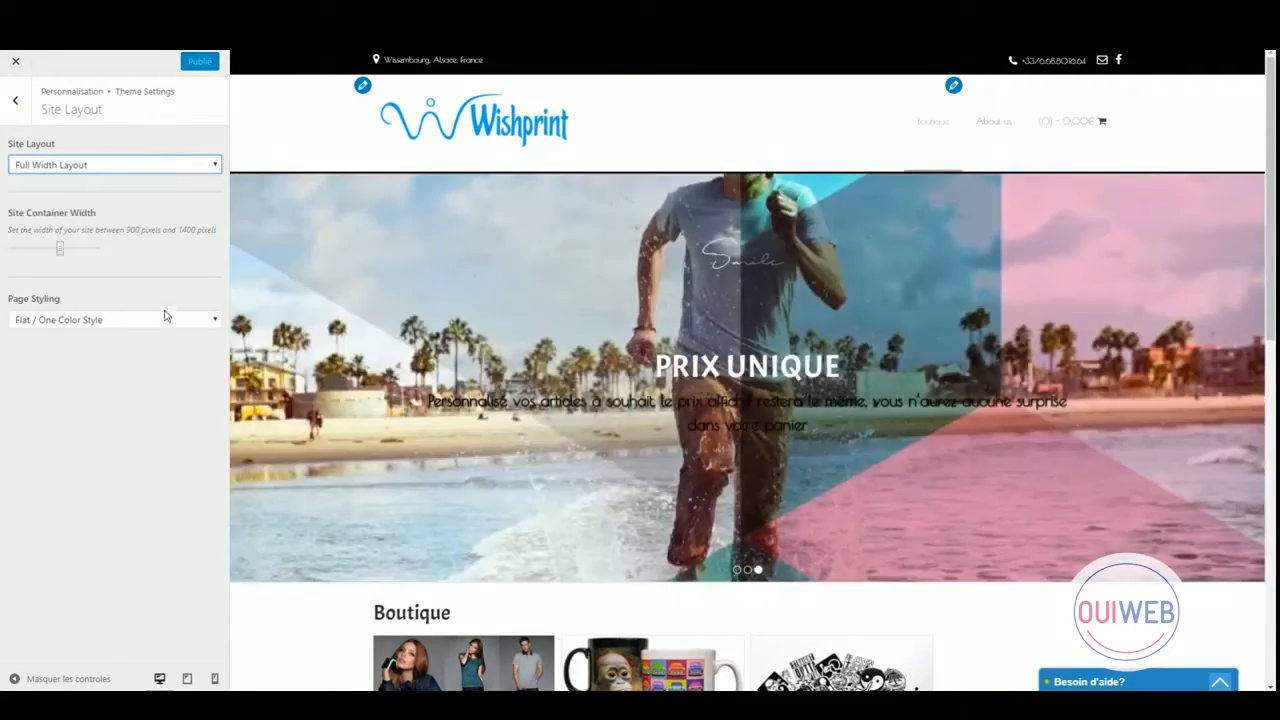
left_click(170, 322)
left_click(171, 324)
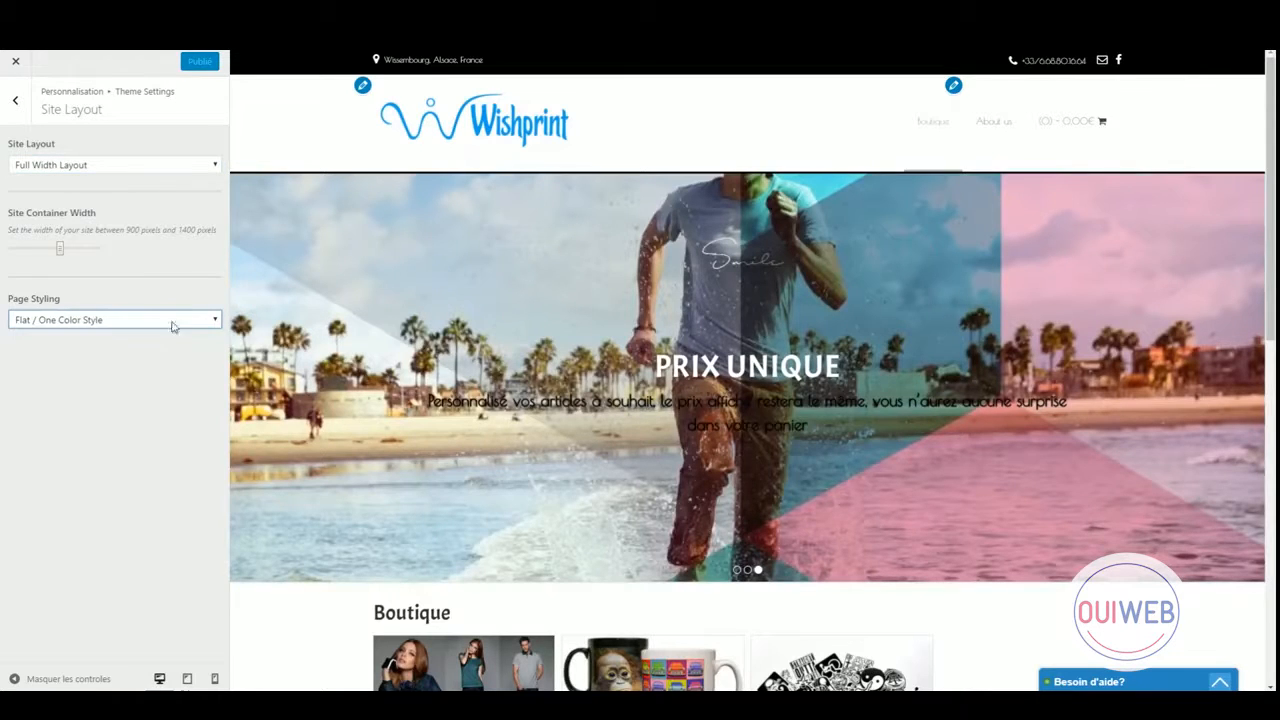
left_click(10, 106)
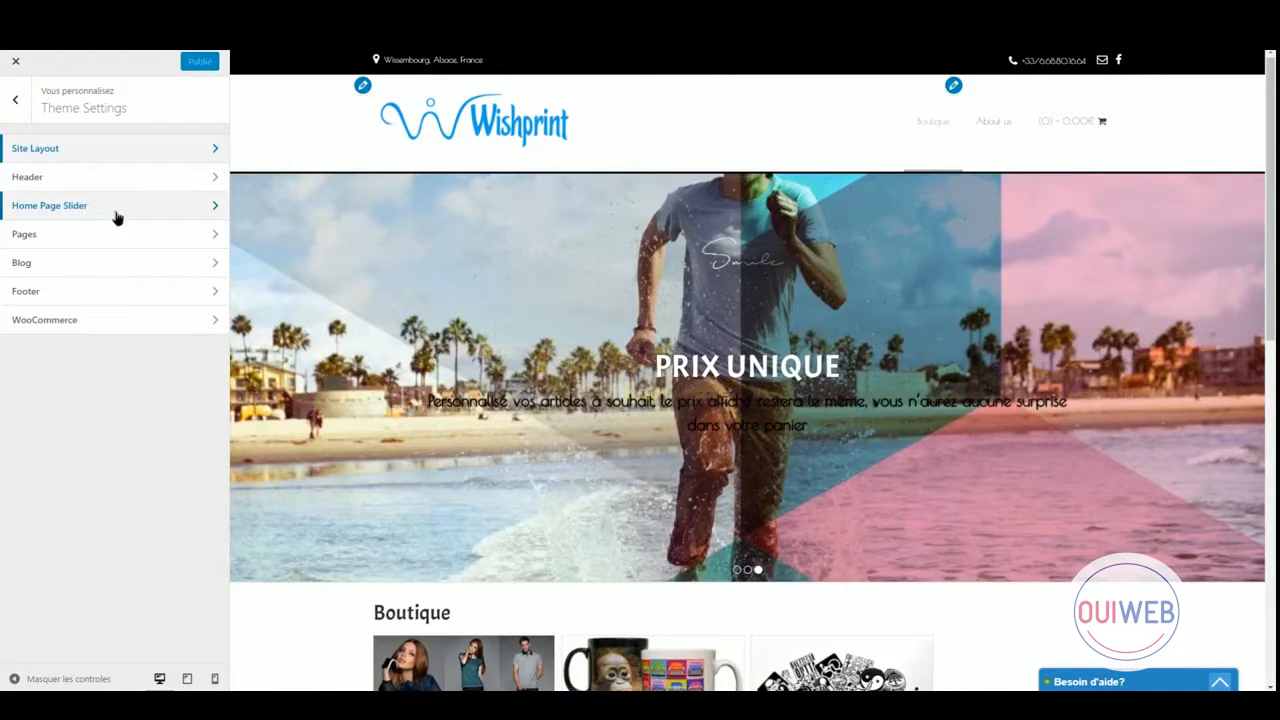
Open the Home Page Slider settings and check which slider types are offered.
left_click(116, 207)
left_click(142, 166)
left_click(144, 168)
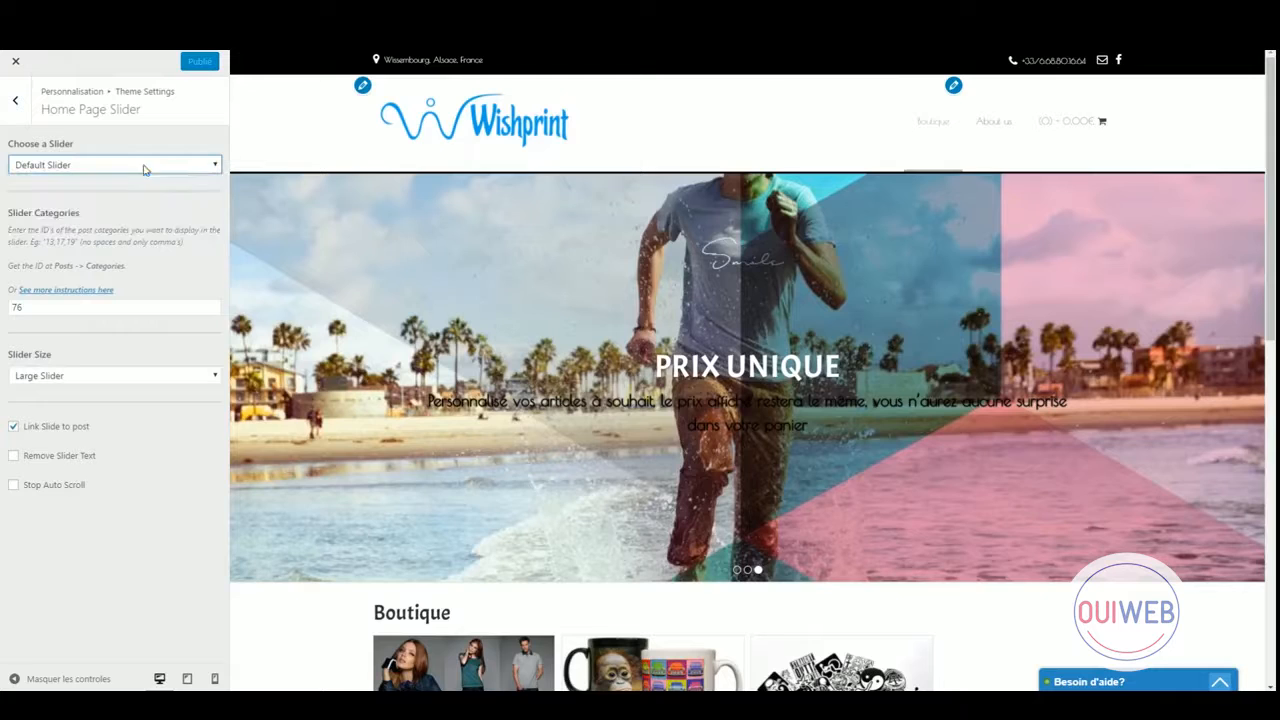
Try the Medium Slider size, set the home page slider to Small Slider, and recheck the slider types.
left_click(141, 376)
left_click(143, 413)
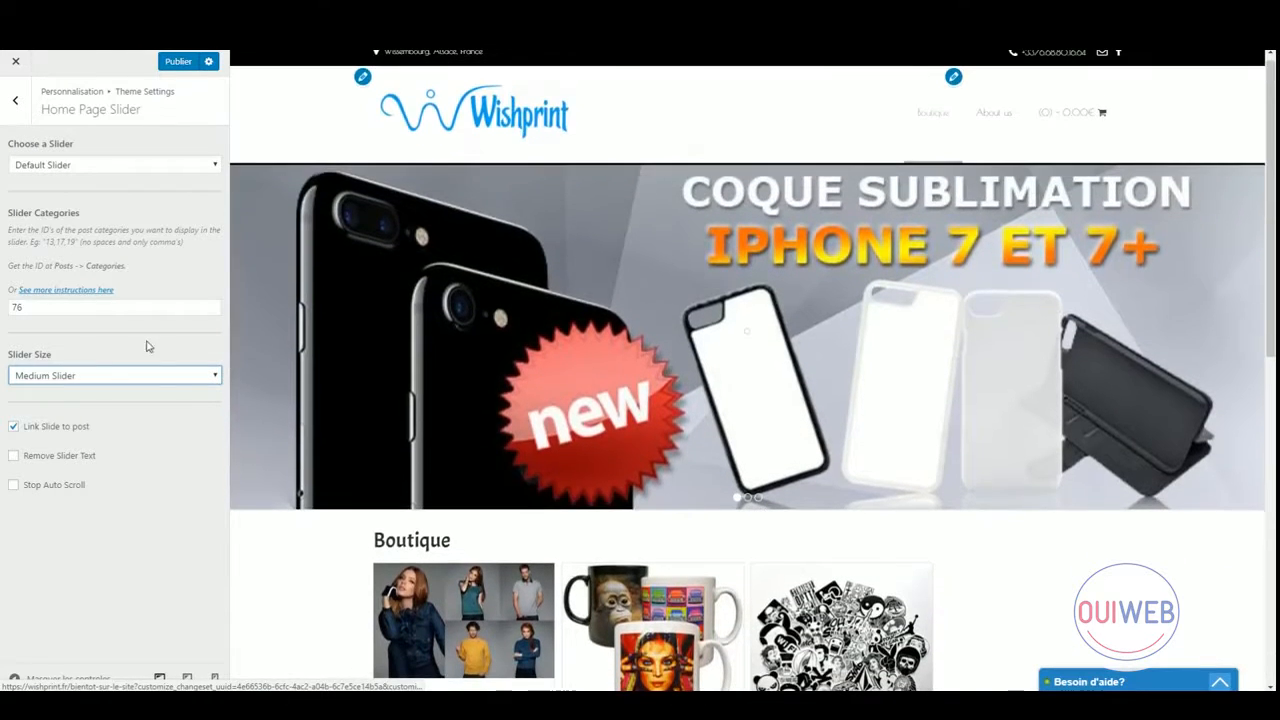
left_click(148, 375)
left_click(152, 398)
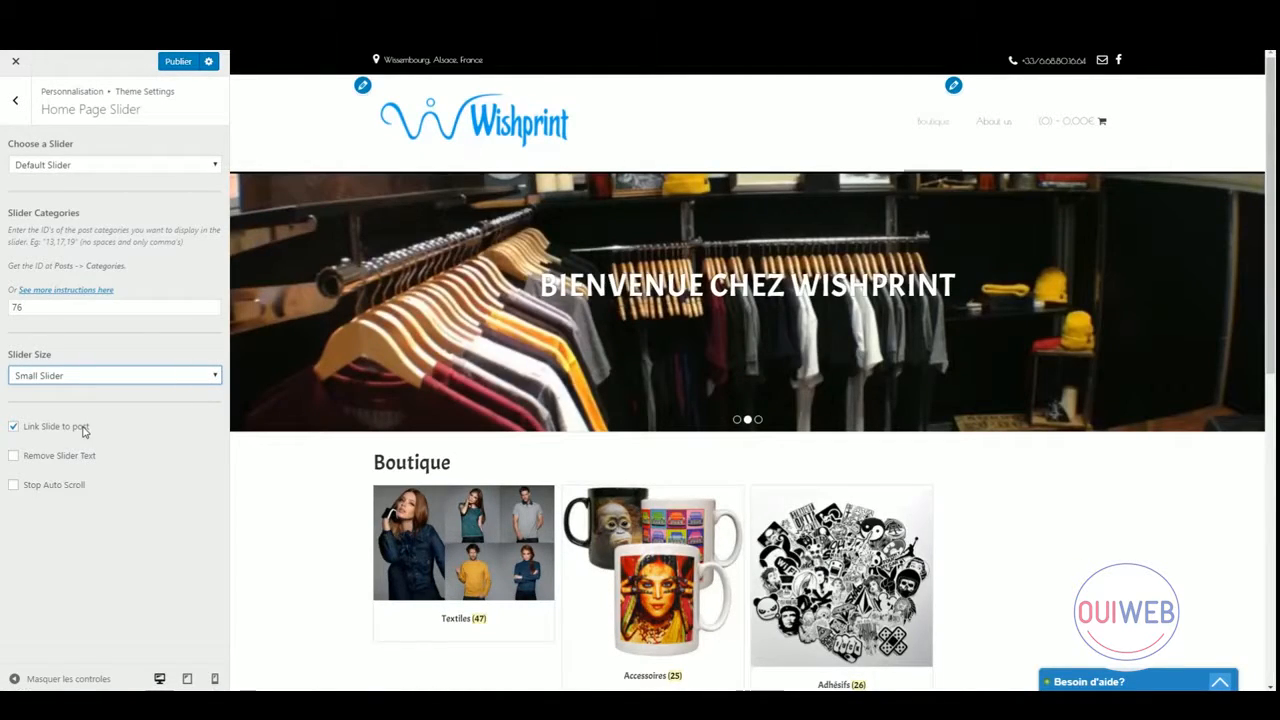
left_click(99, 167)
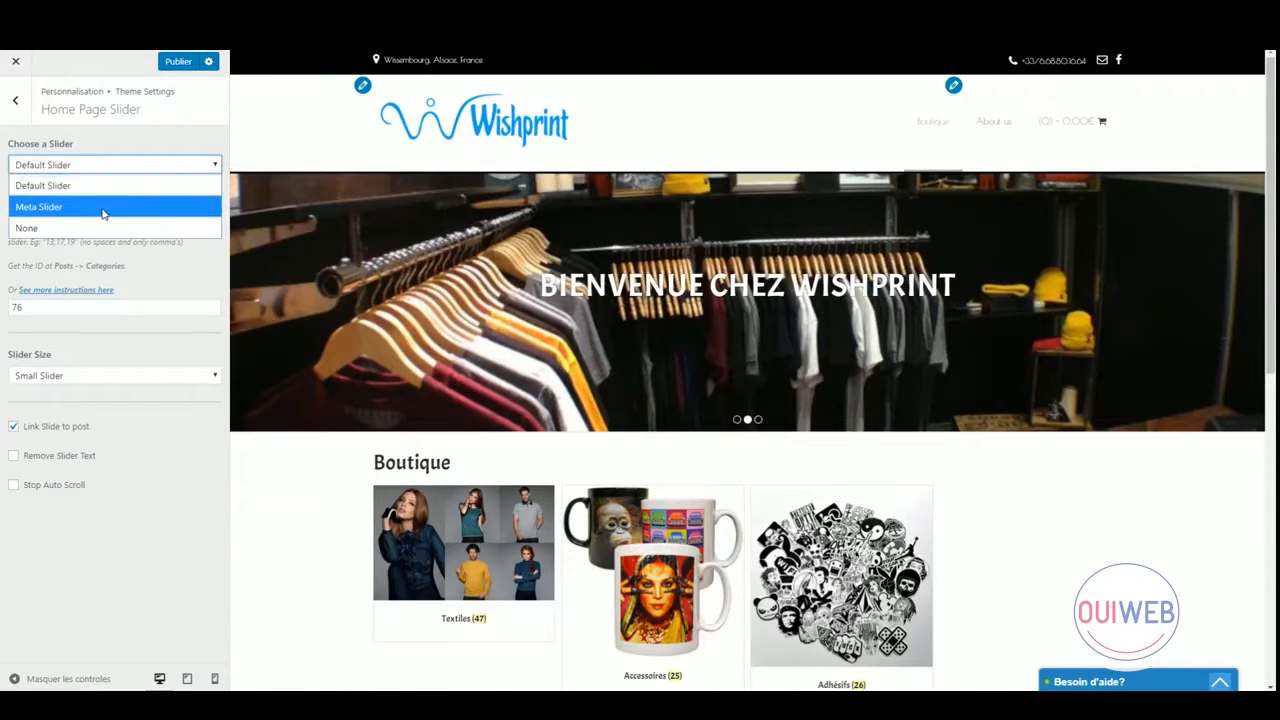
left_click(15, 100)
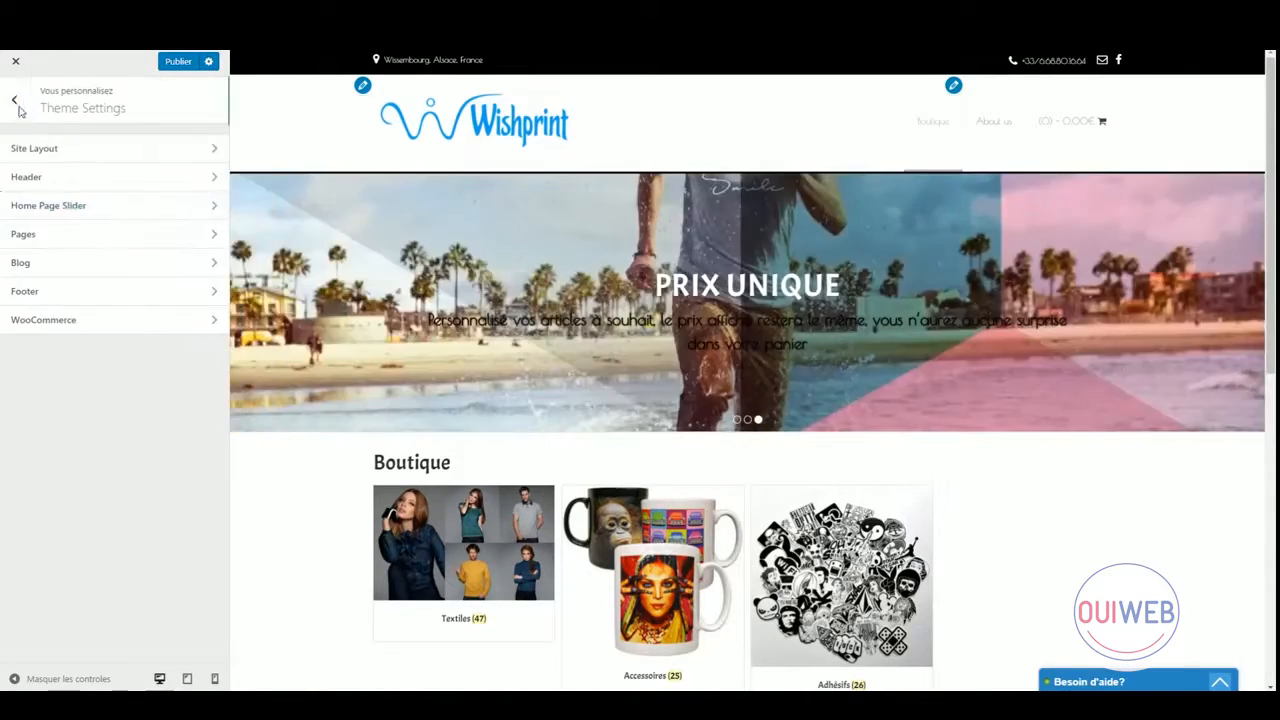
Review the page title, sidebar width and featured image options in the Pages theme settings.
scroll(950, 310, "down", 3)
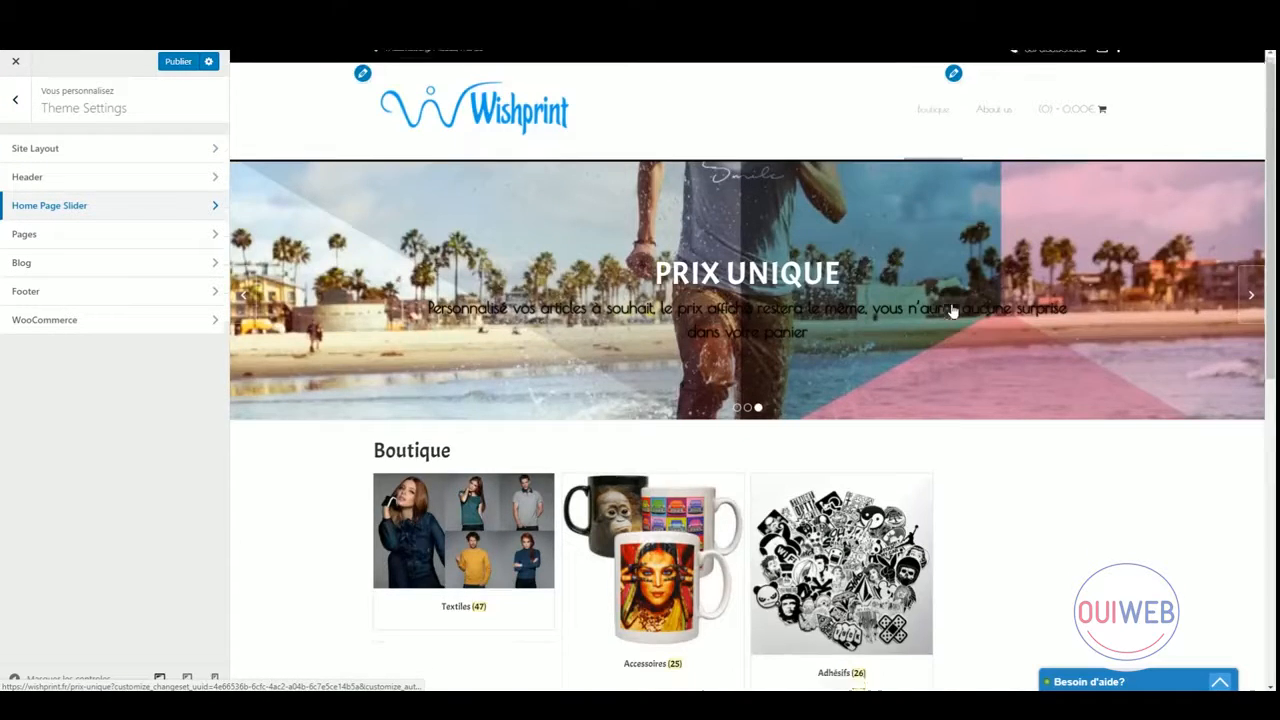
left_click(146, 237)
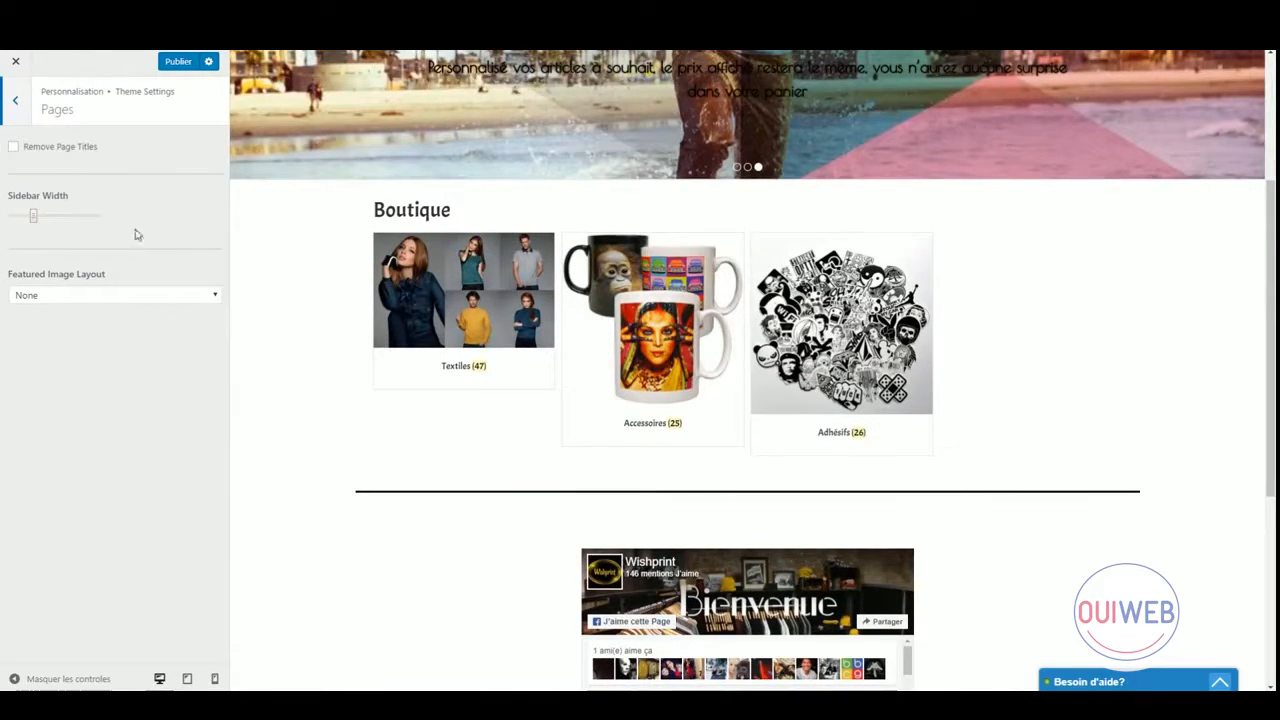
left_click(21, 105)
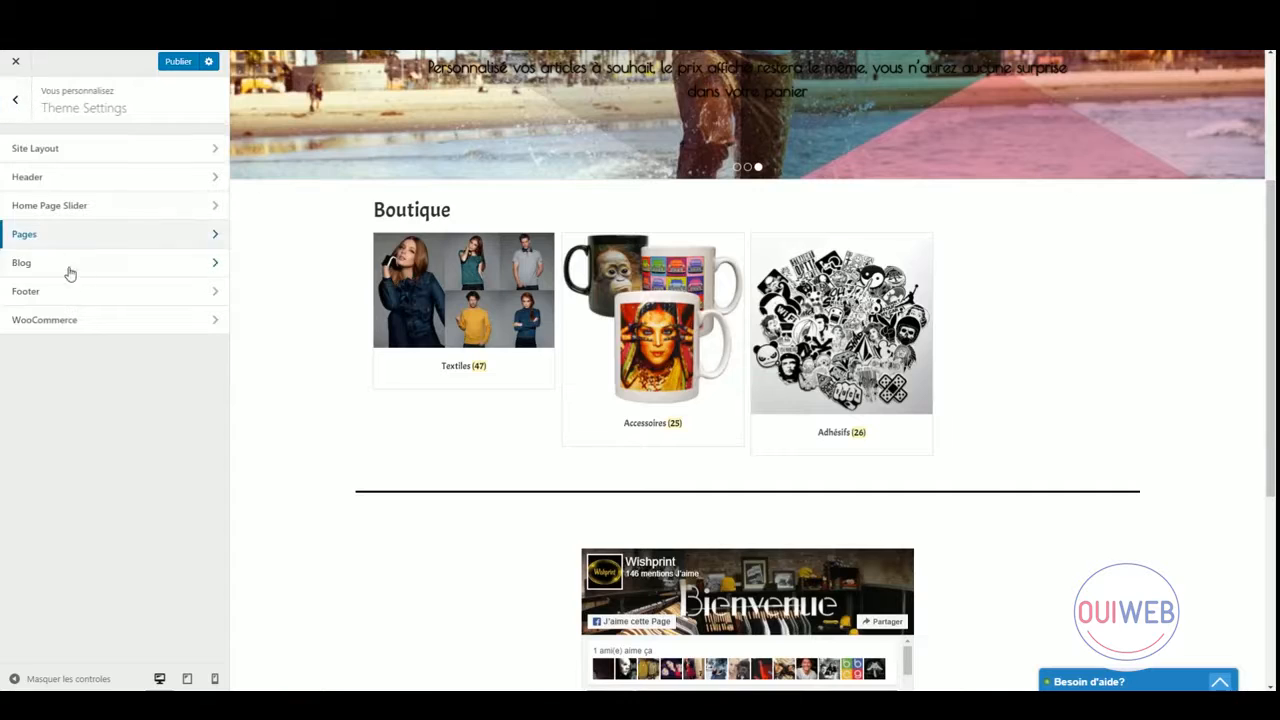
Examine the footer in the site preview and compare it with the layout choices in the Footer theme settings.
scroll(371, 403, "down", 2)
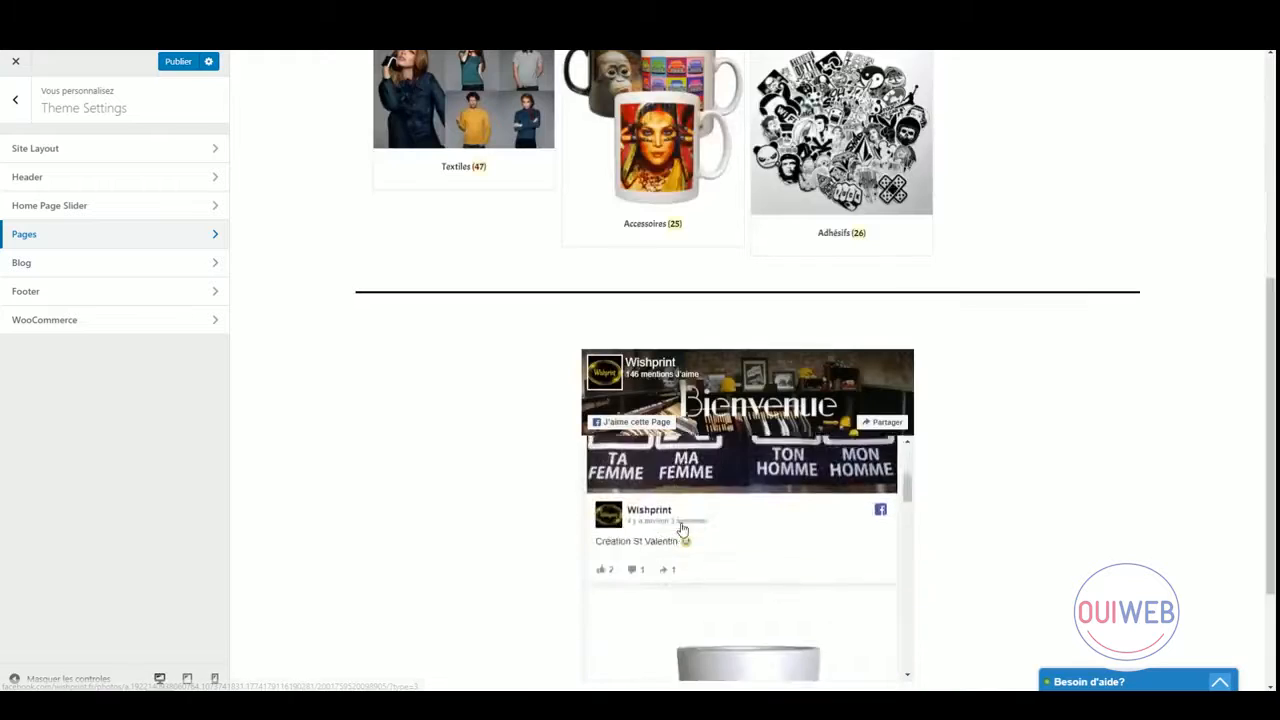
scroll(680, 528, "down", 2)
scroll(391, 508, "down", 2)
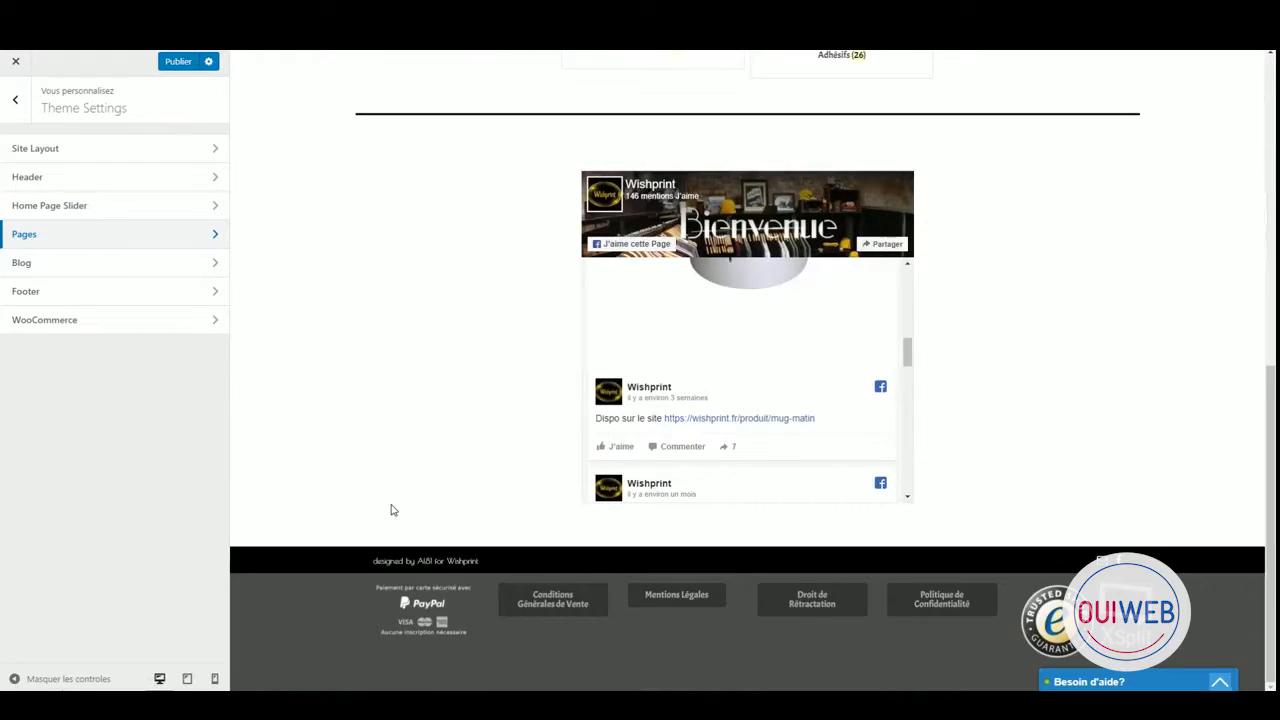
left_click(116, 296)
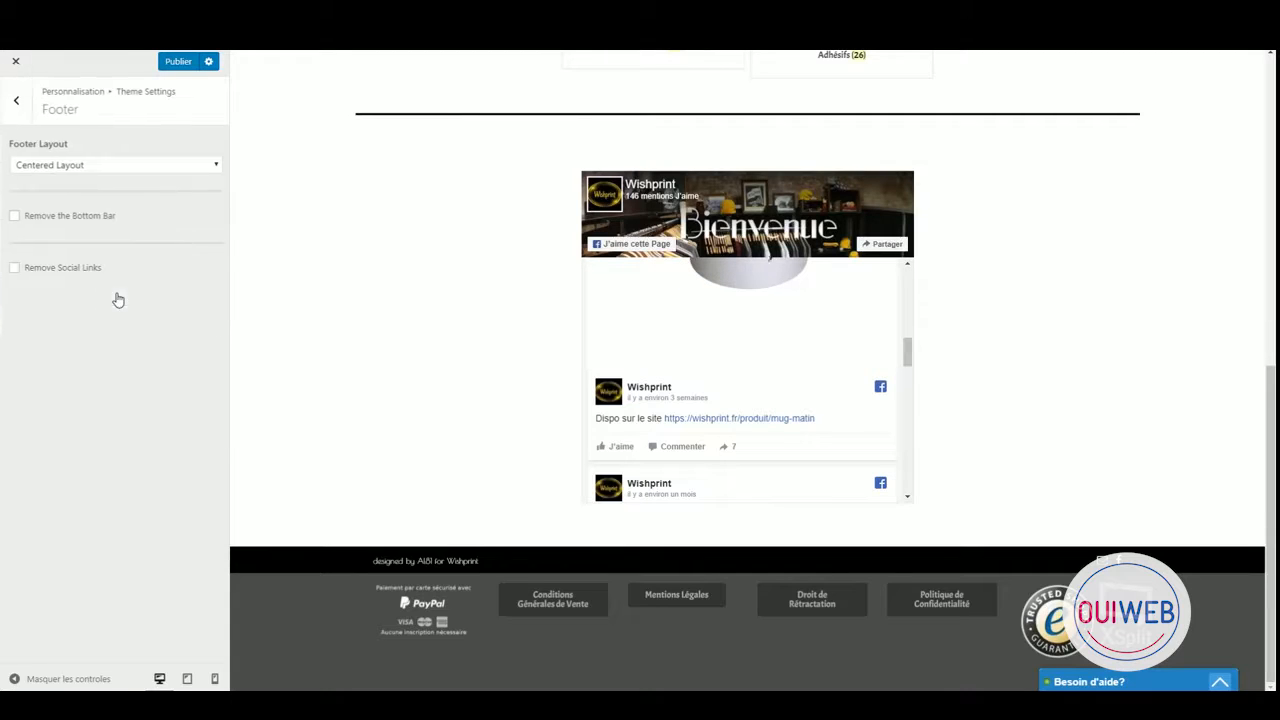
left_click(124, 166)
left_click(124, 166)
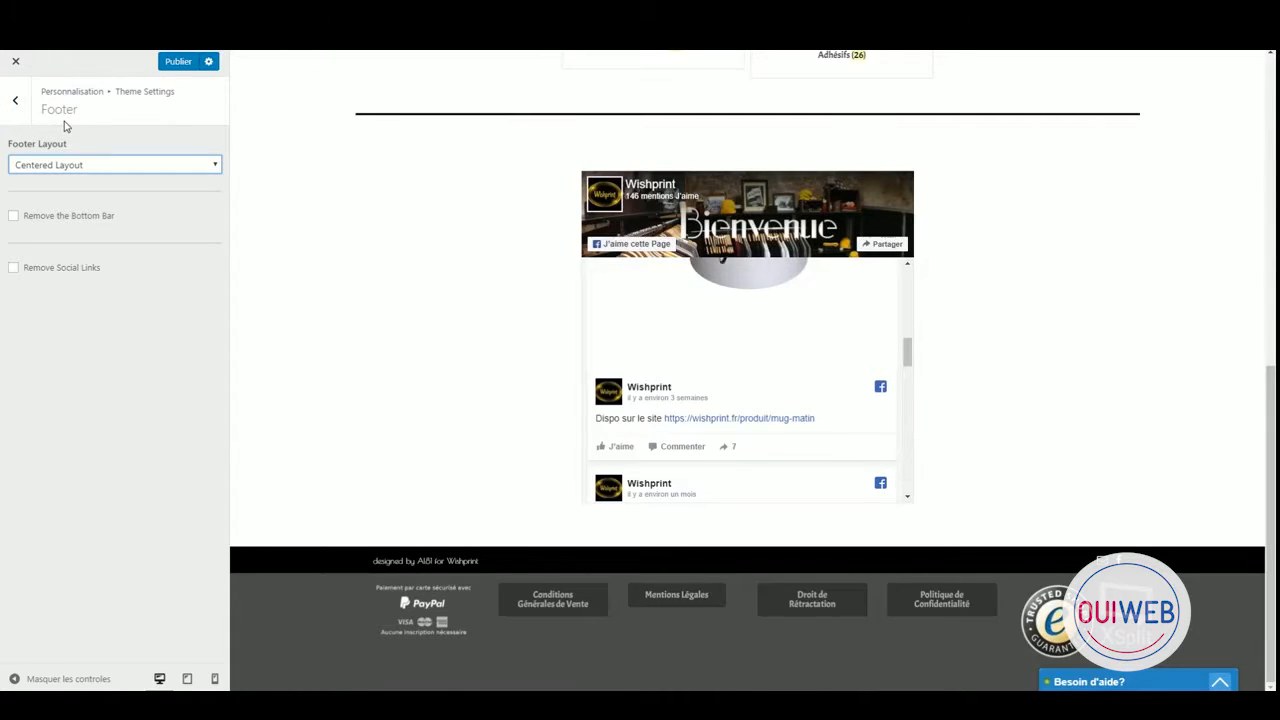
left_click(15, 100)
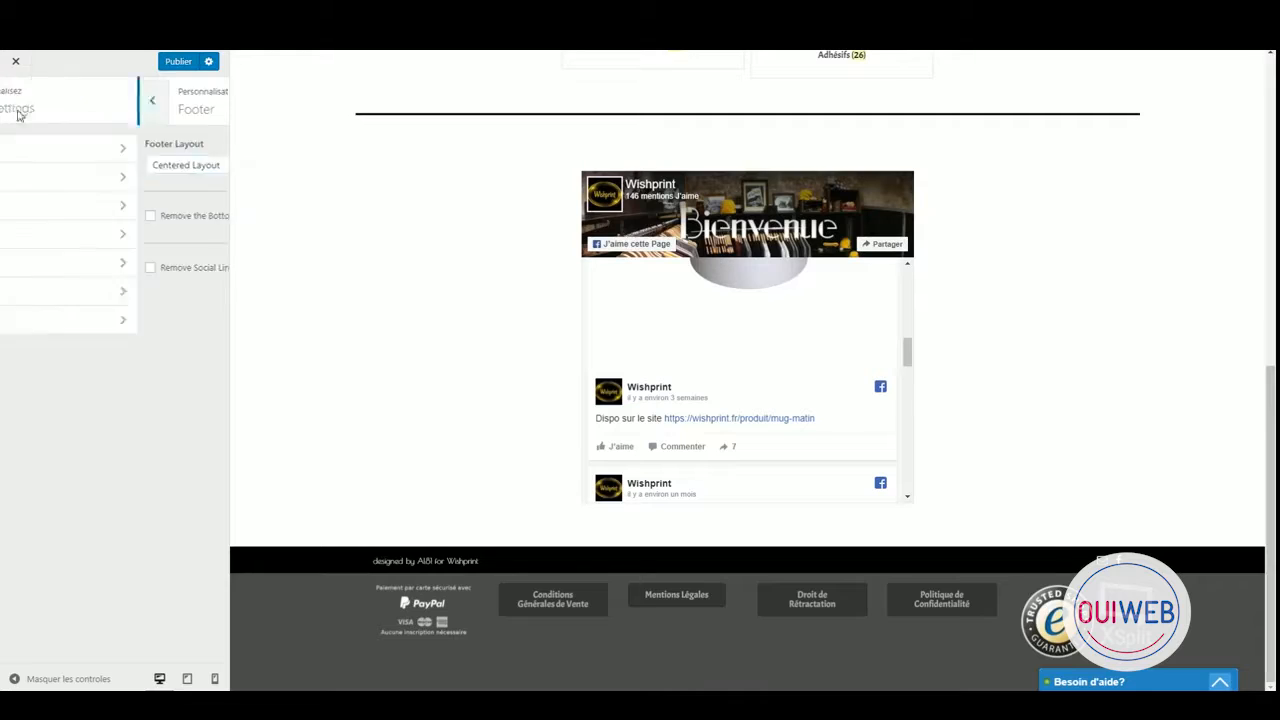
Open the WooCommerce section of the theme settings and compare its product column setting with the Boutique category grid.
left_click(97, 320)
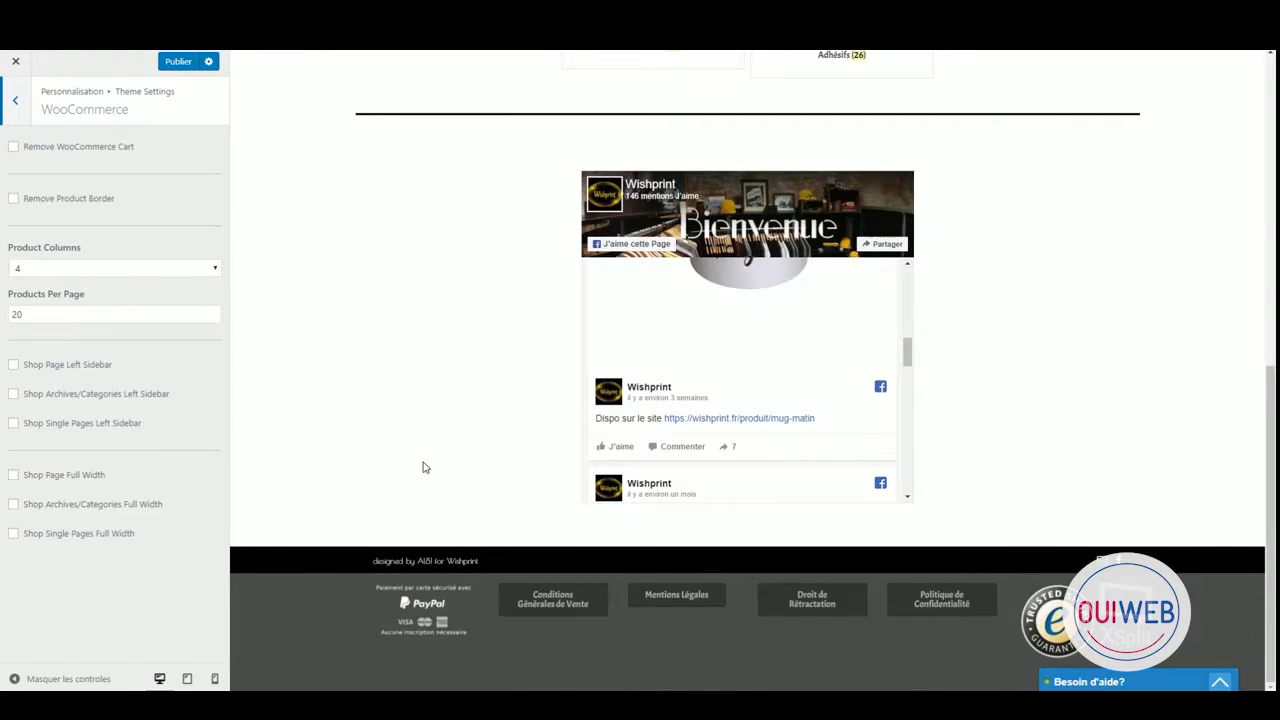
scroll(420, 495, "up", 6)
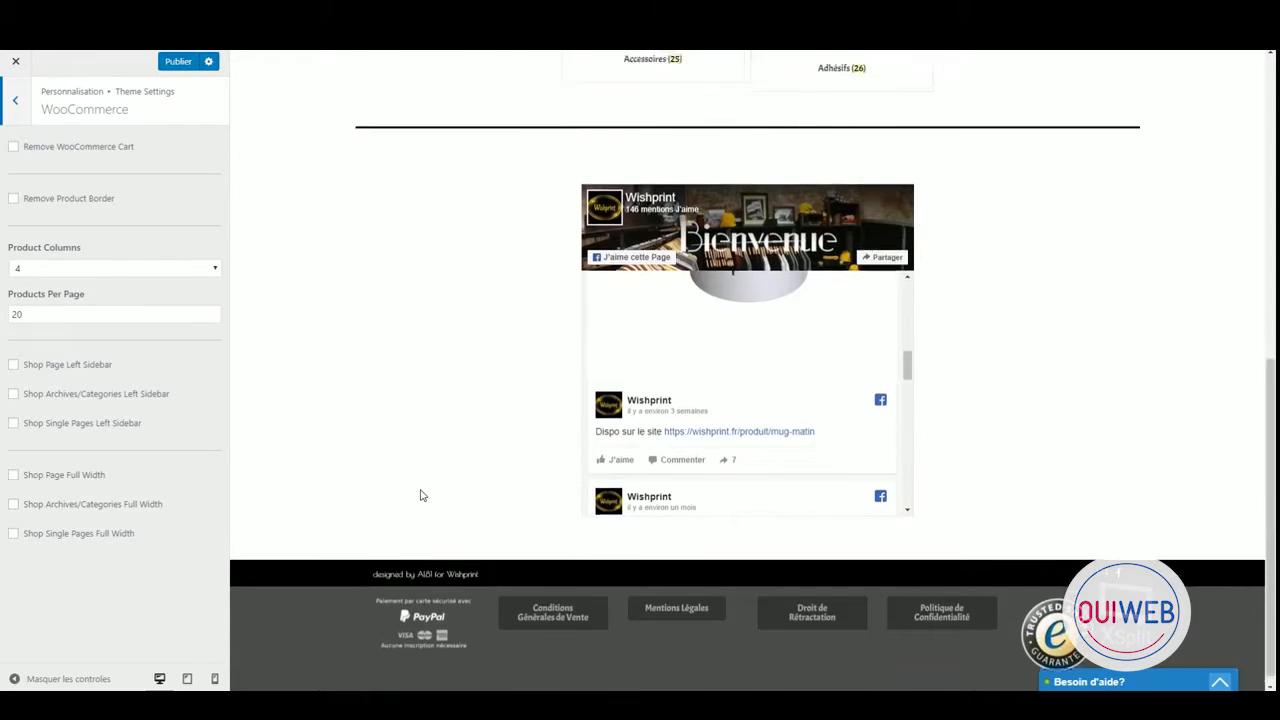
scroll(420, 495, "down", 2)
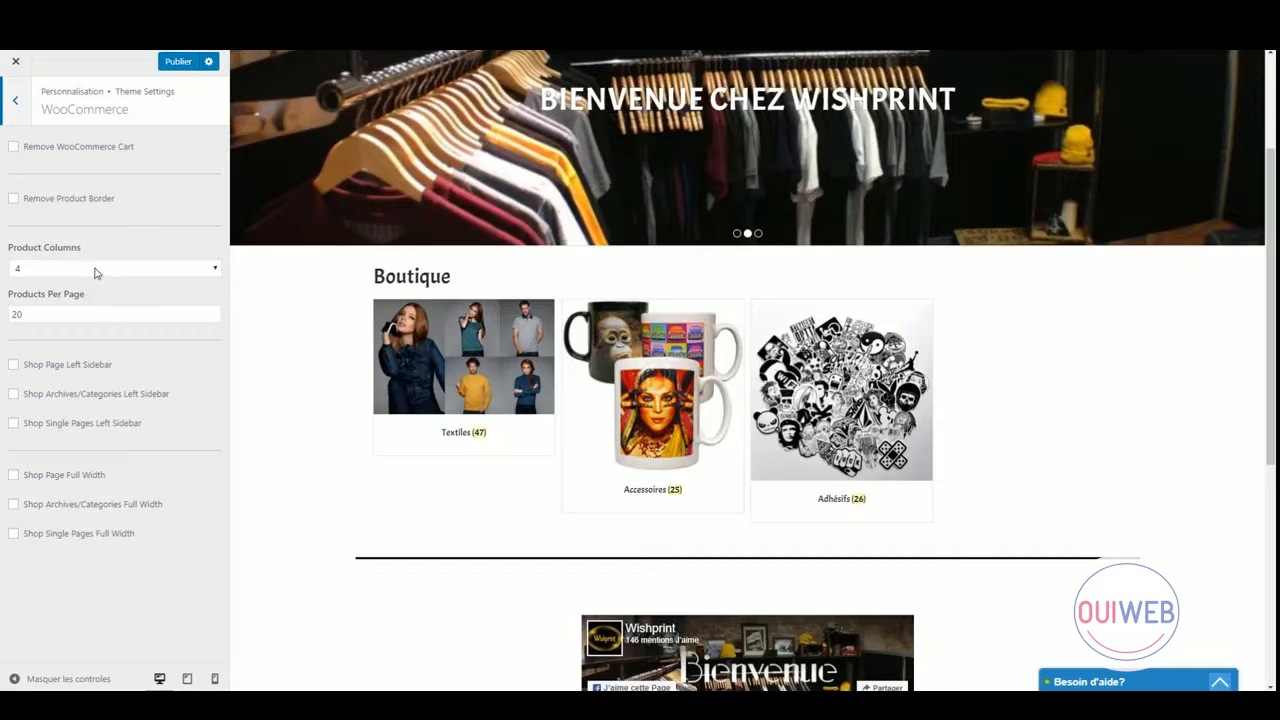
Browse the Textiles category and its Atelier création subcategory in the preview to check the product grid's columns and rows.
left_click(478, 352)
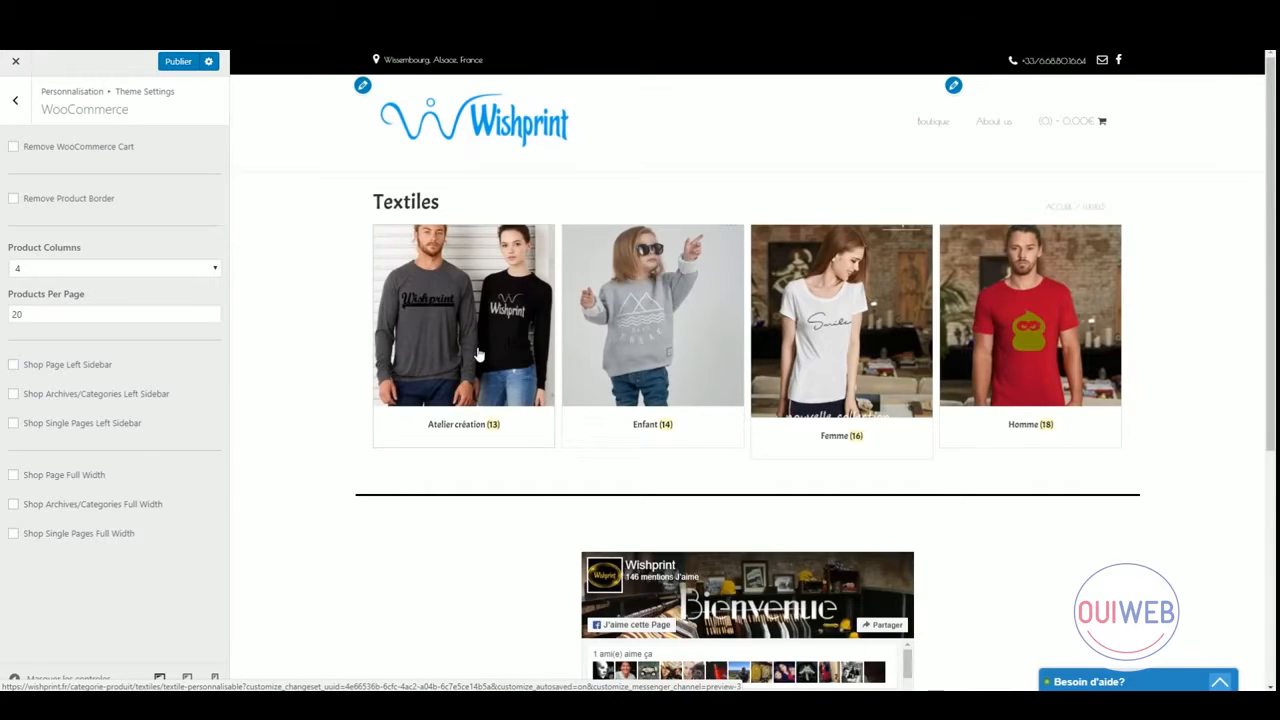
left_click(478, 347)
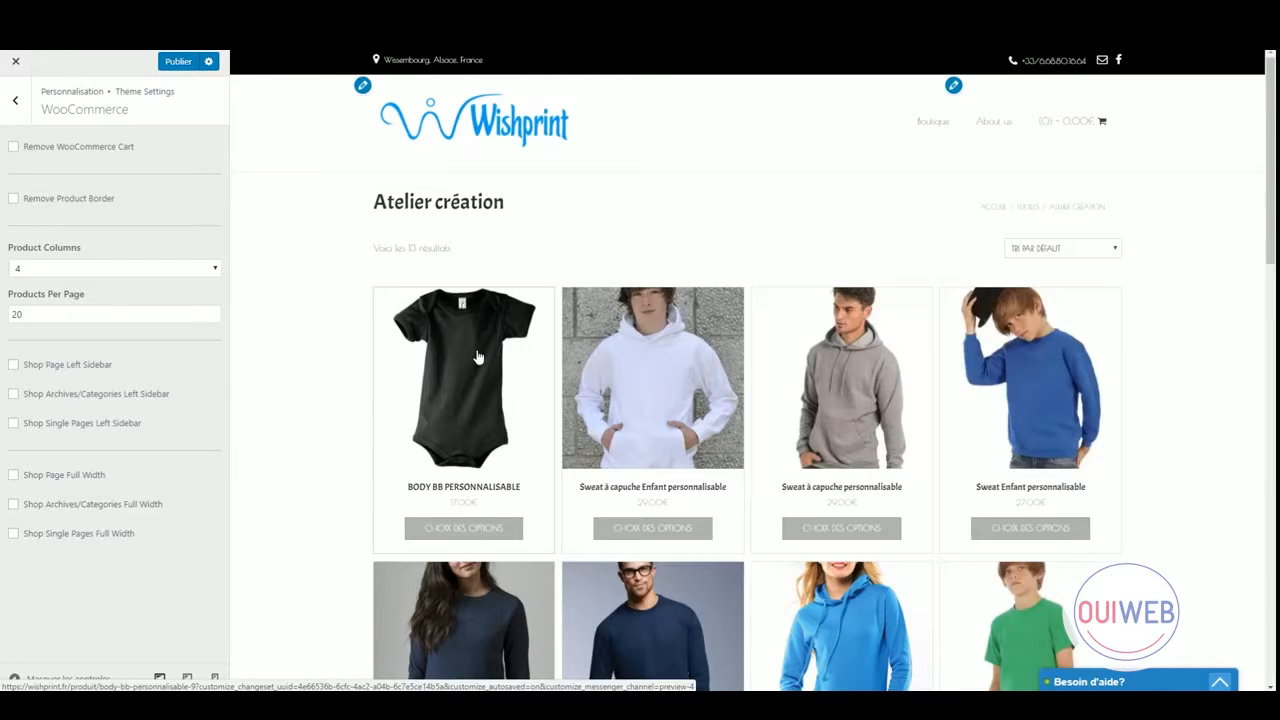
scroll(478, 357, "down", 3)
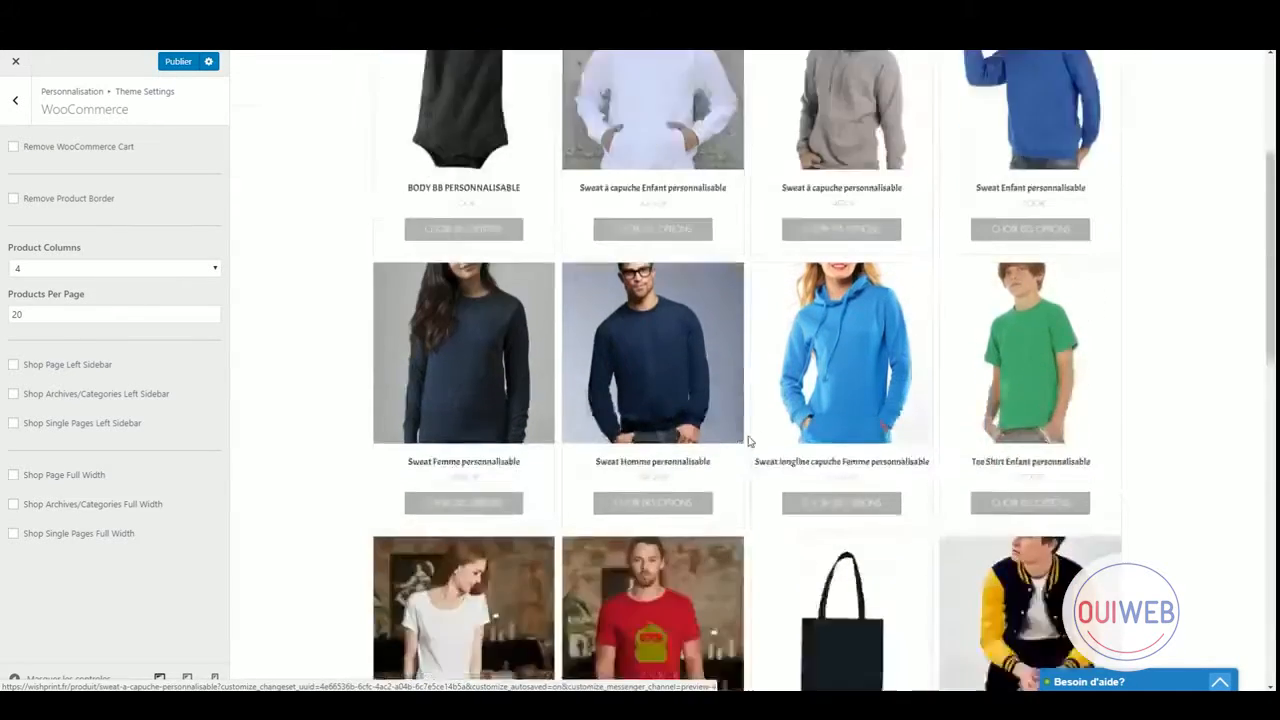
scroll(748, 440, "down", 6)
scroll(743, 440, "up", 2)
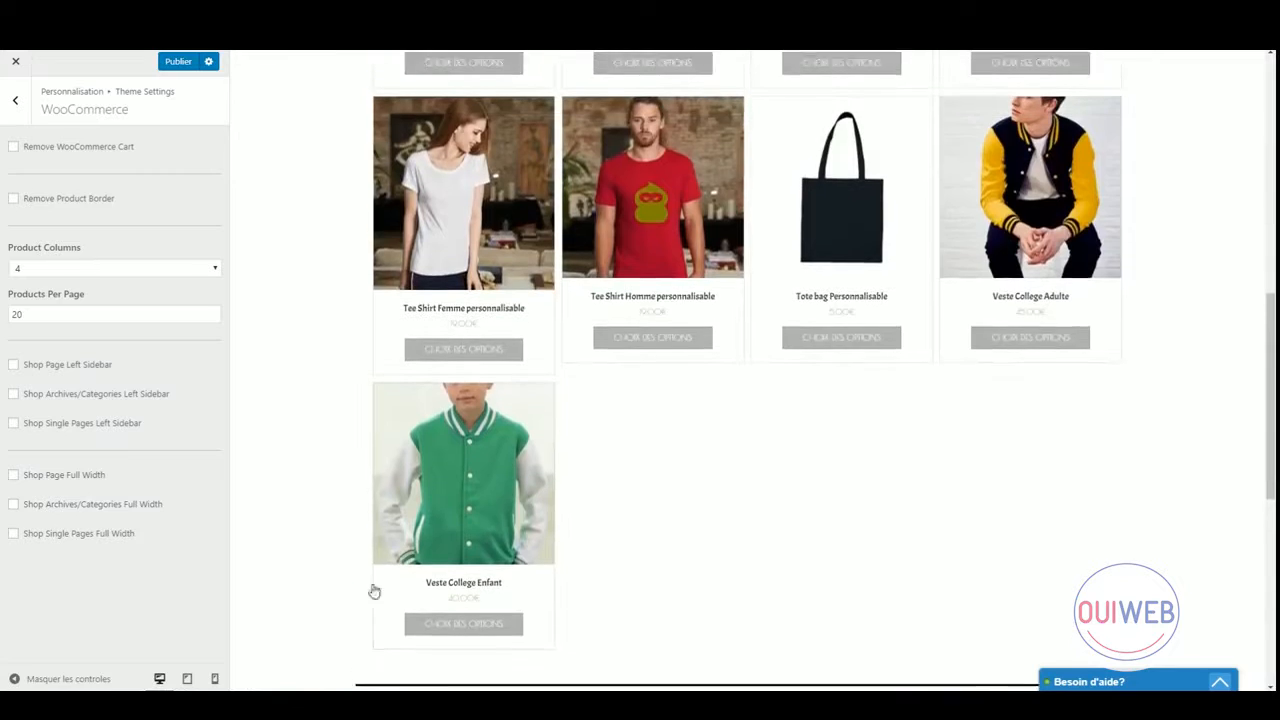
scroll(595, 574, "up", 8)
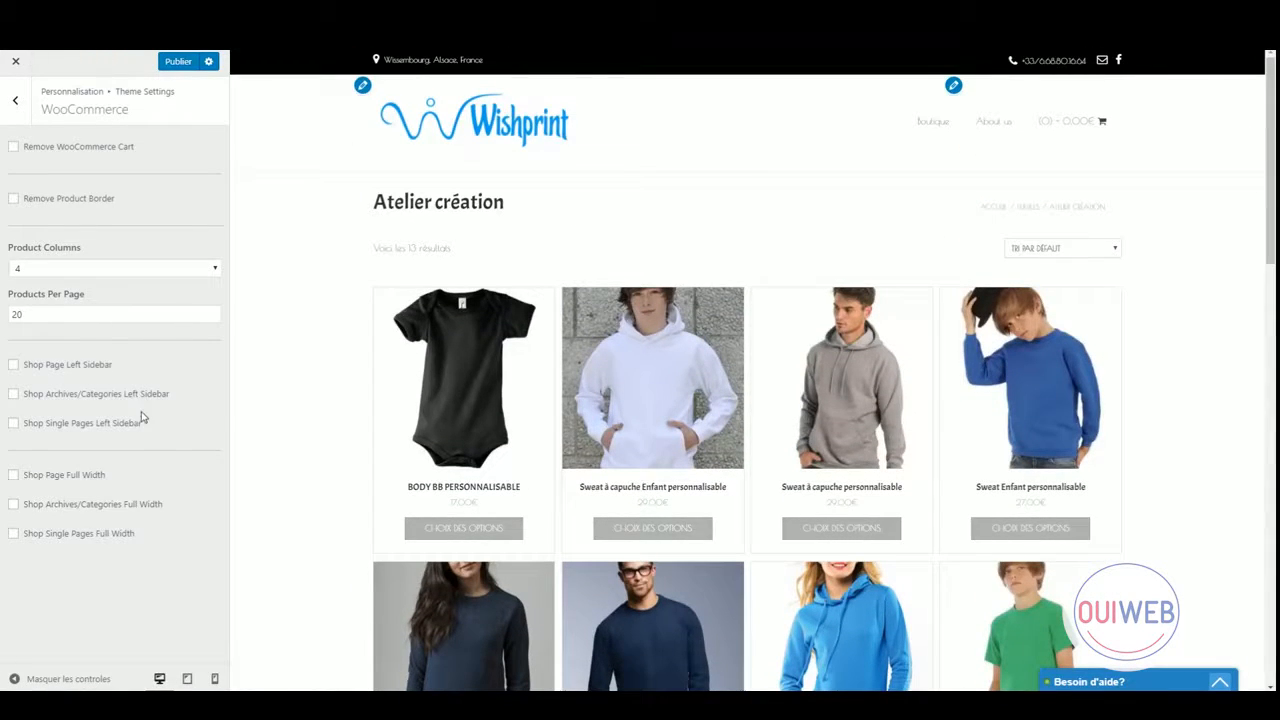
Turn Shop Page Full Width on and back off, and enable Shop Single Pages Full Width.
left_click(13, 475)
left_click(13, 476)
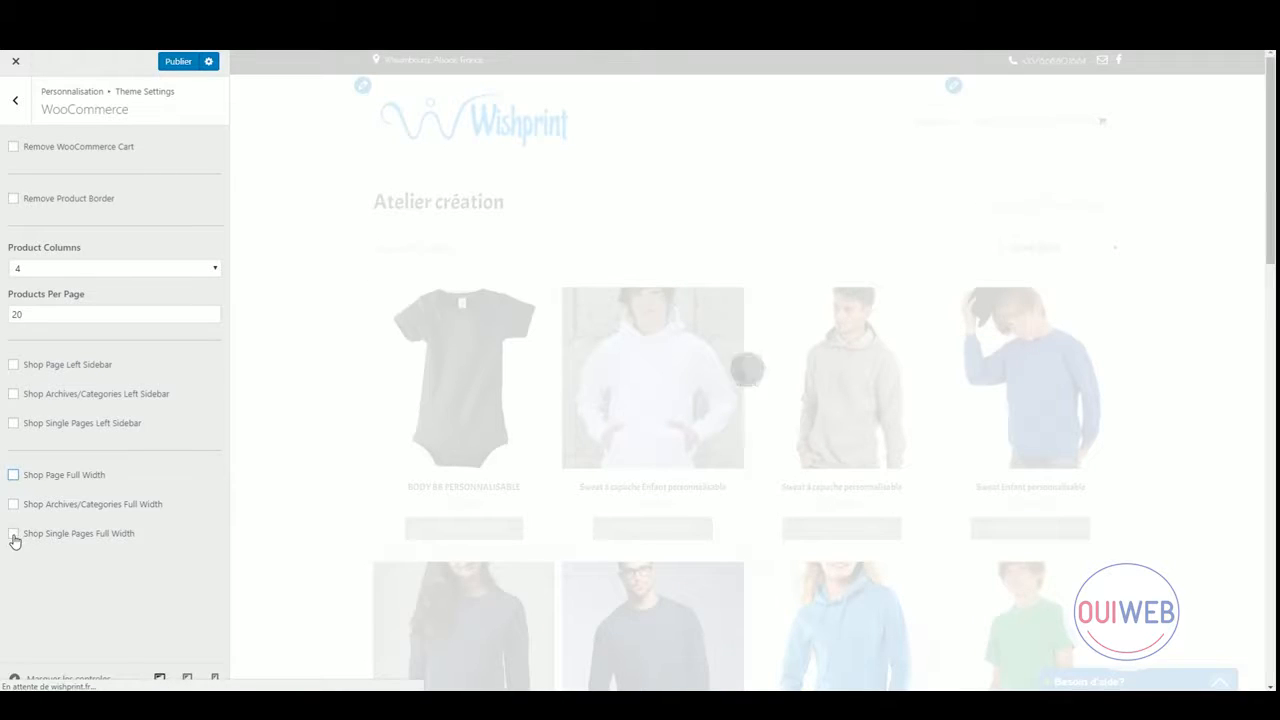
left_click(14, 538)
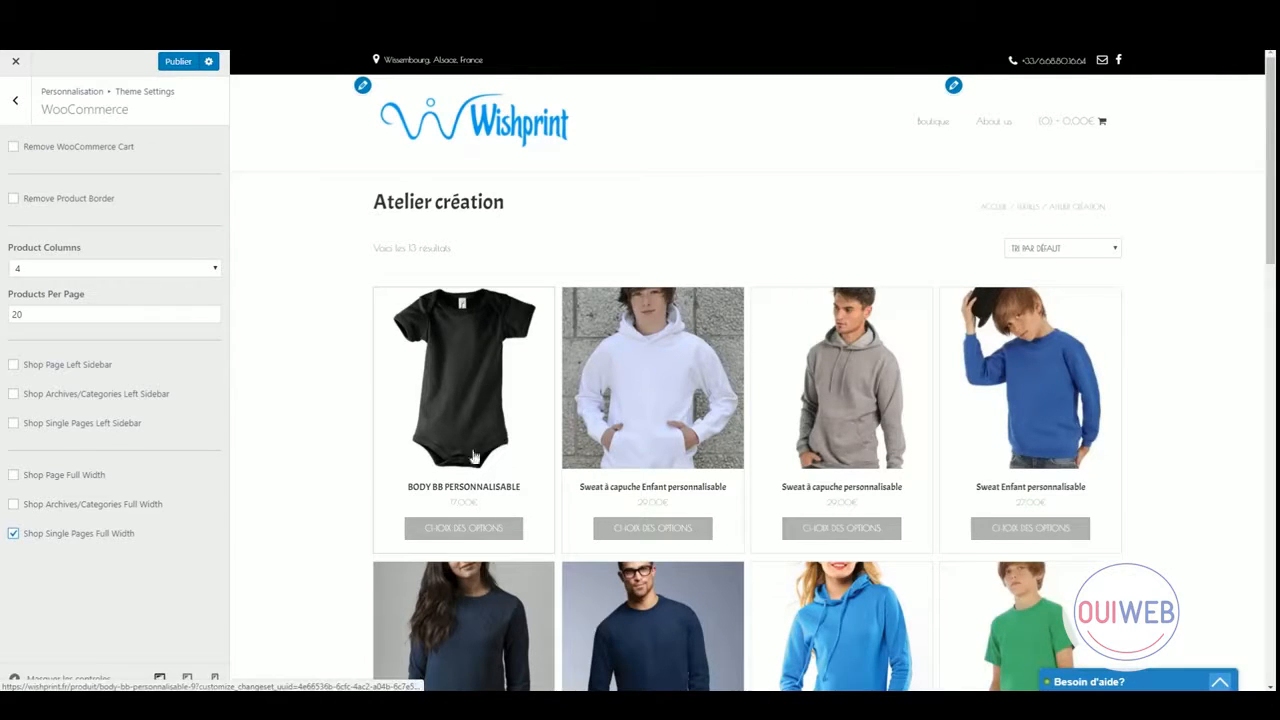
Turn Shop Single Pages Full Width back off and check the Atelier création product grid before leaving the theme settings.
left_click(14, 536)
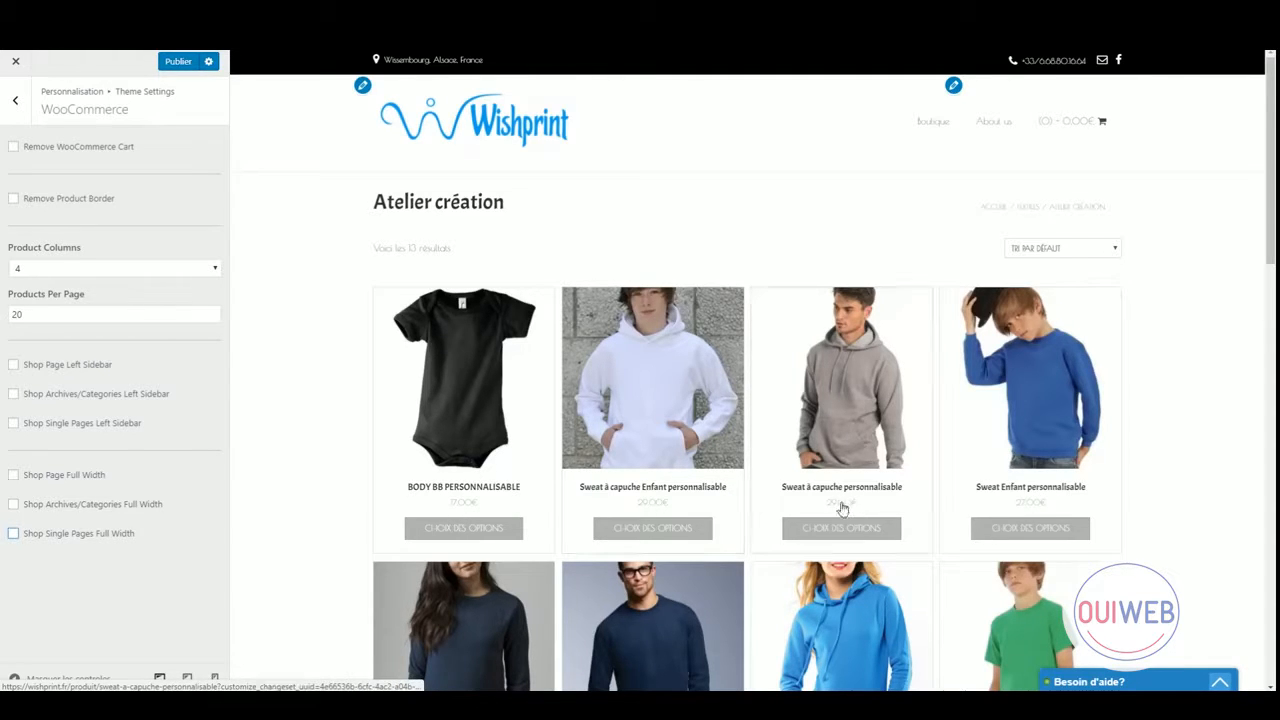
scroll(740, 495, "down", 5)
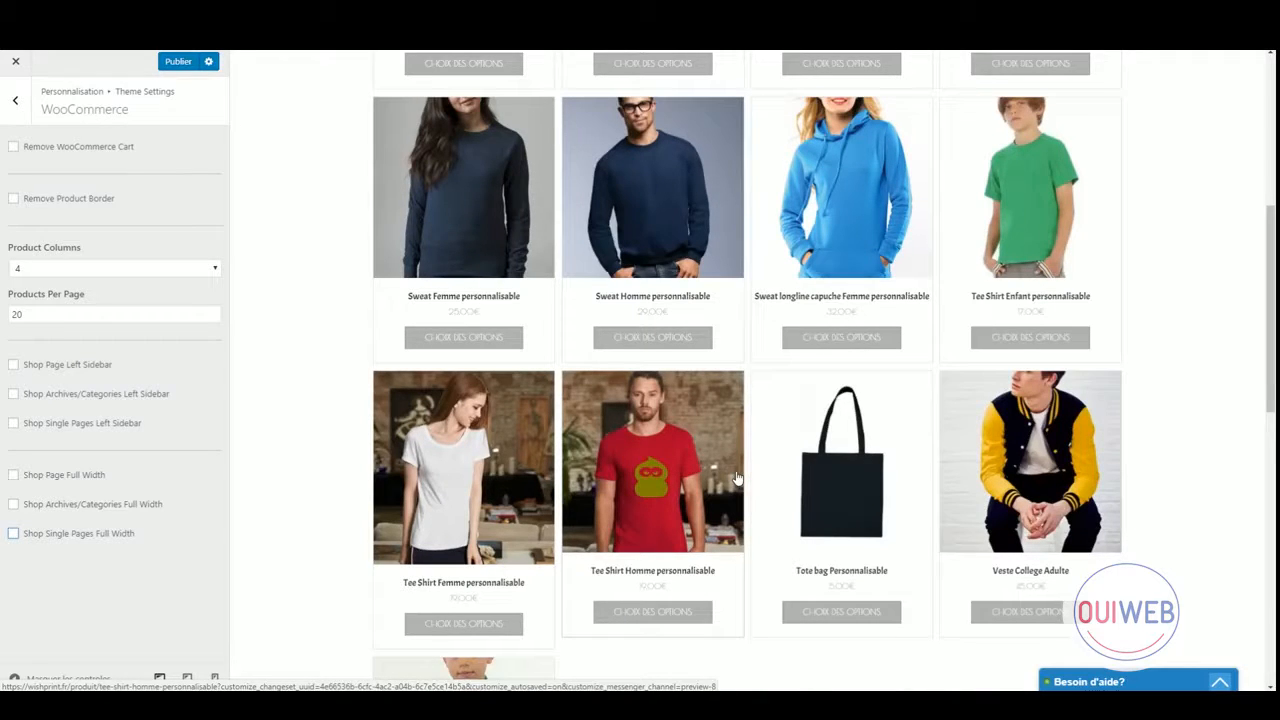
left_click(18, 112)
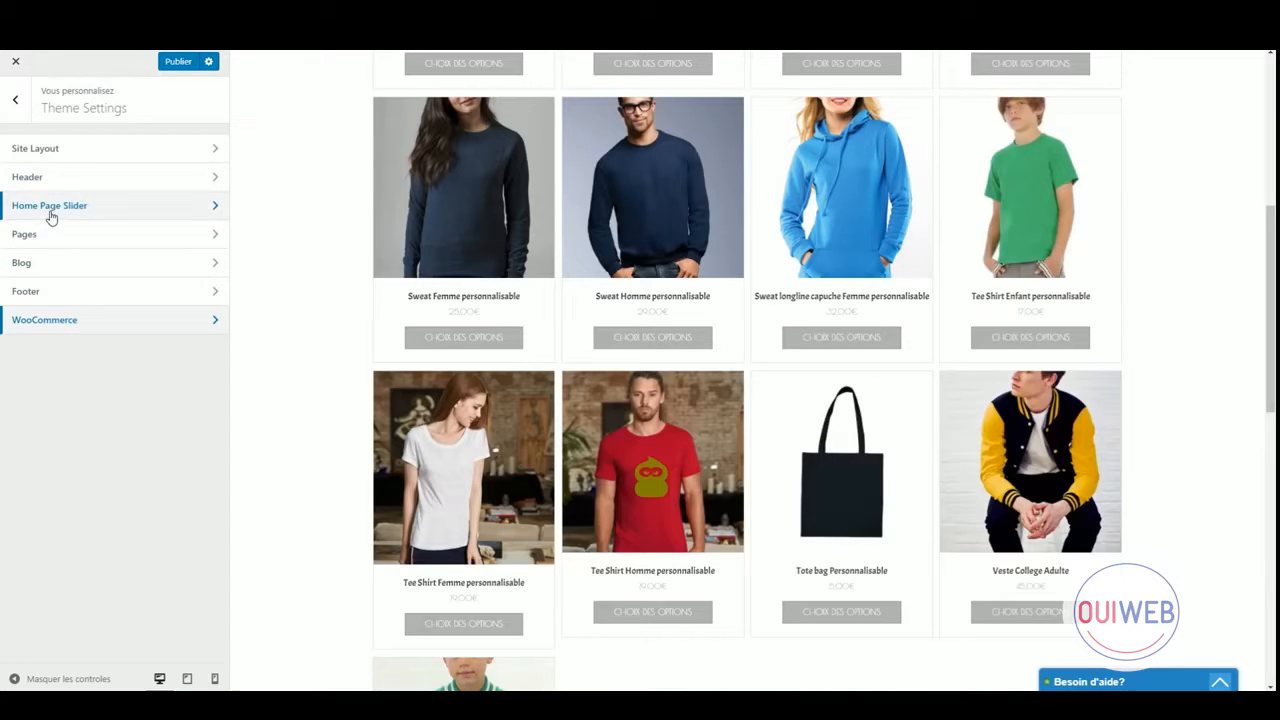
left_click(14, 99)
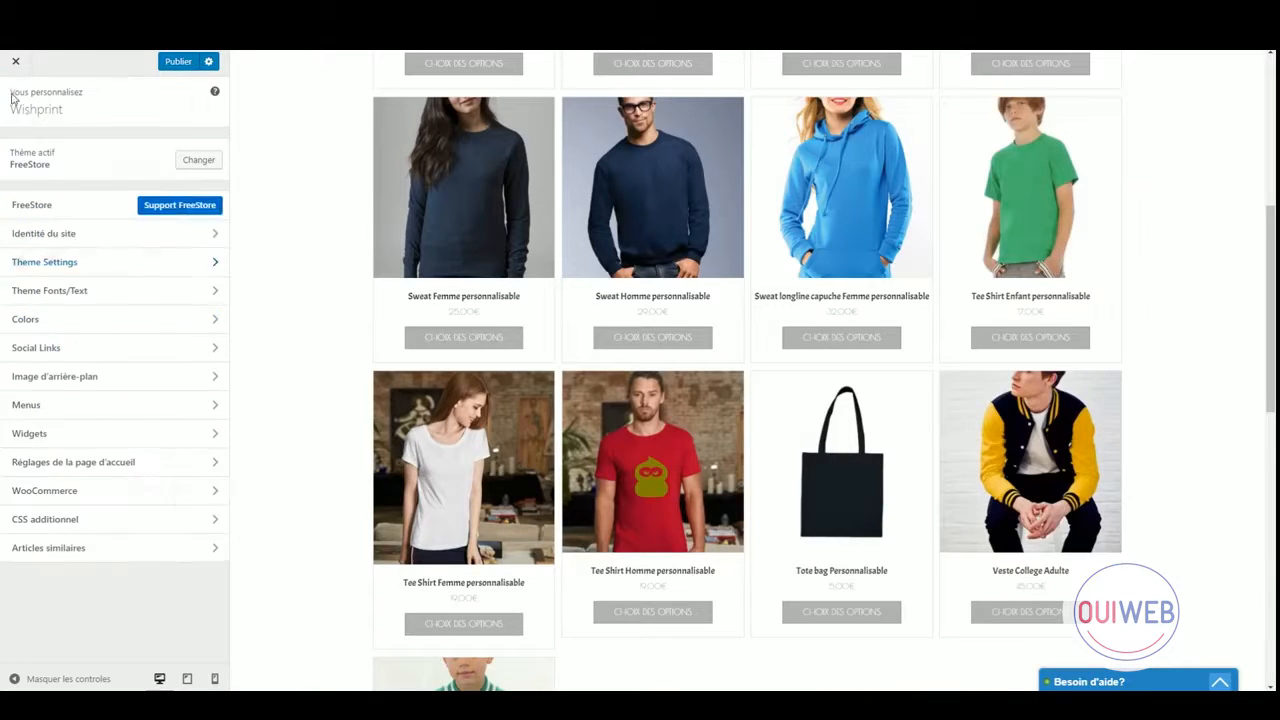
Look through the Site Fonts and Site Title/Tagline sections of the Theme Fonts/Text settings.
left_click(96, 295)
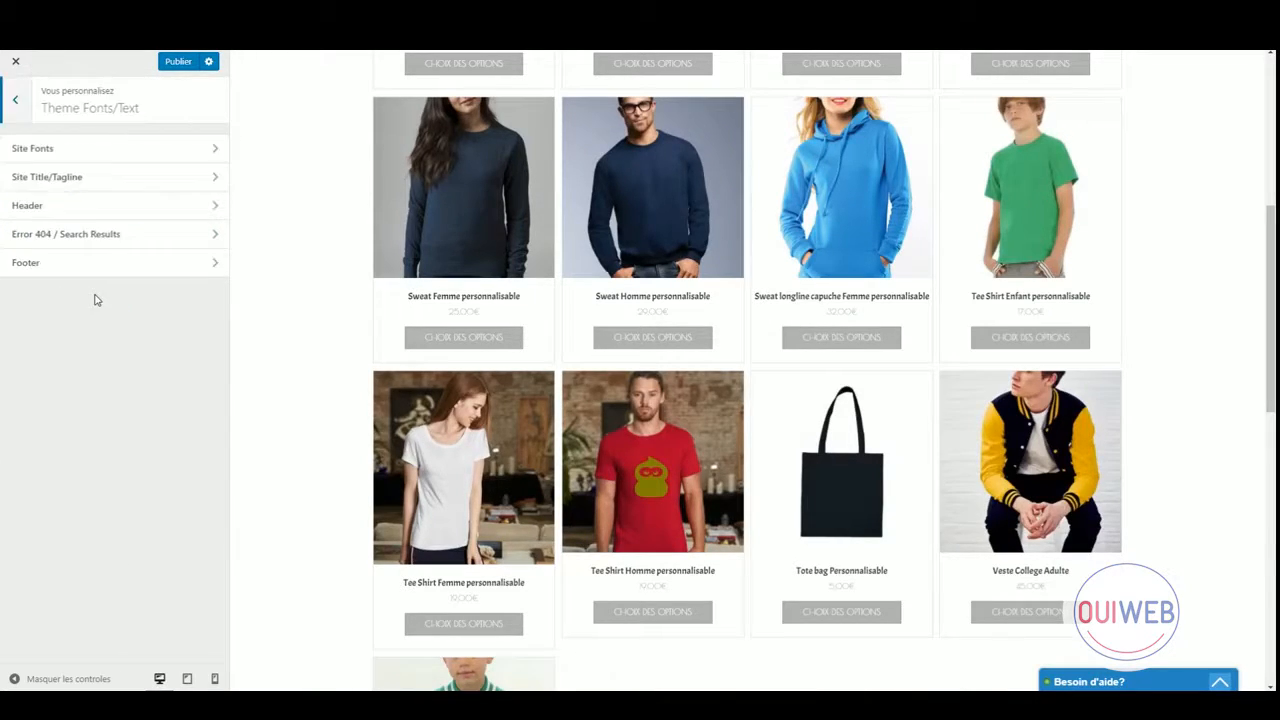
left_click(111, 158)
left_click(16, 105)
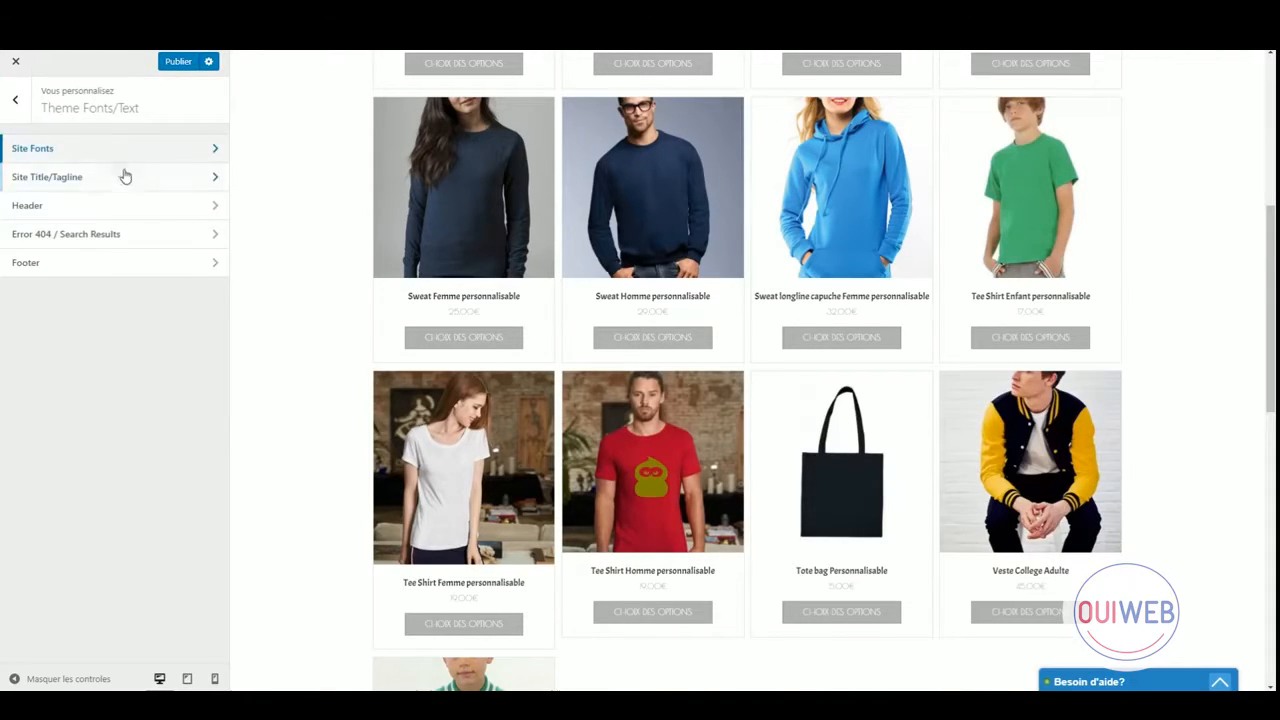
left_click(128, 179)
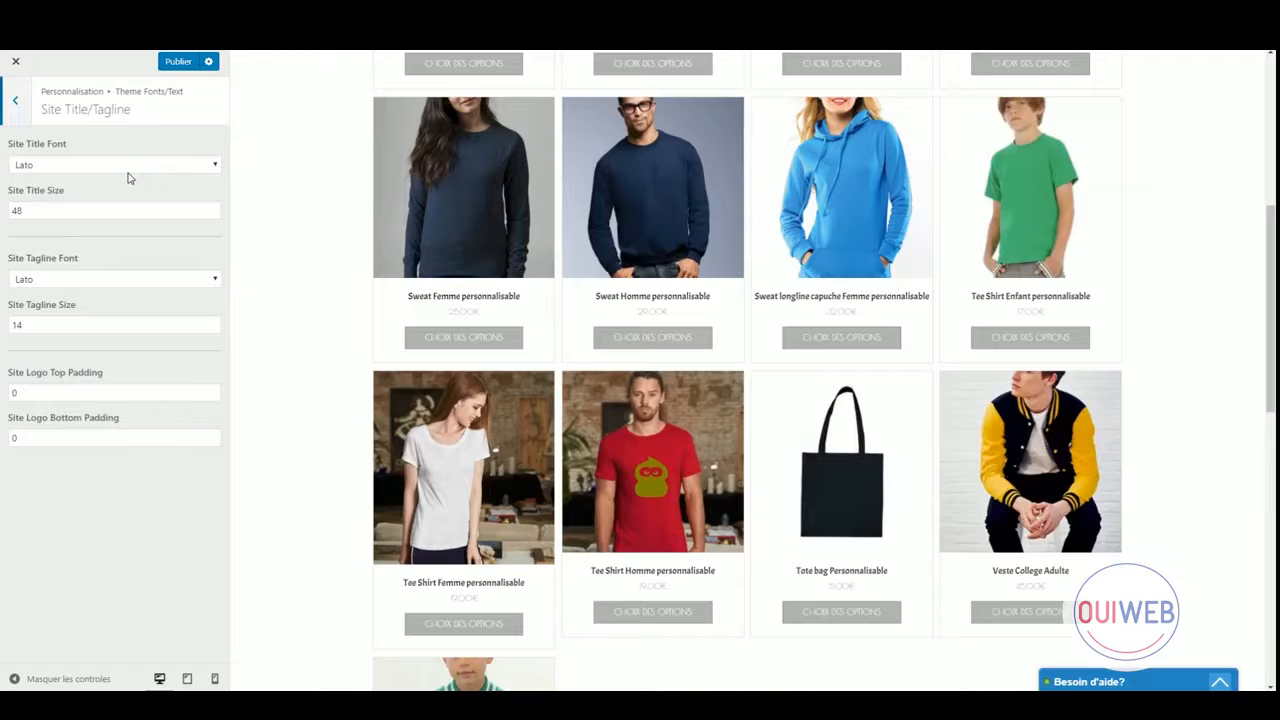
left_click(29, 119)
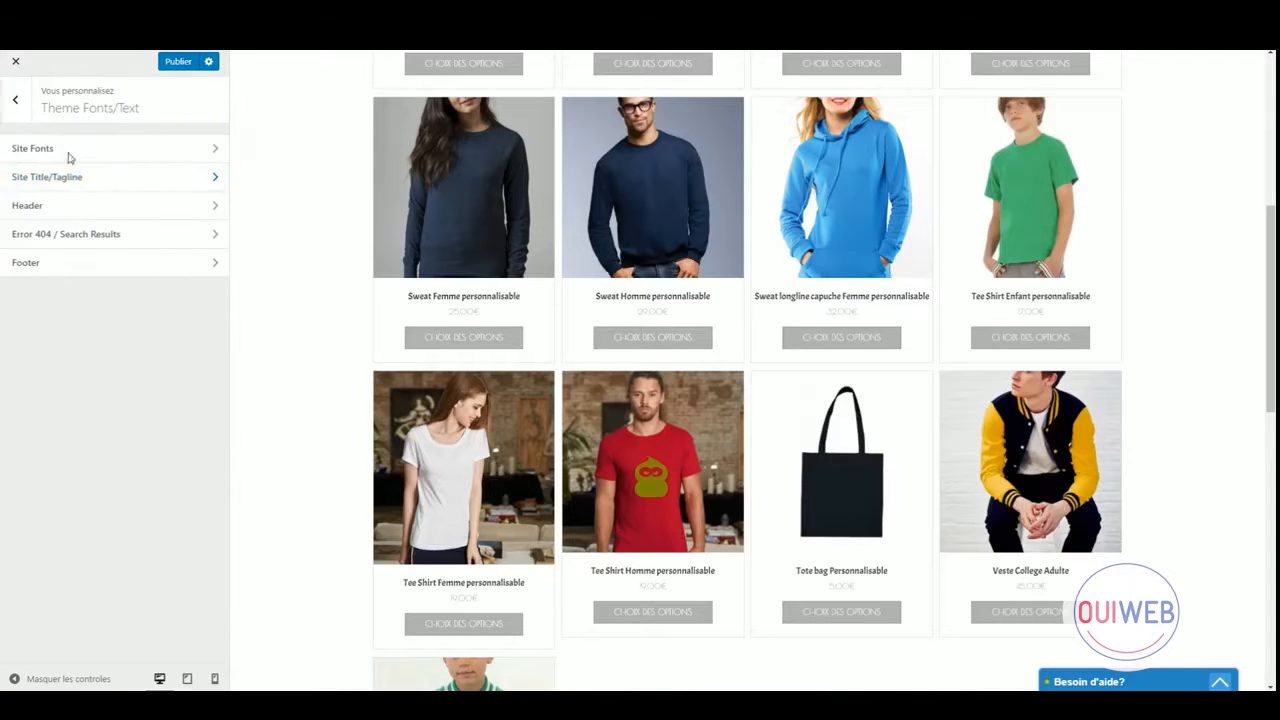
Open the Header text settings and compare the address and phone number fields with the site's top bar and footer in the preview.
left_click(124, 210)
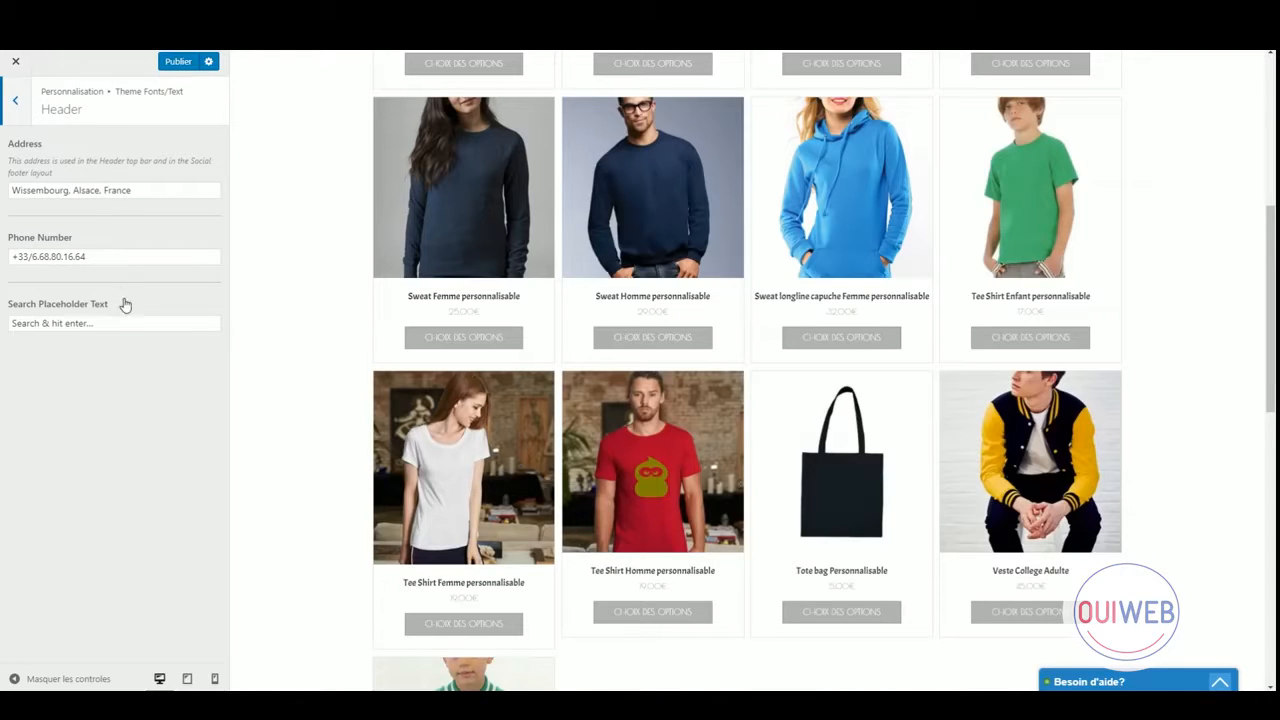
scroll(560, 549, "down", 8)
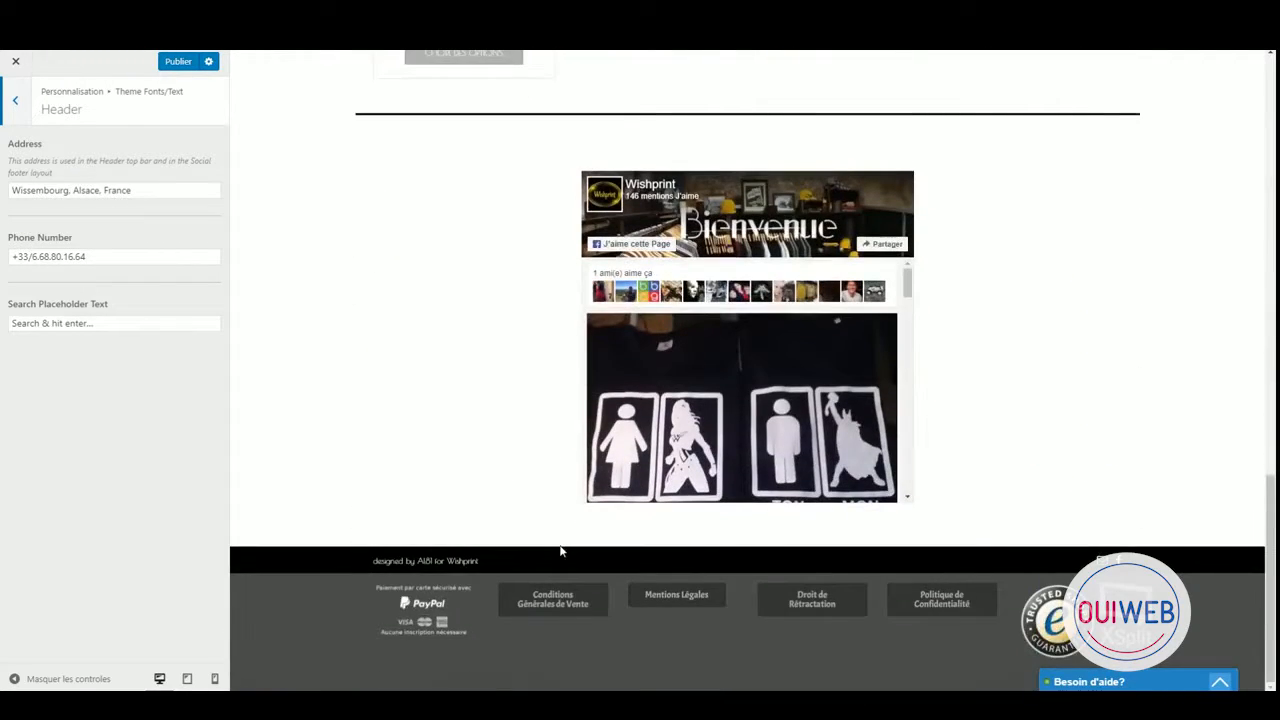
scroll(560, 551, "up", 2)
scroll(560, 551, "up", 10)
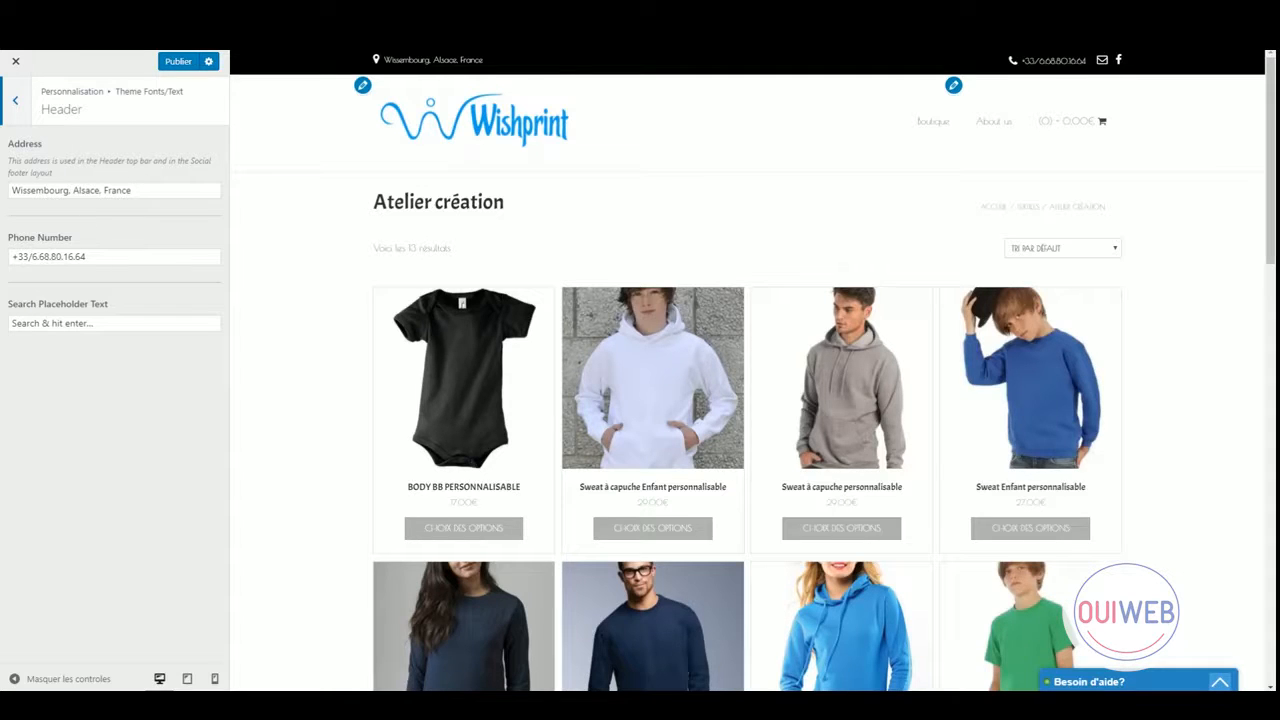
left_click(16, 101)
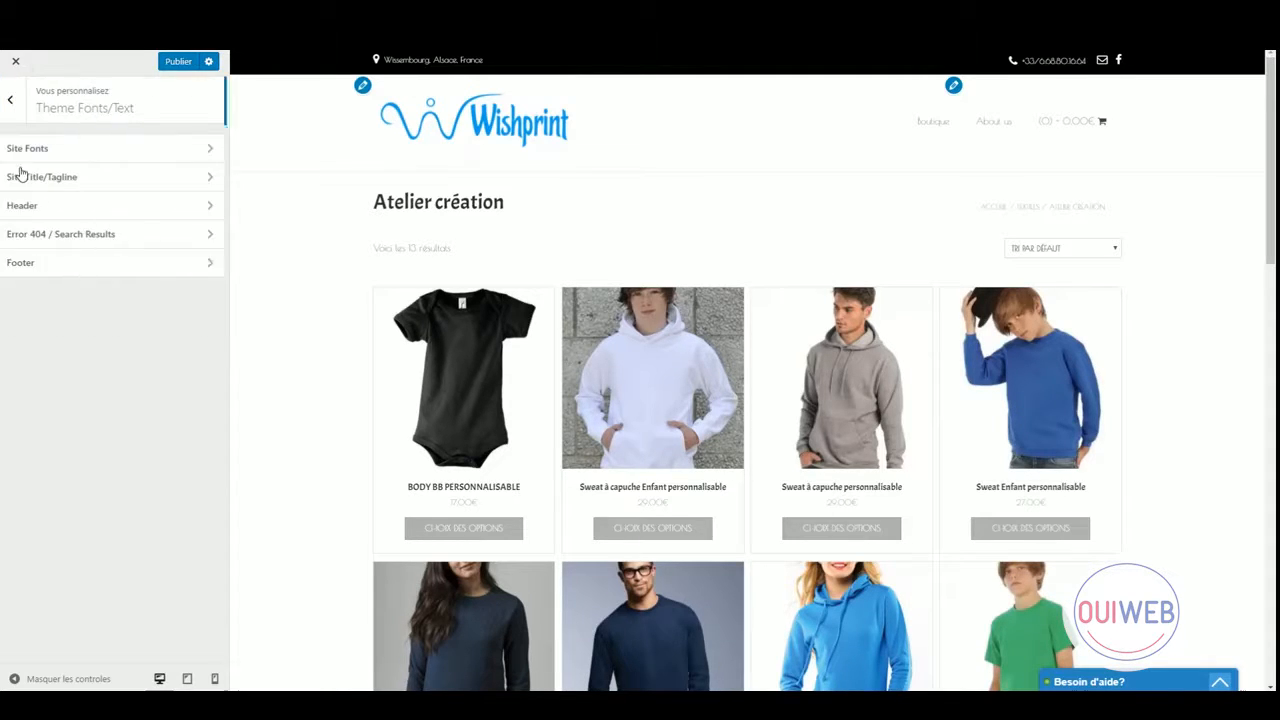
Review the attribution text in the Footer text settings and look for the footer in the site preview.
left_click(63, 261)
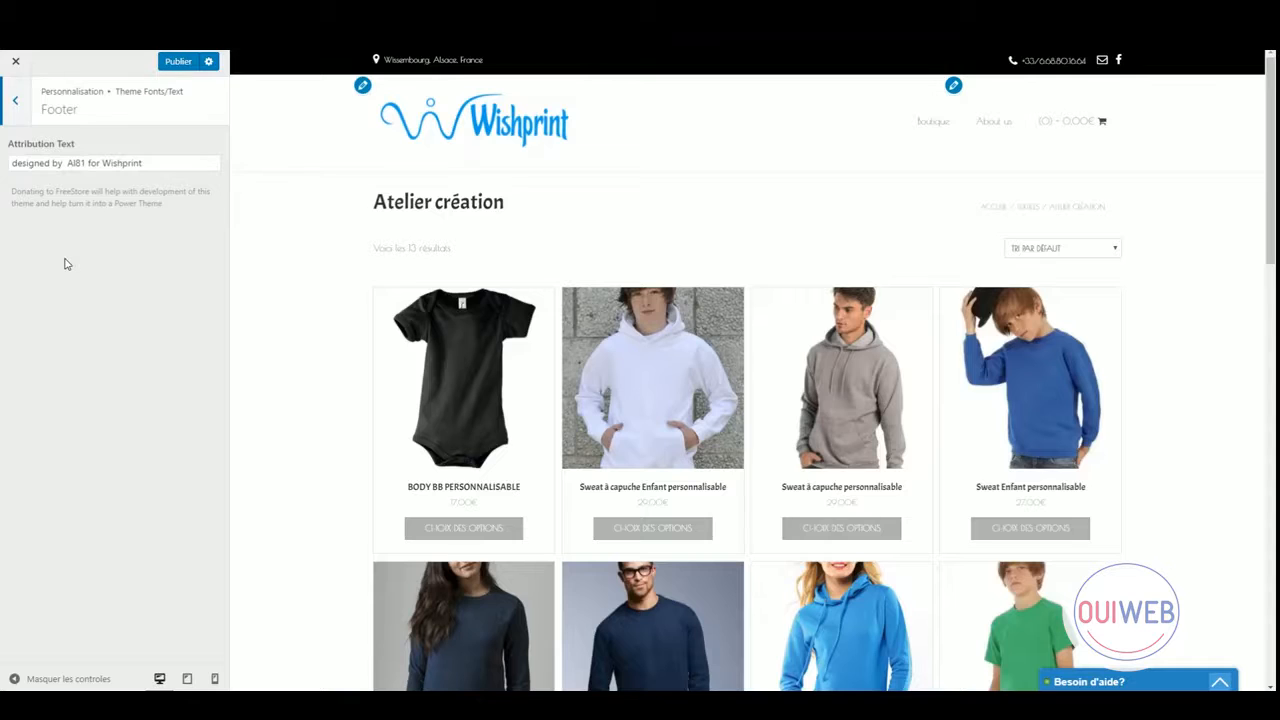
scroll(358, 566, "down", 10)
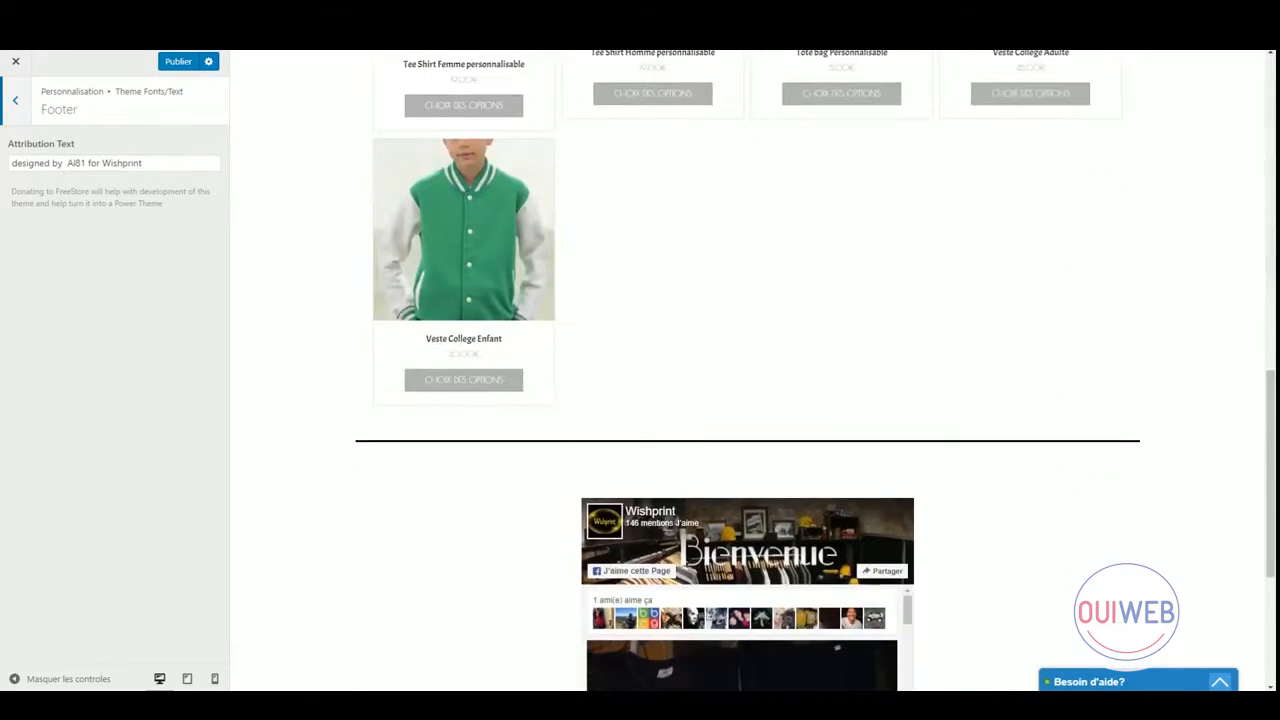
left_click(20, 102)
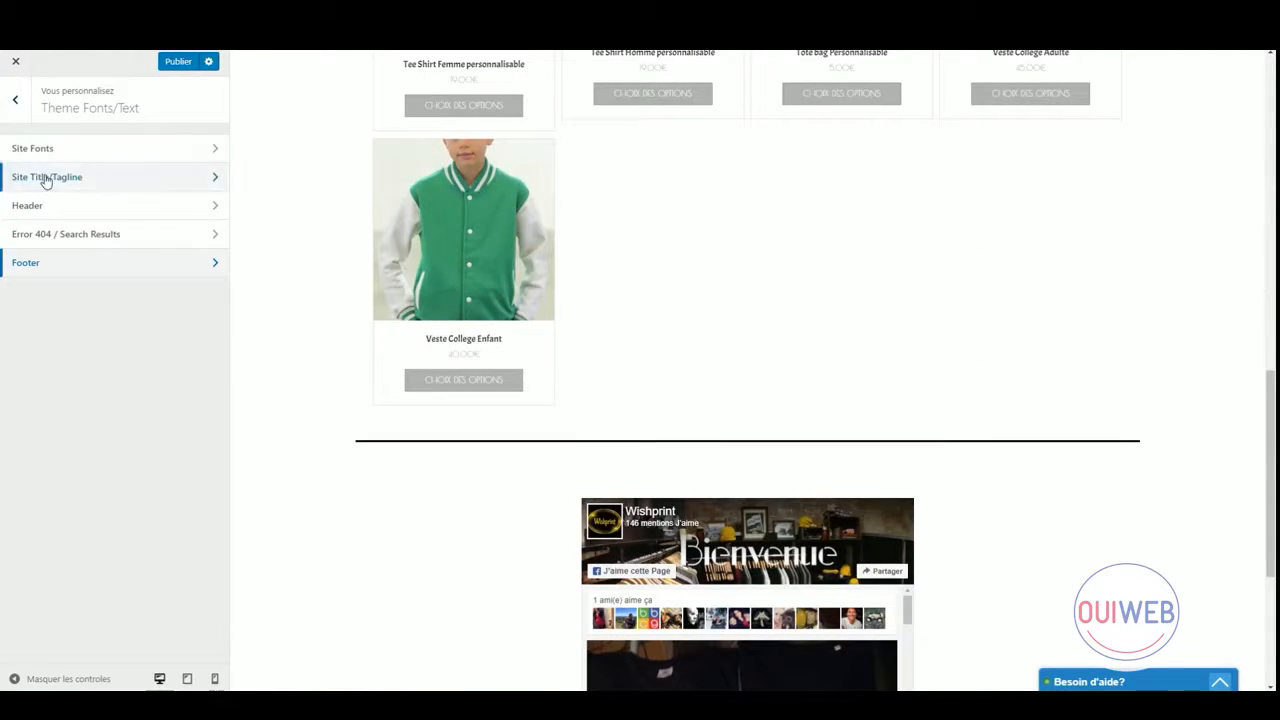
left_click(13, 104)
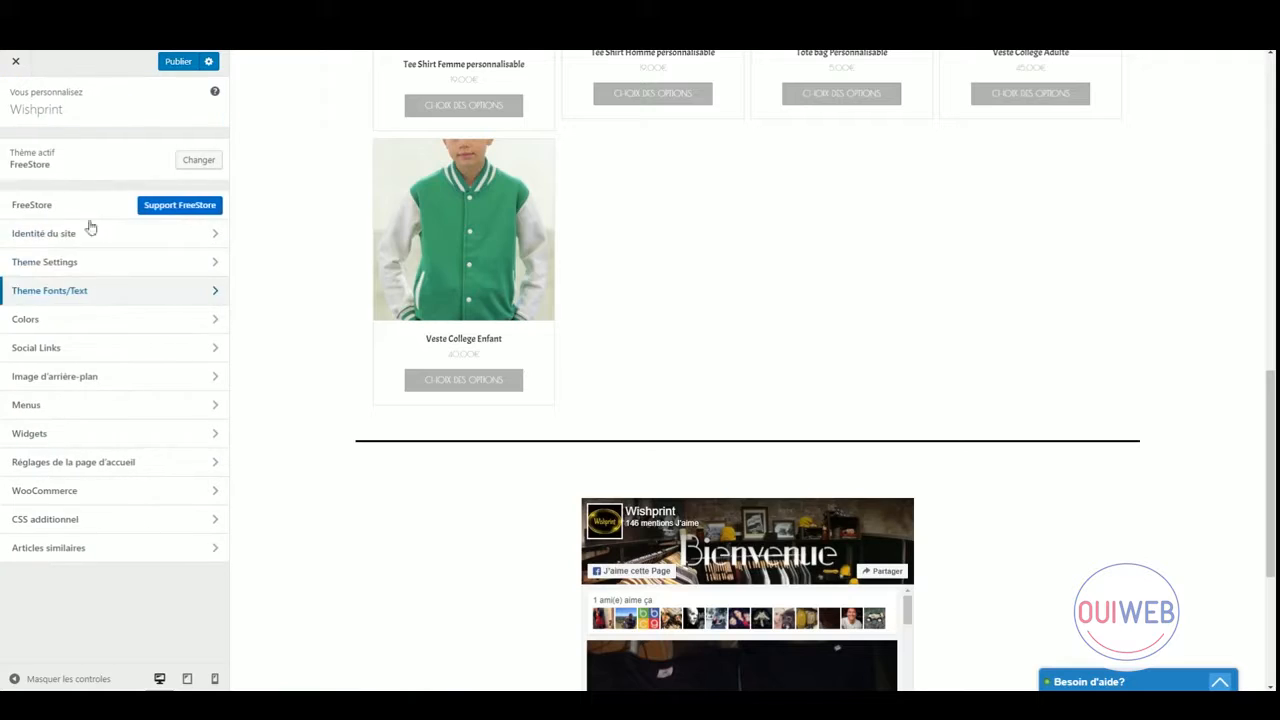
Review the Colors settings against the preview's product grid and open the BODY BB PERSONNALISABLE product page.
left_click(109, 318)
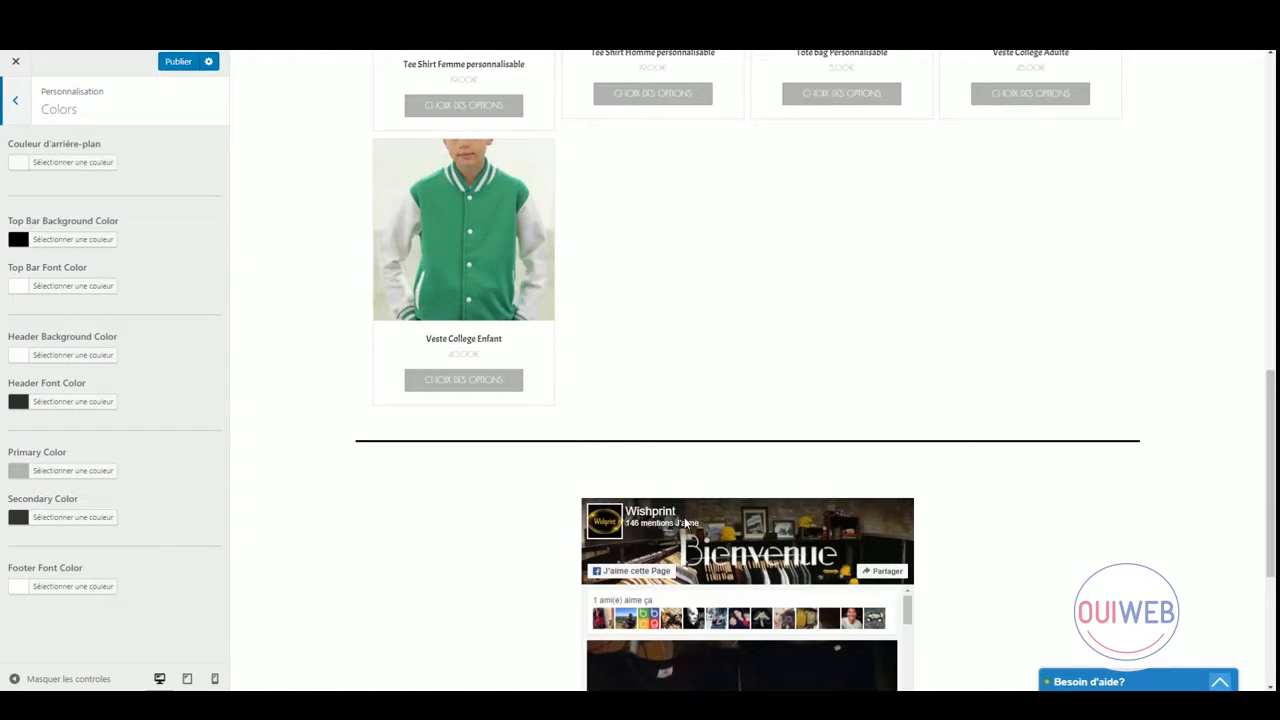
scroll(686, 521, "up", 1)
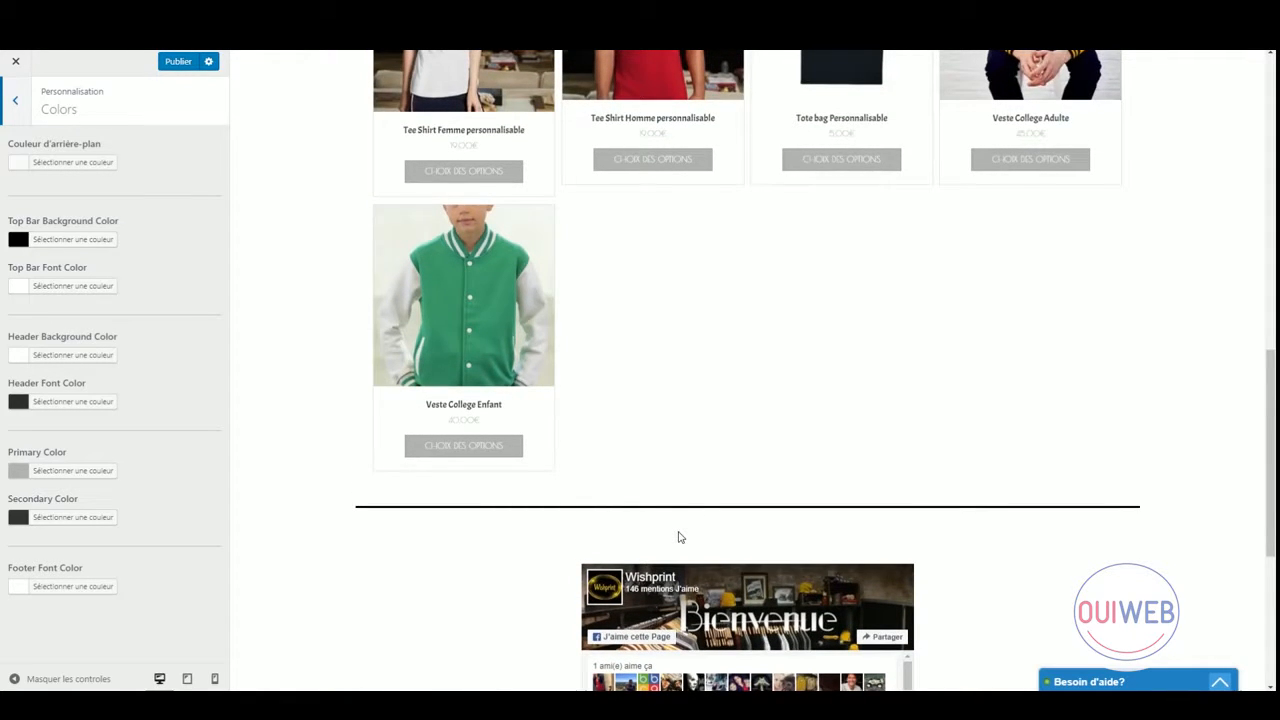
scroll(678, 537, "up", 10)
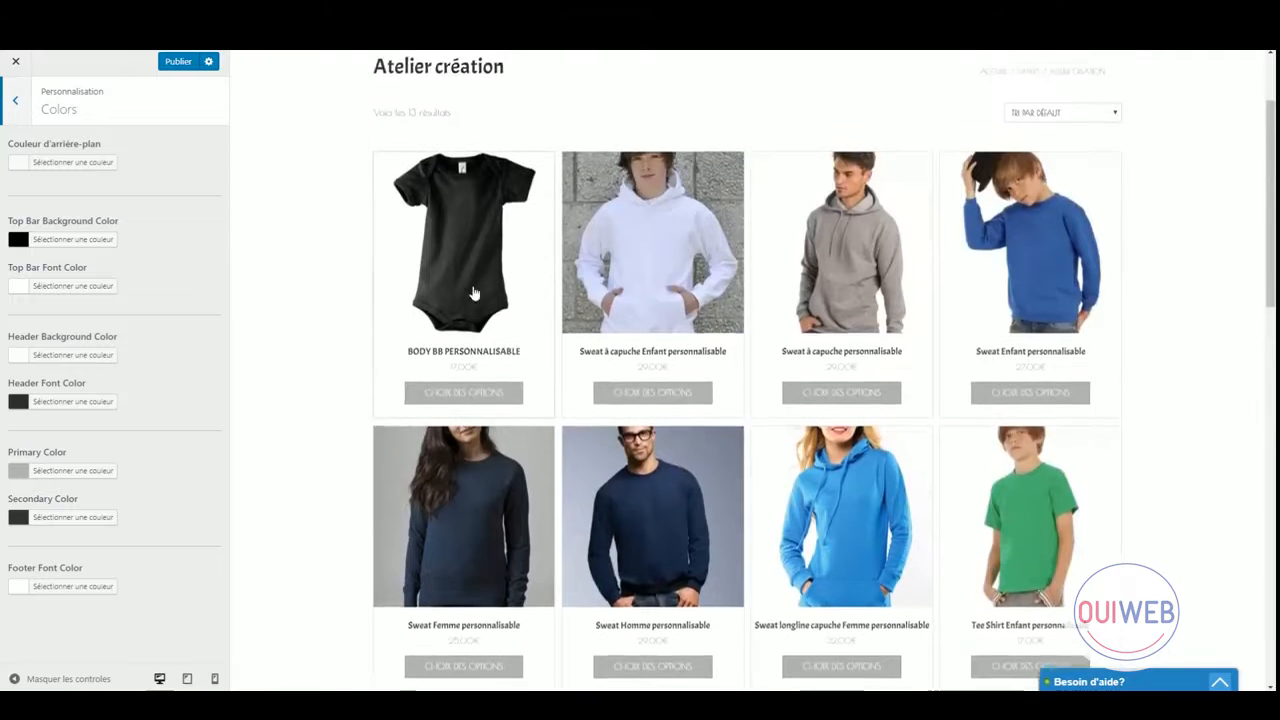
left_click(490, 410)
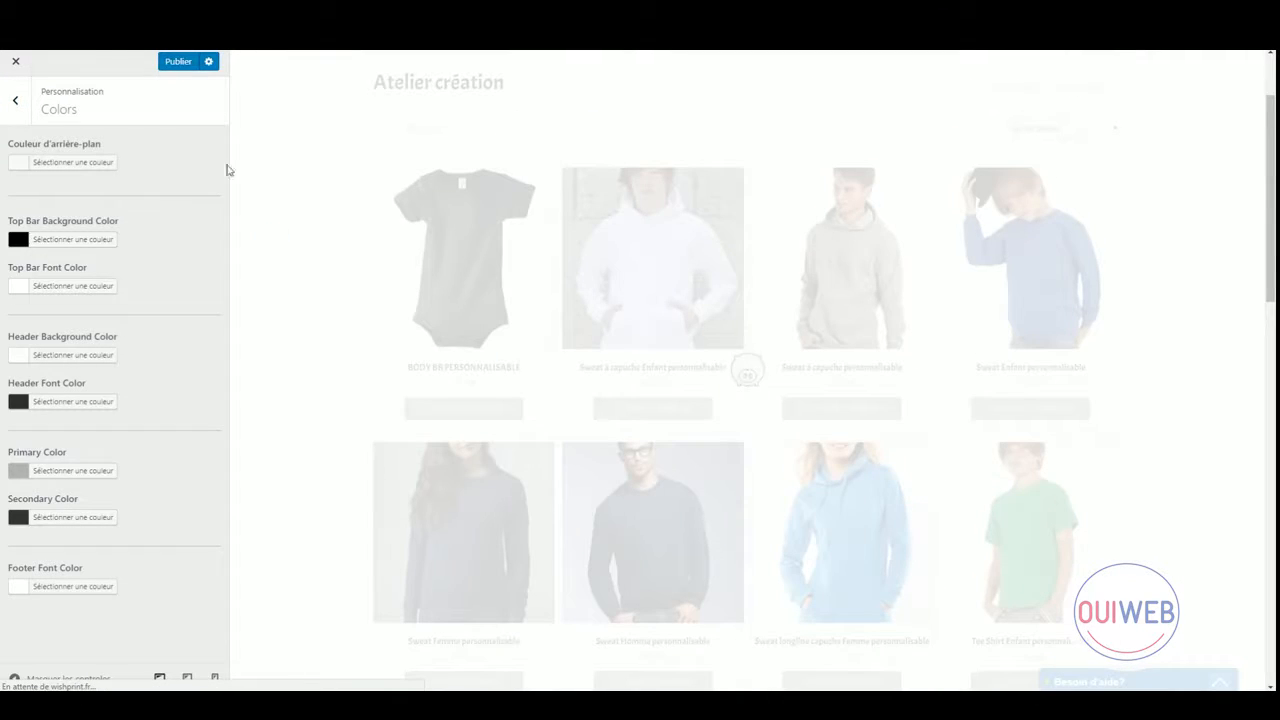
left_click(15, 100)
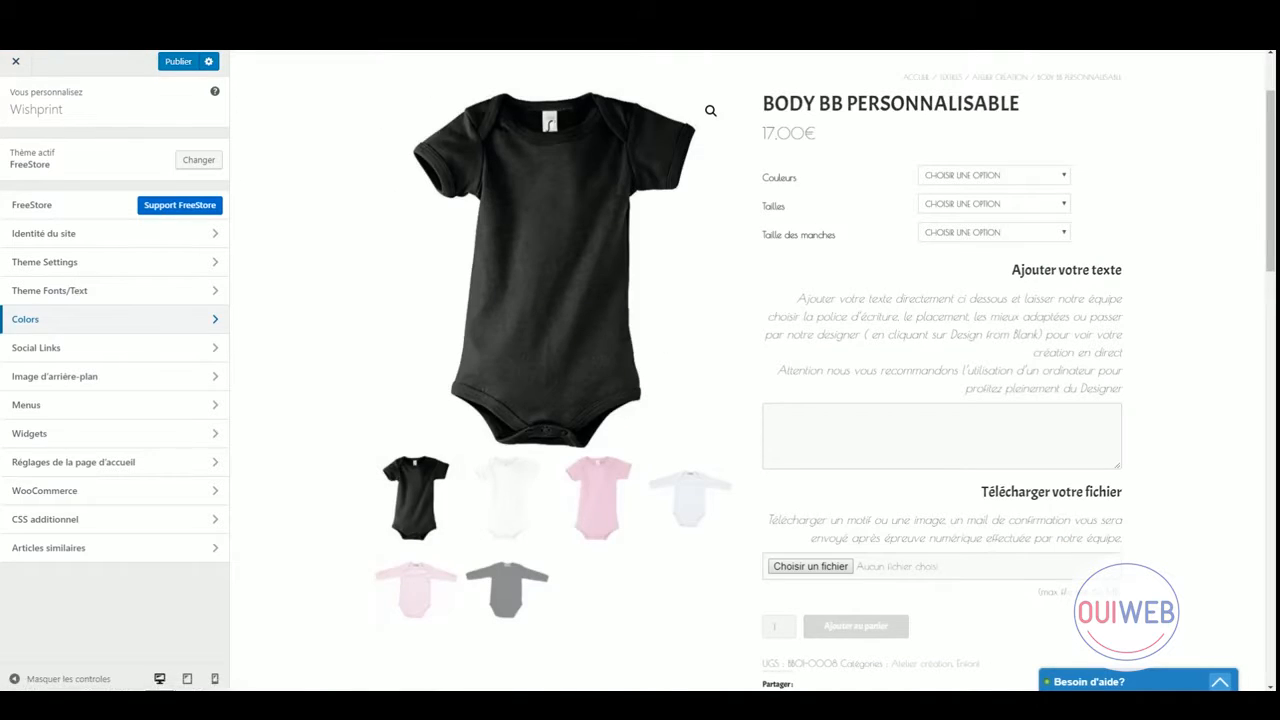
Leave the customizer, discarding the unsaved changes, and open the list of installed themes.
left_click(17, 61)
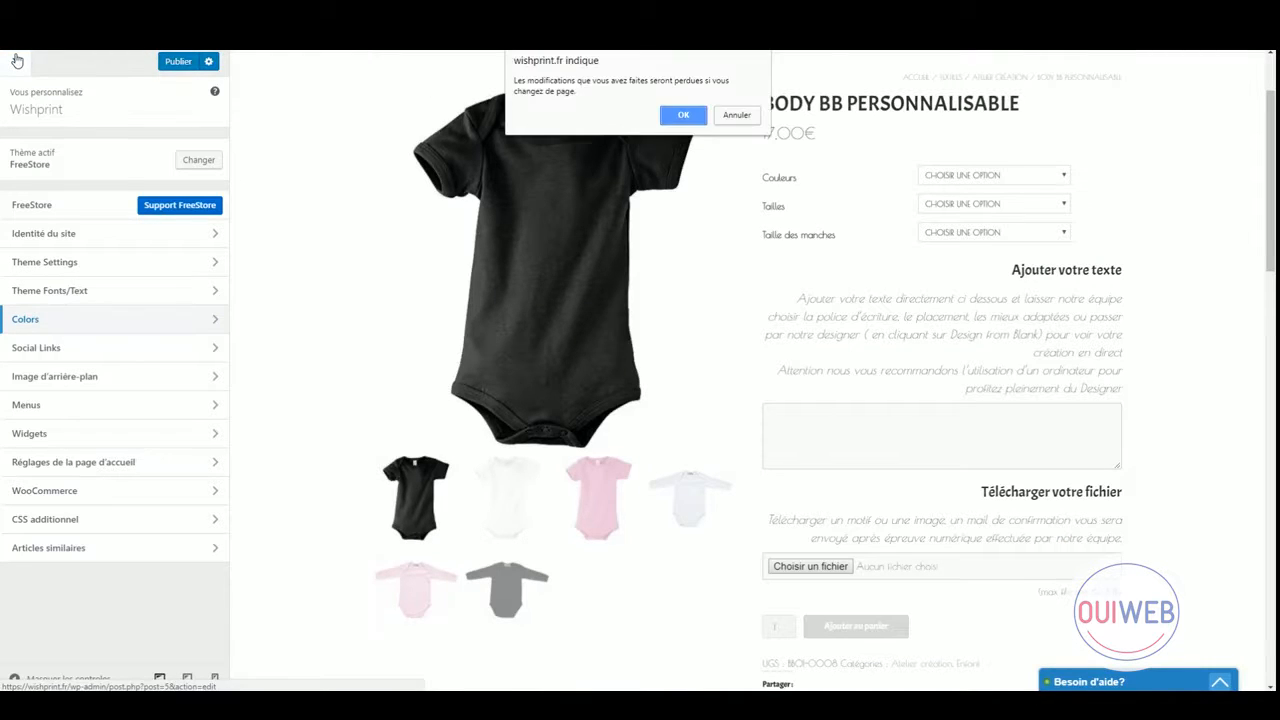
left_click(680, 118)
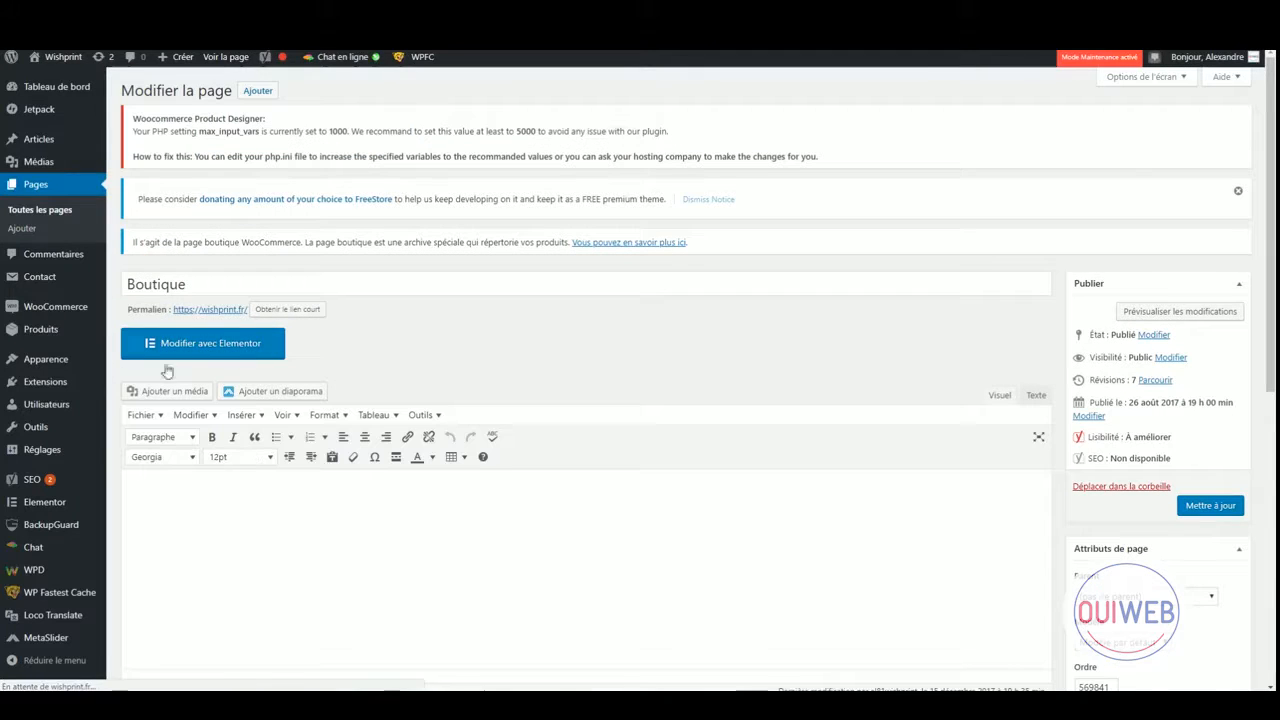
mouse_move(92, 362)
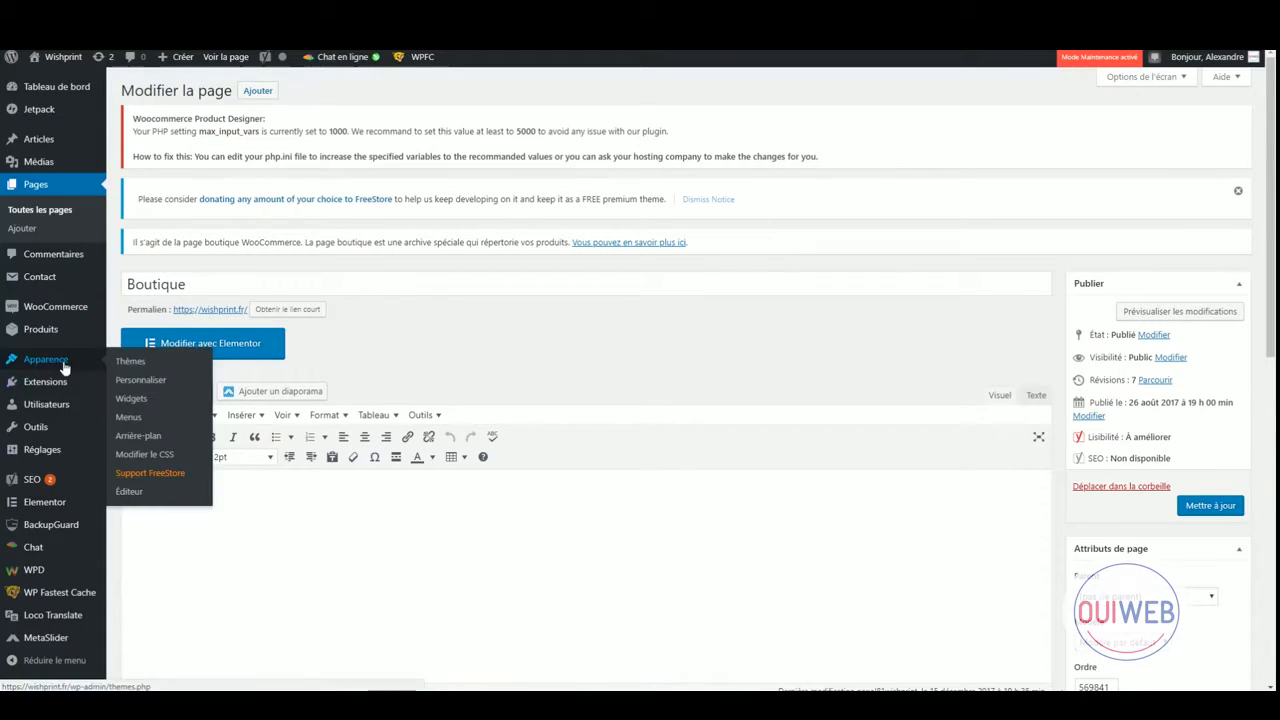
left_click(141, 363)
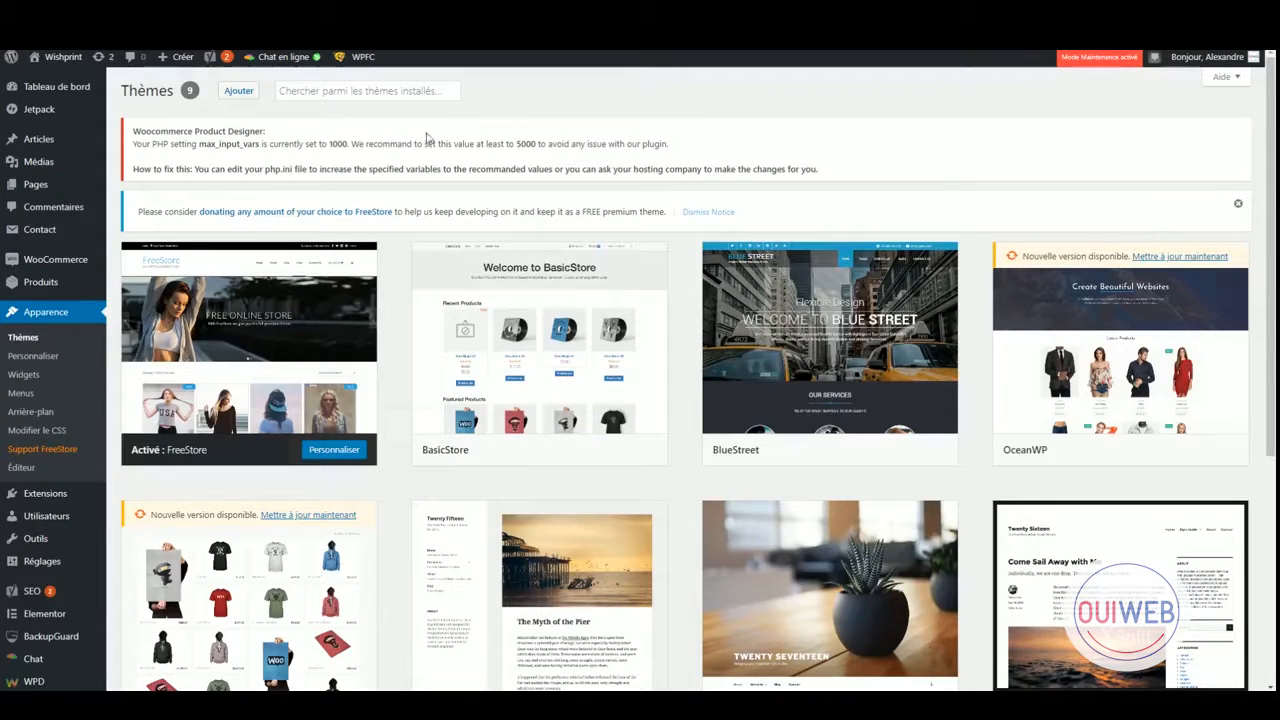
Search the WordPress theme directory for "astra", then install and activate the Astra theme.
left_click(239, 91)
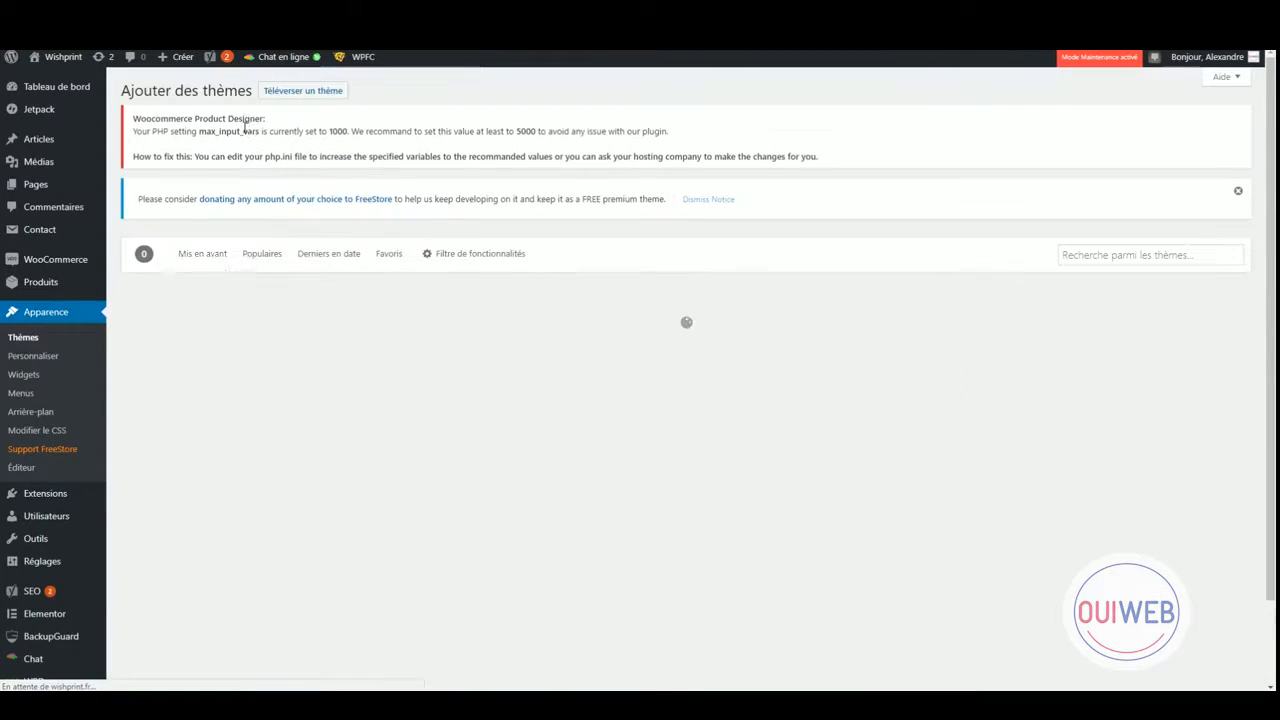
left_click(1203, 256)
type("astra")
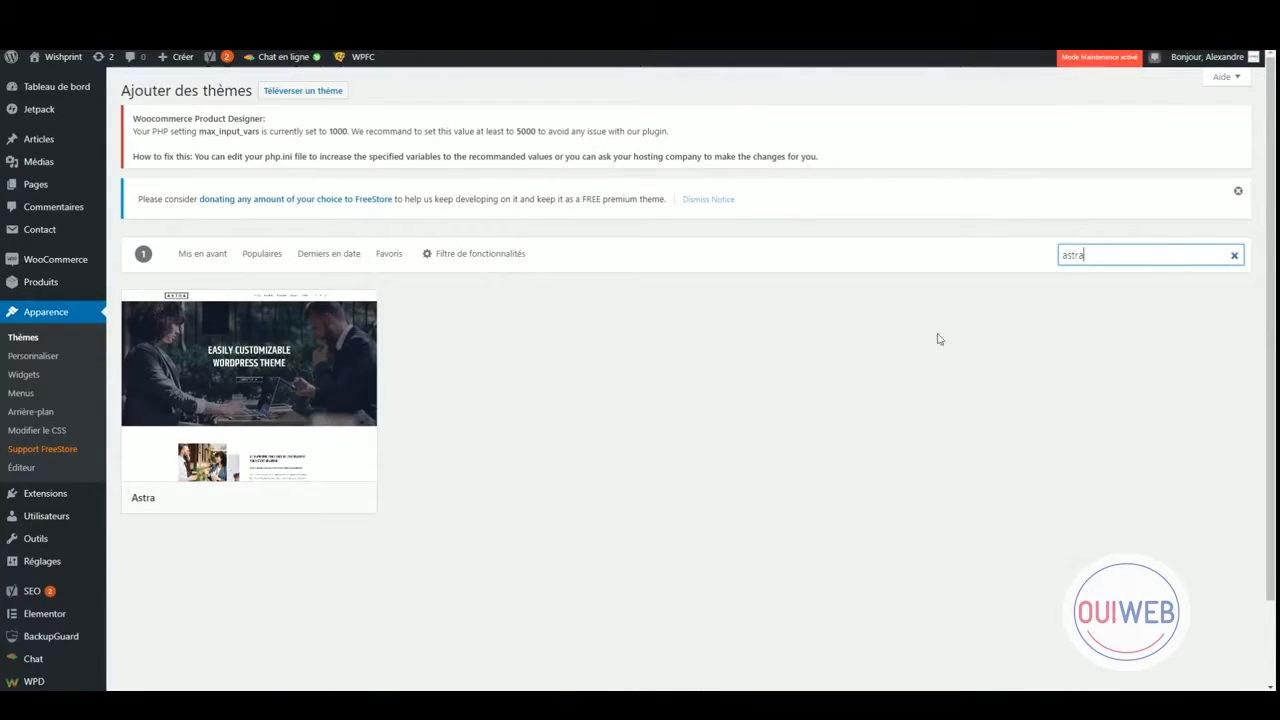
left_click(290, 500)
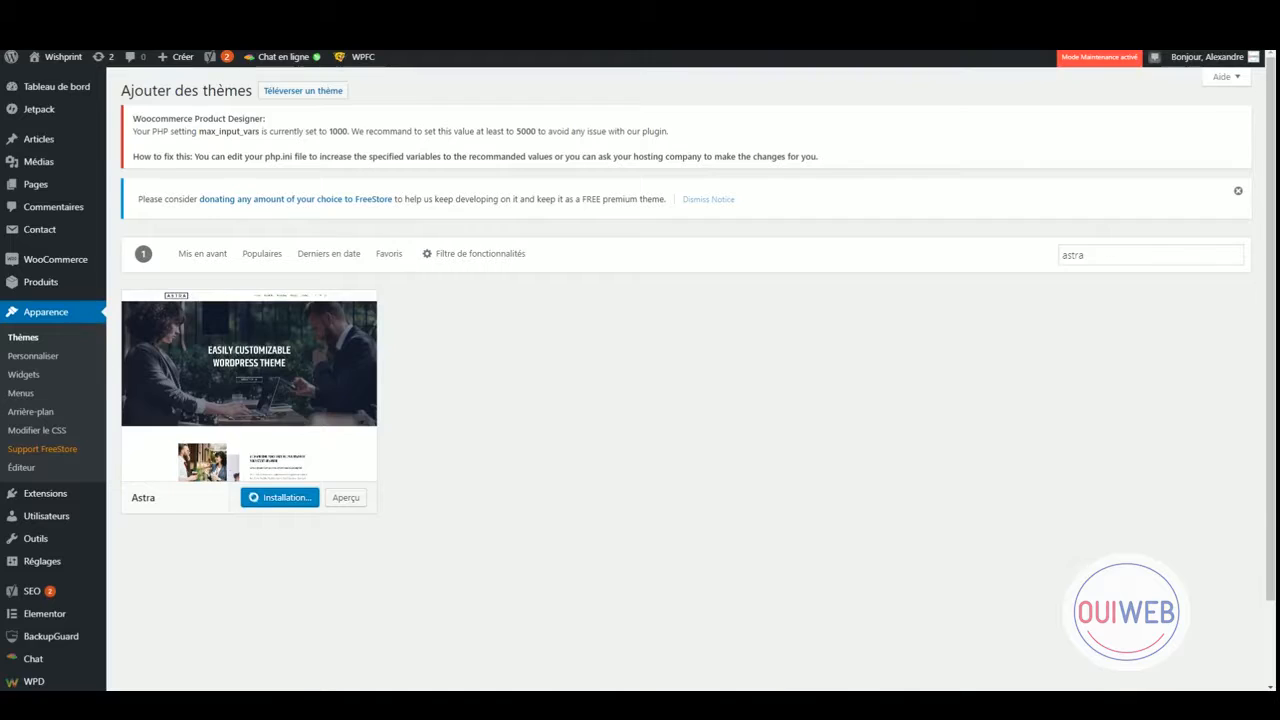
left_click(231, 497)
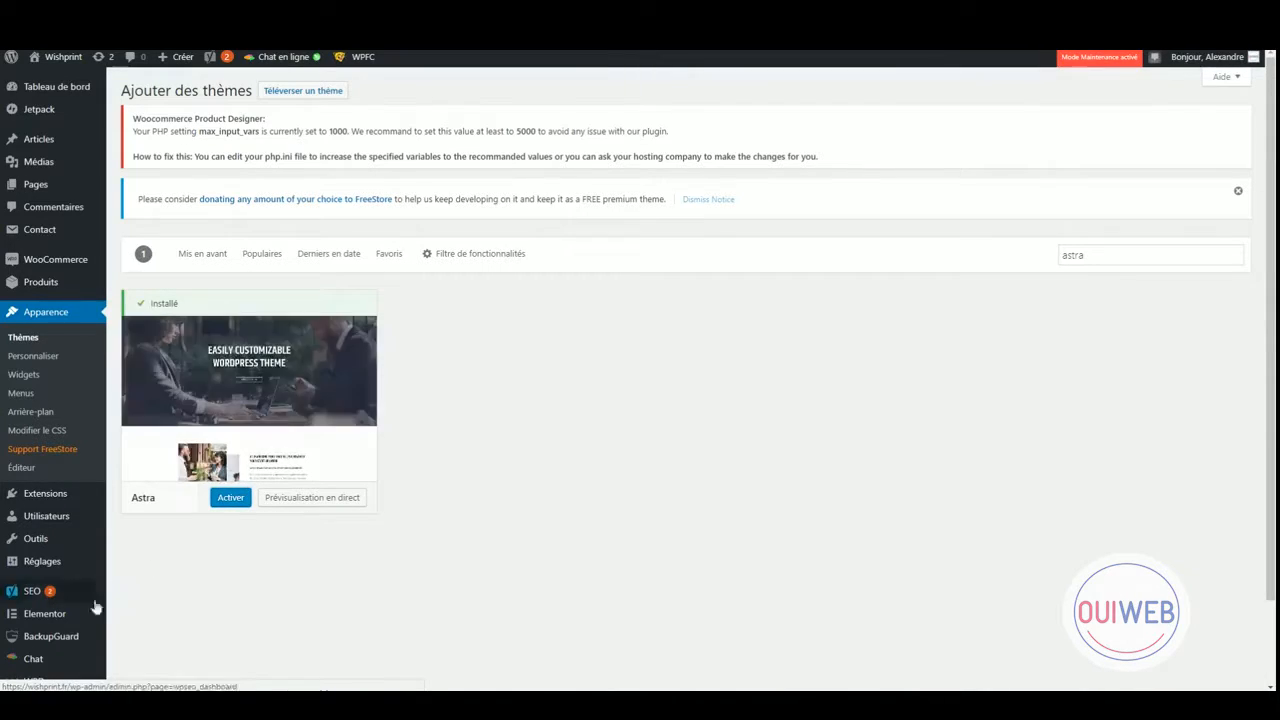
mouse_move(72, 623)
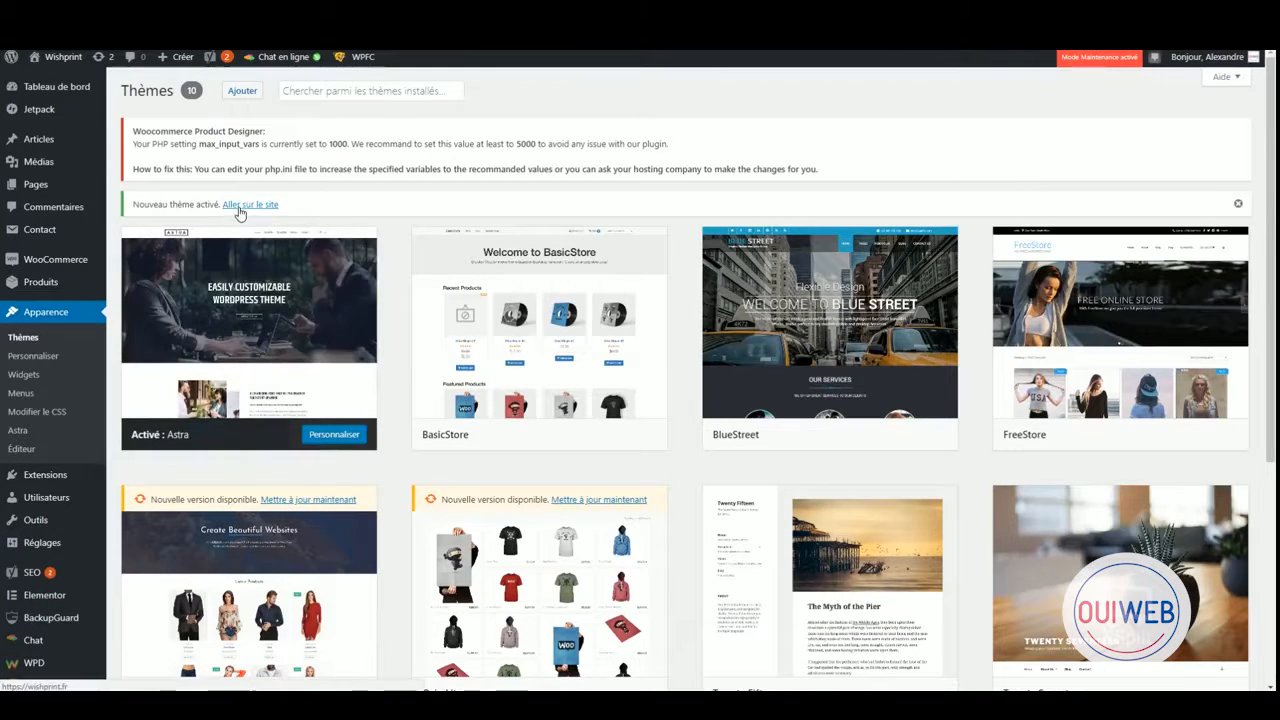
Visit the live site to examine the Boutique page and footer under Astra, and open the Textiles category.
right_click(245, 205)
key("Escape")
left_click(245, 205)
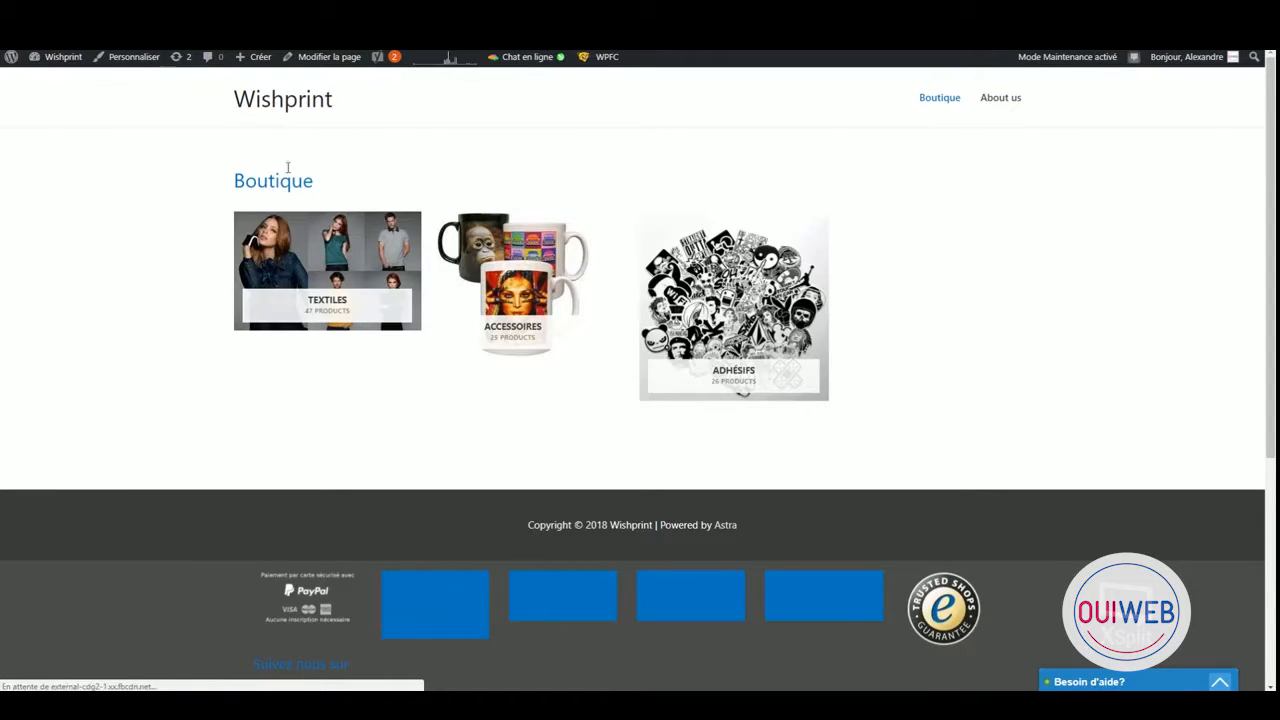
scroll(551, 312, "down", 4)
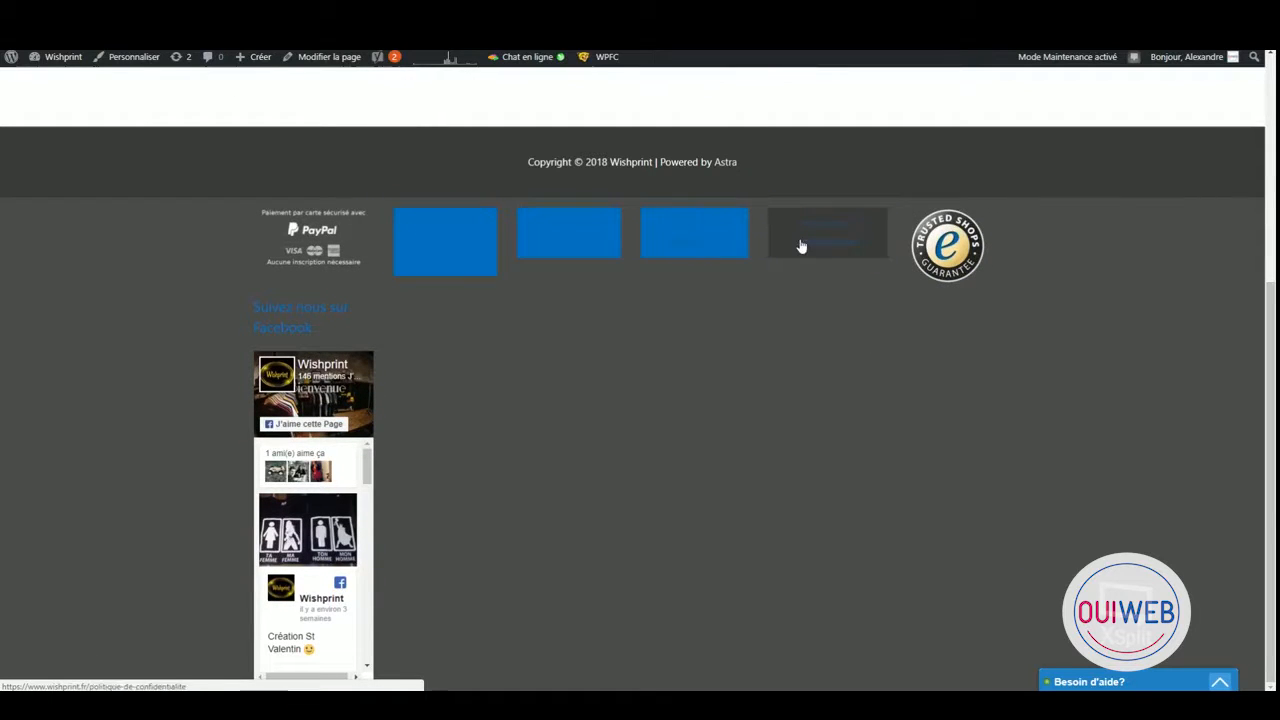
scroll(605, 323, "up", 3)
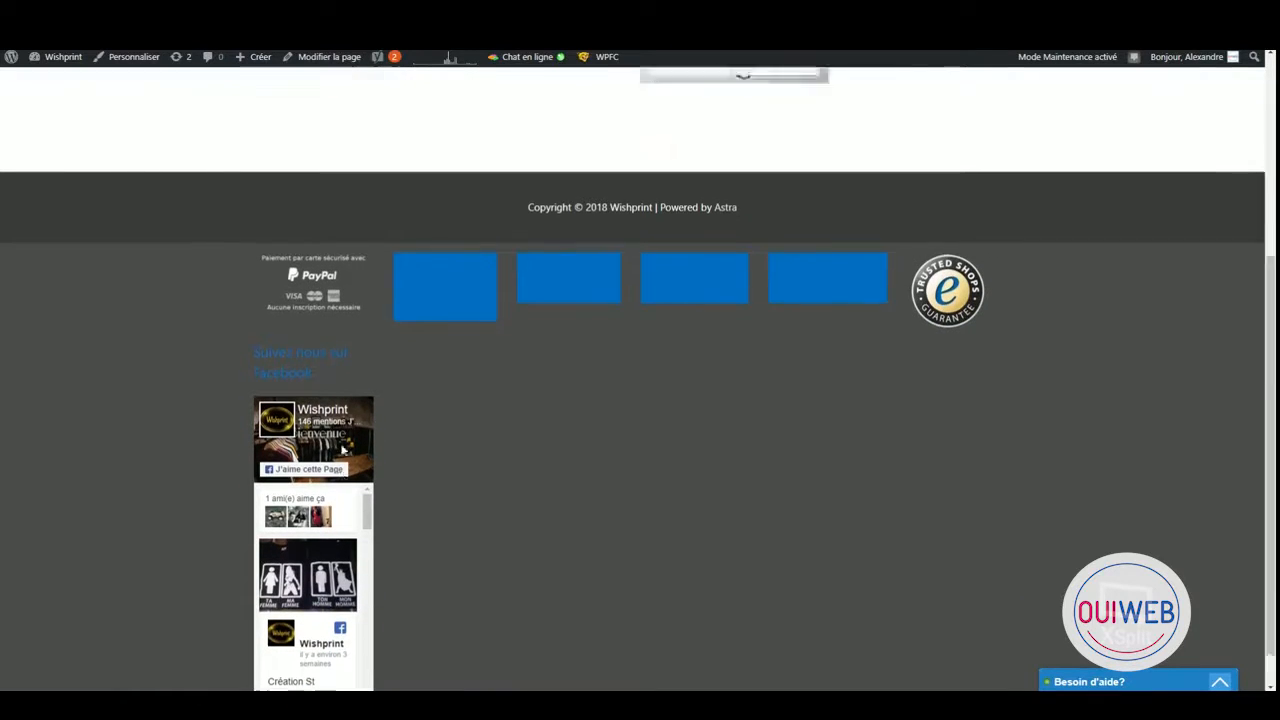
scroll(605, 323, "up", 1)
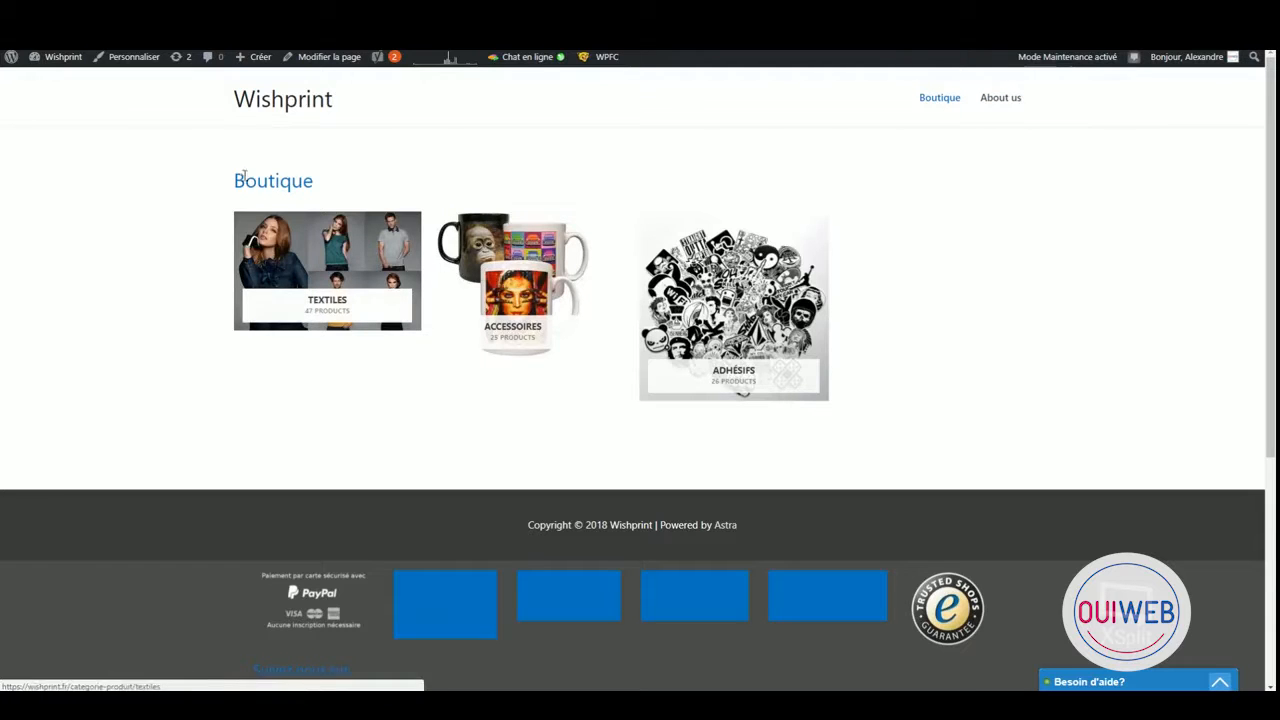
left_click(319, 313)
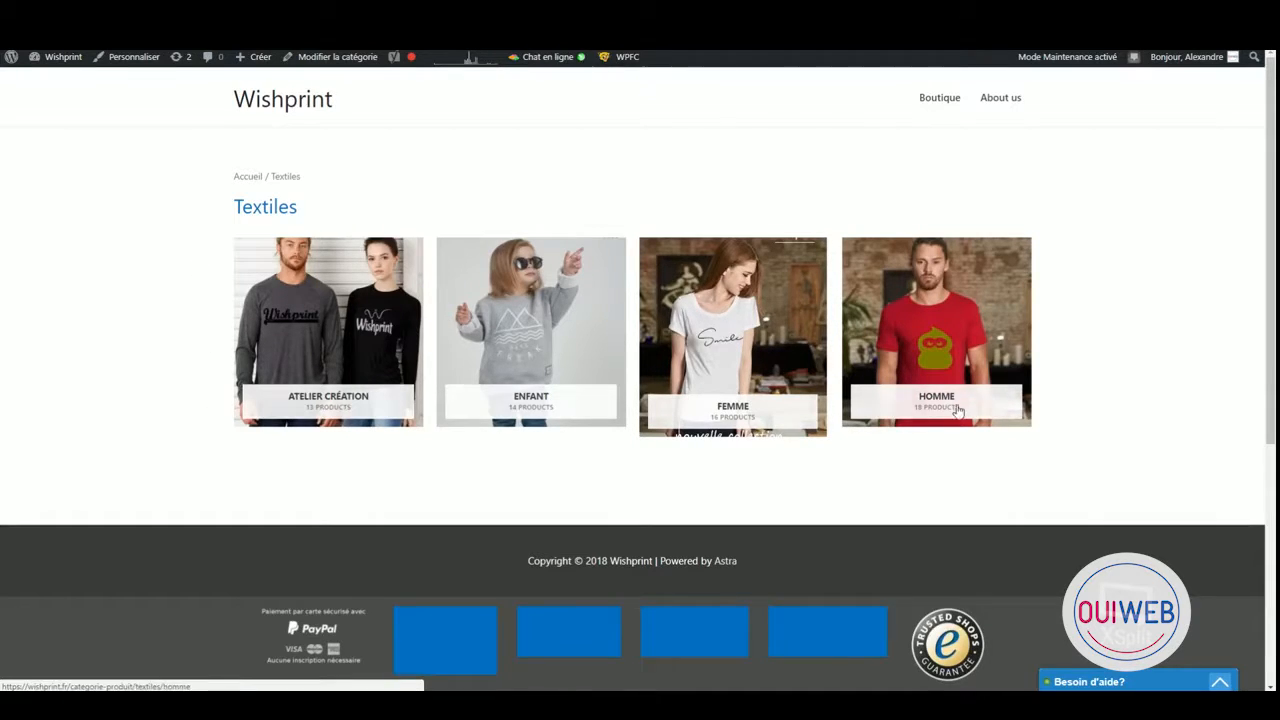
Open the Atelier création category, look through its product grid, and open the BODY BB PERSONNALISABLE product page.
left_click(294, 400)
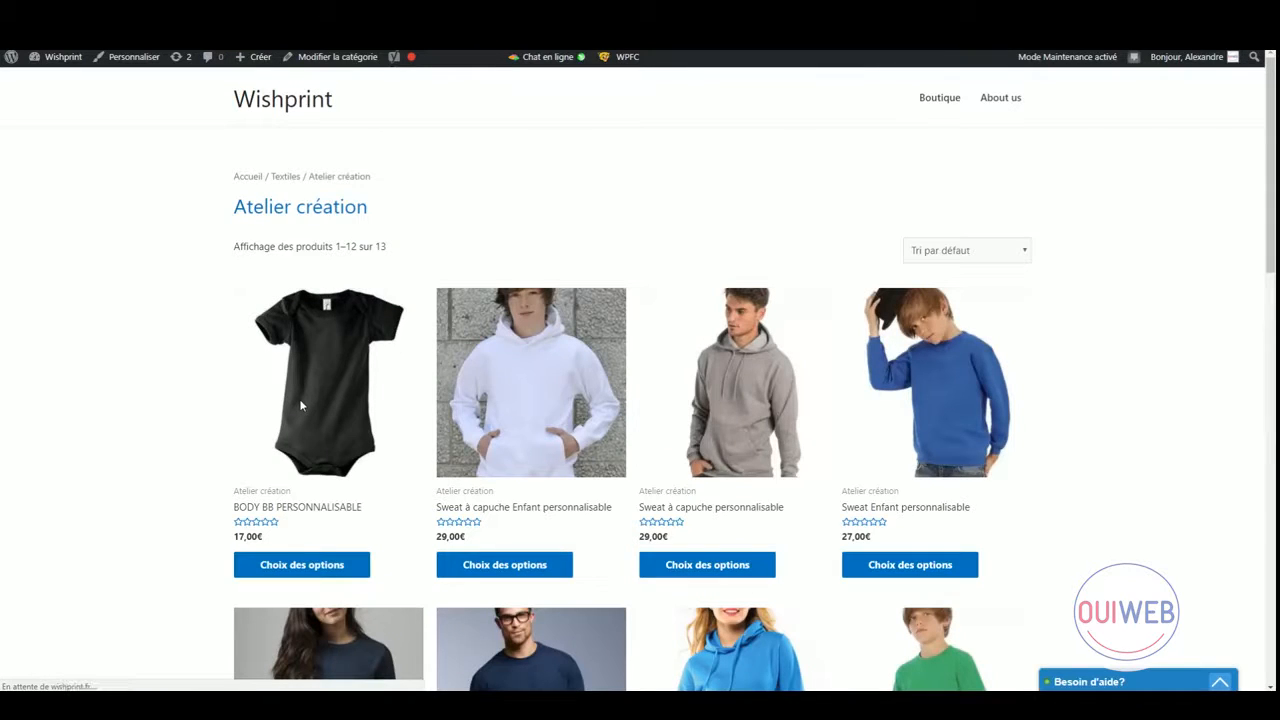
scroll(300, 405, "down", 3)
scroll(300, 405, "down", 4)
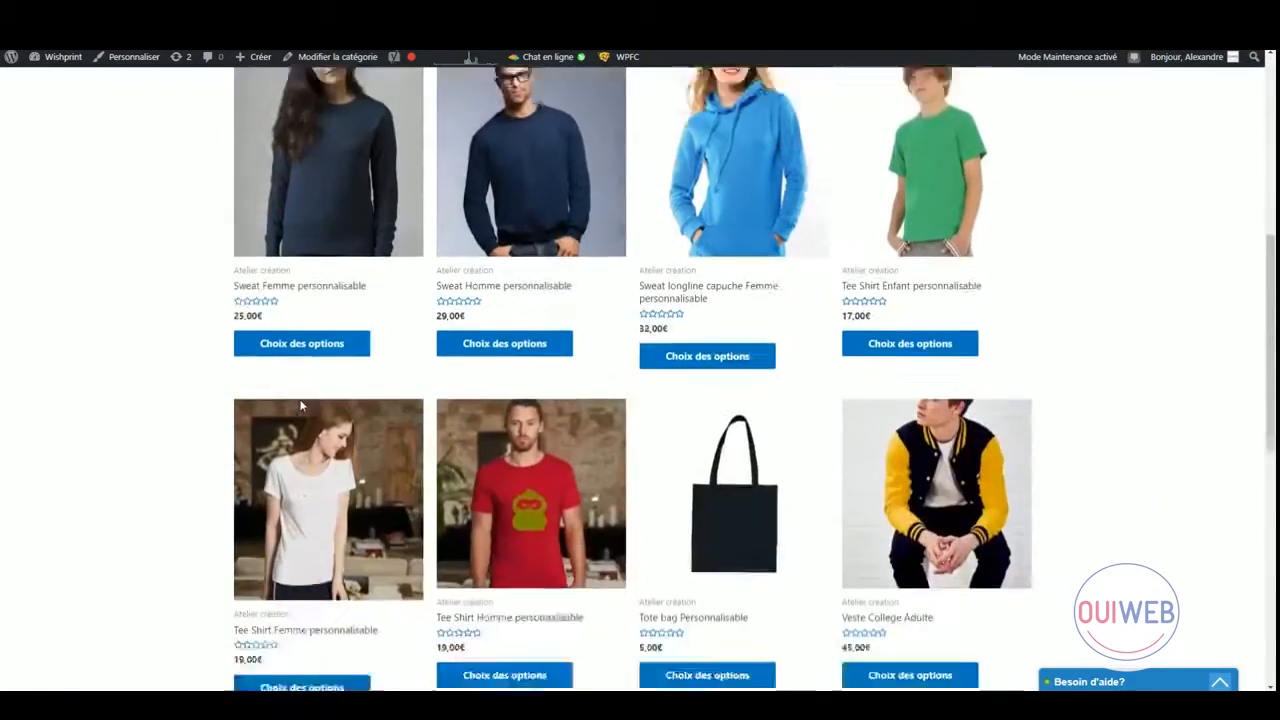
scroll(300, 405, "up", 7)
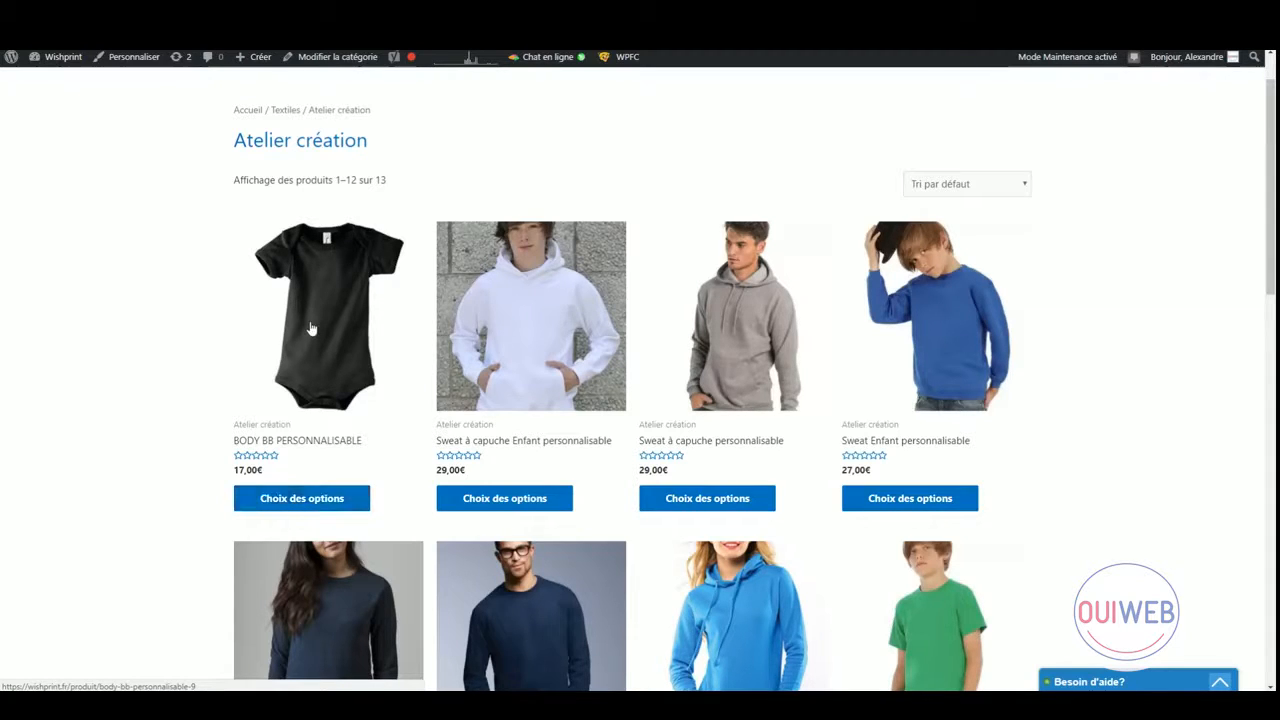
left_click(305, 505)
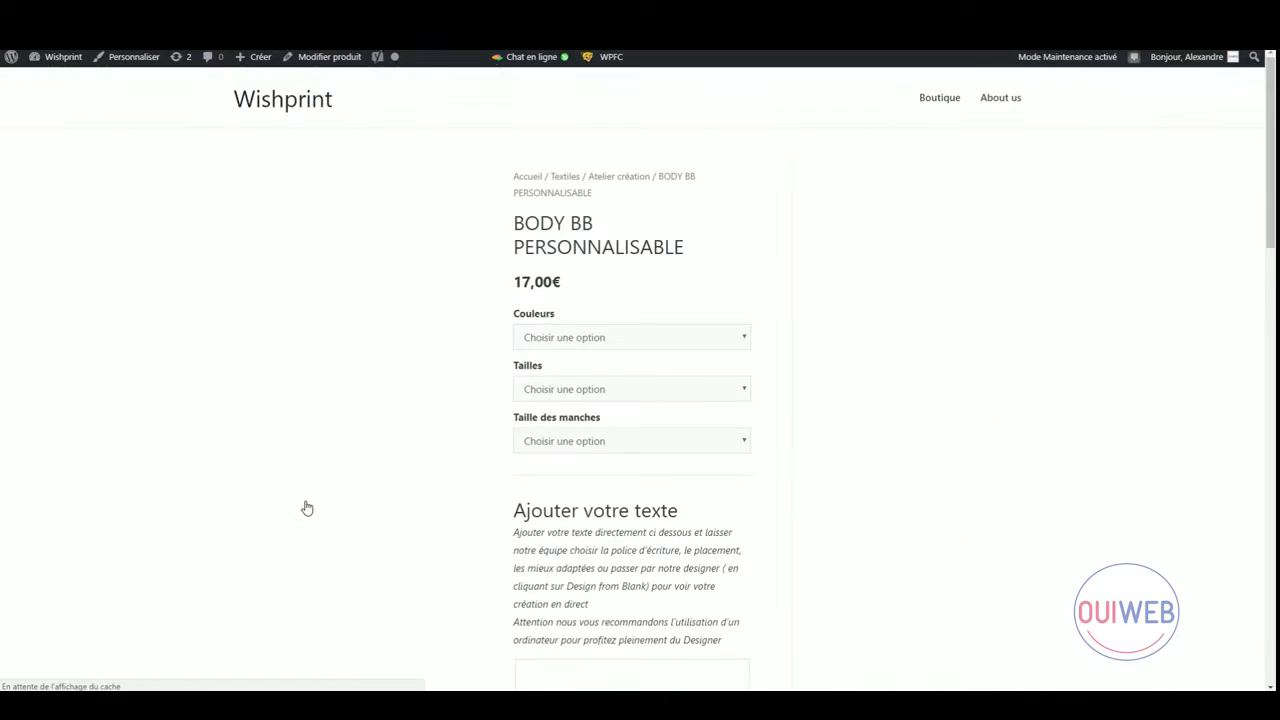
Check the choice lists for Couleurs, Tailles and Taille des manches on the product page.
left_click(614, 340)
left_click(615, 346)
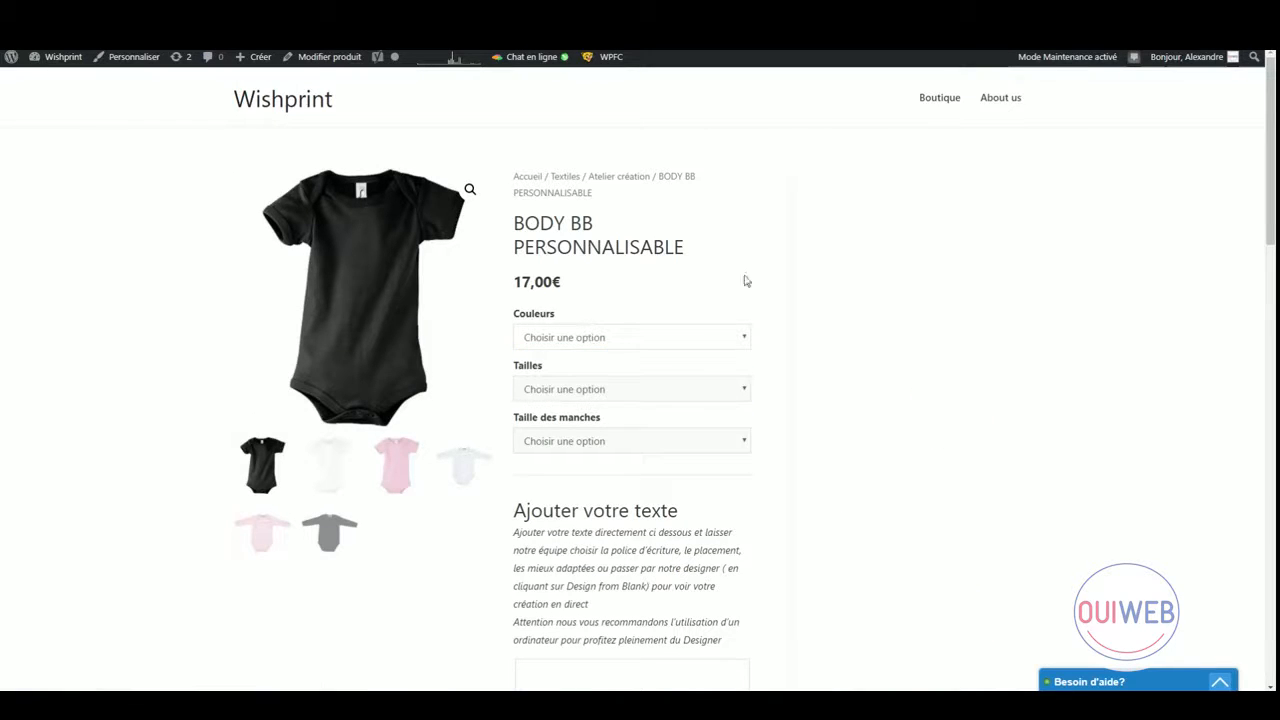
left_click(712, 391)
left_click(712, 391)
left_click(713, 443)
left_click(716, 443)
Review the product page's custom text, file upload, description and related products sections, and recheck the Couleurs list.
scroll(766, 551, "down", 3)
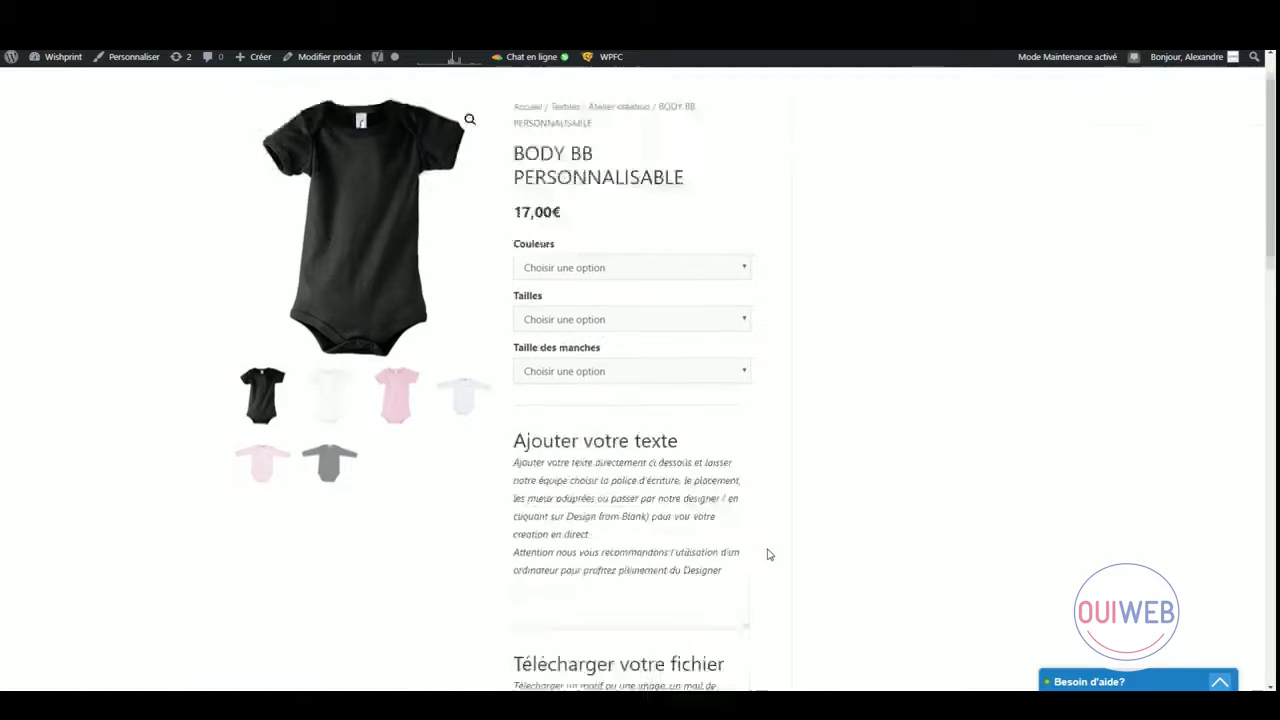
scroll(423, 394, "down", 2)
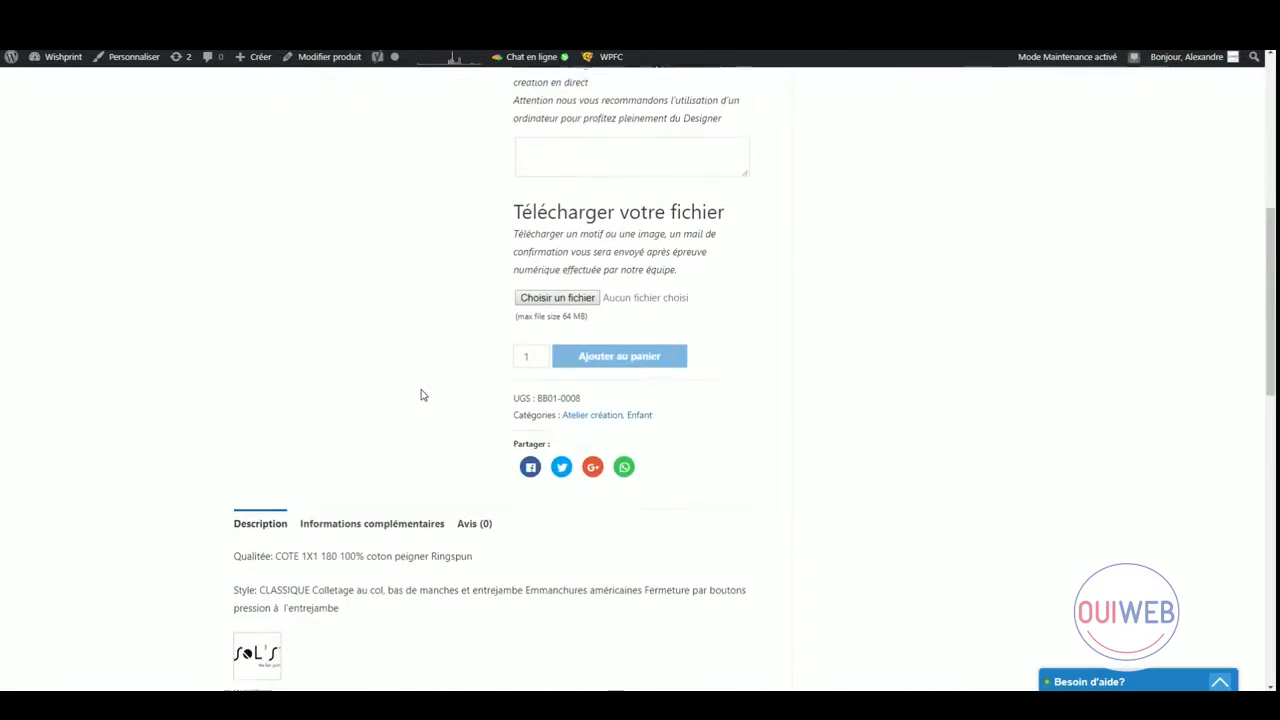
scroll(679, 441, "down", 2)
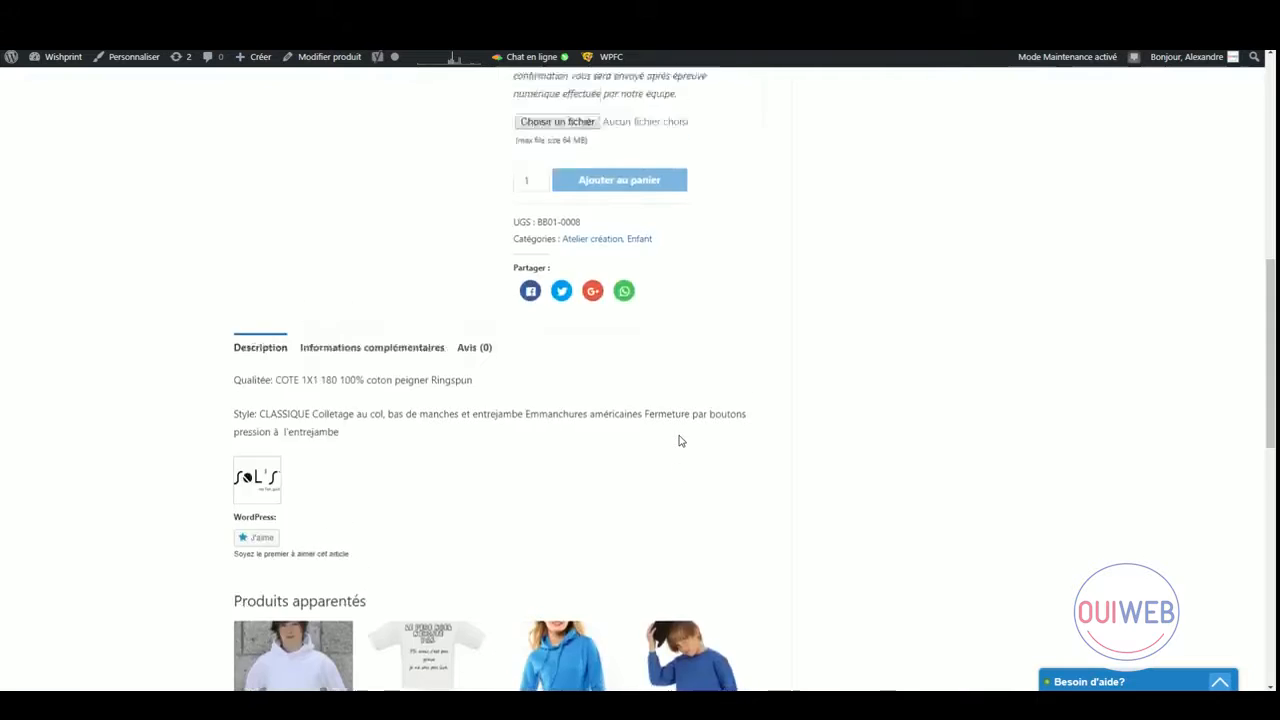
scroll(679, 441, "up", 6)
scroll(679, 441, "down", 9)
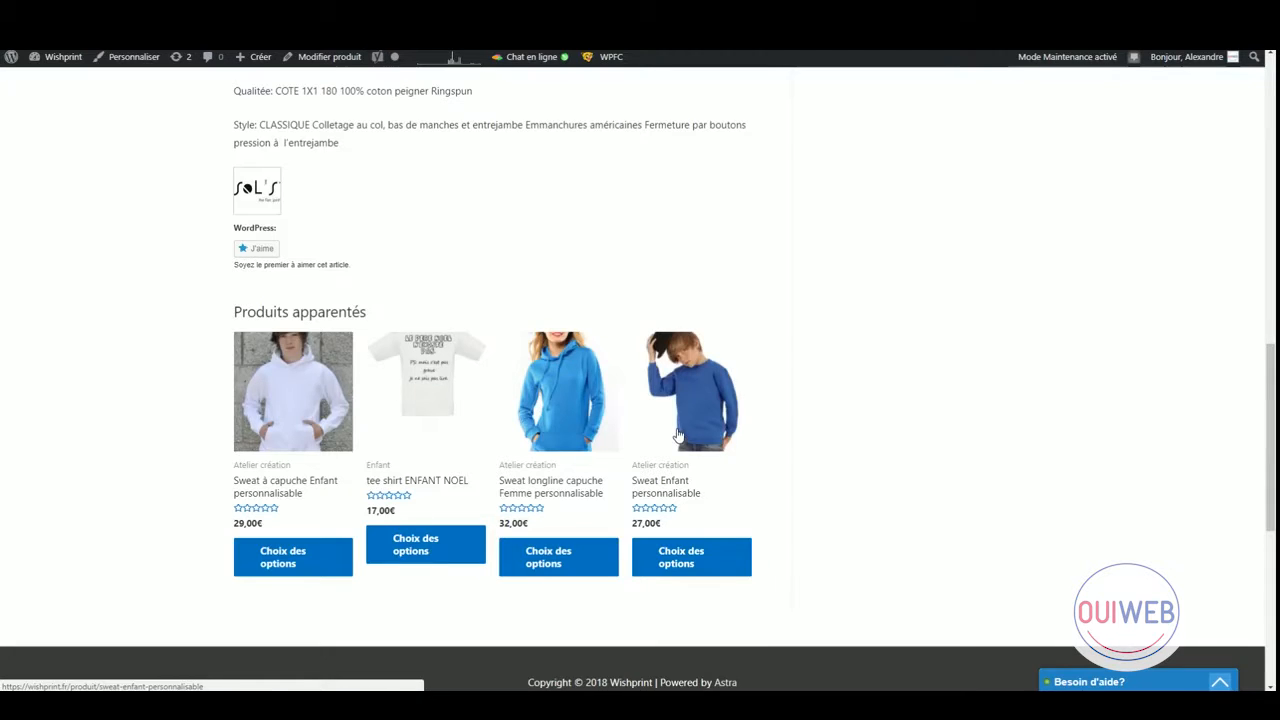
scroll(679, 434, "up", 10)
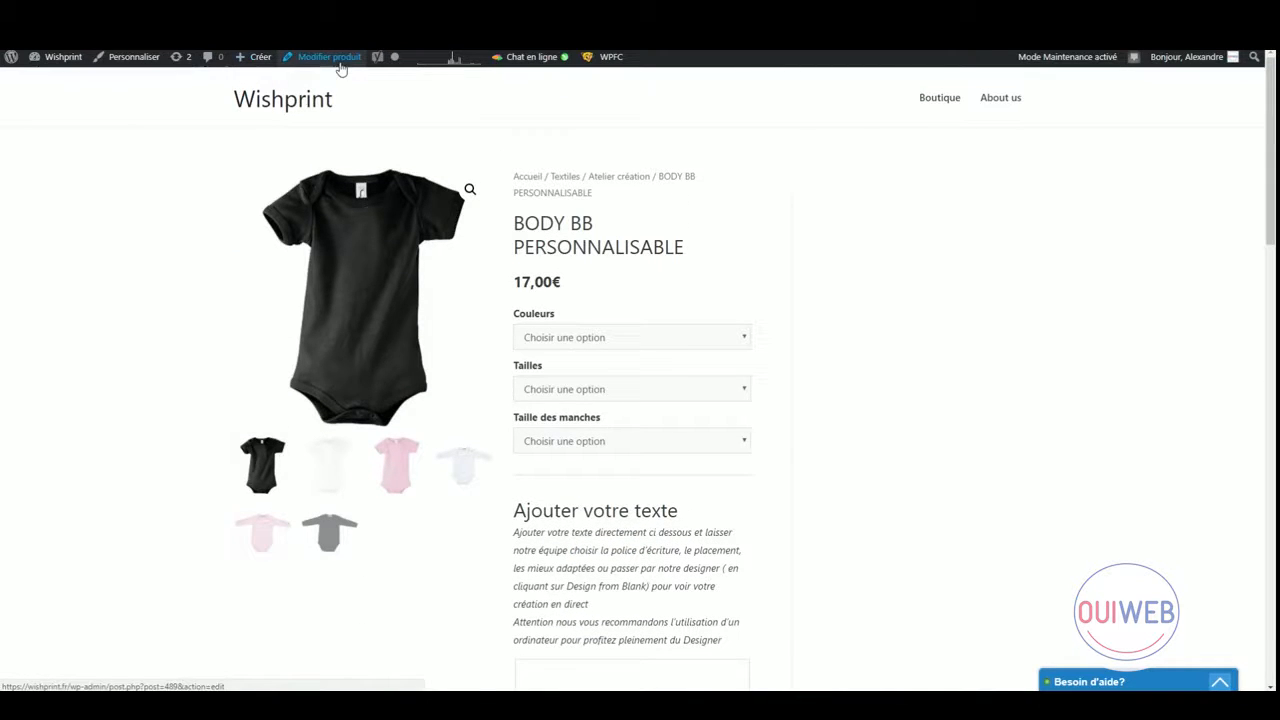
left_click(624, 345)
left_click(626, 343)
Open BODY BB PERSONNALISABLE for editing and locate its short description section.
left_click(331, 60)
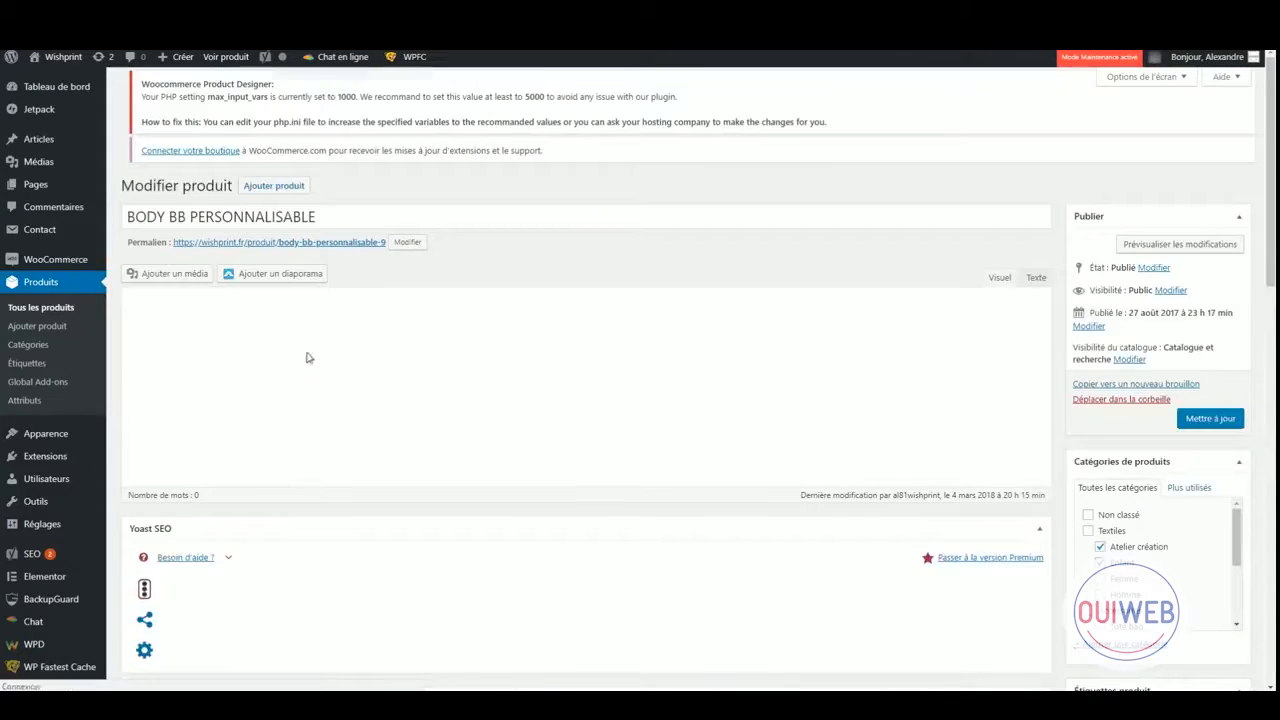
scroll(390, 438, "down", 8)
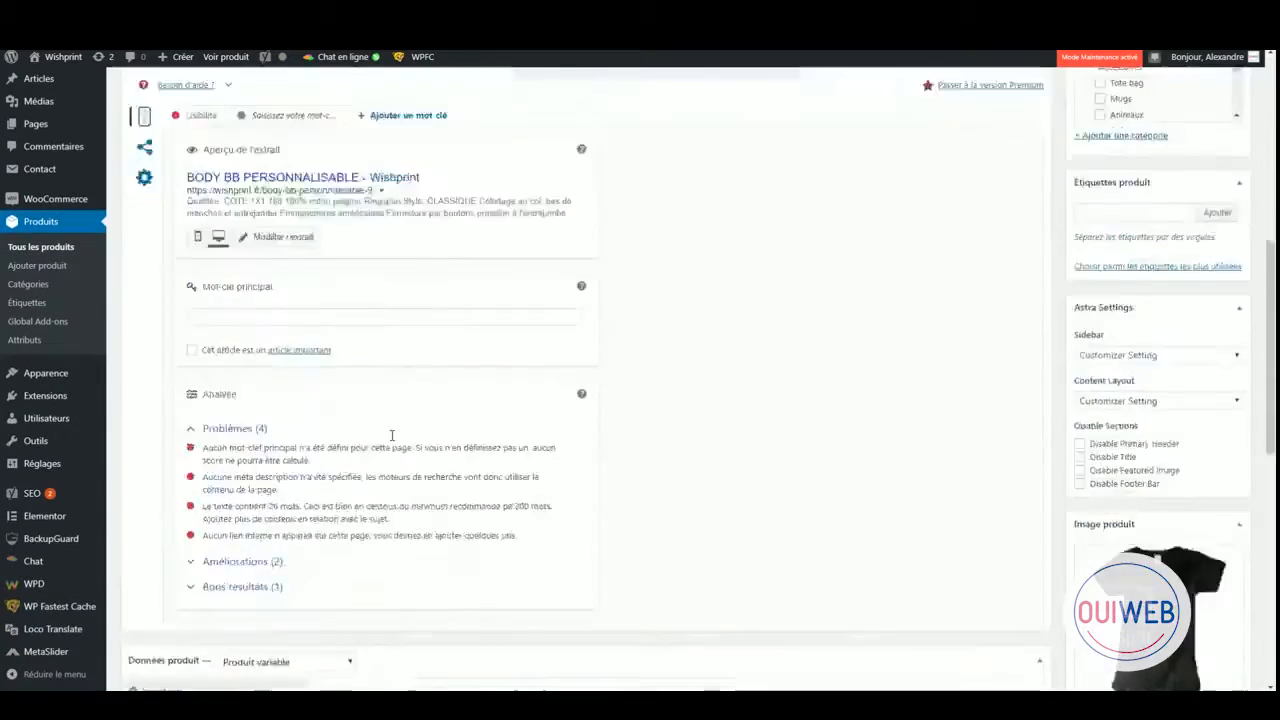
scroll(391, 436, "down", 3)
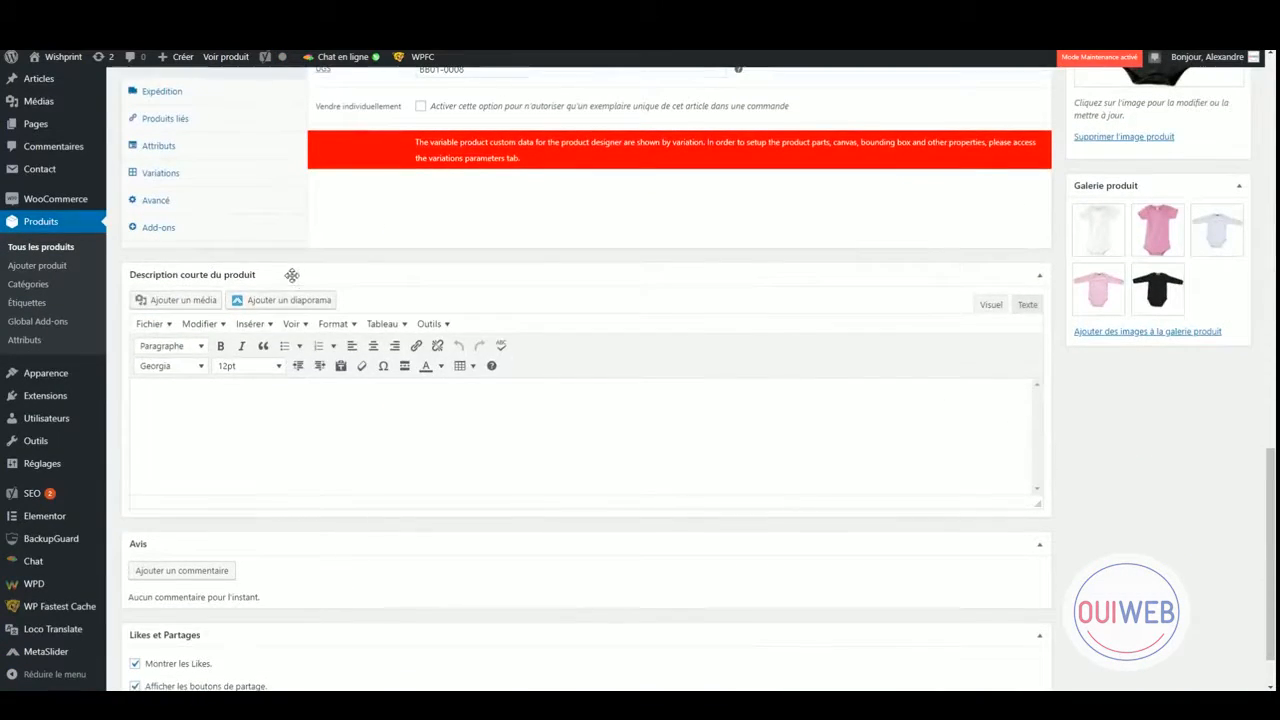
left_click_drag(292, 277, 319, 279)
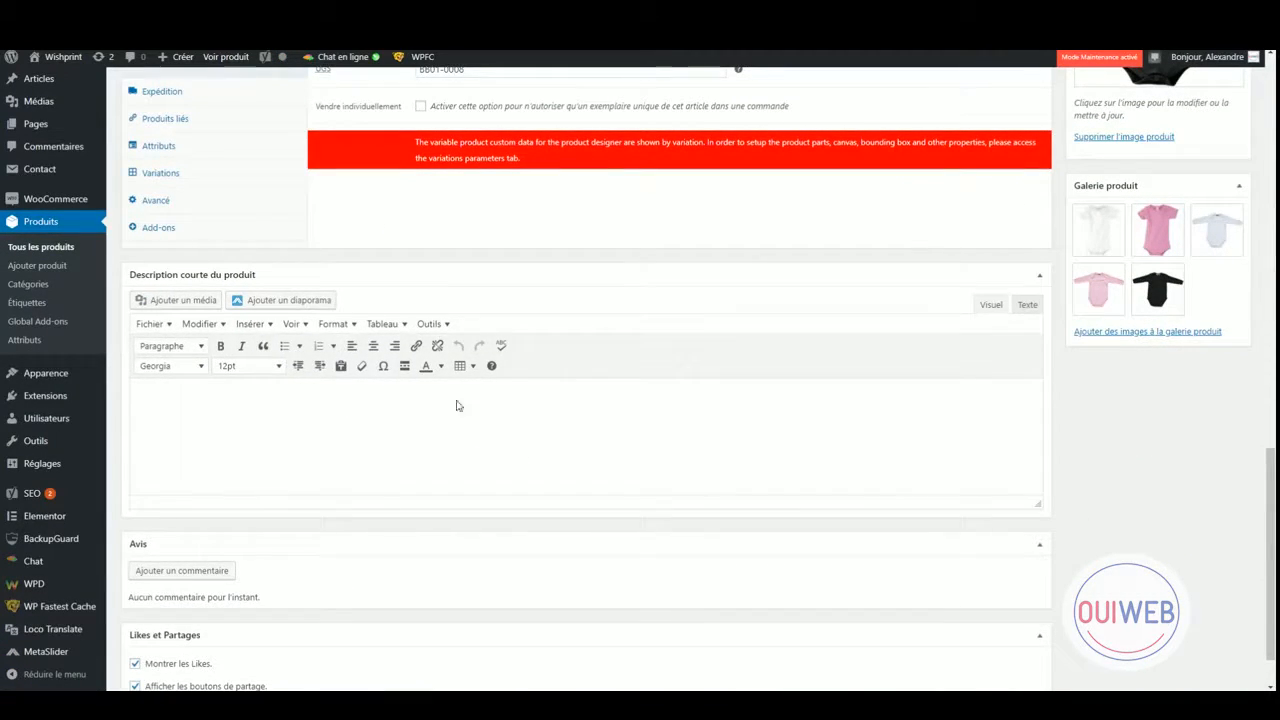
Copy the product's whole main description, including the quality and style lines and the SOL'S logo.
scroll(458, 400, "up", 15)
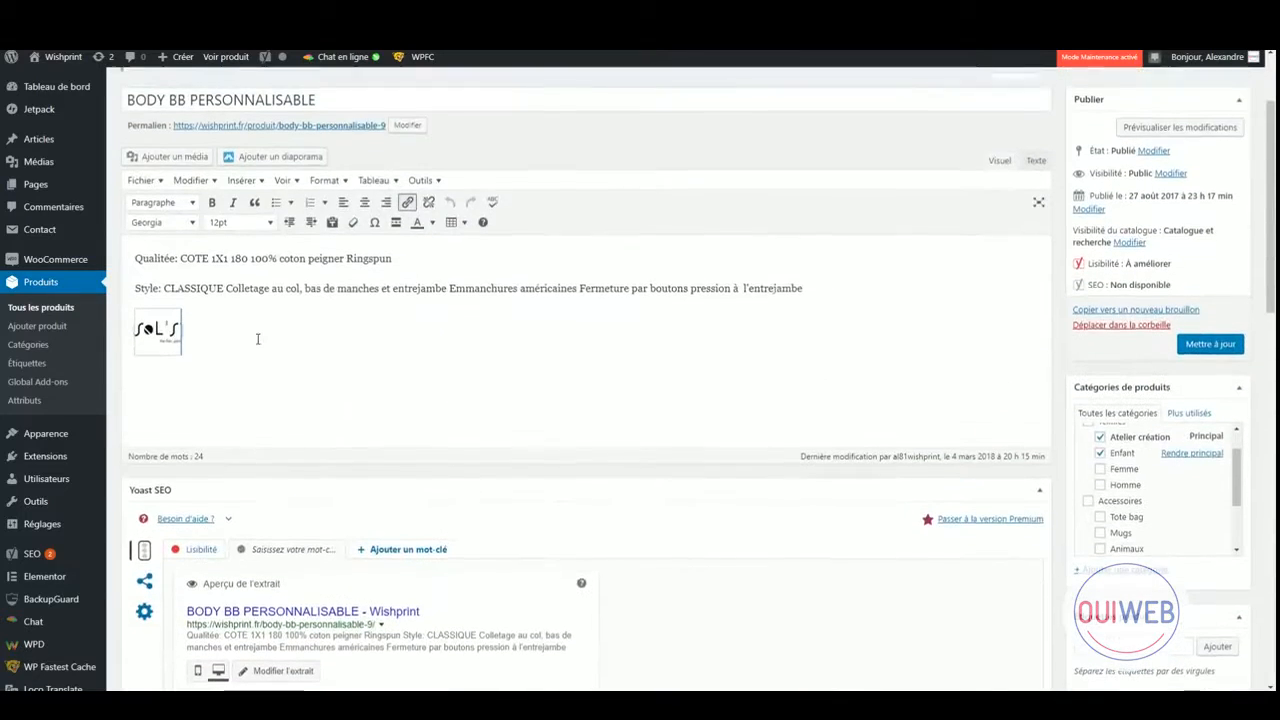
left_click_drag(273, 339, 139, 251)
key("ctrl+c")
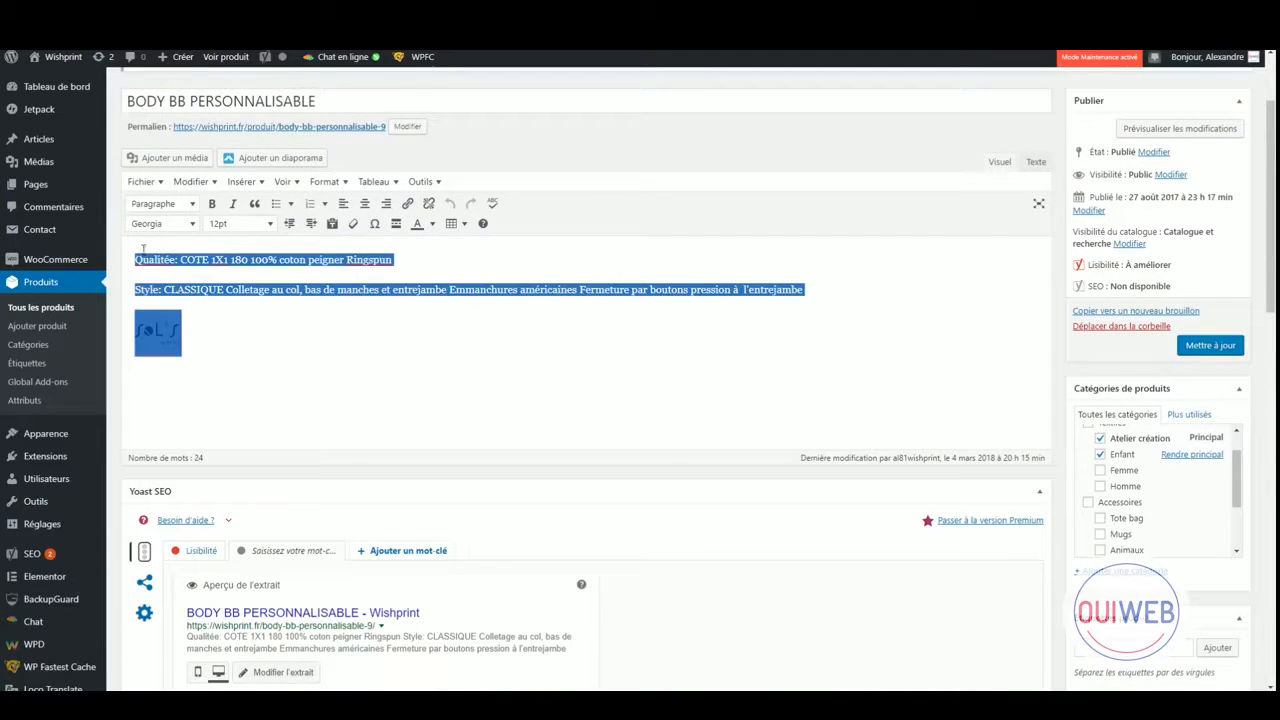
scroll(347, 315, "up", 3)
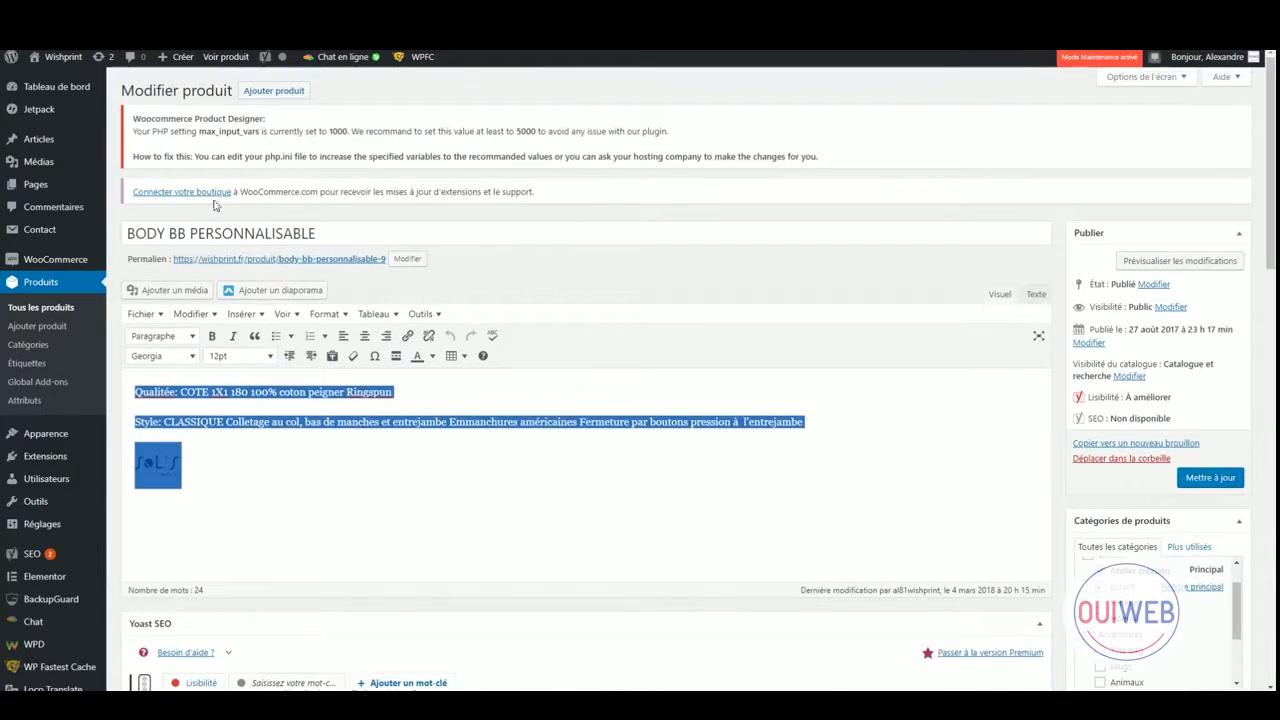
Paste the copied description into the product's short description in text mode, and return that editor to visual mode.
scroll(422, 442, "down", 18)
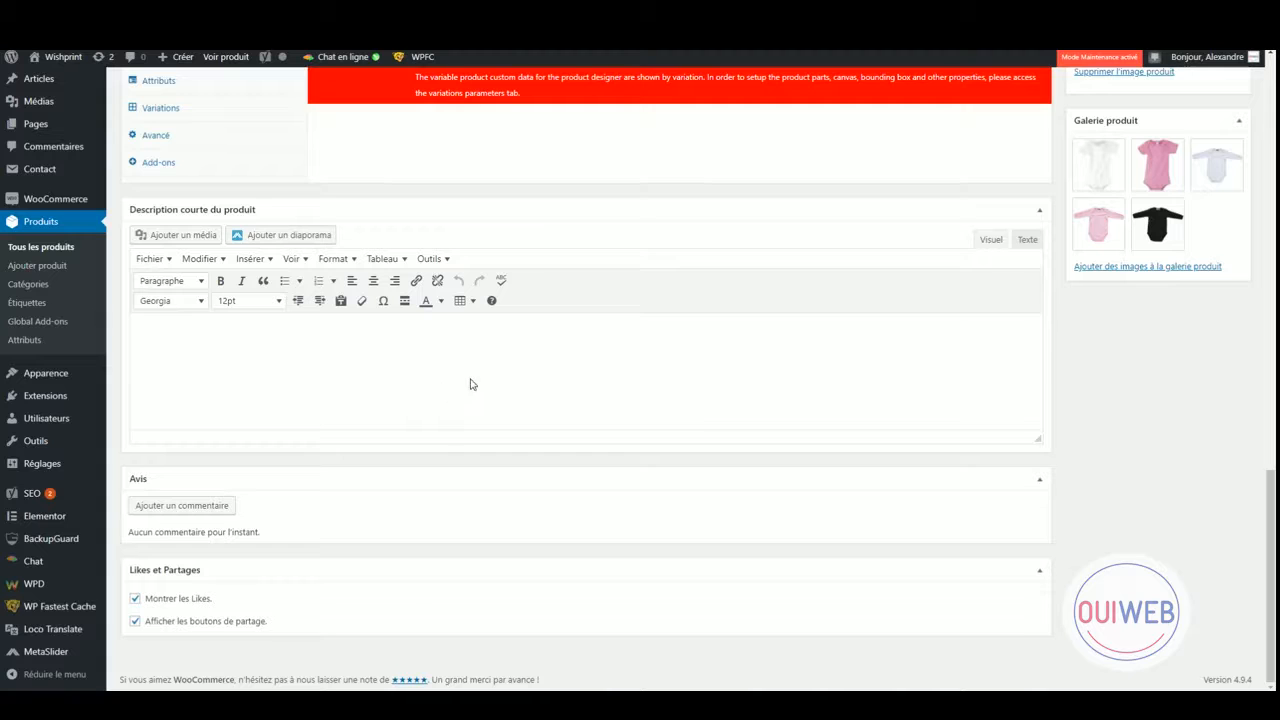
scroll(440, 440, "up", 3)
scroll(380, 495, "down", 1)
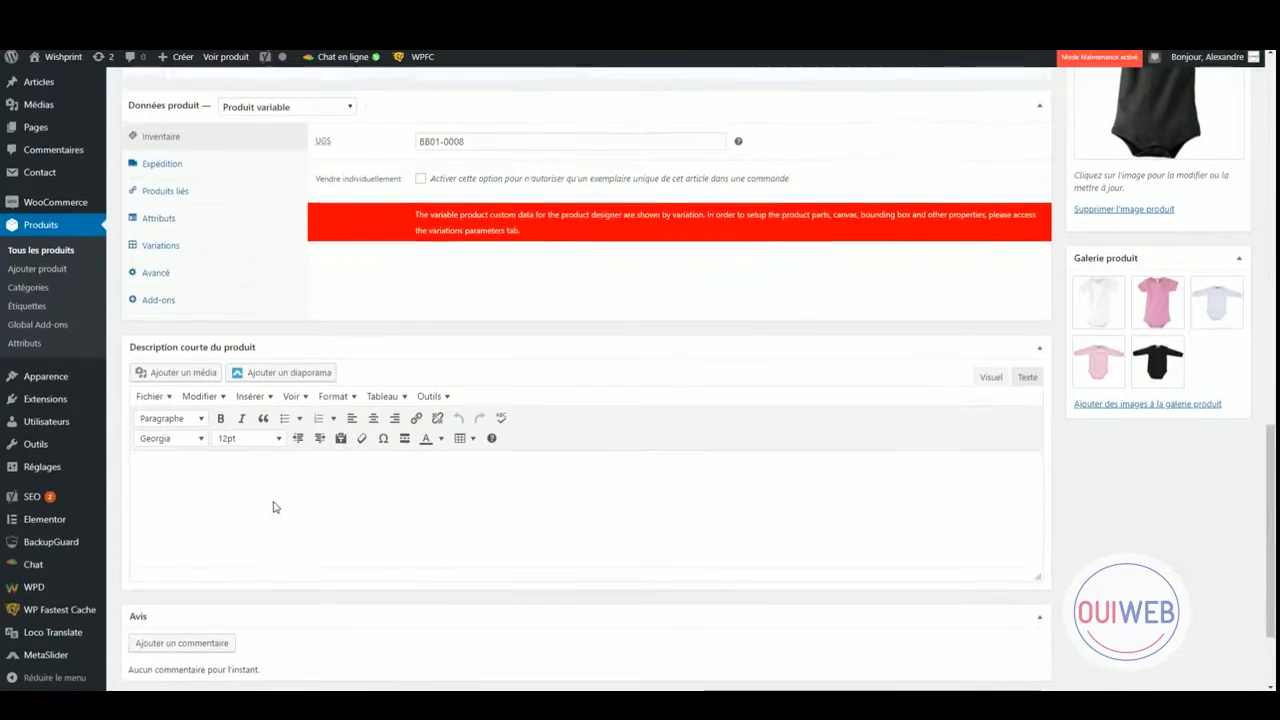
left_click(1027, 373)
left_click(989, 373)
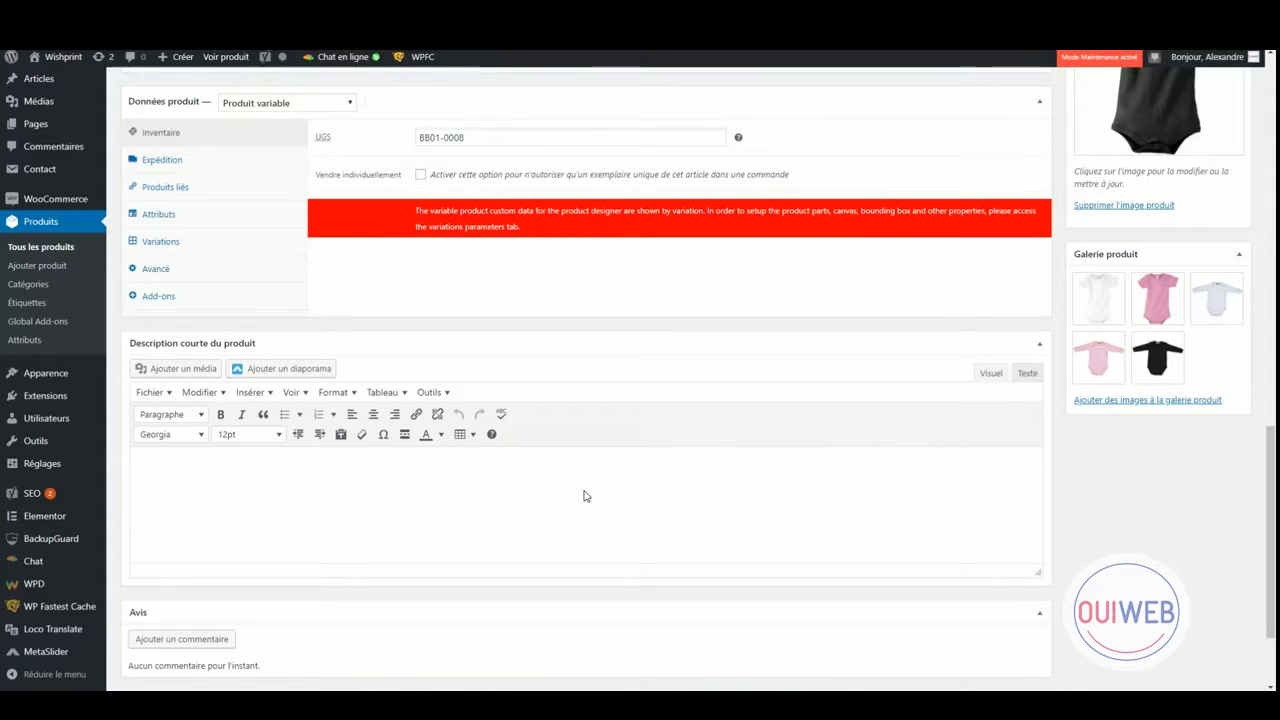
left_click(1027, 373)
scroll(601, 514, "down", 1)
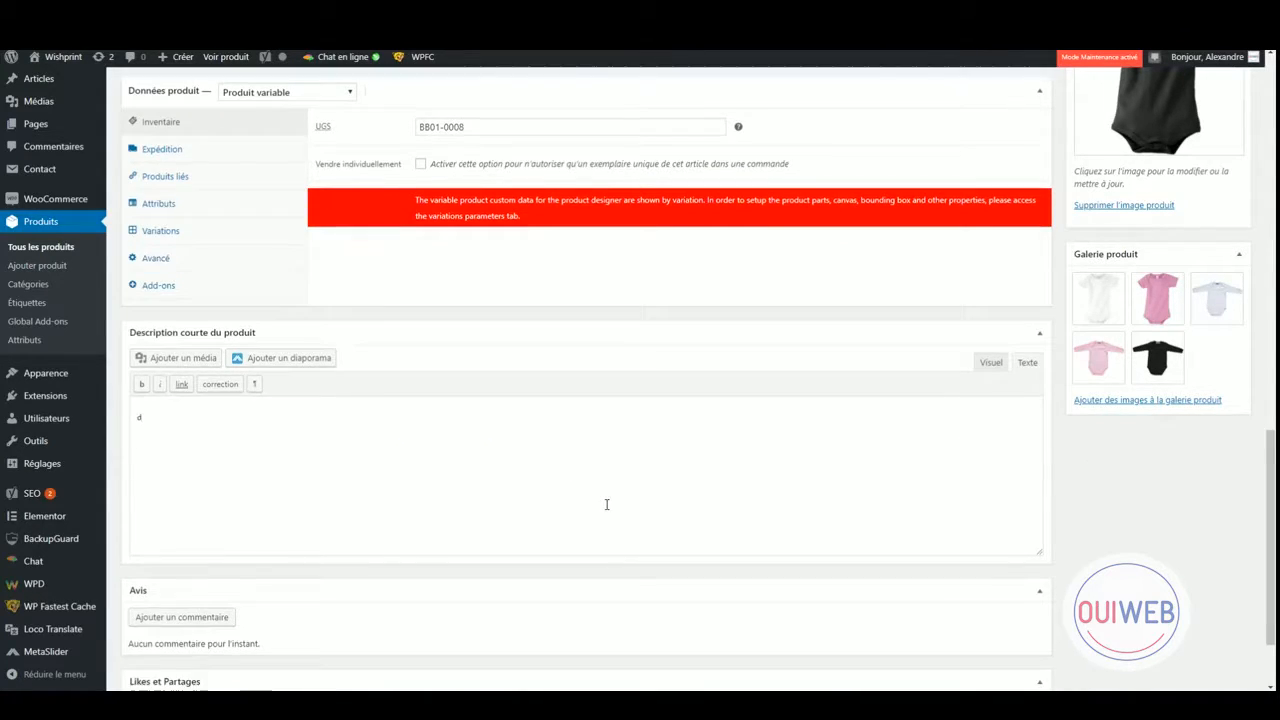
key("ctrl+v")
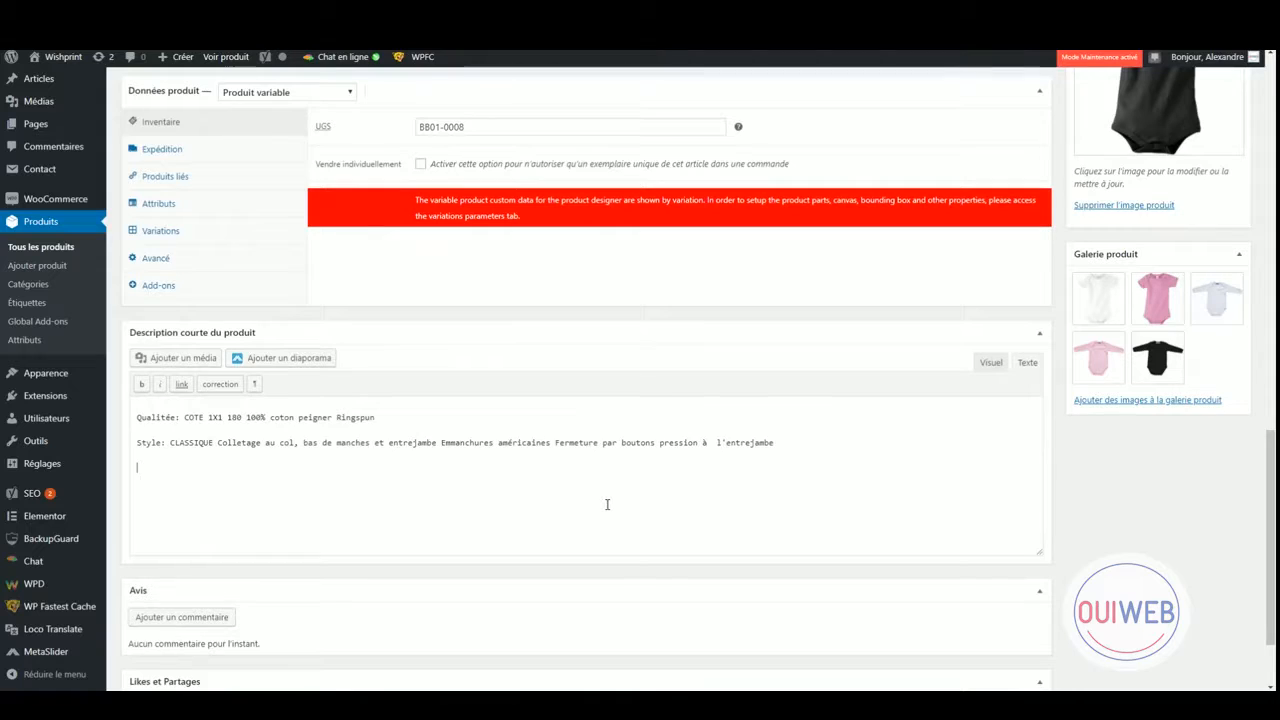
left_click(989, 366)
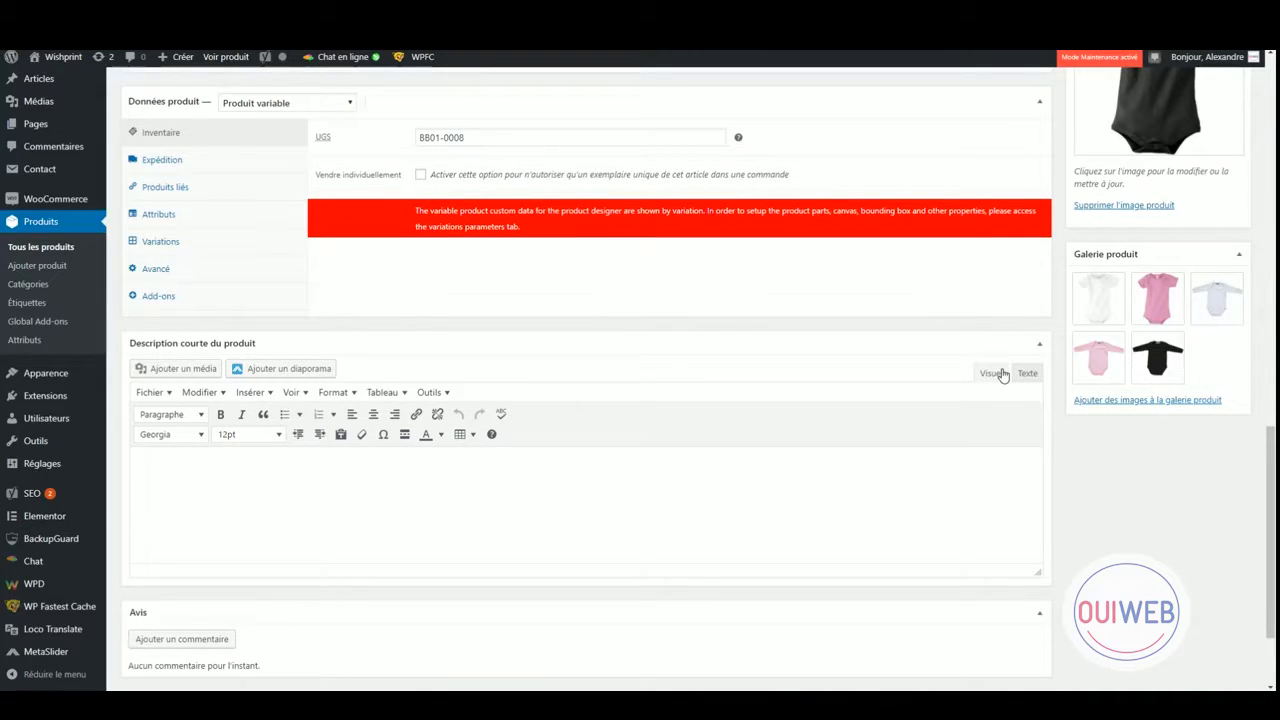
Update the product and view its live page to examine the short description under the price.
scroll(985, 421, "down", 2)
scroll(965, 482, "up", 10)
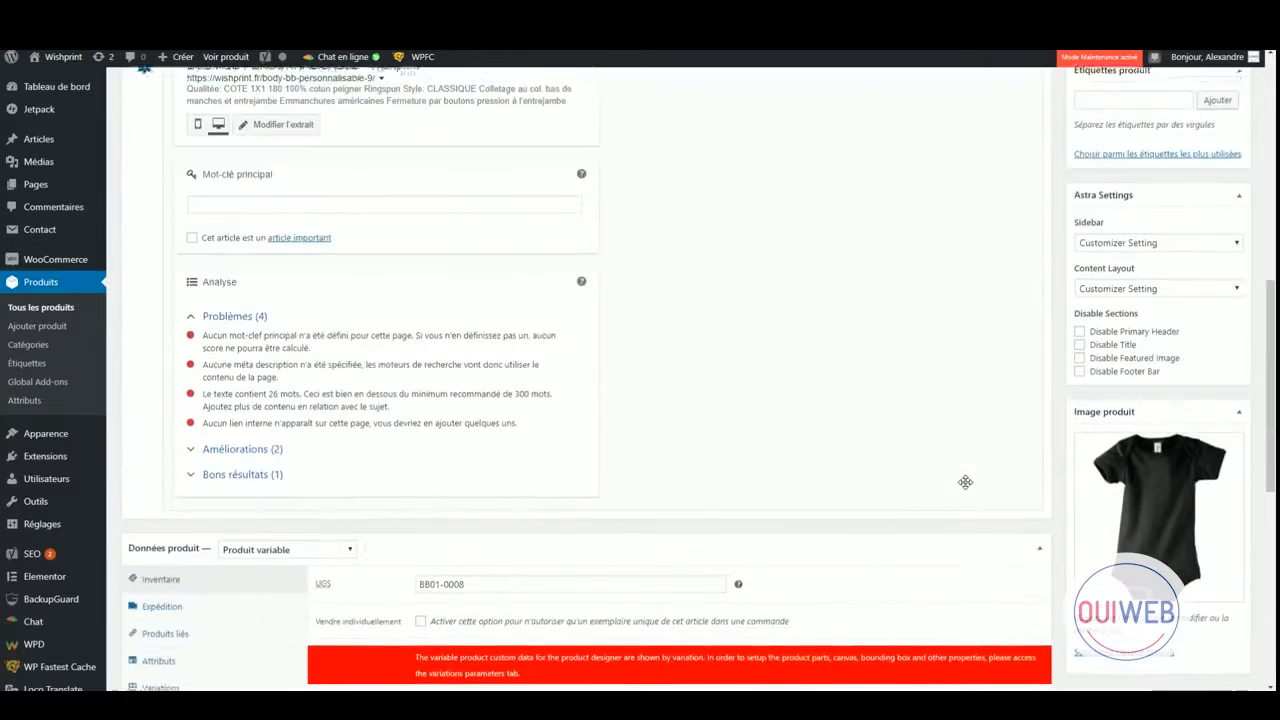
left_click(1193, 348)
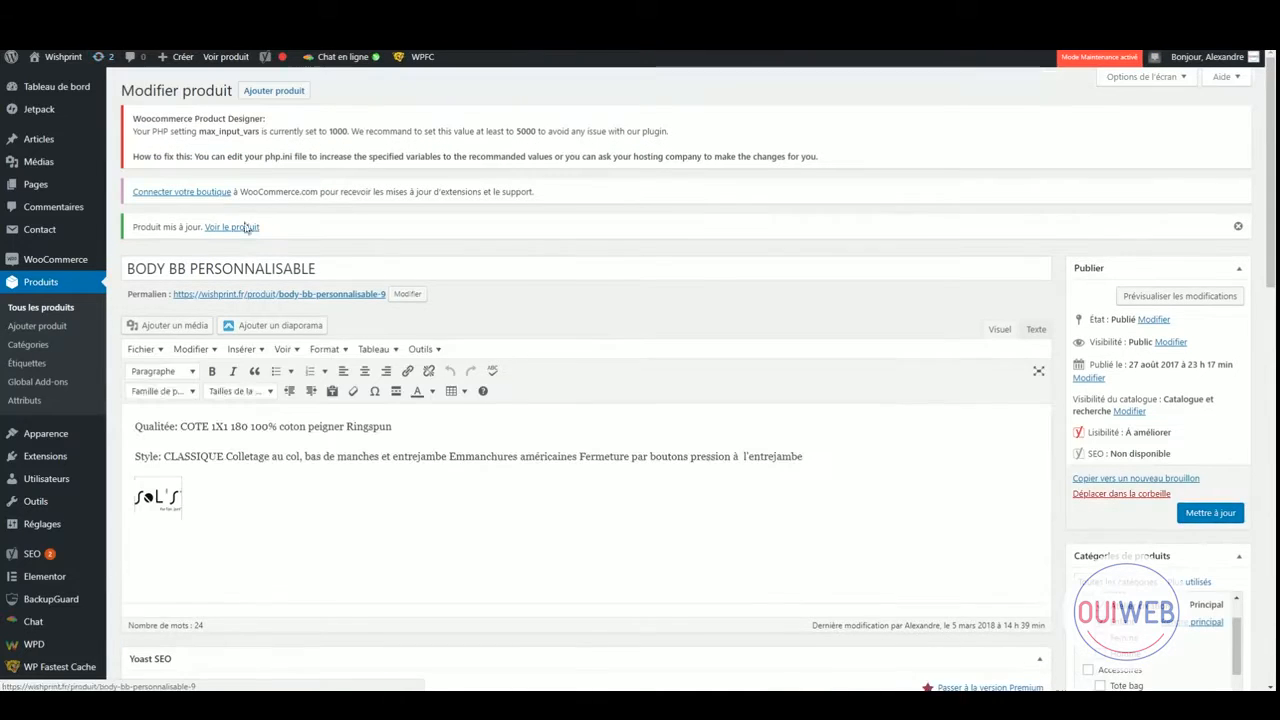
right_click(255, 229)
left_click(261, 238)
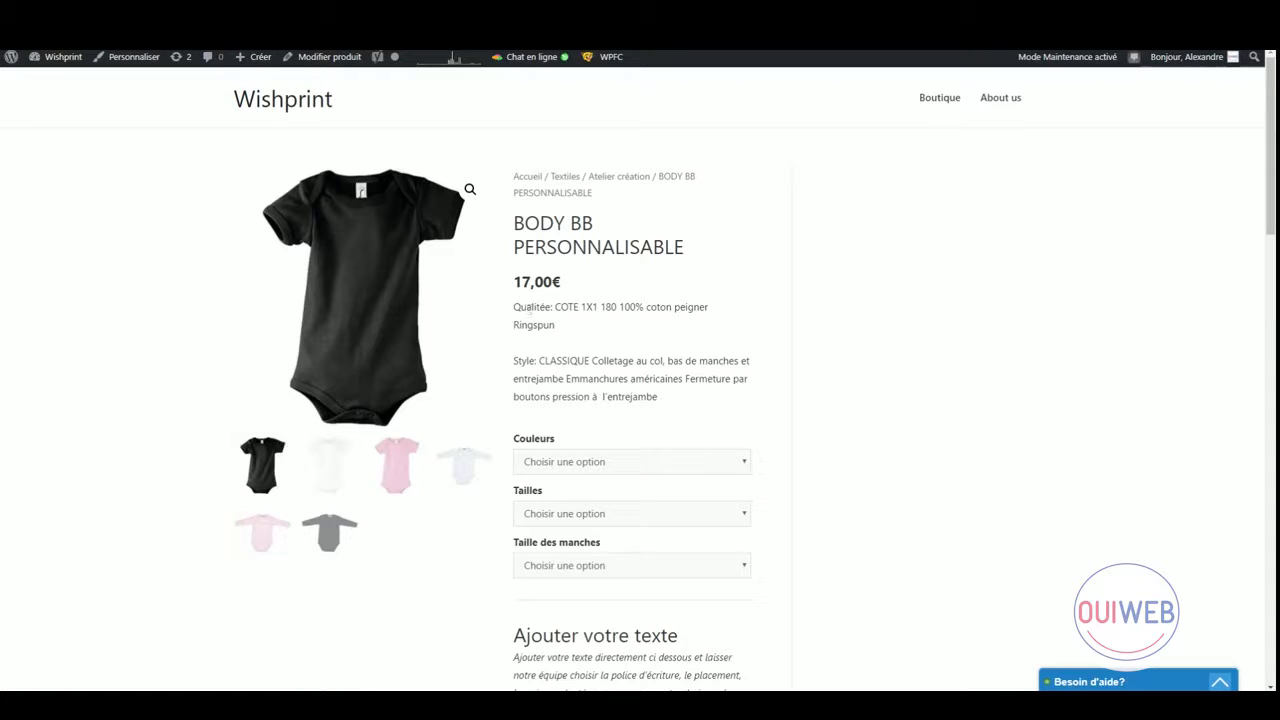
left_click_drag(531, 311, 674, 403)
left_click(642, 401)
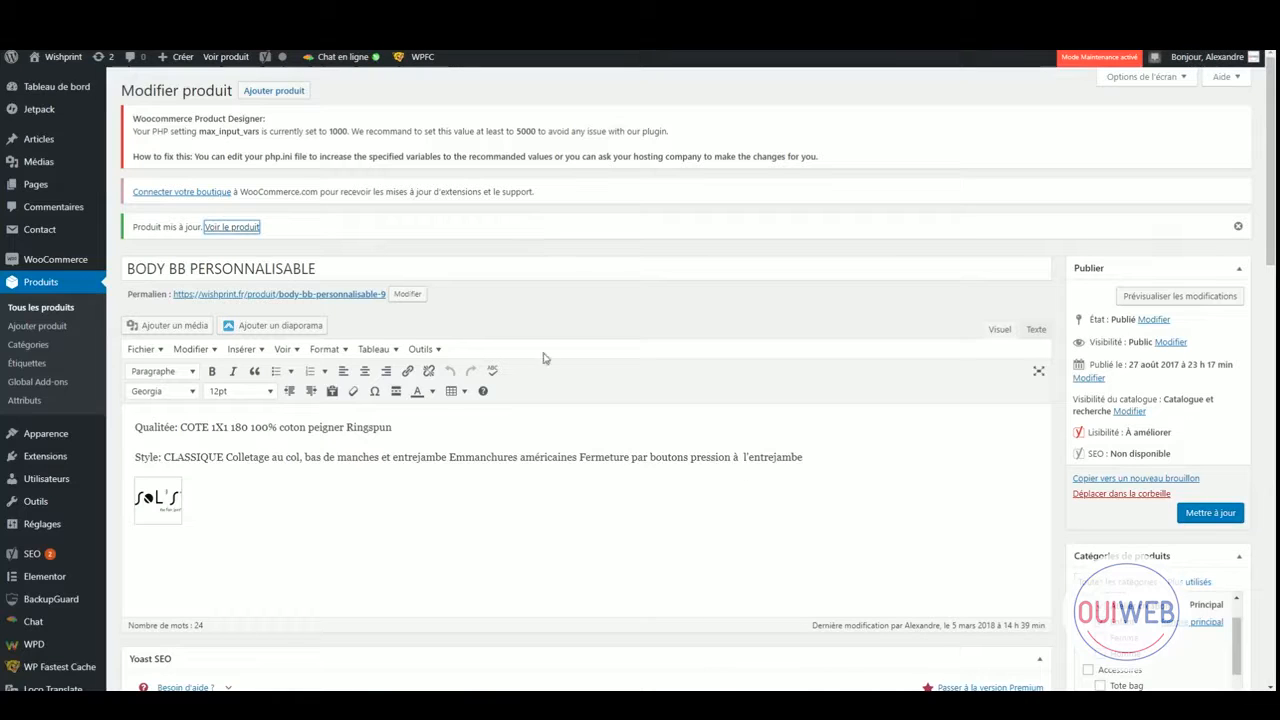
Back in the product editor, delete the "Qualitée" line from the short description, leaving only the "Style" paragraph.
scroll(316, 455, "down", 15)
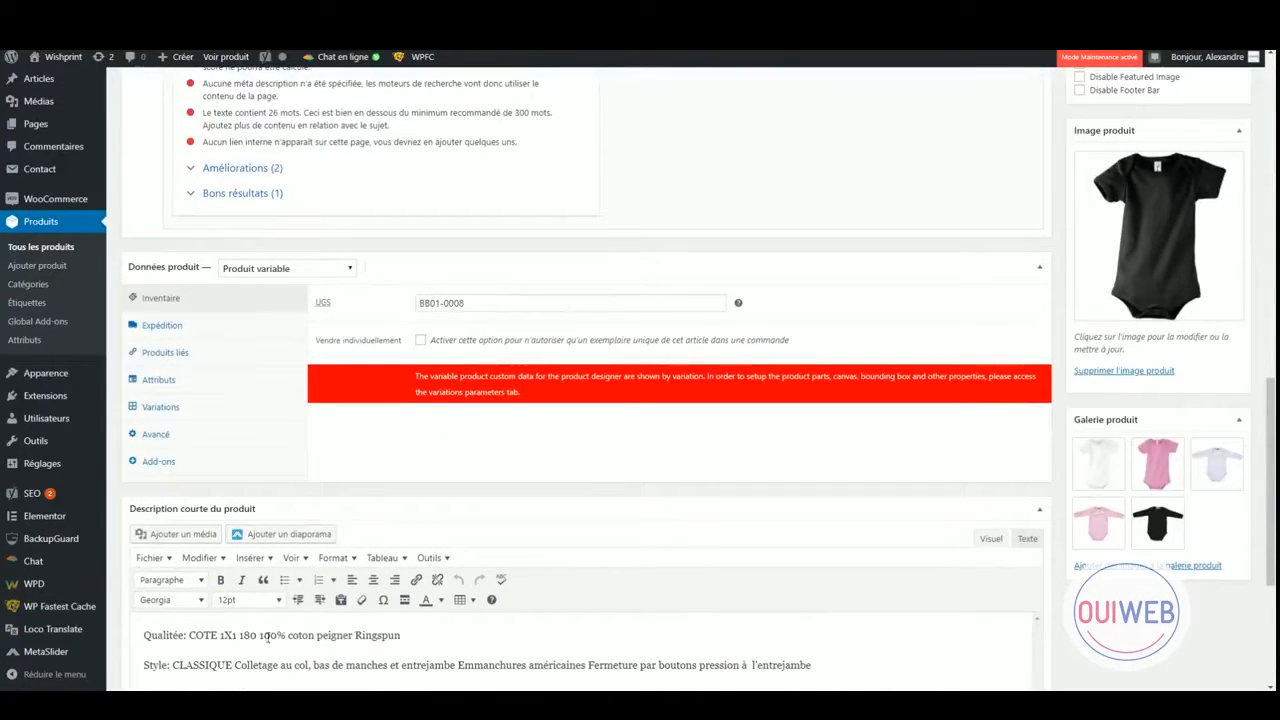
scroll(389, 634, "down", 2)
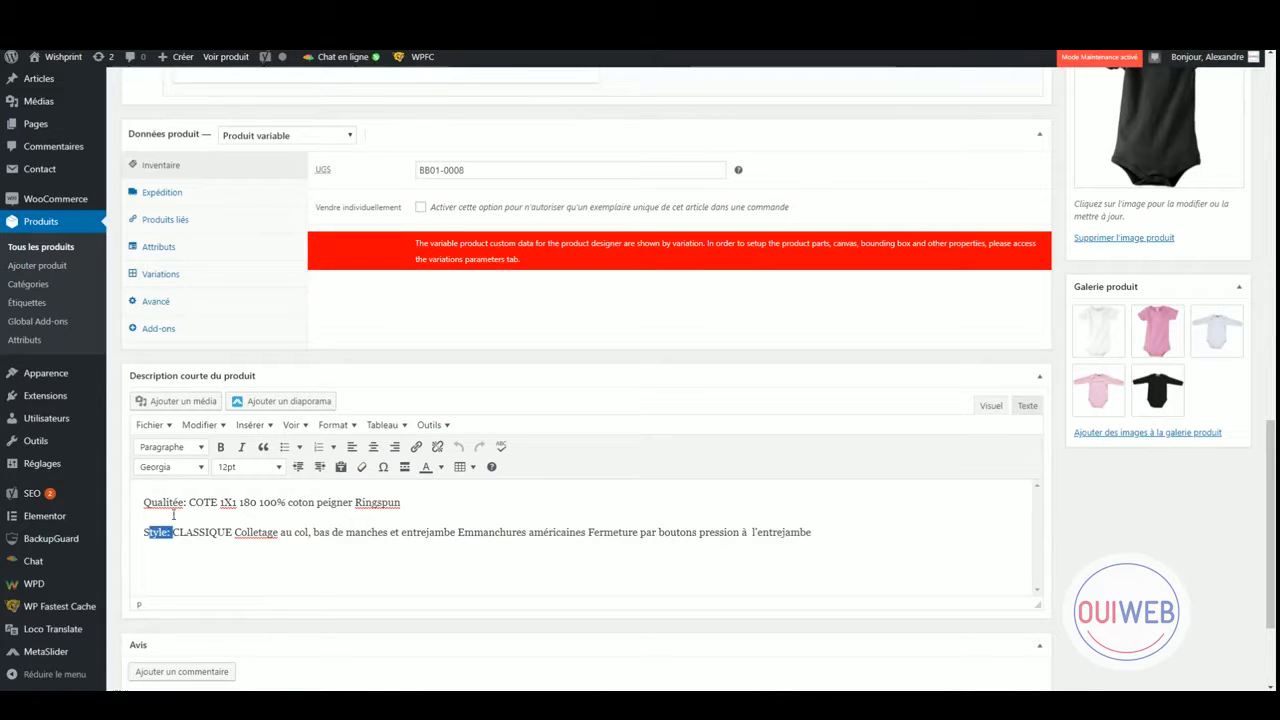
left_click(179, 513)
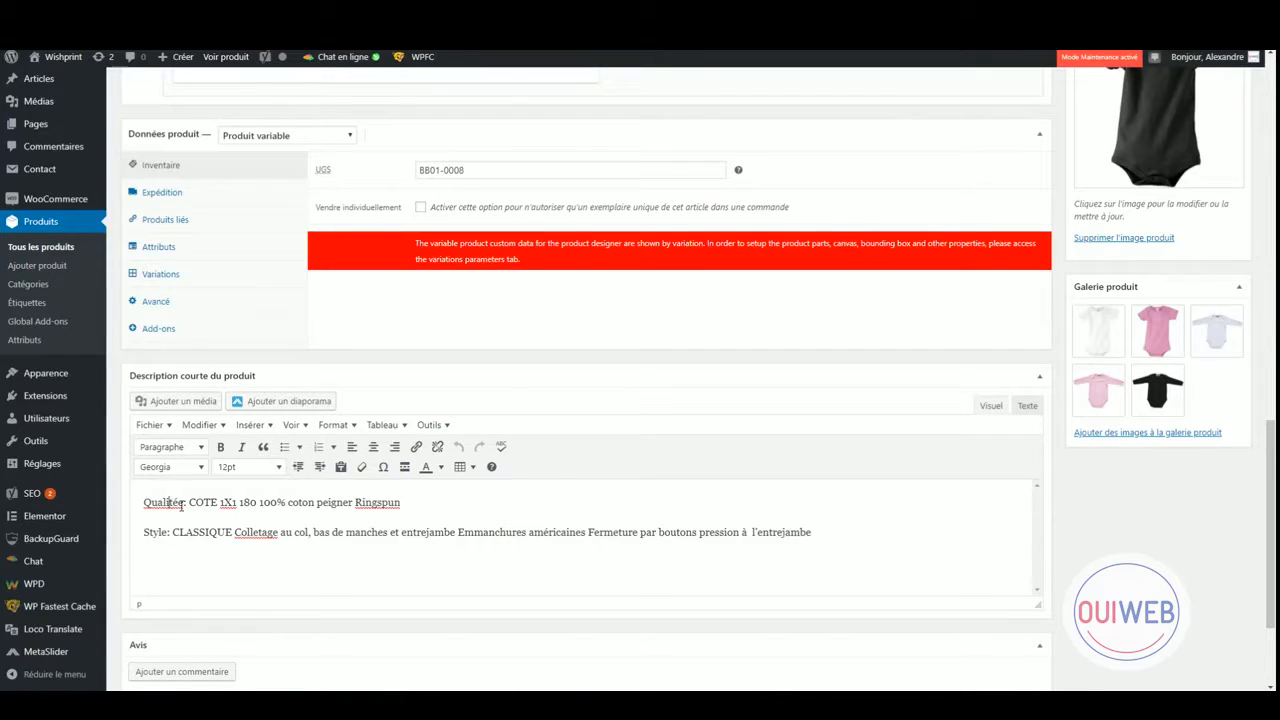
right_click(180, 505)
left_click(280, 532)
left_click_drag(153, 516, 143, 500)
left_click_drag(402, 502, 143, 502)
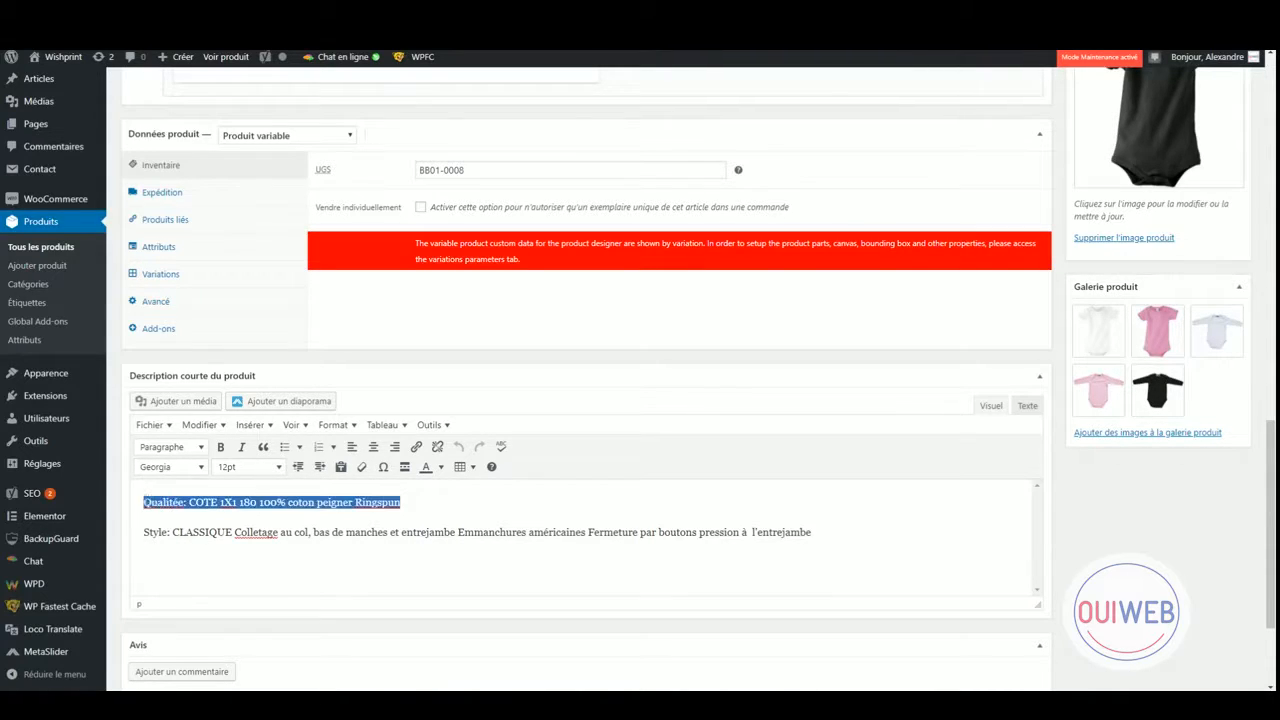
key("BackSpace")
key("BackSpace")
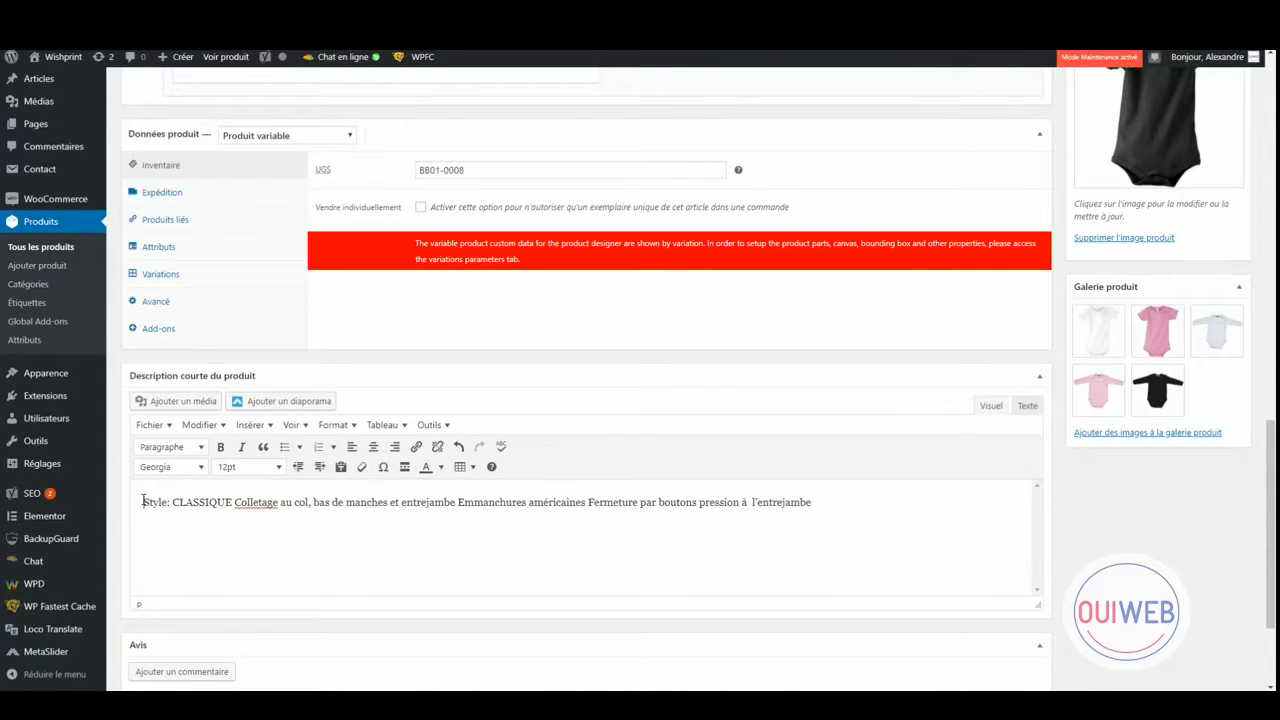
right_click(250, 502)
left_click(672, 525)
Collapse and re-expand the product gallery box in the product editor.
scroll(953, 528, "up", 15)
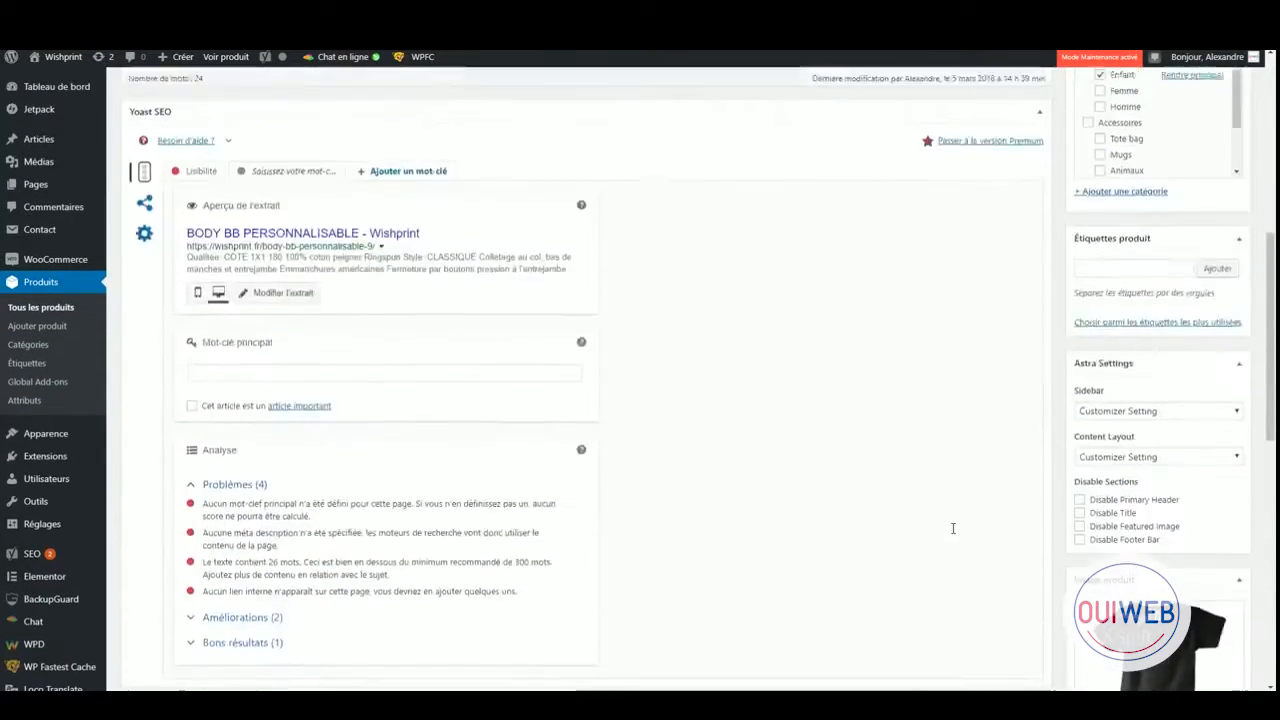
scroll(953, 528, "down", 14)
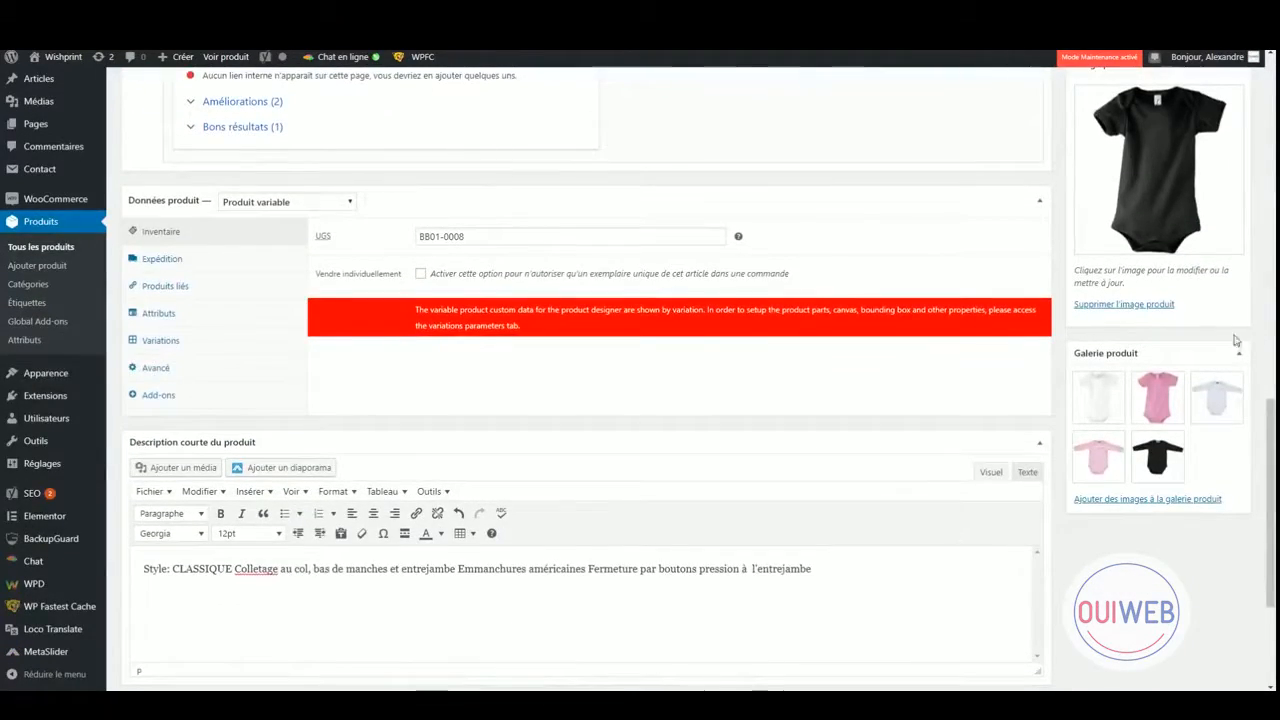
left_click(1243, 354)
left_click(1241, 354)
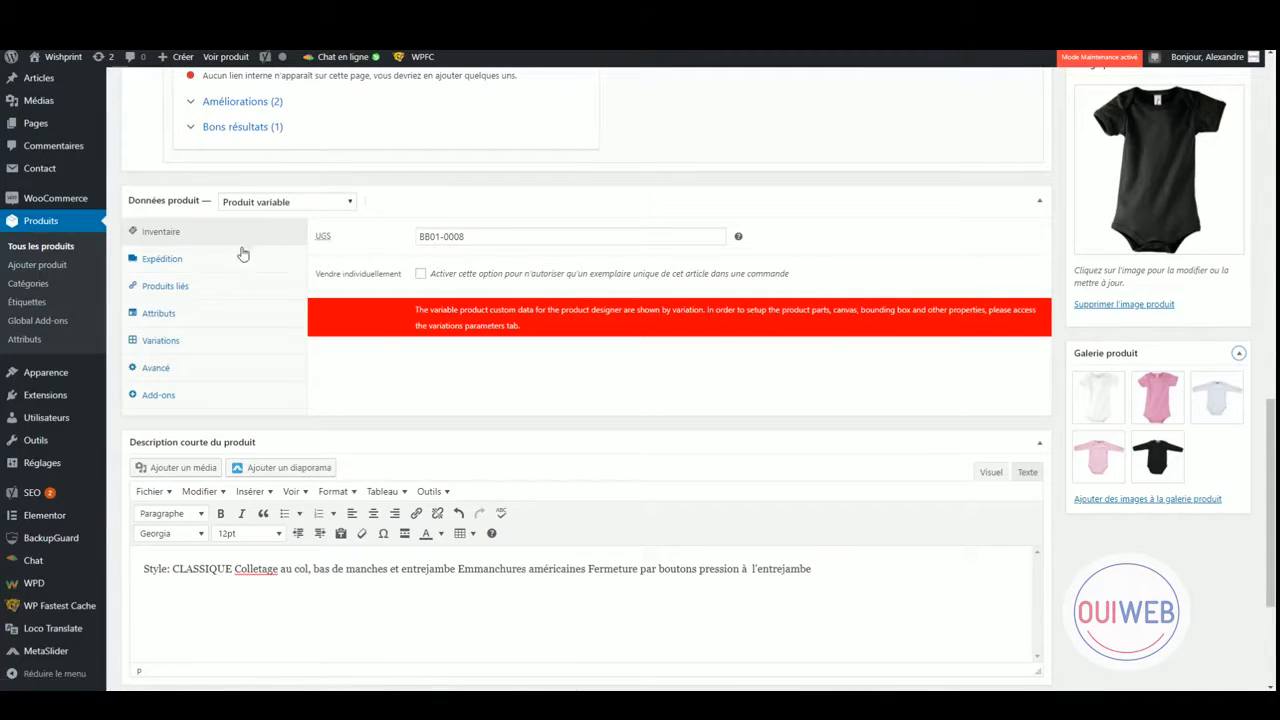
Review the product's shipping, linked-product and attribute settings, including the details of Couleurs, Tailles and Taille des manches.
left_click(213, 266)
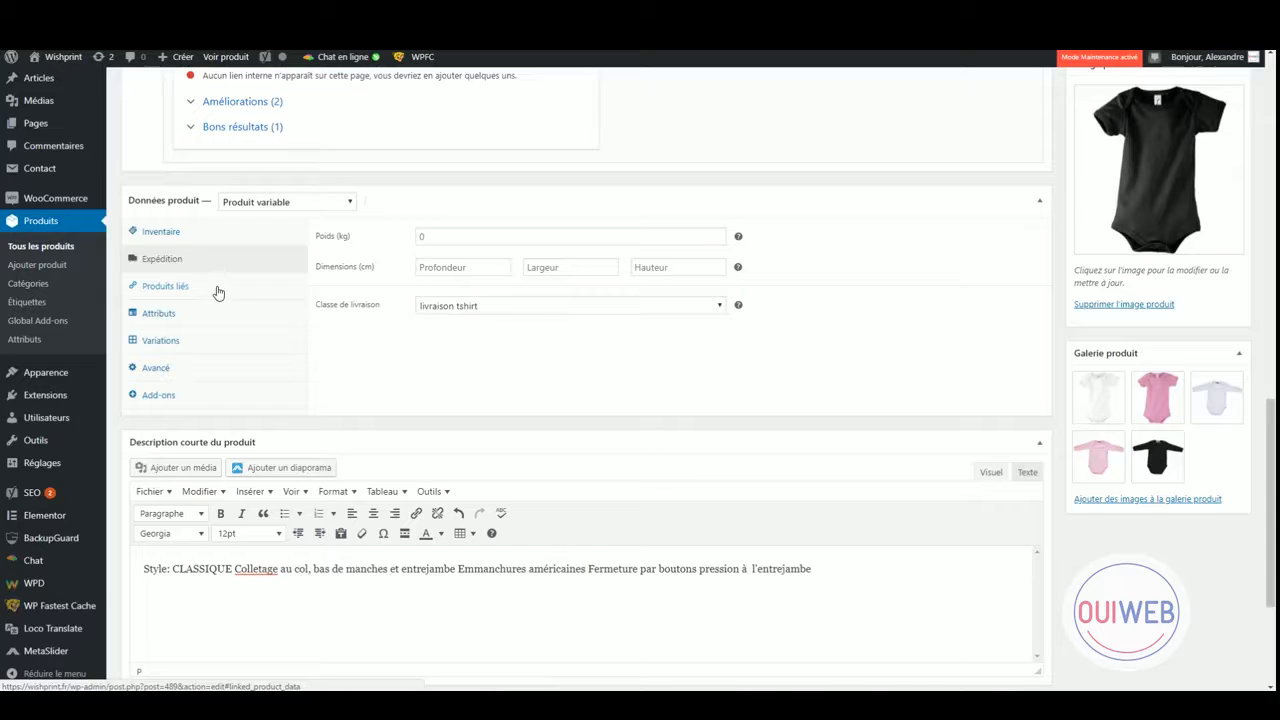
left_click(218, 292)
left_click(214, 313)
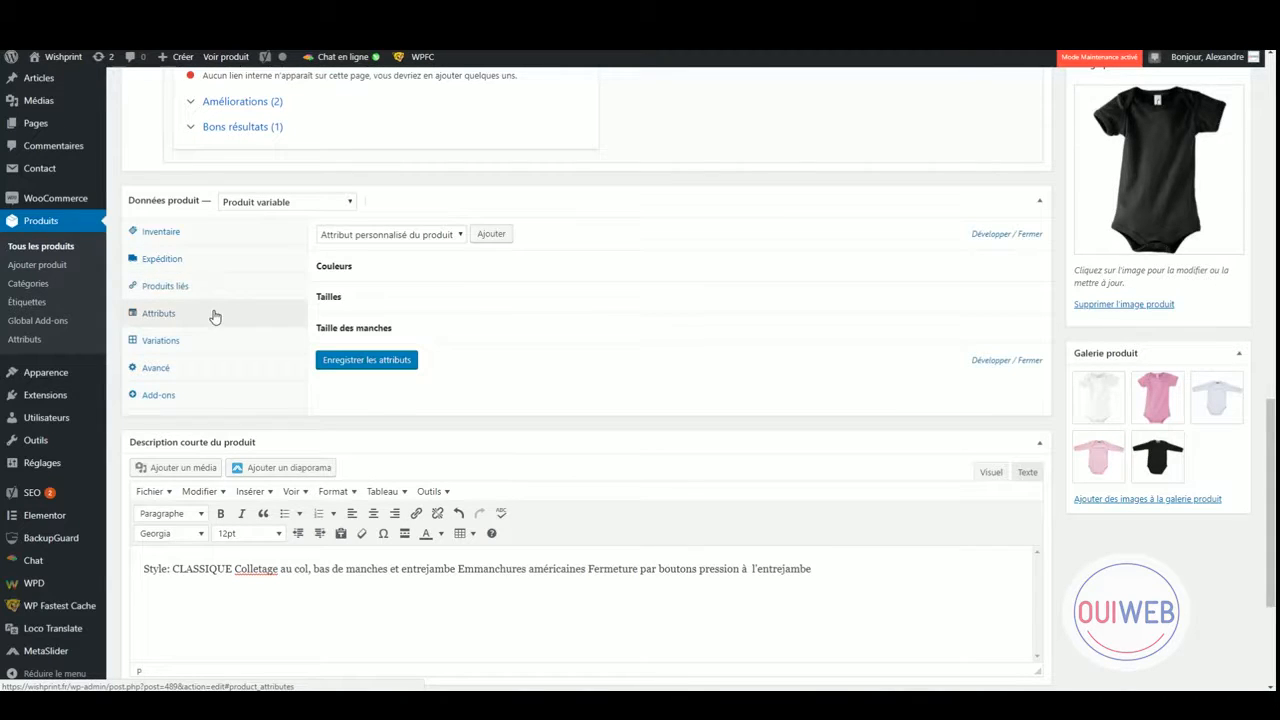
left_click(352, 268)
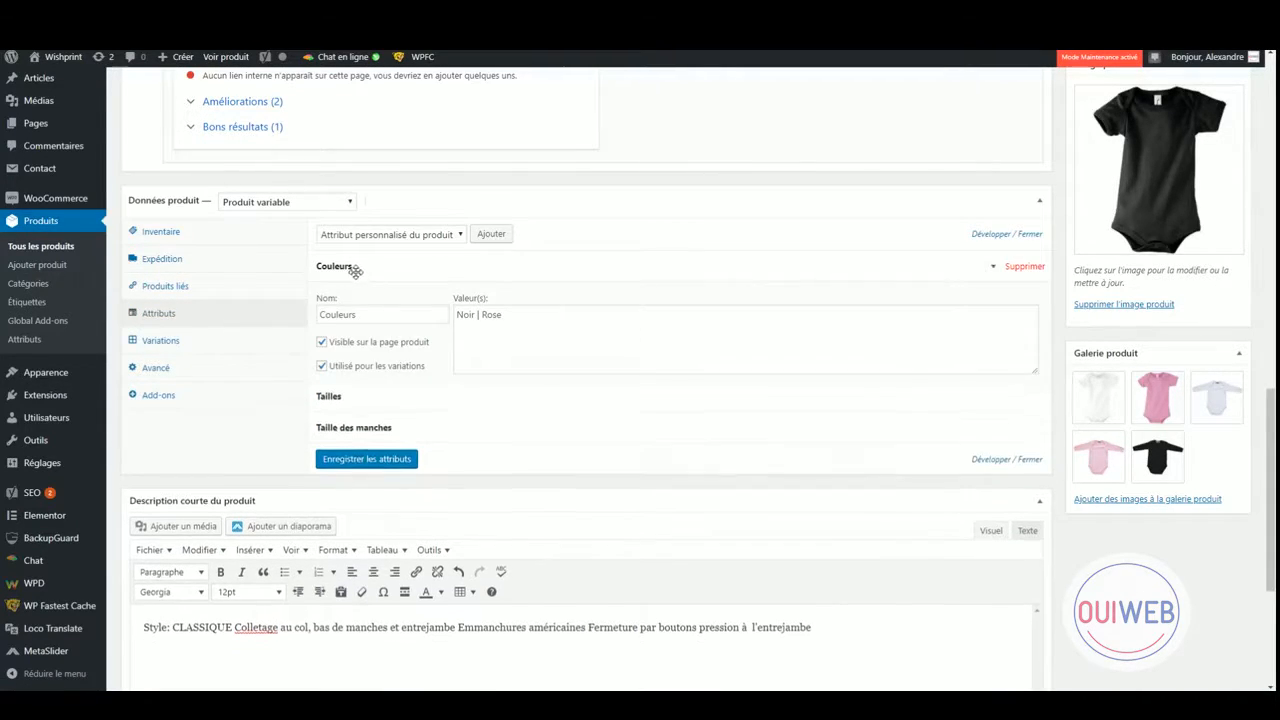
left_click(355, 268)
left_click(358, 297)
left_click(363, 297)
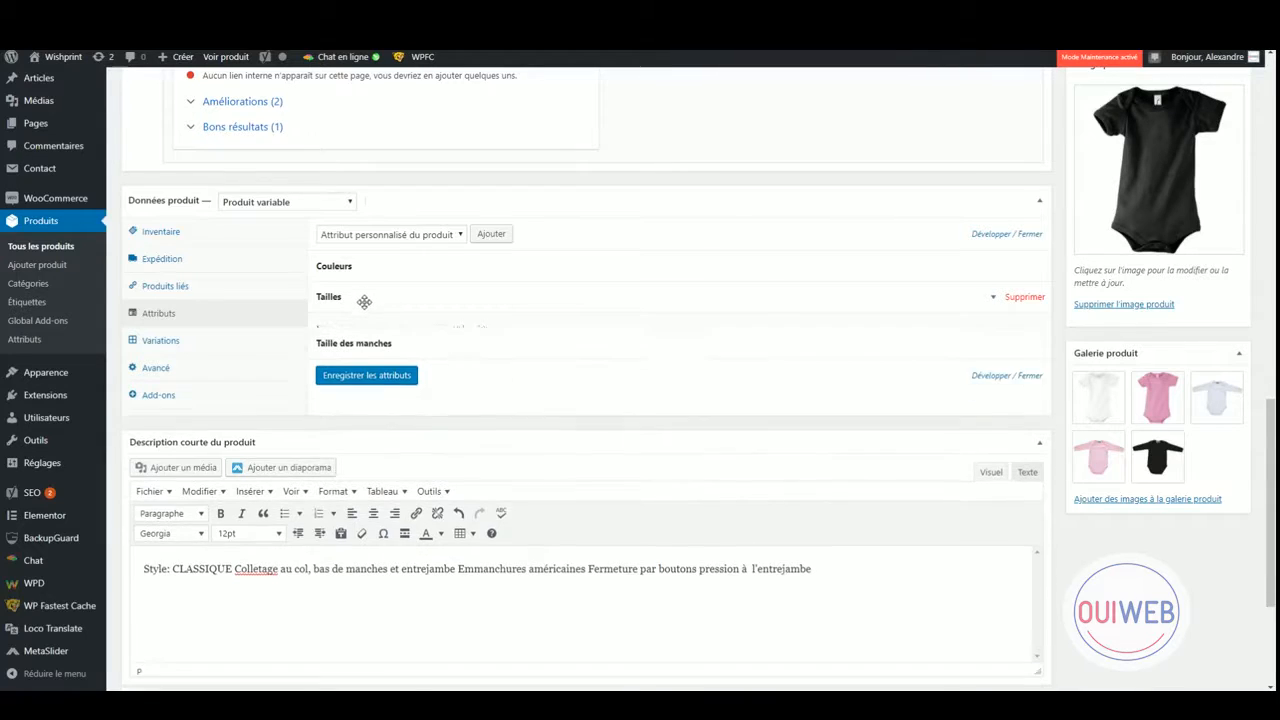
left_click(370, 328)
left_click(372, 326)
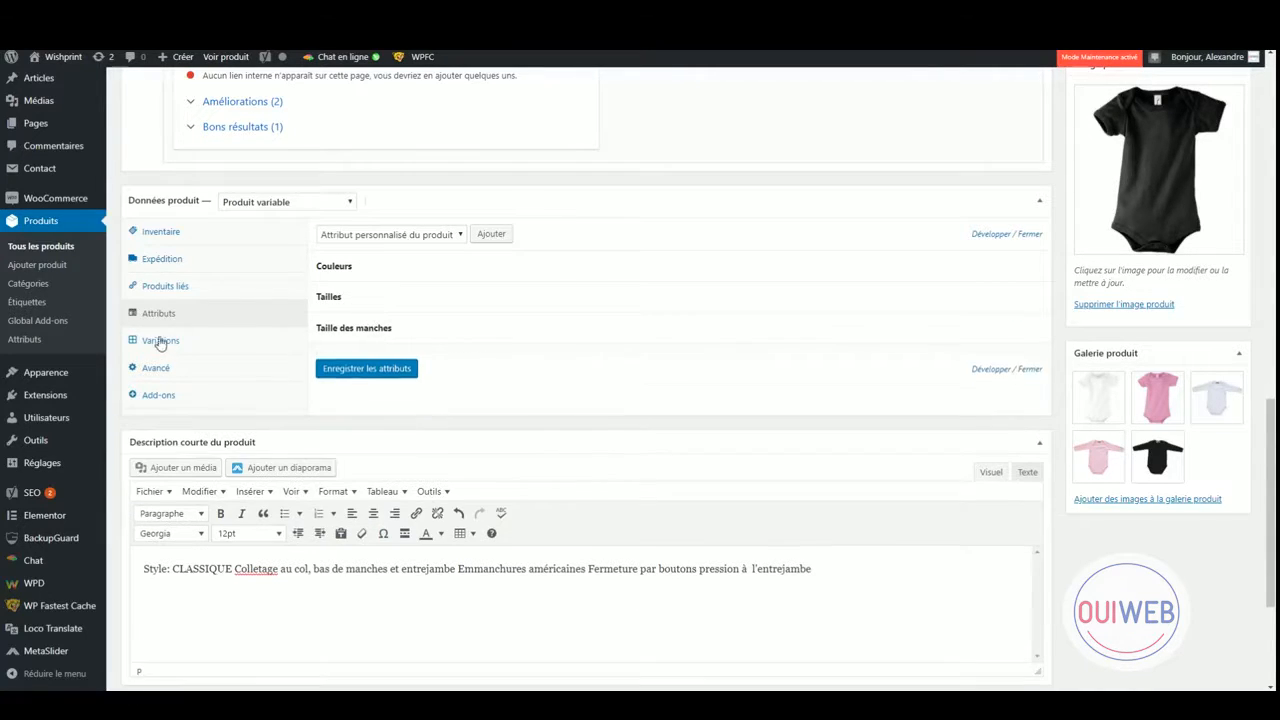
Look through the product's variations, briefly expanding the first Rose and the first Noir variation to examine their details.
left_click(181, 349)
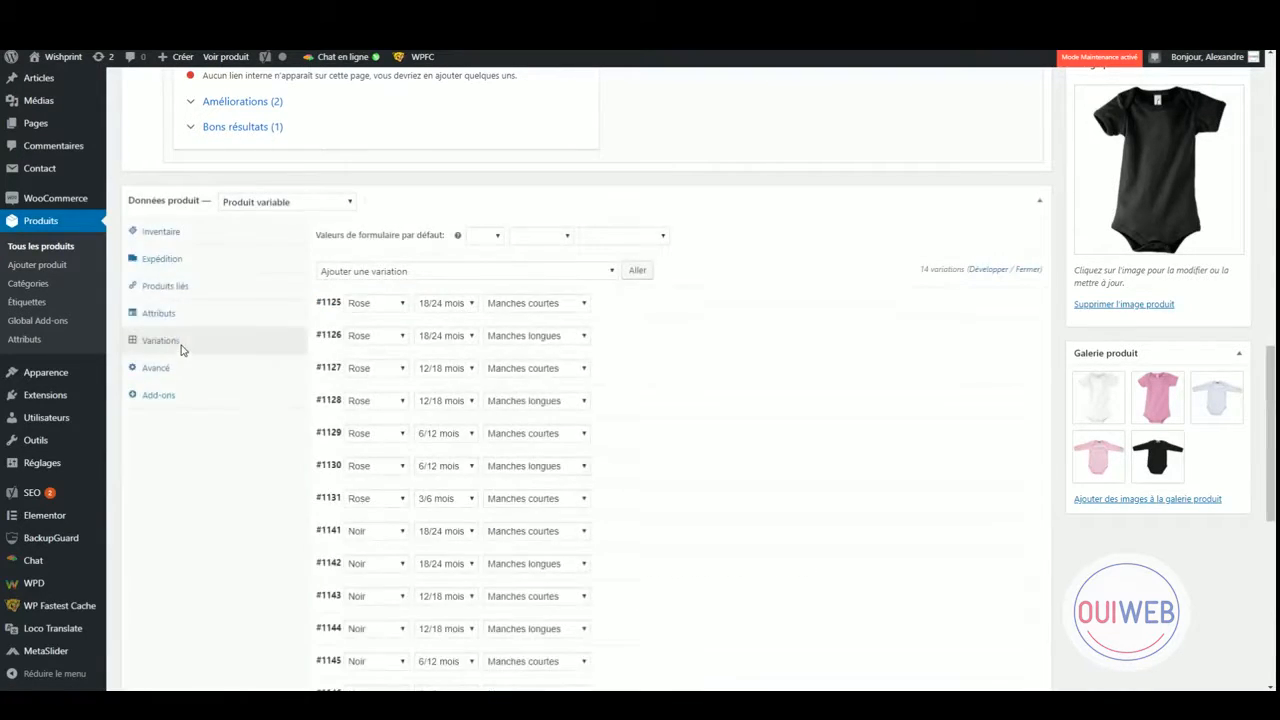
scroll(563, 414, "down", 5)
scroll(563, 414, "up", 5)
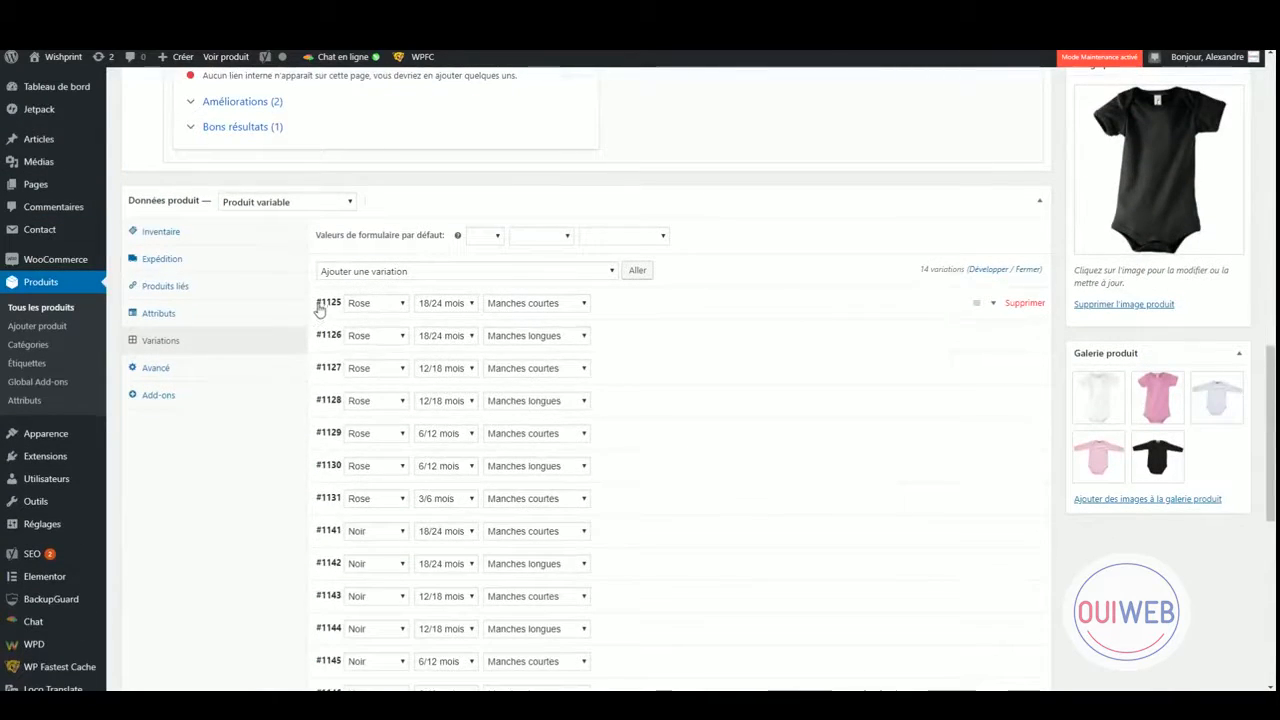
left_click(324, 305)
left_click(326, 305)
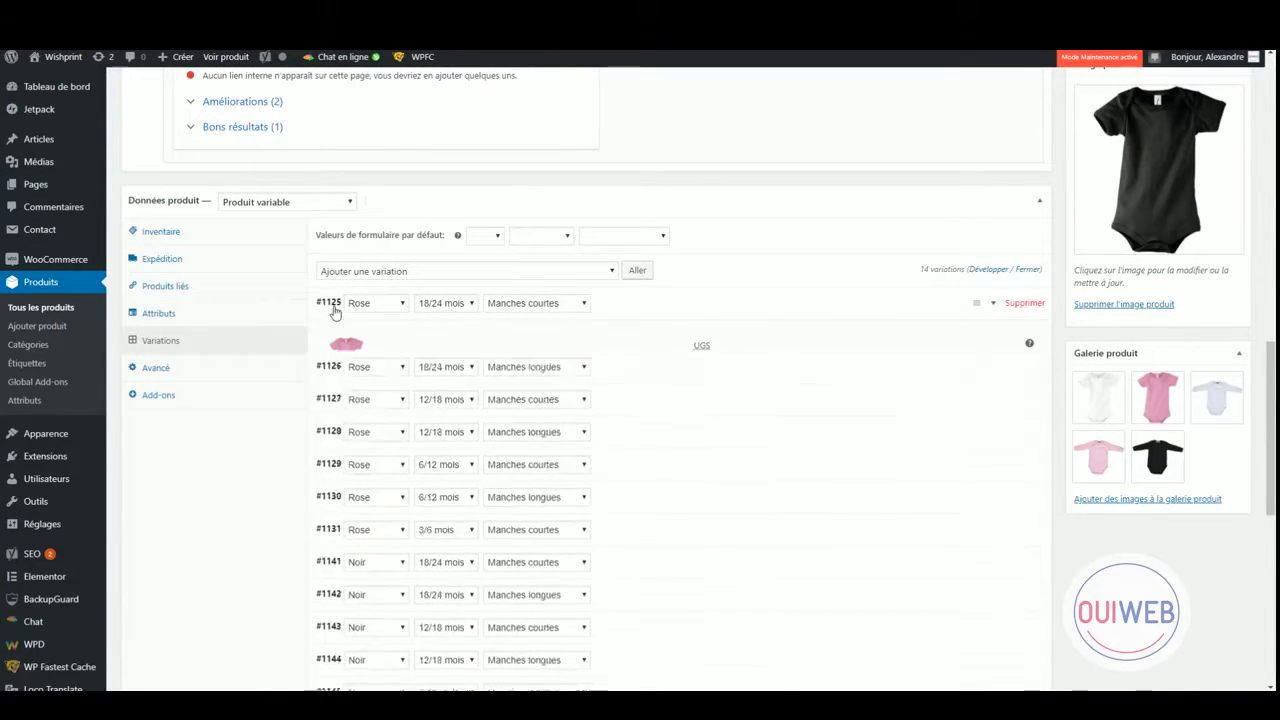
scroll(330, 484, "down", 2)
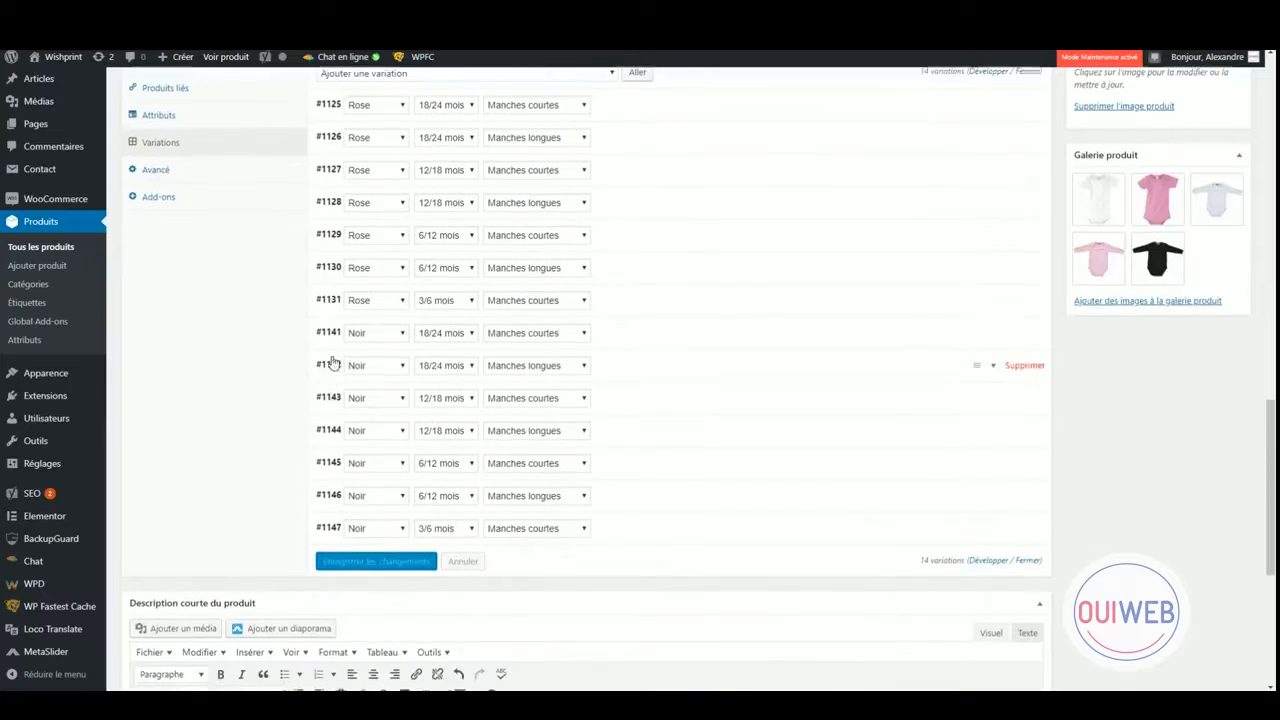
left_click(330, 335)
left_click(330, 336)
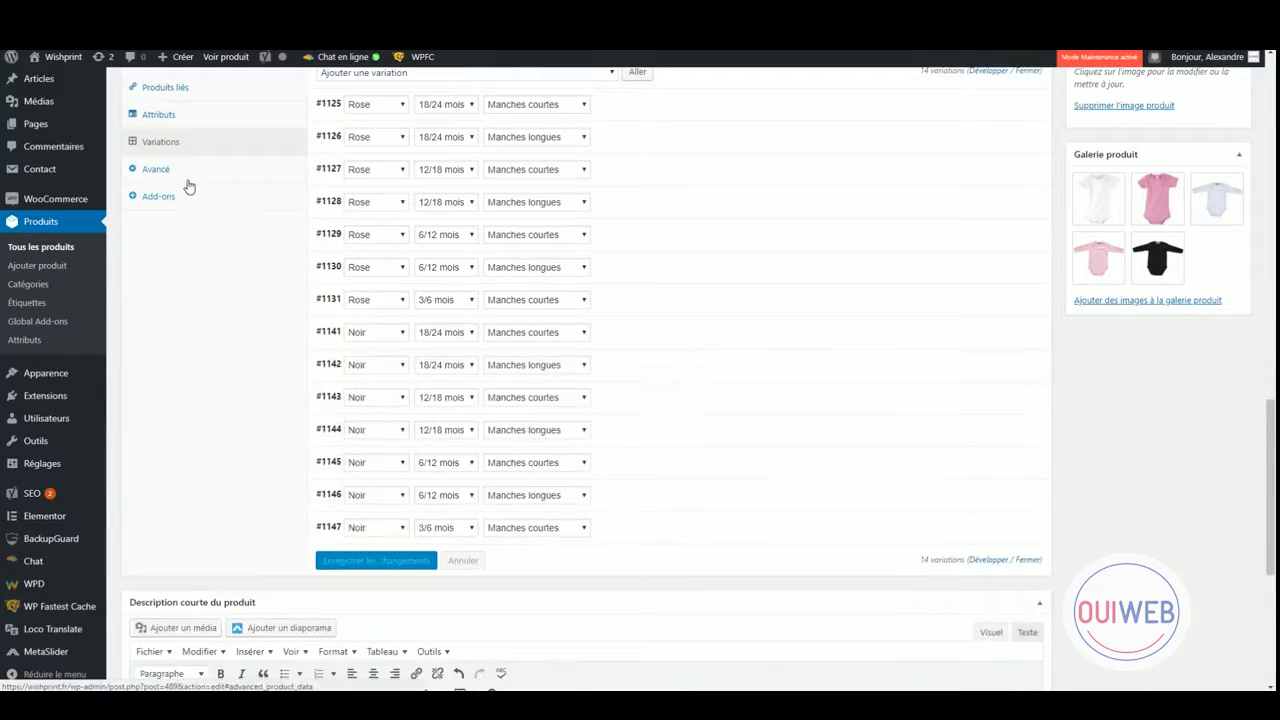
Check the product's advanced settings and the input types offered for the "Ajouter votre texte" add-on.
left_click(188, 176)
scroll(189, 186, "up", 2)
scroll(276, 352, "up", 1)
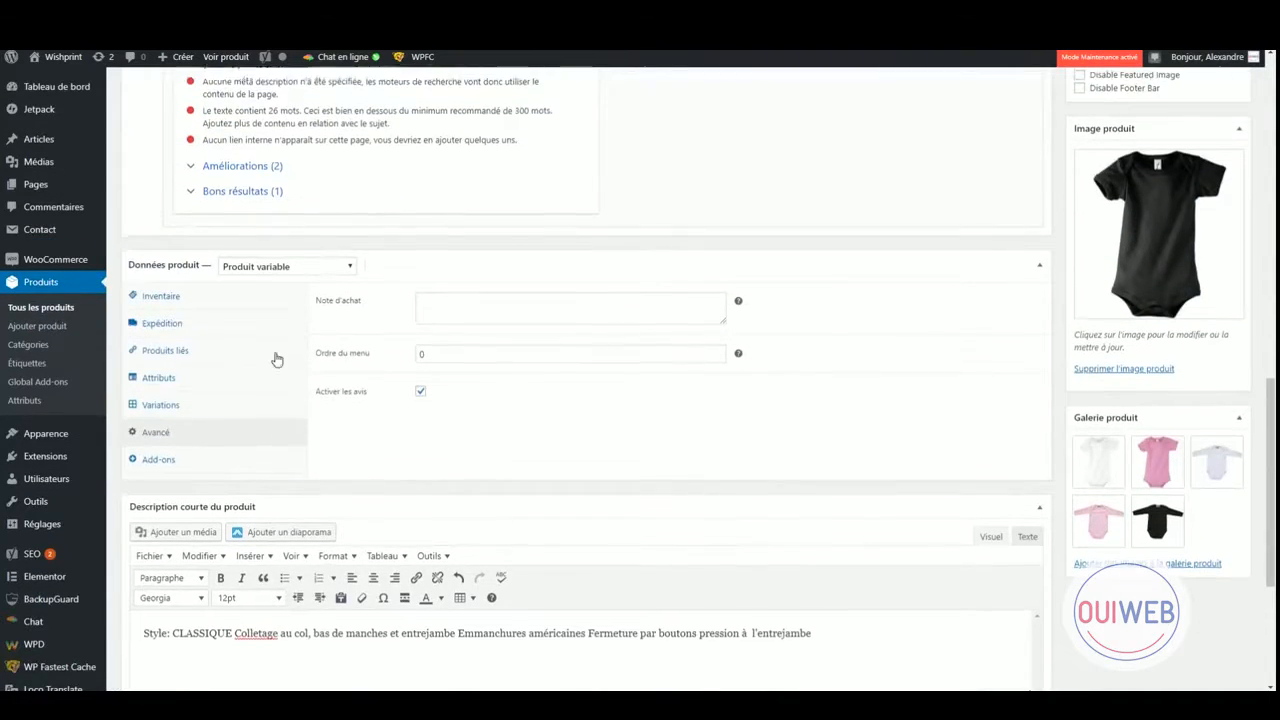
left_click(166, 465)
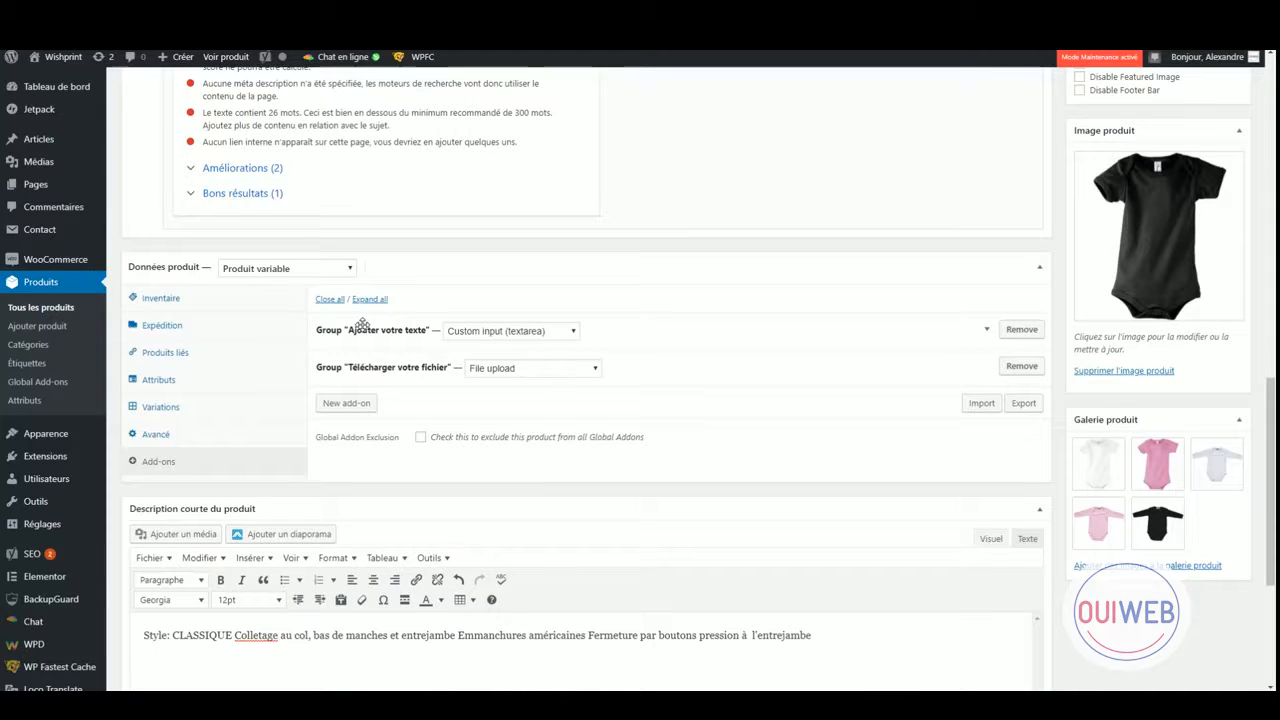
left_click(571, 331)
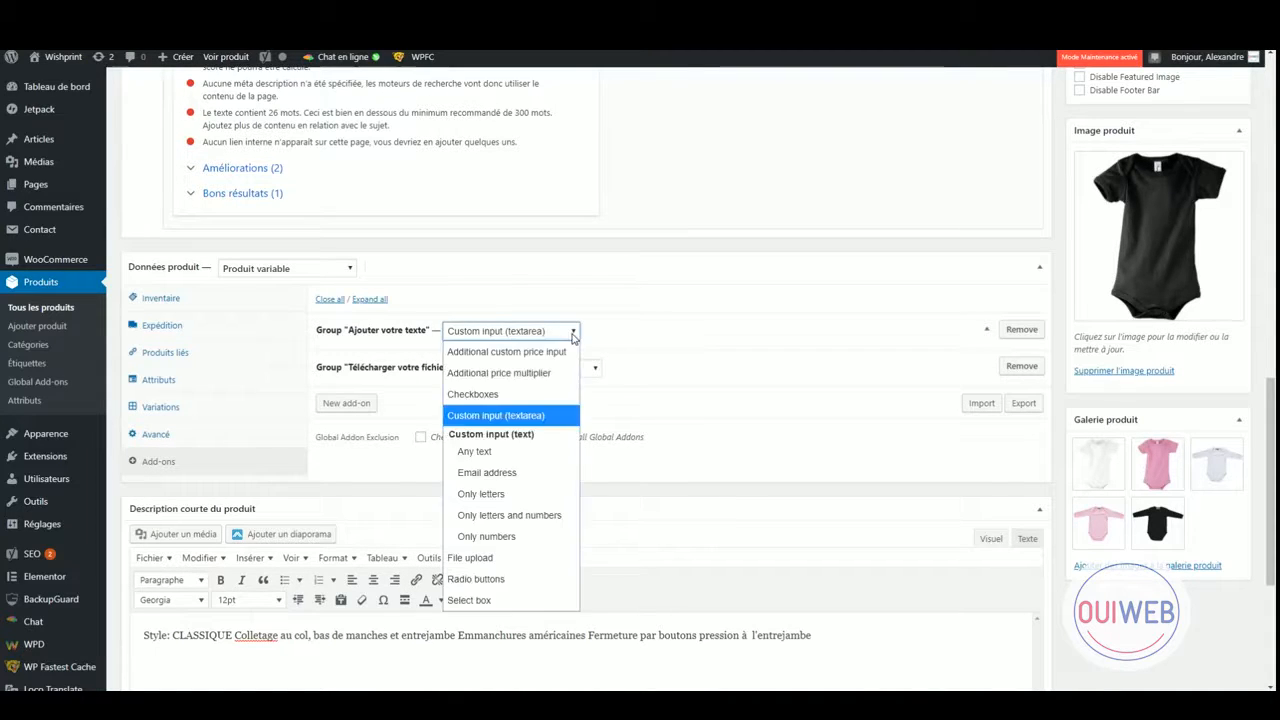
left_click(571, 333)
left_click(300, 333)
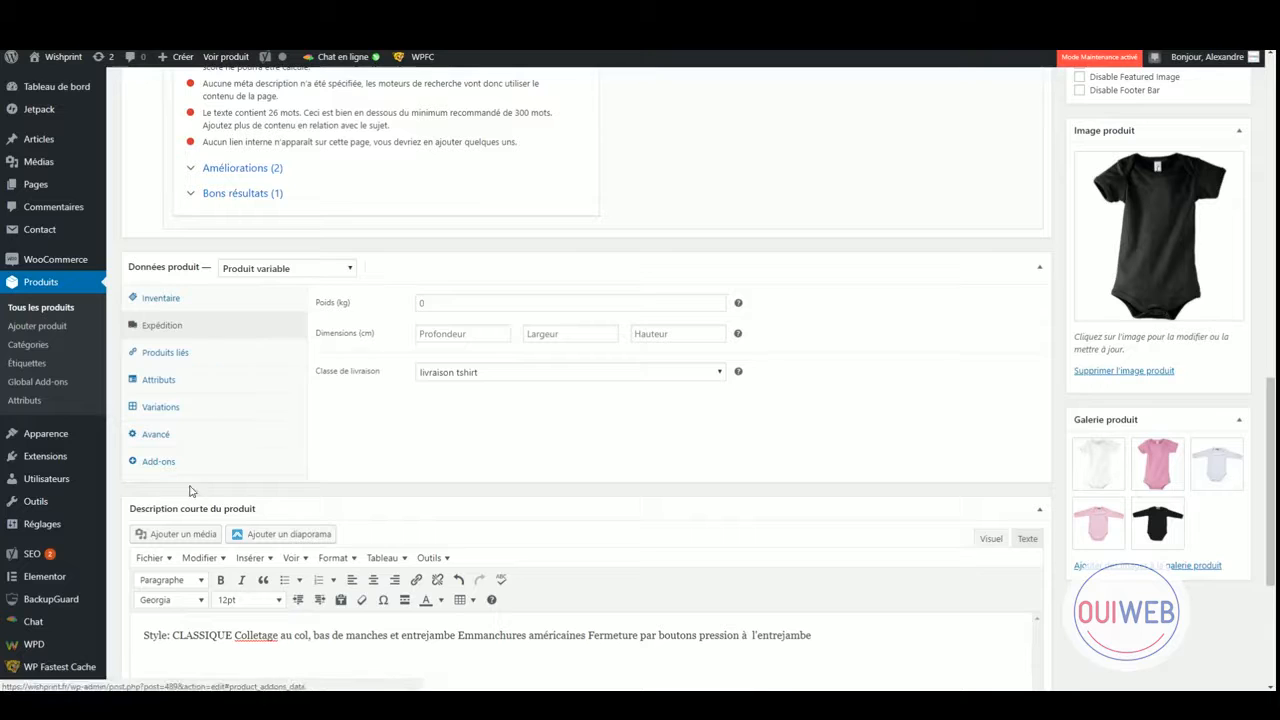
Expand the "Ajouter votre texte" and "Télécharger votre fichier" add-on groups and examine their fields and descriptions.
left_click(185, 462)
left_click(348, 338)
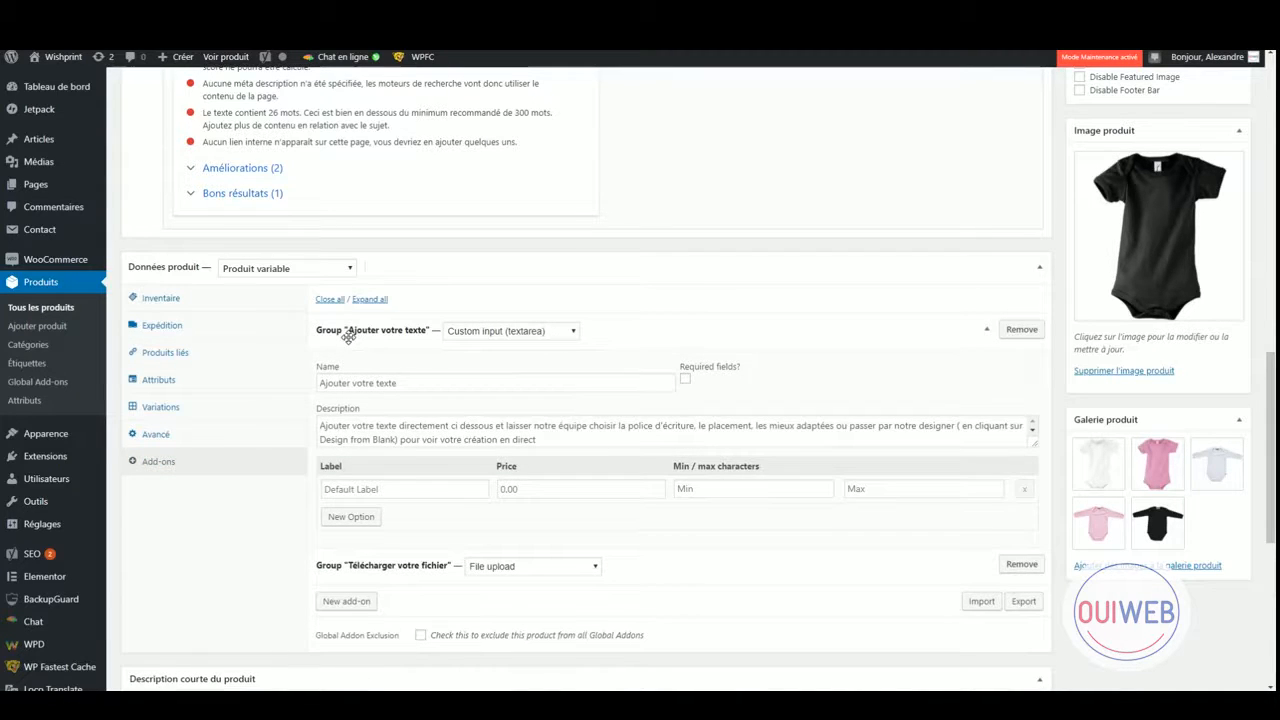
scroll(467, 383, "down", 1)
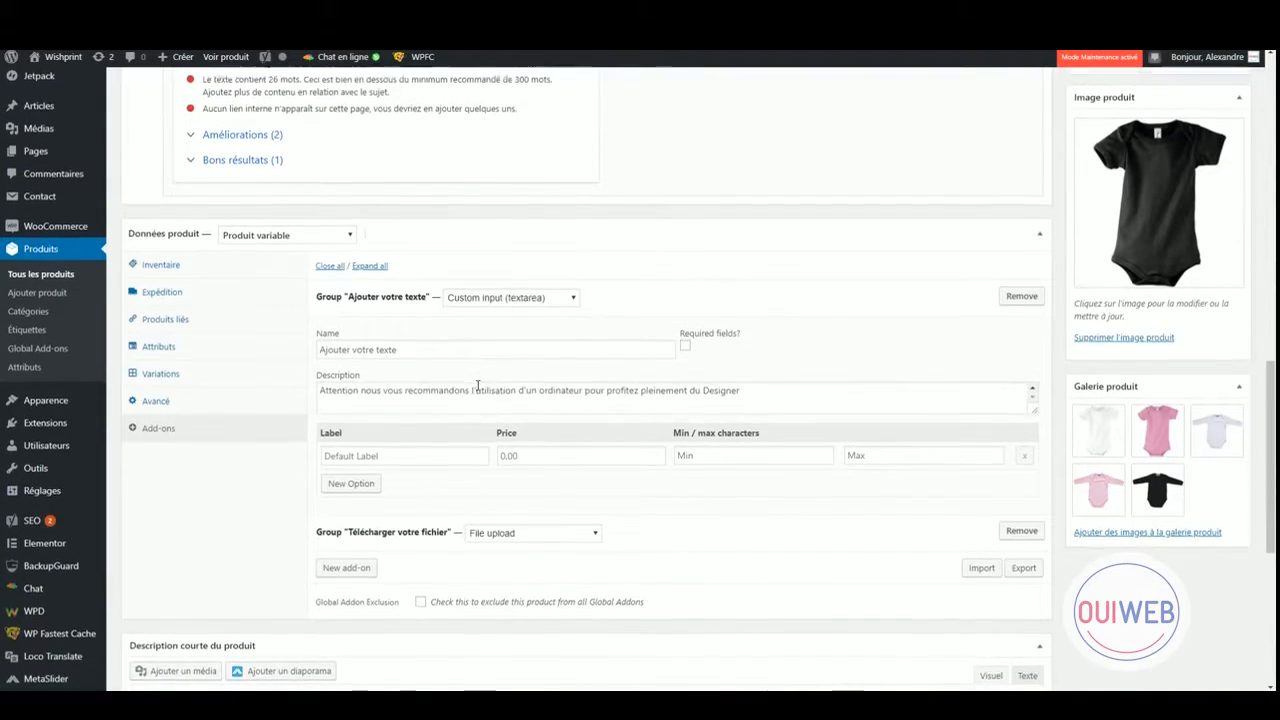
scroll(475, 384, "up", 1)
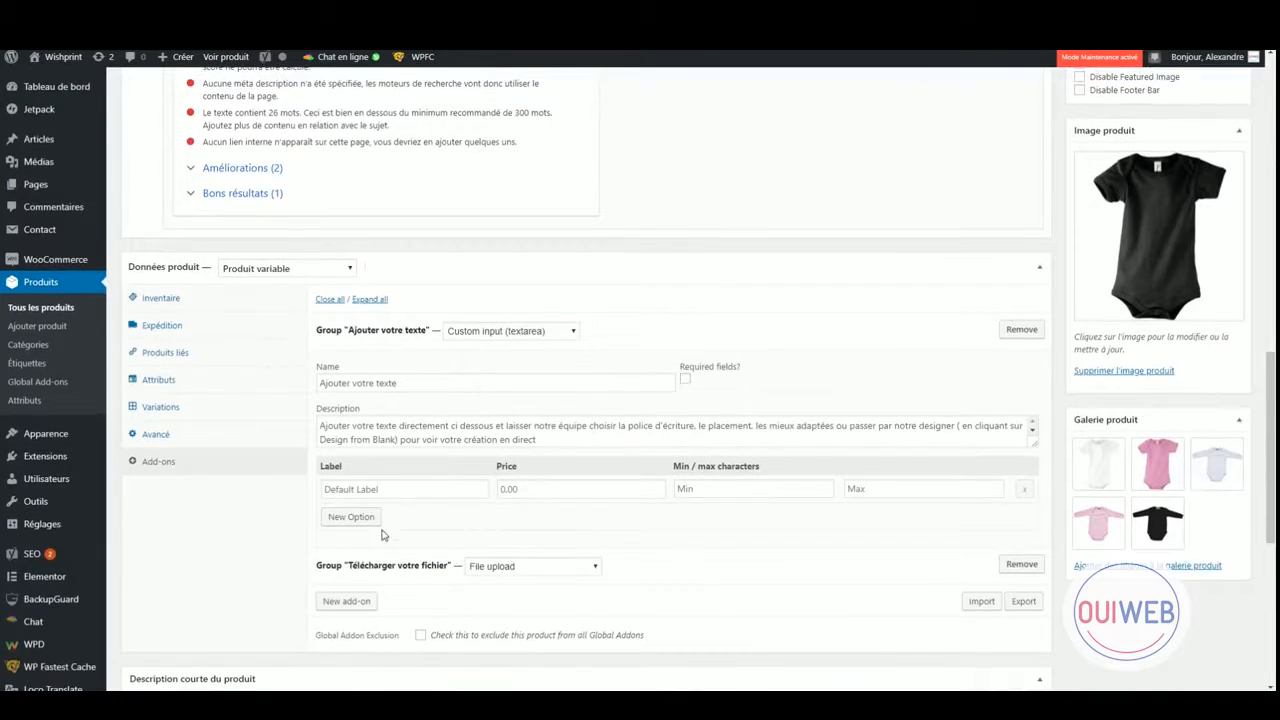
left_click(372, 565)
scroll(427, 525, "down", 1)
scroll(430, 520, "down", 2)
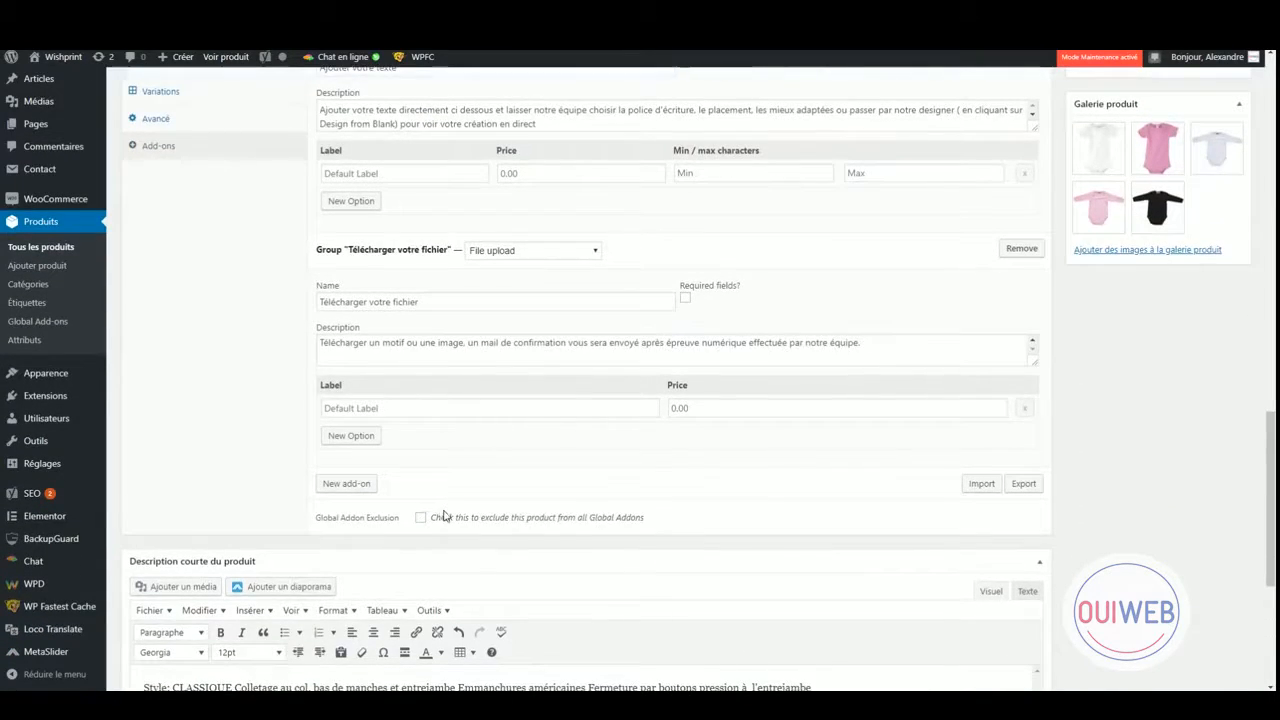
Update the product and check the Couleurs choices on its reloaded live page.
scroll(445, 515, "up", 15)
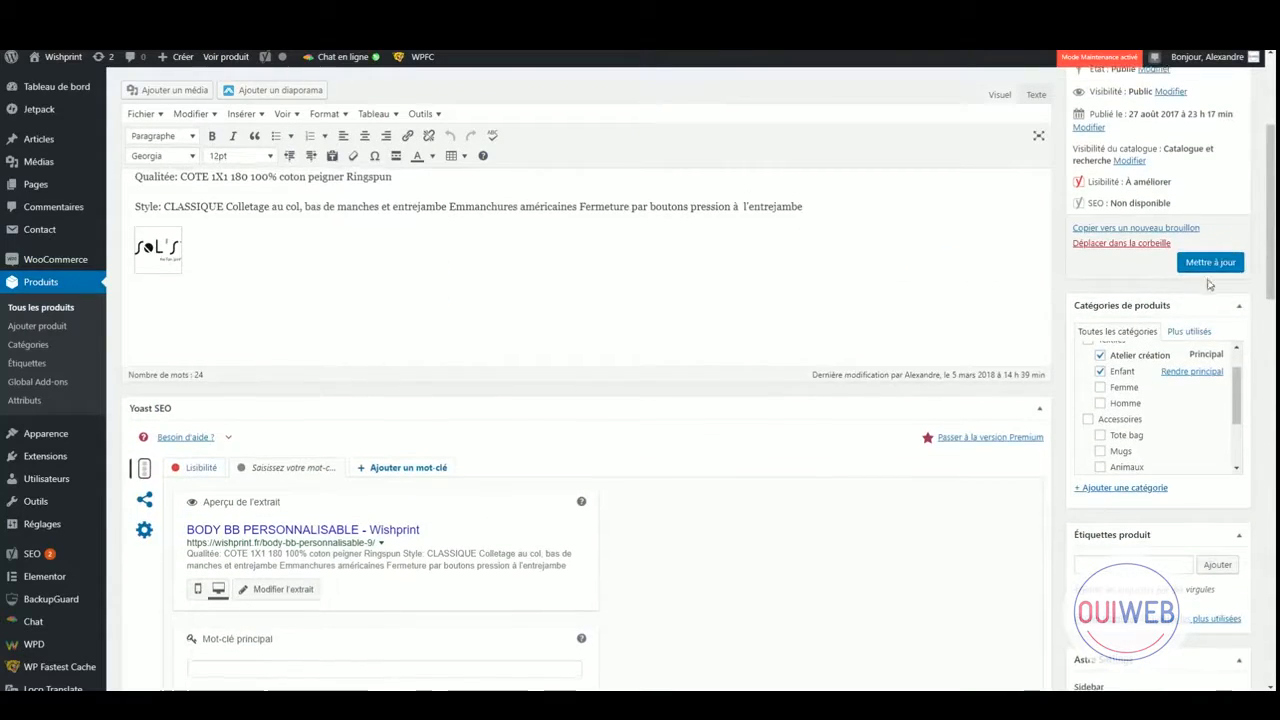
left_click(1210, 264)
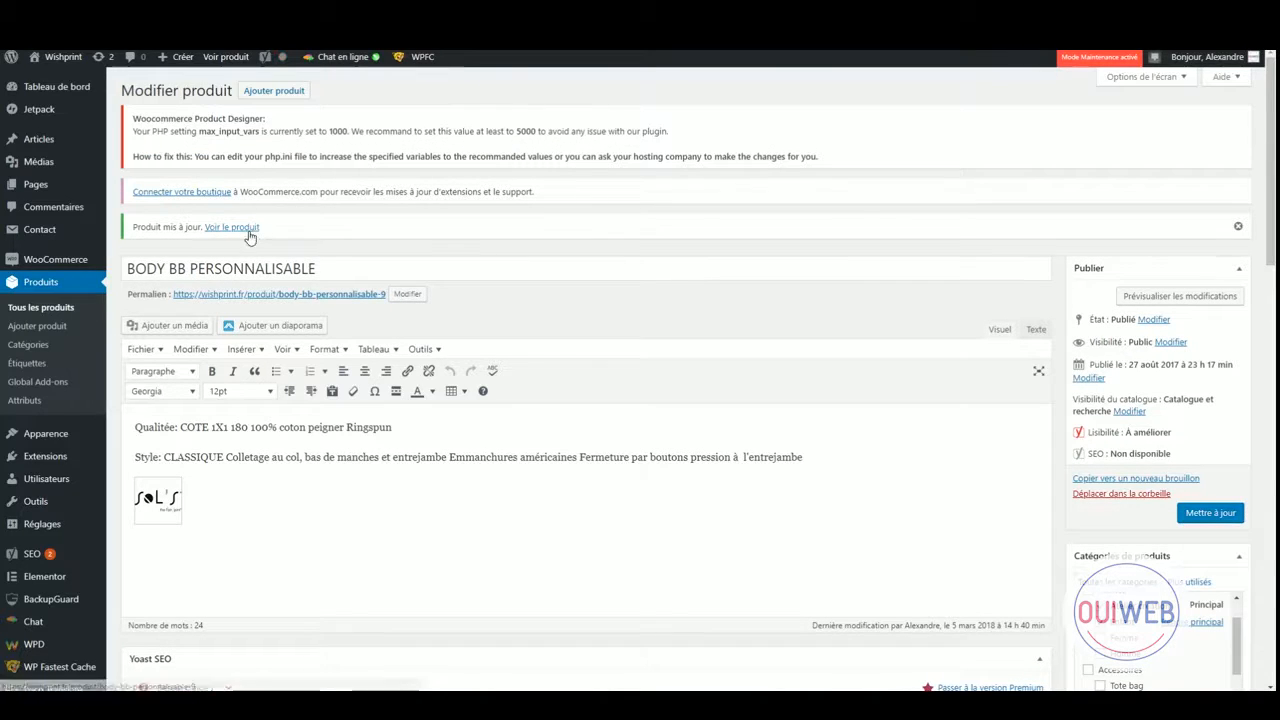
right_click(245, 228)
left_click(290, 237)
left_click(608, 14)
key("F5")
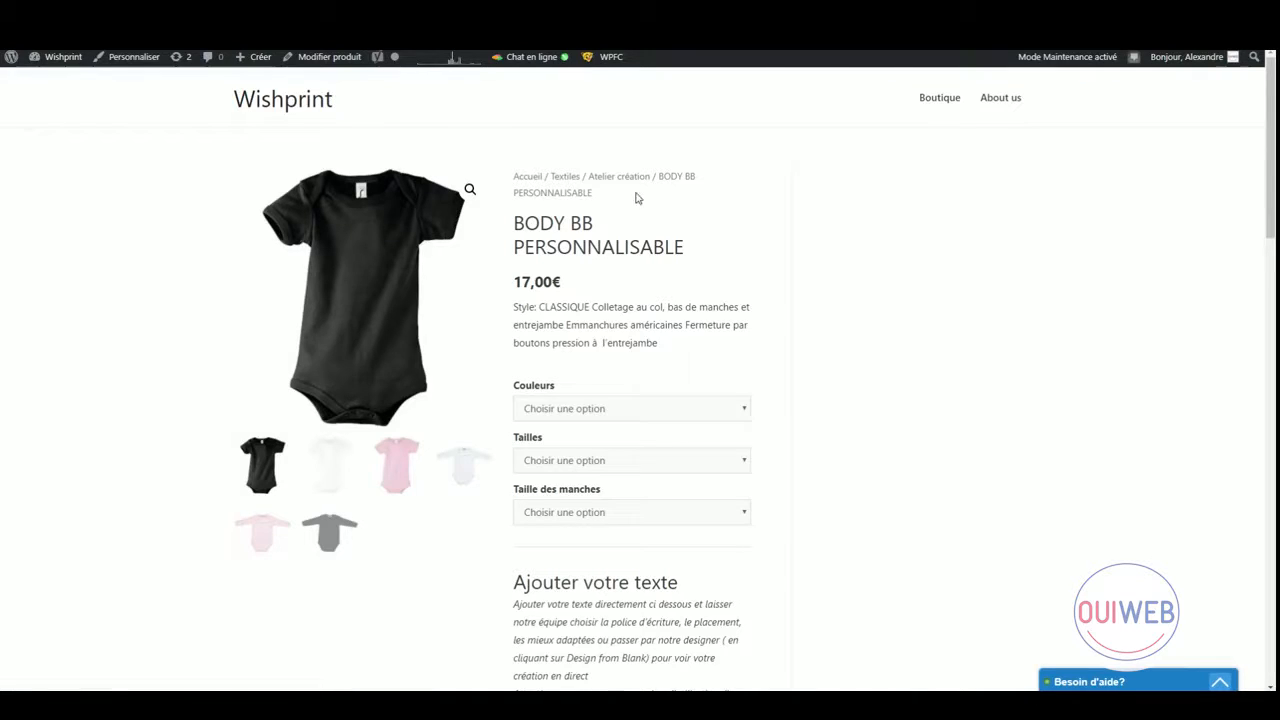
left_click(593, 410)
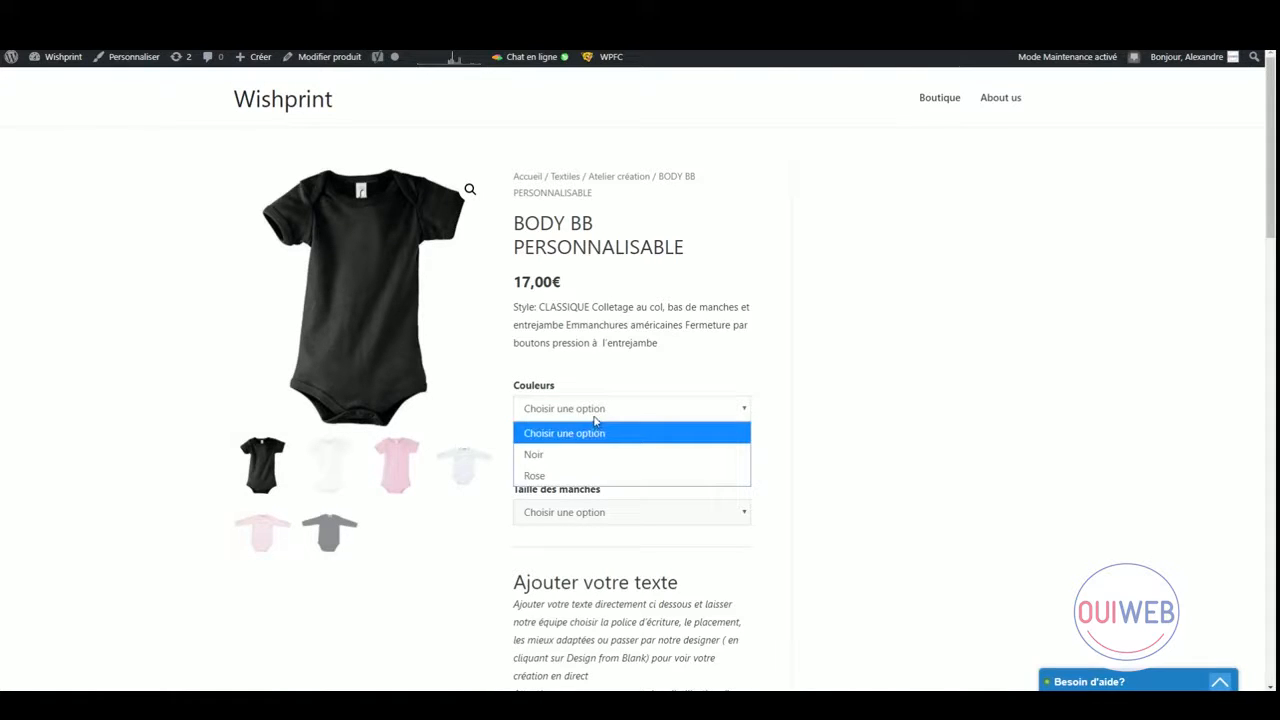
left_click(595, 419)
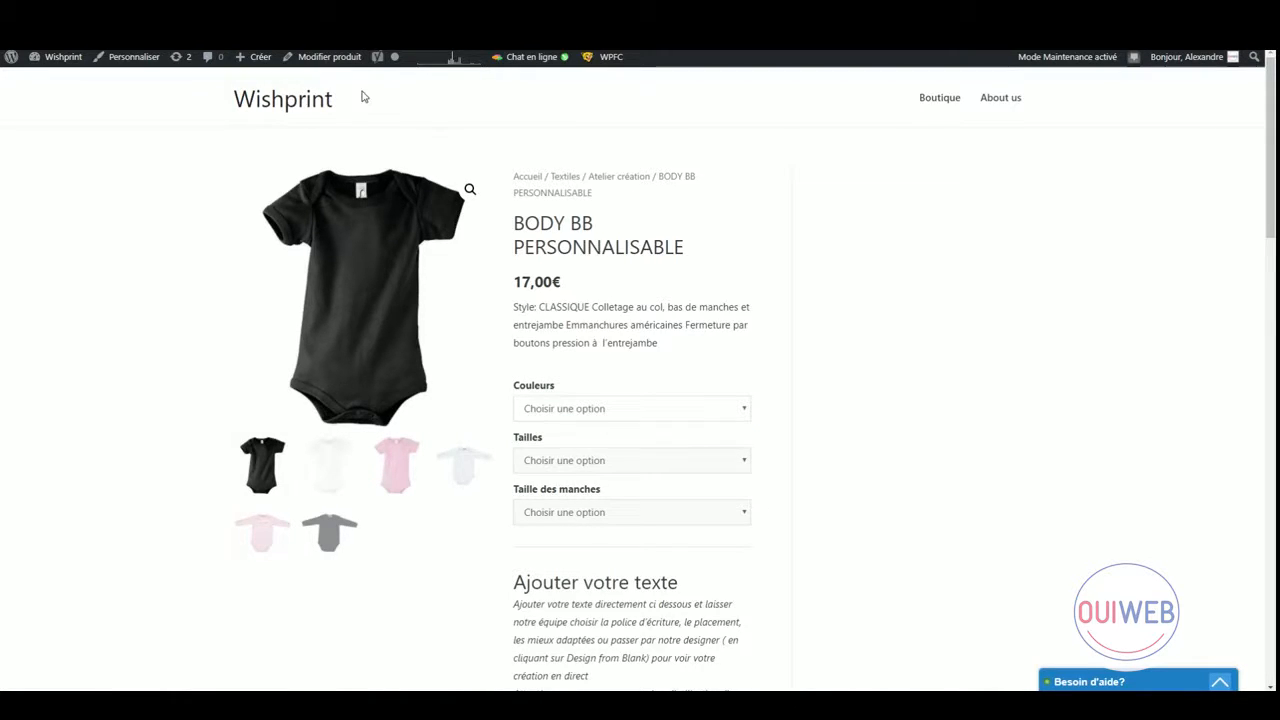
Return to the dashboard's themes page and open the customizer for the active Astra theme.
left_click(575, 14)
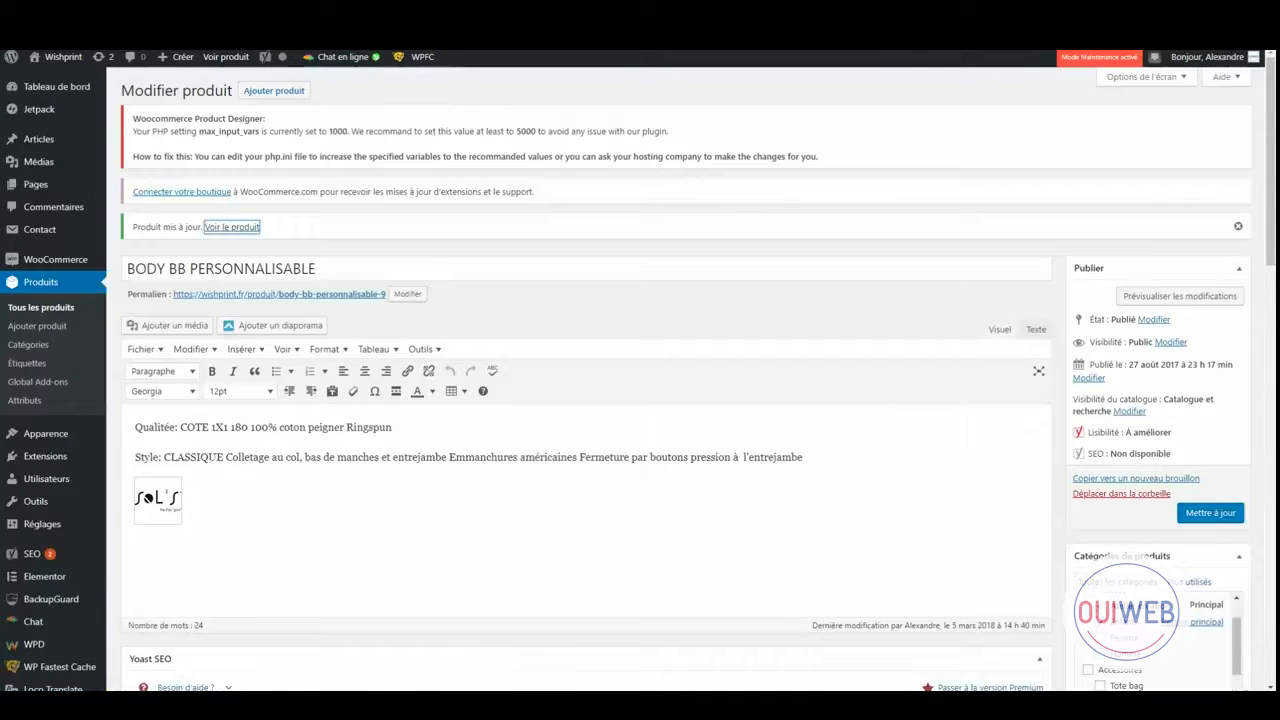
left_click(700, 14)
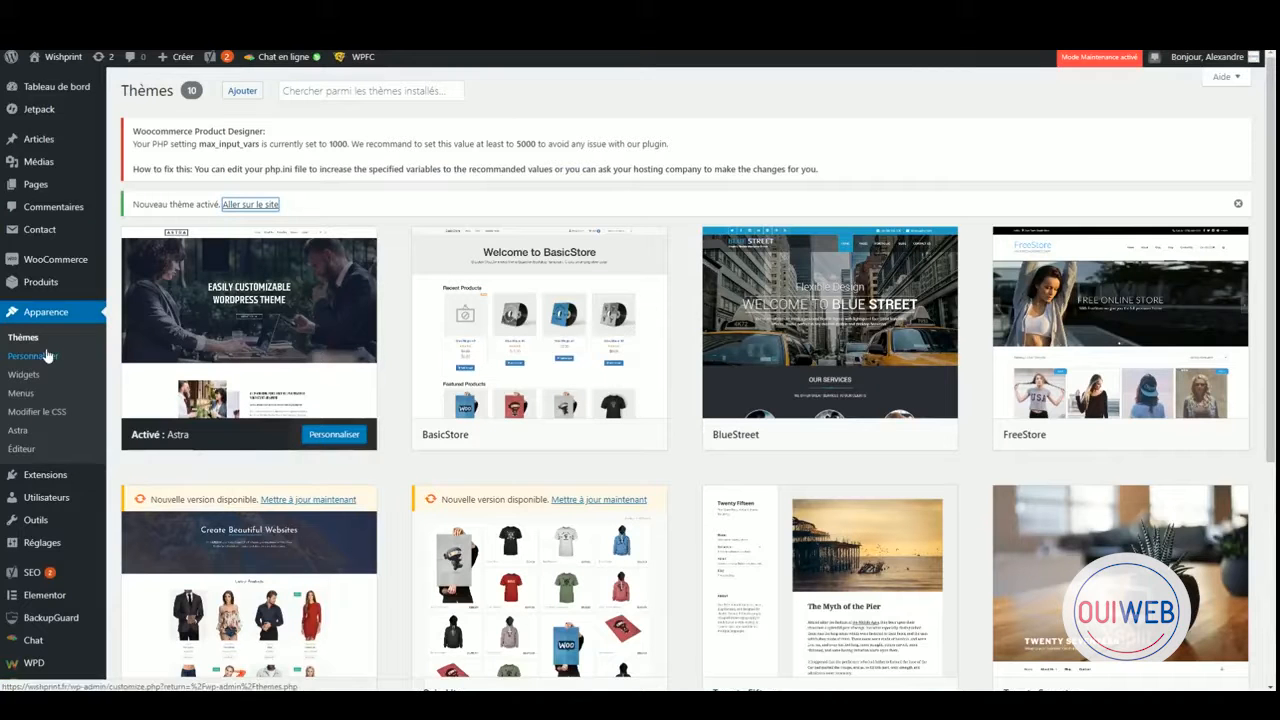
left_click(47, 355)
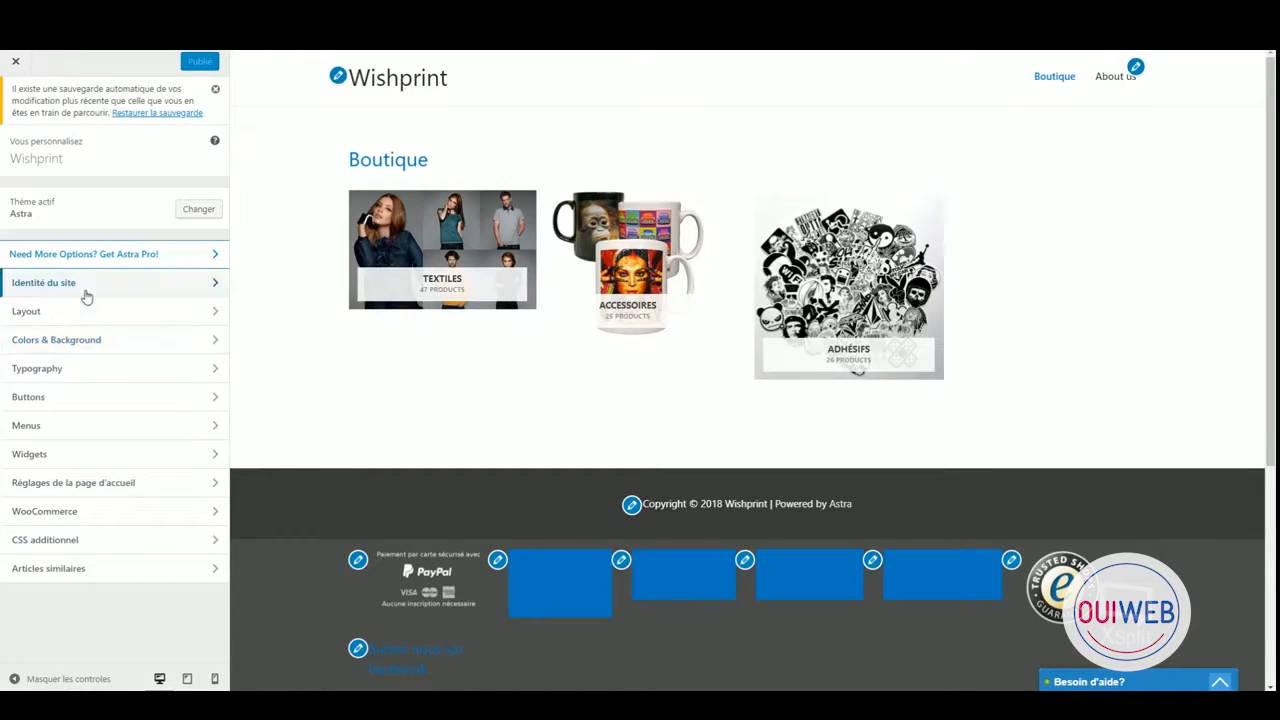
Set the body and content font family to Lato in the theme's base typography.
left_click(108, 370)
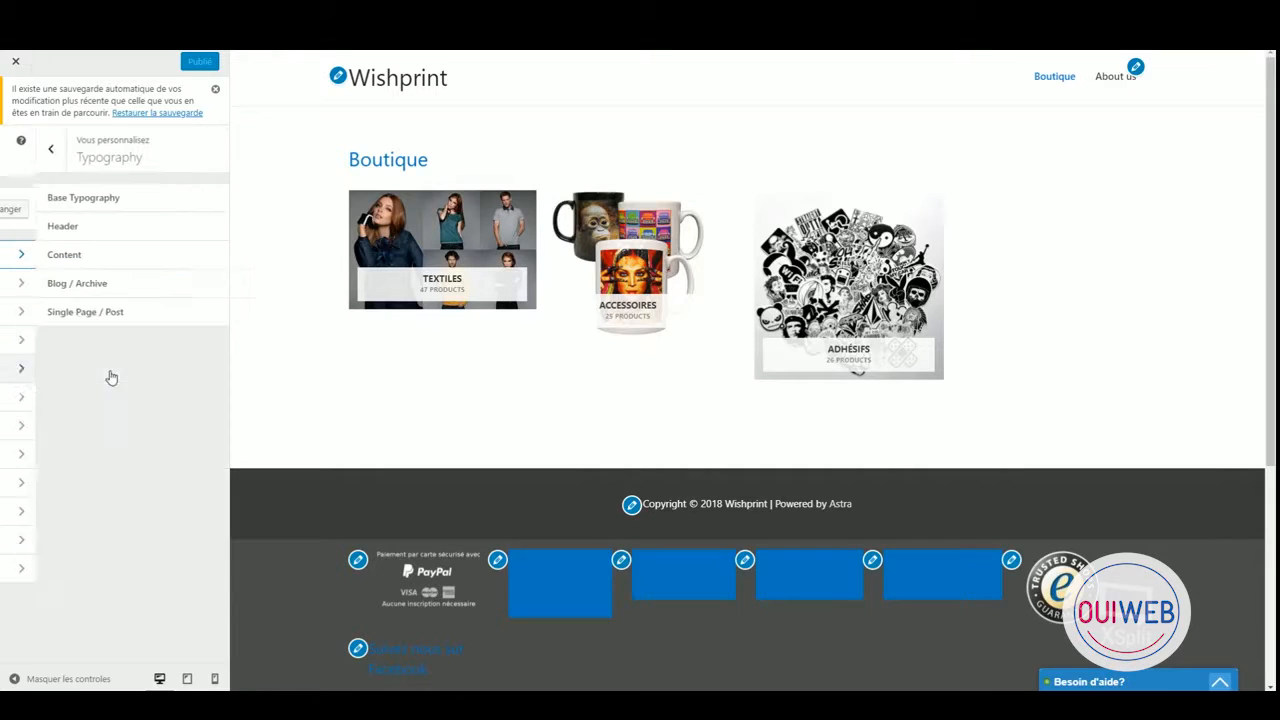
left_click(82, 199)
left_click(108, 261)
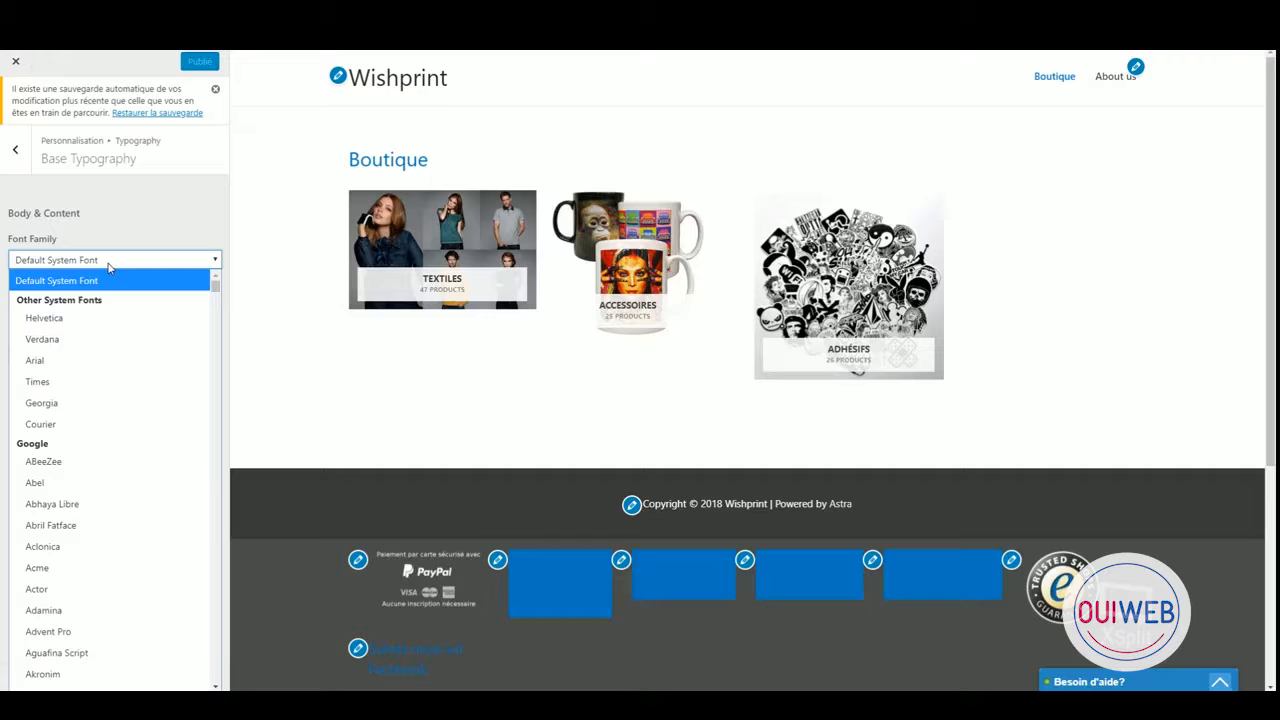
key("l")
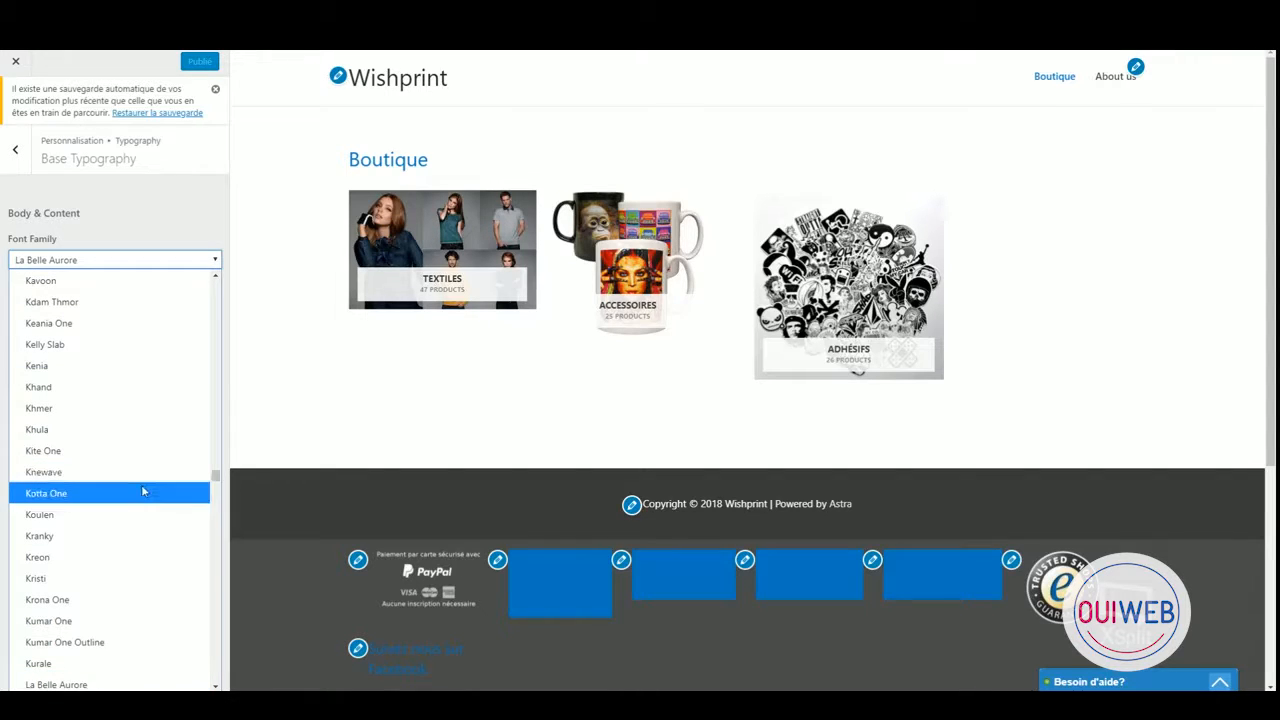
scroll(141, 484, "up", 2)
scroll(141, 490, "down", 5)
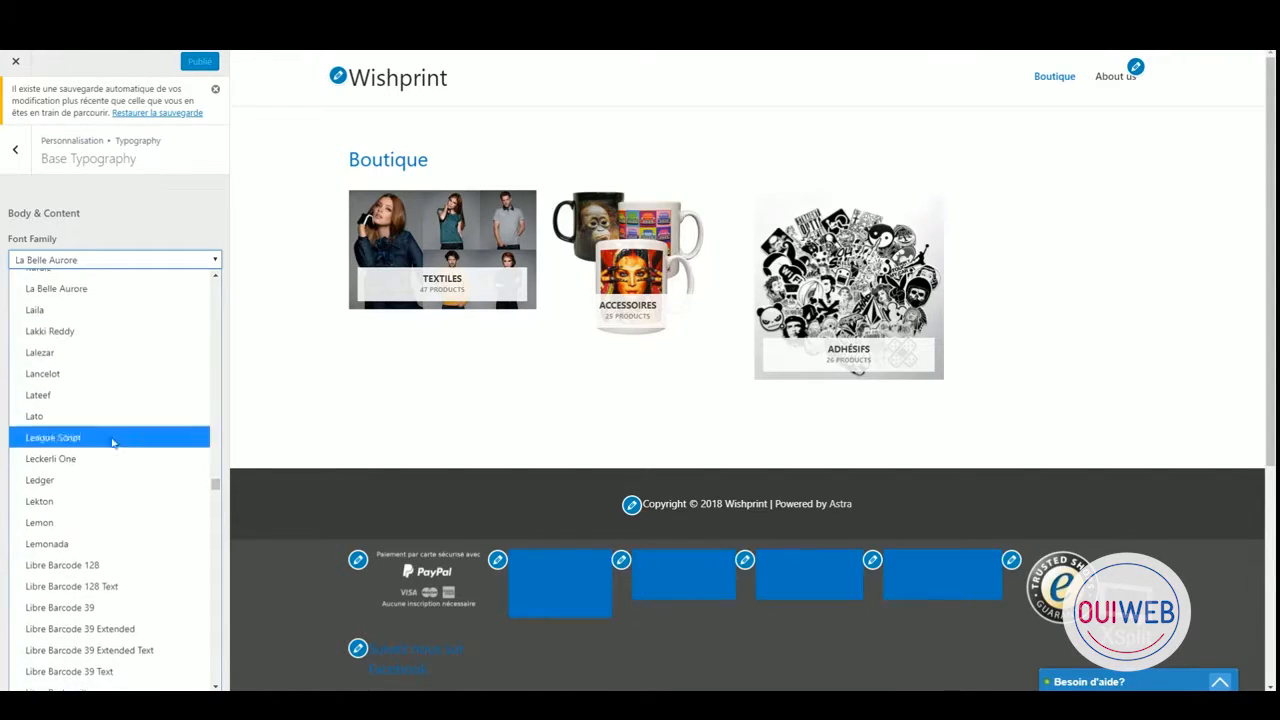
left_click(100, 420)
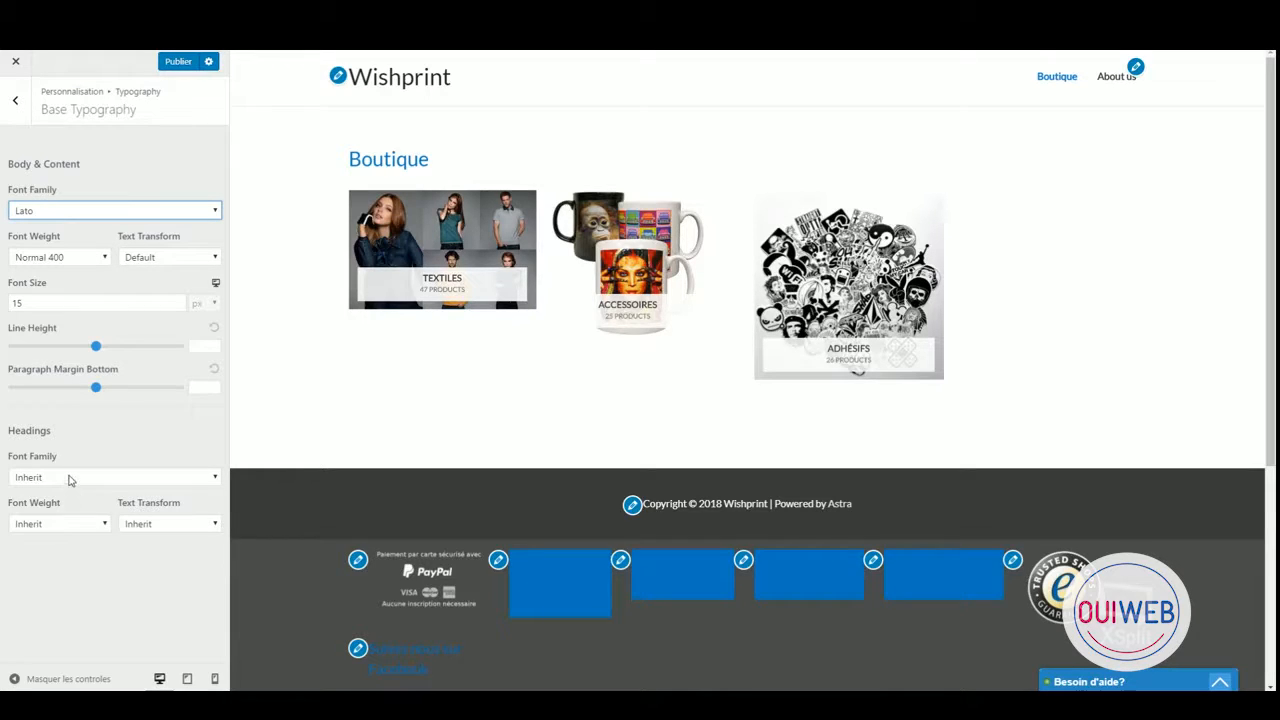
Examine the header and blog/archive typography settings, and return to the customizer's main list of sections.
left_click(15, 99)
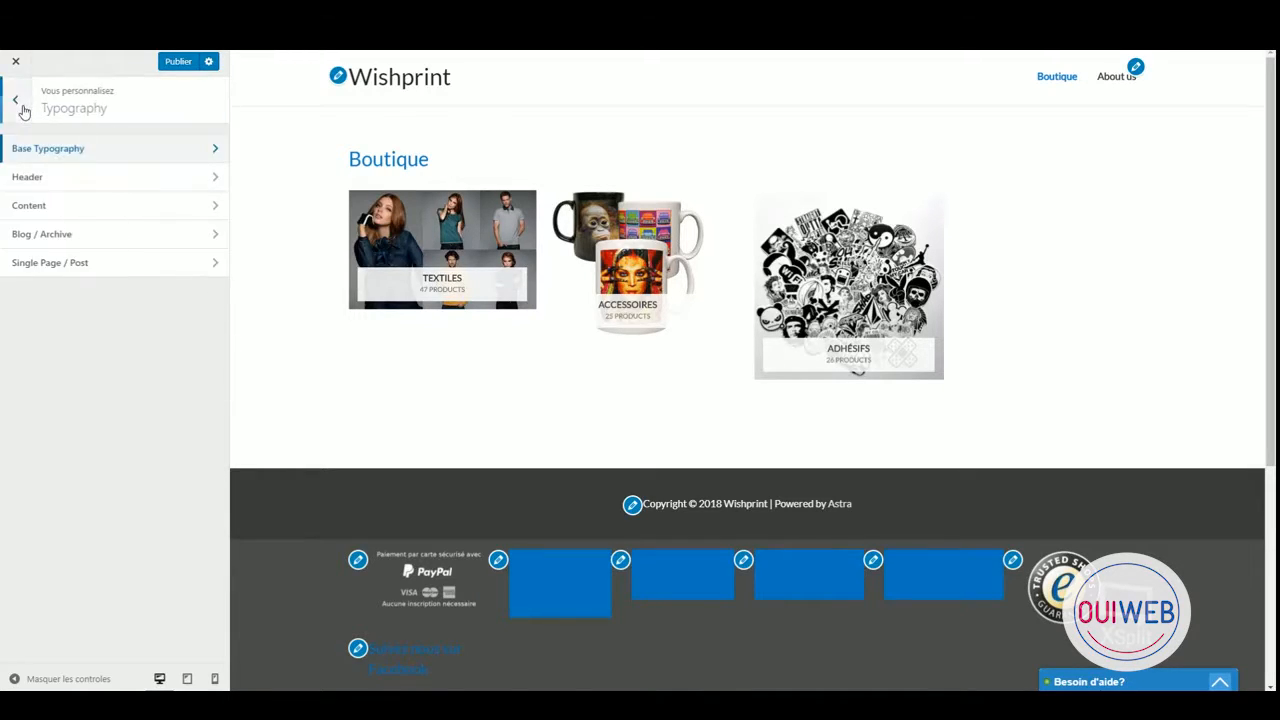
left_click(48, 188)
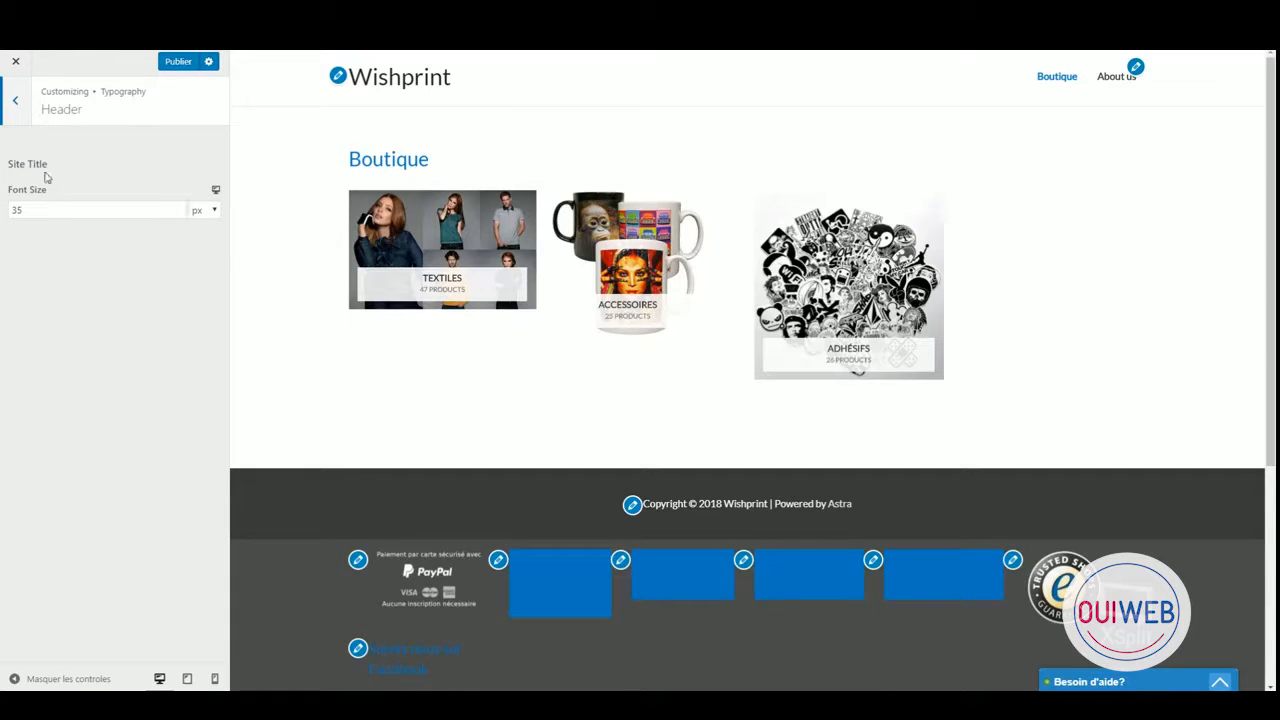
left_click(24, 110)
left_click(76, 236)
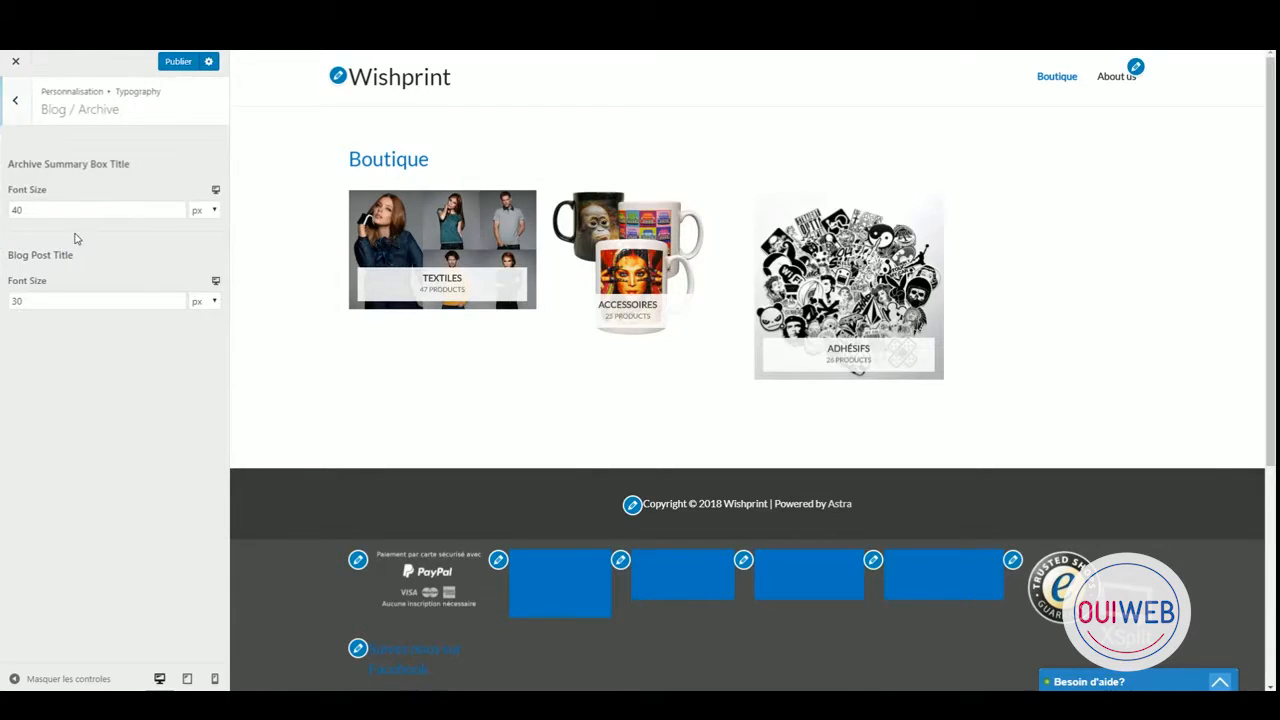
left_click(20, 106)
left_click(22, 107)
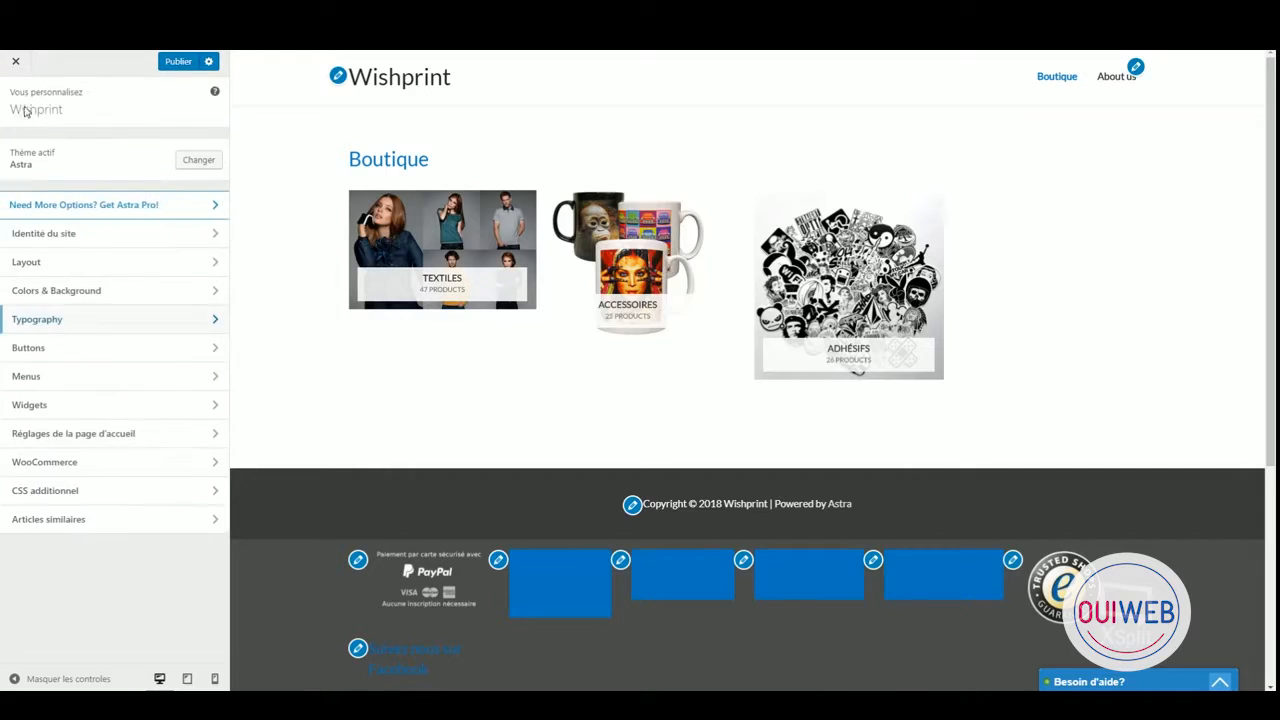
Shorten the footer bar's custom text to "Copyright © [current_year] [site_title]", removing the separator and the theme author credit.
left_click(102, 272)
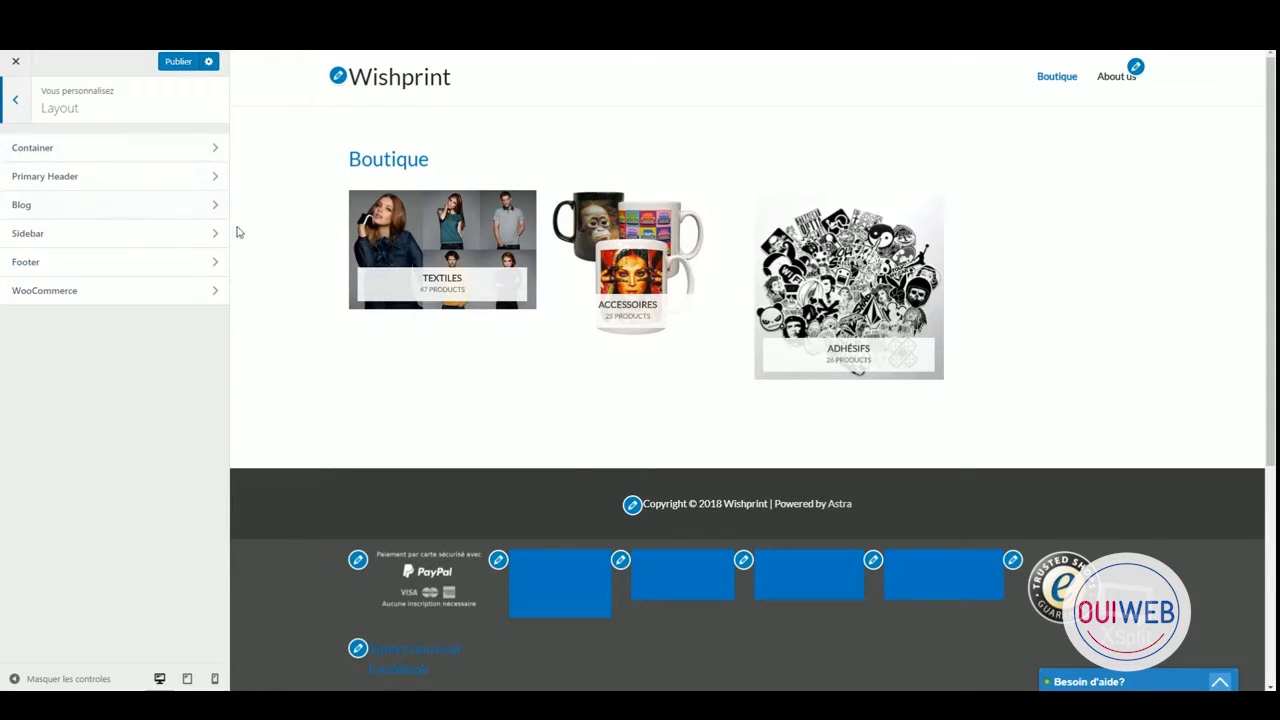
left_click(16, 101)
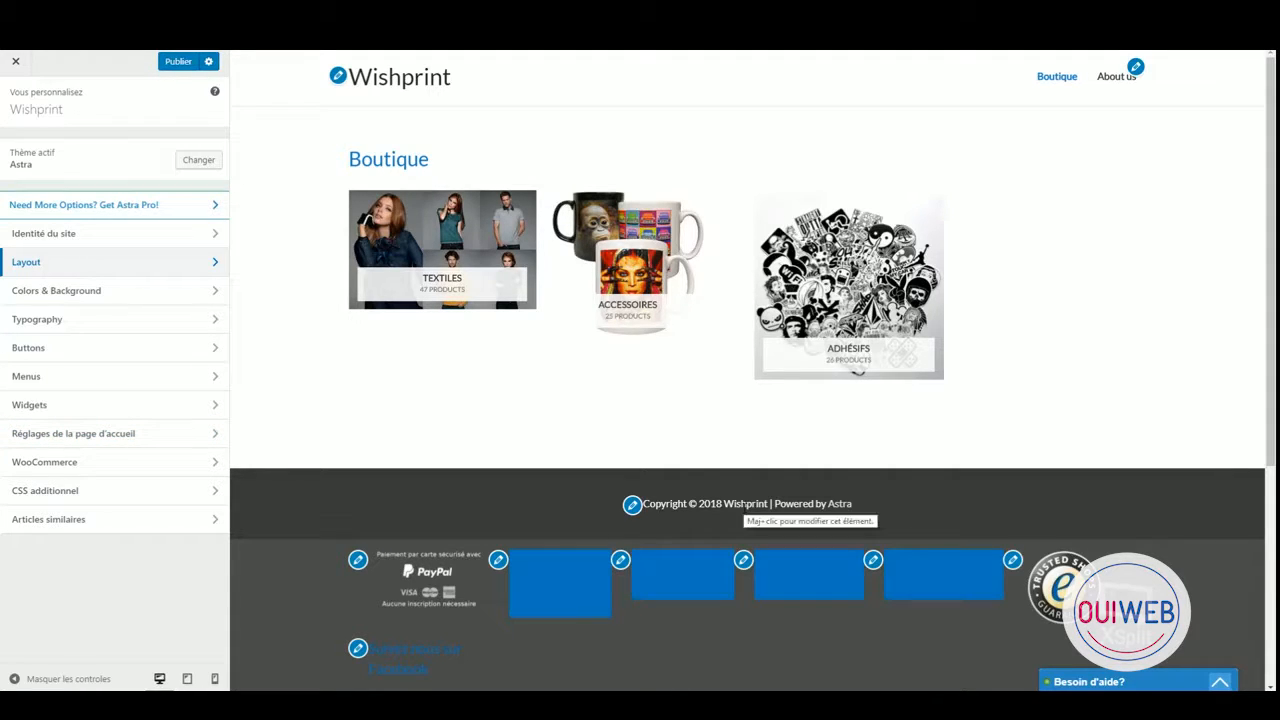
left_click(633, 506)
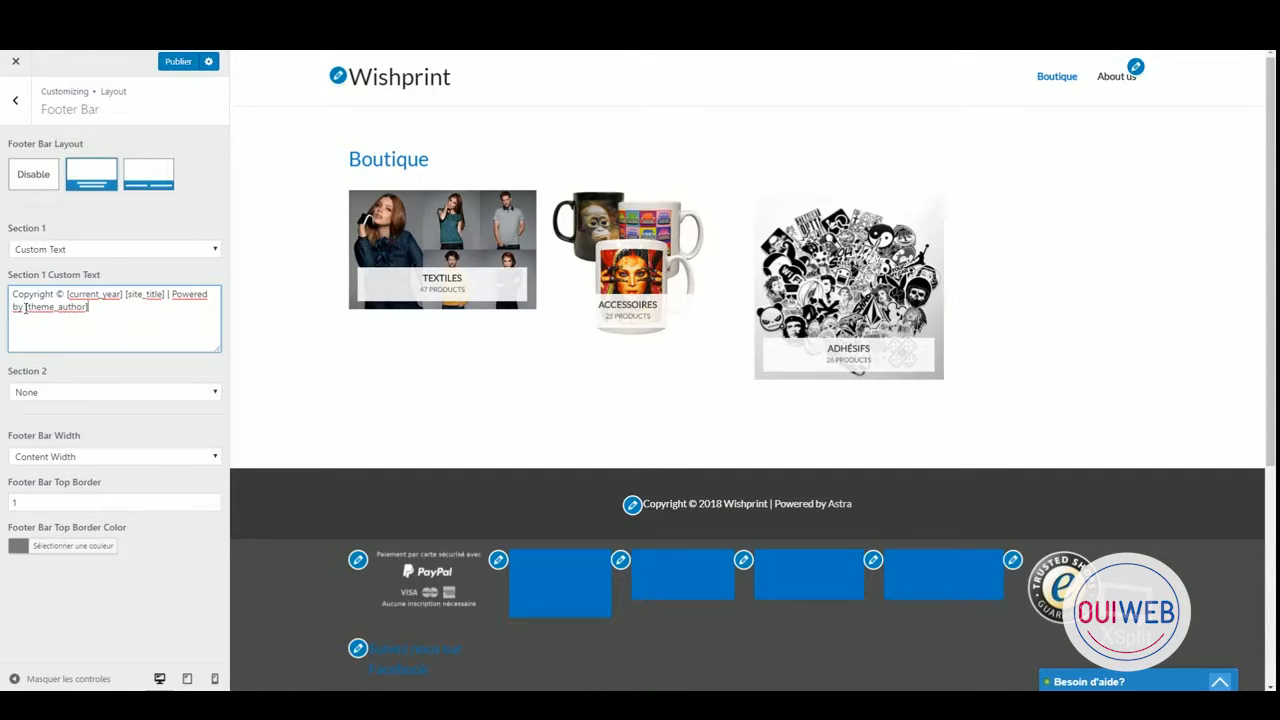
left_click_drag(26, 308, 97, 313)
type("Wishprin")
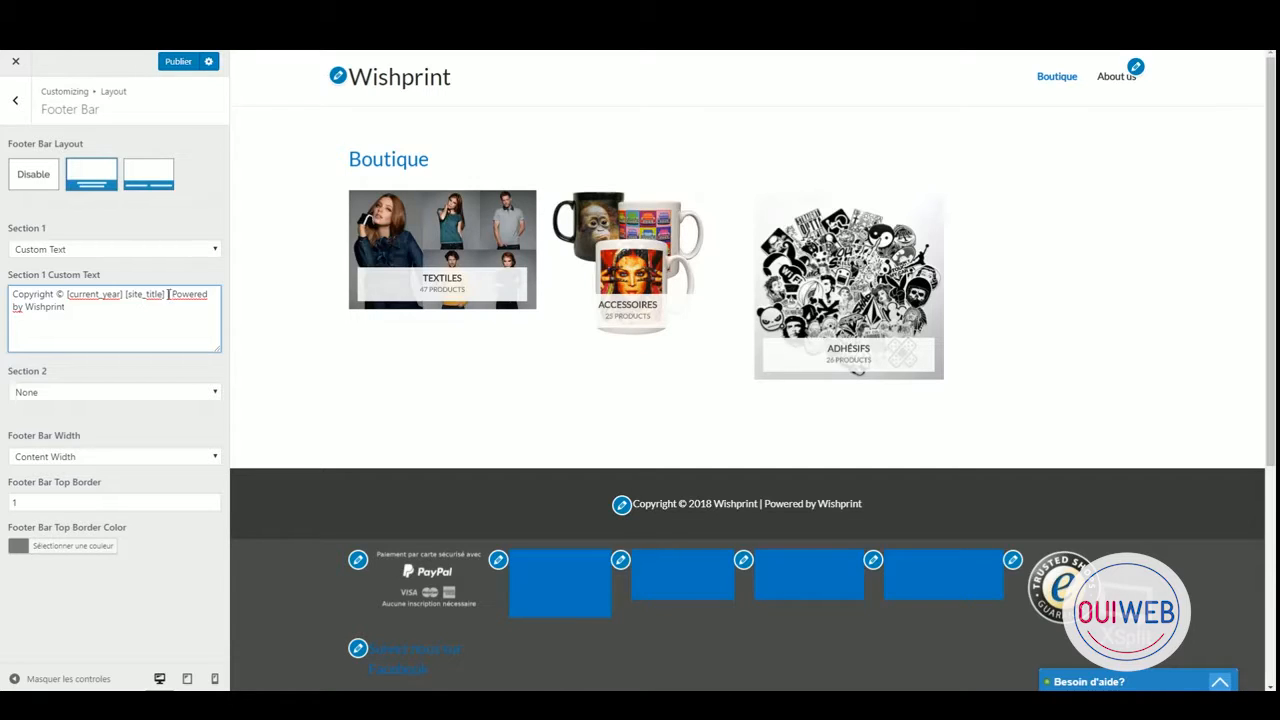
left_click_drag(168, 294, 110, 340)
key("BackSpace")
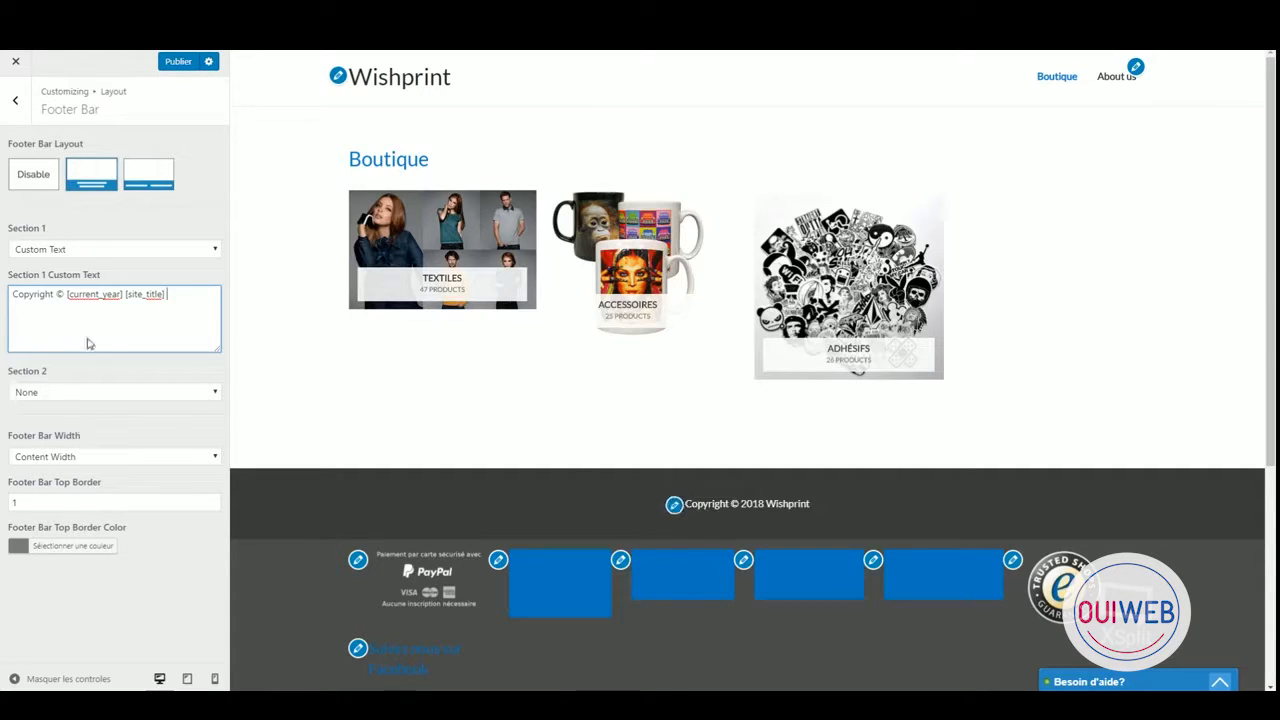
Return to the layout settings and choose the primary header layout with the logo centred above the menu.
left_click(87, 181)
left_click(15, 102)
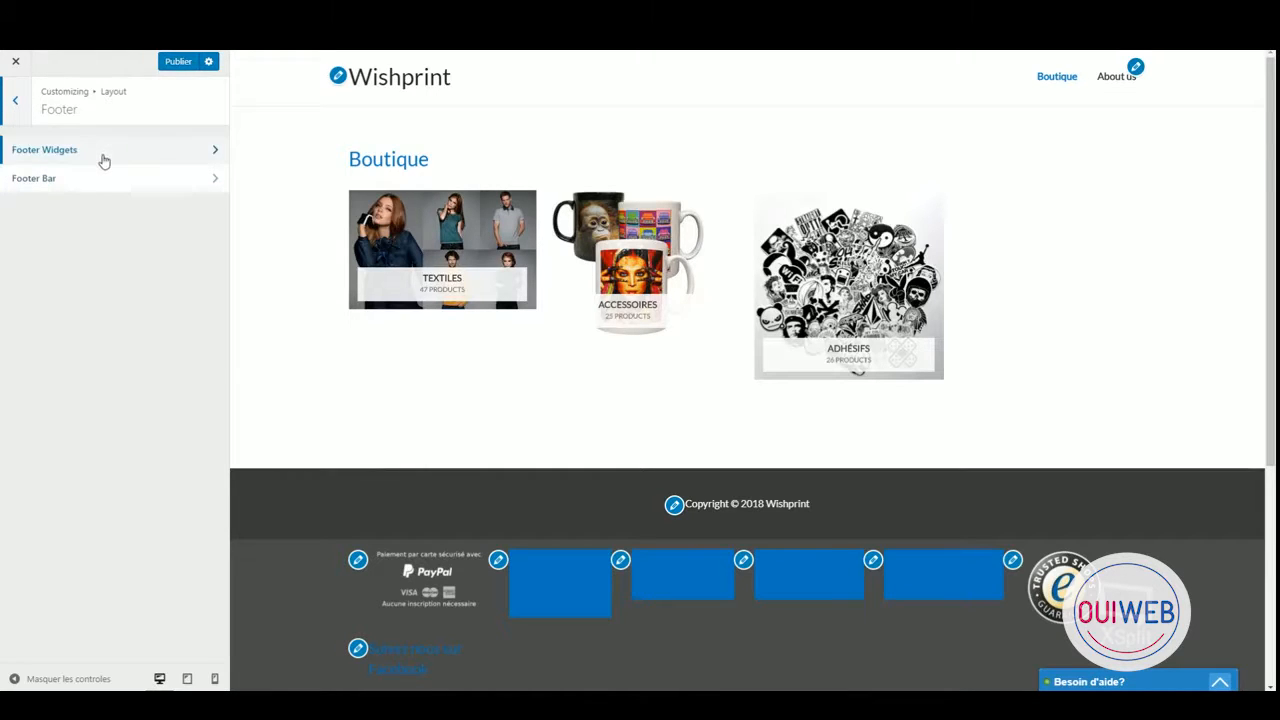
left_click(18, 100)
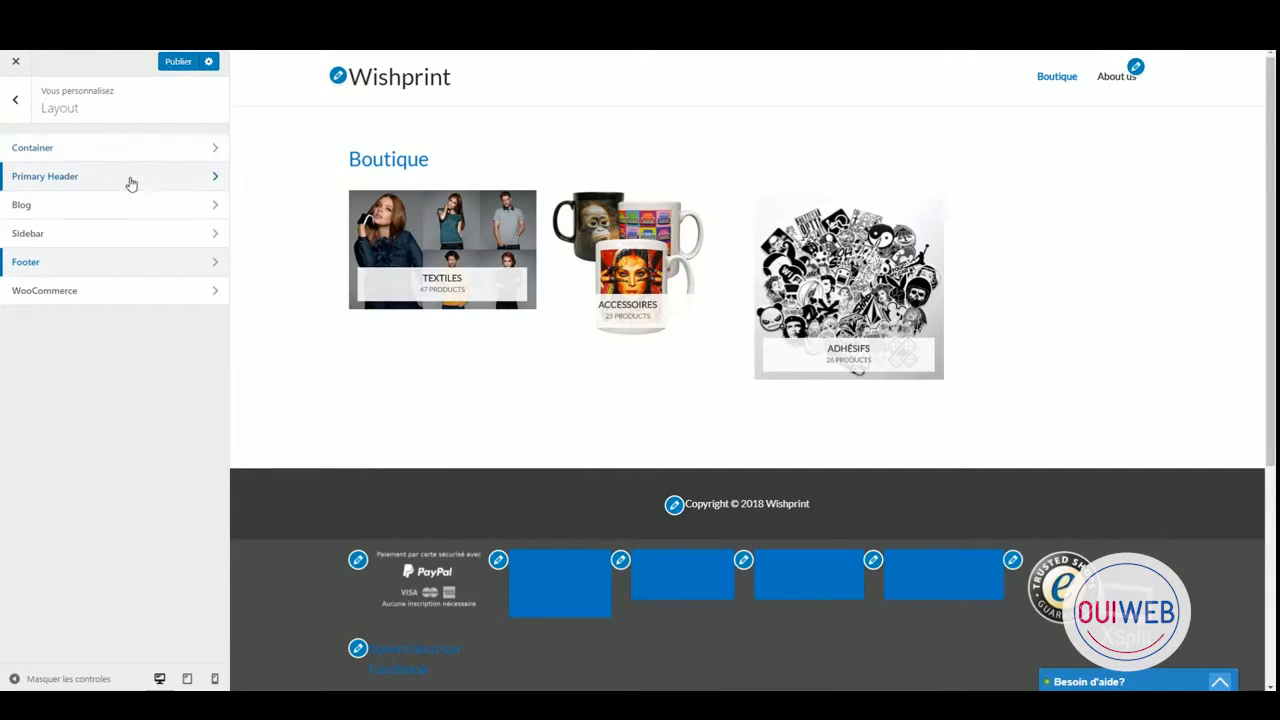
left_click(130, 177)
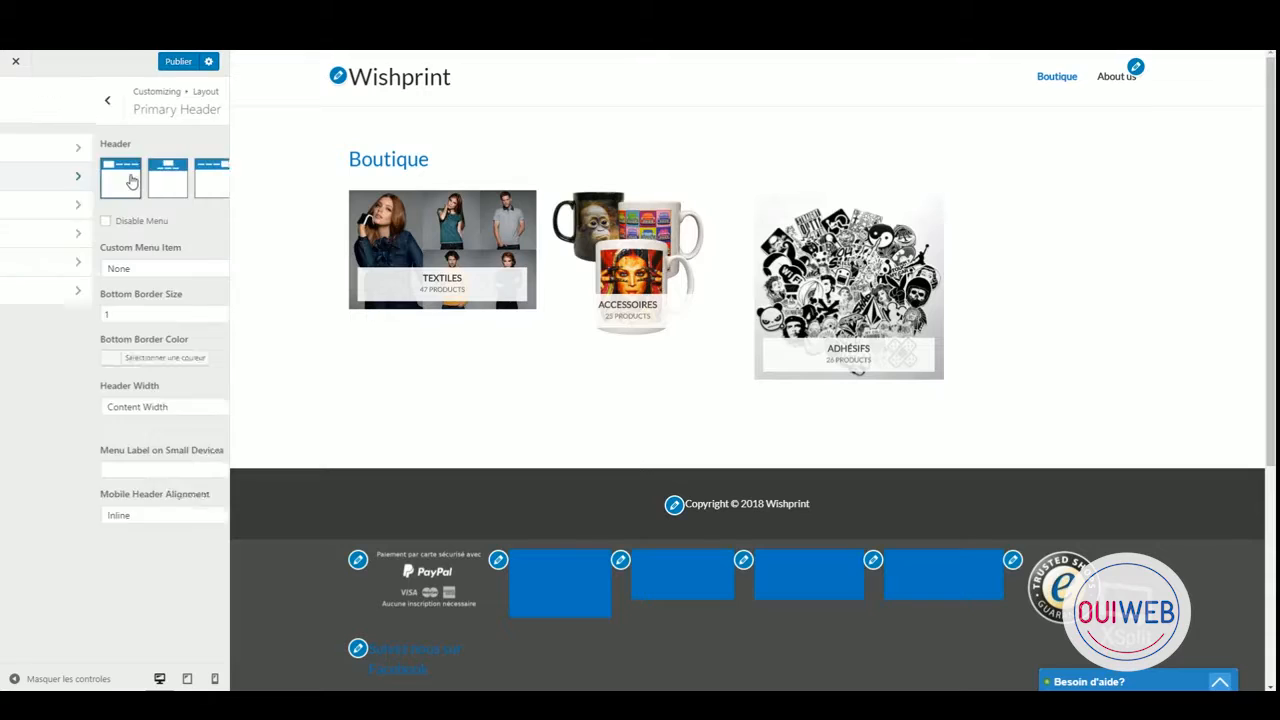
left_click(78, 185)
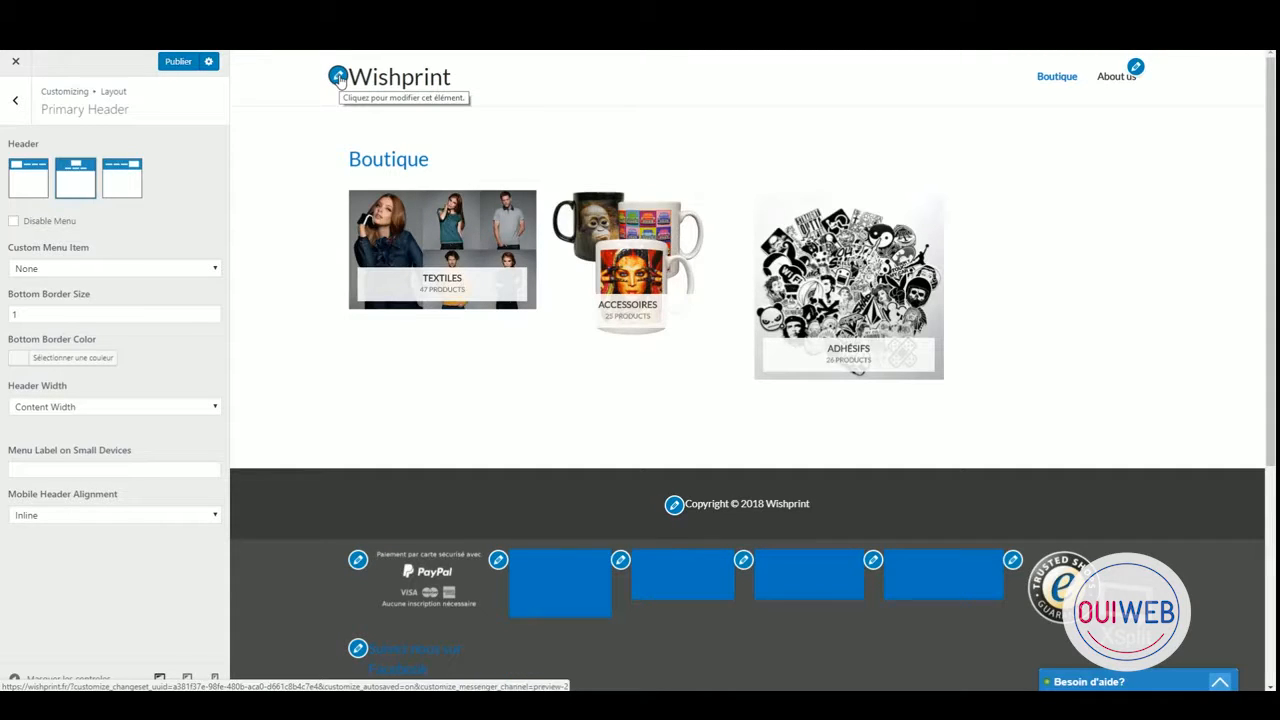
Set the blue Wishprint image from the media library as the site logo, cropped to the suggested area.
left_click(338, 77)
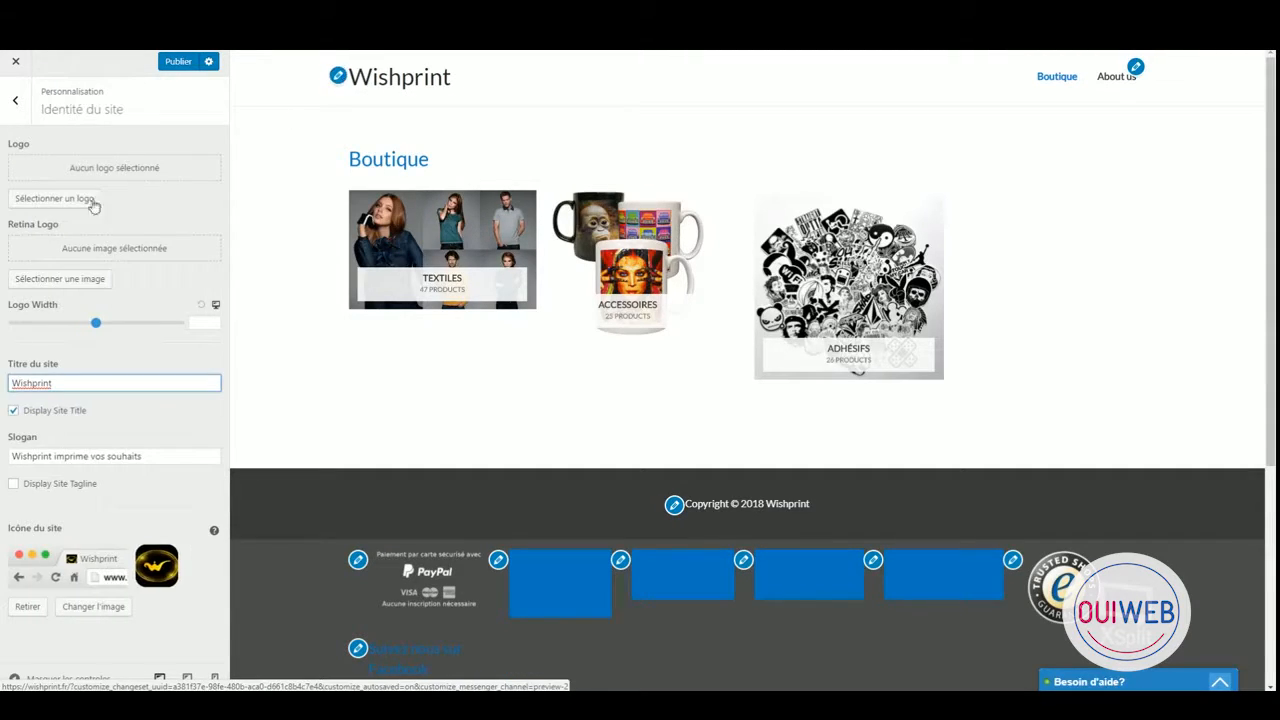
left_click(50, 199)
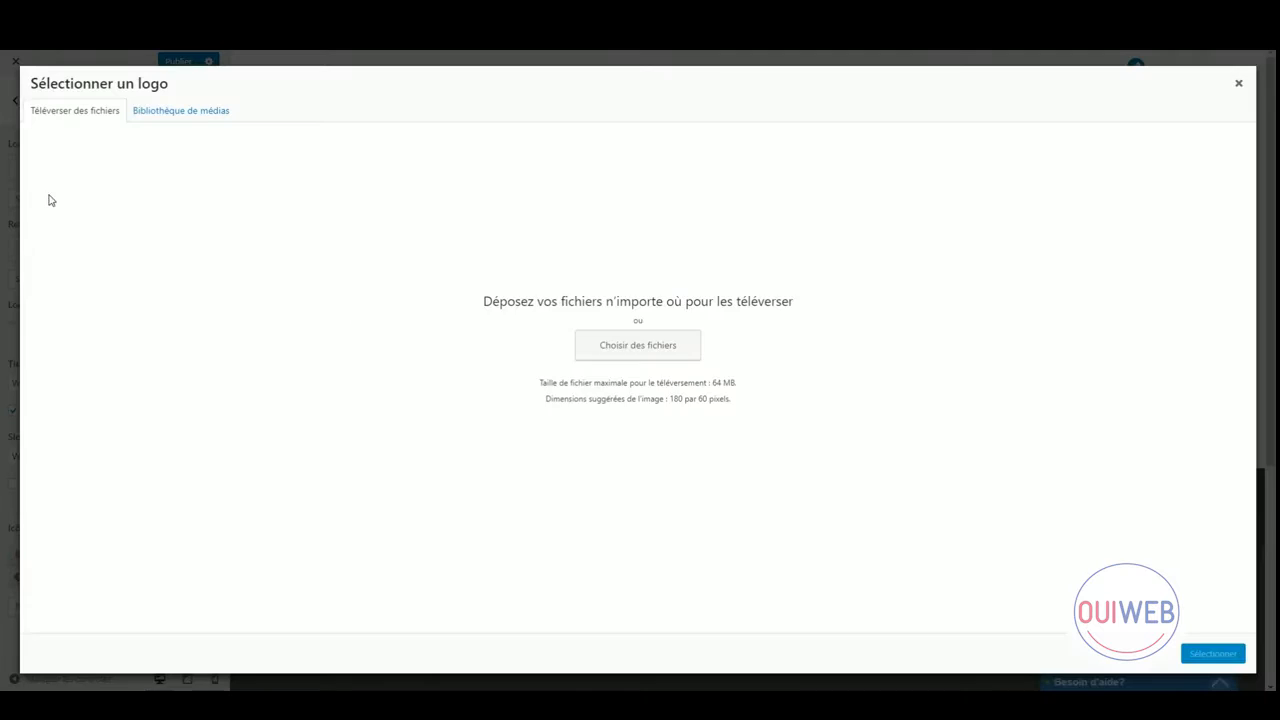
left_click(170, 114)
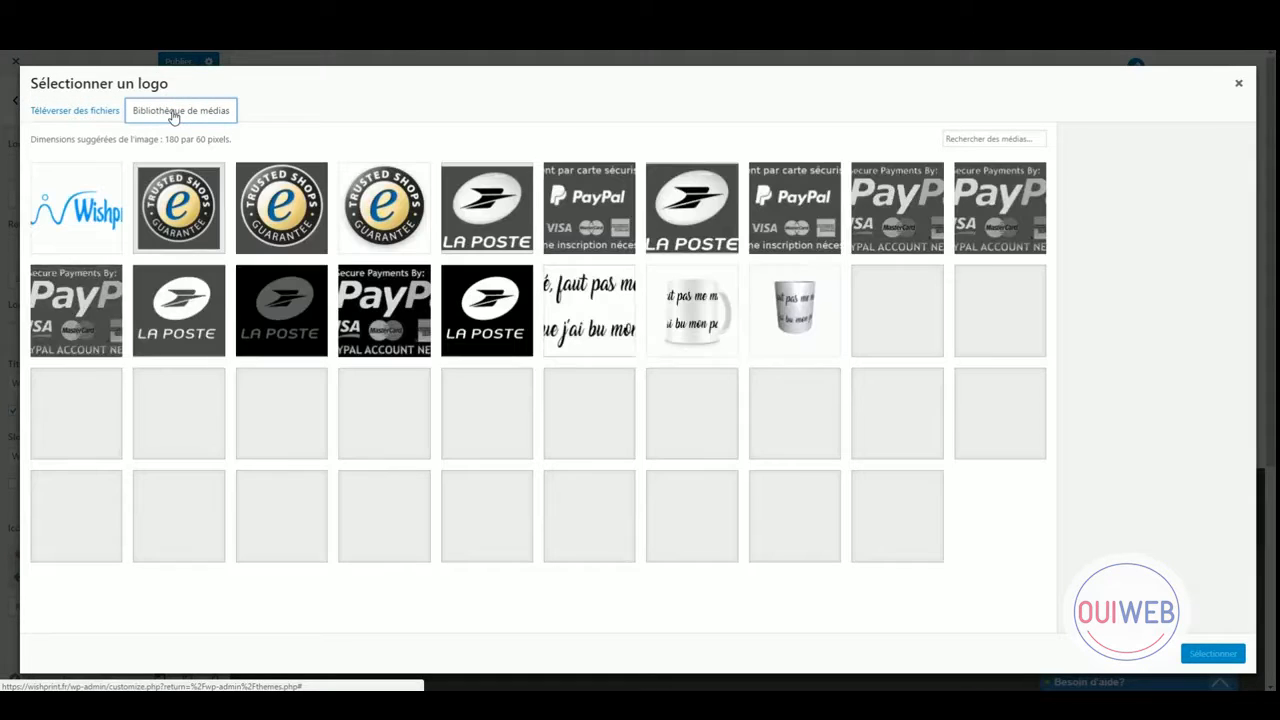
left_click(84, 205)
left_click(1210, 654)
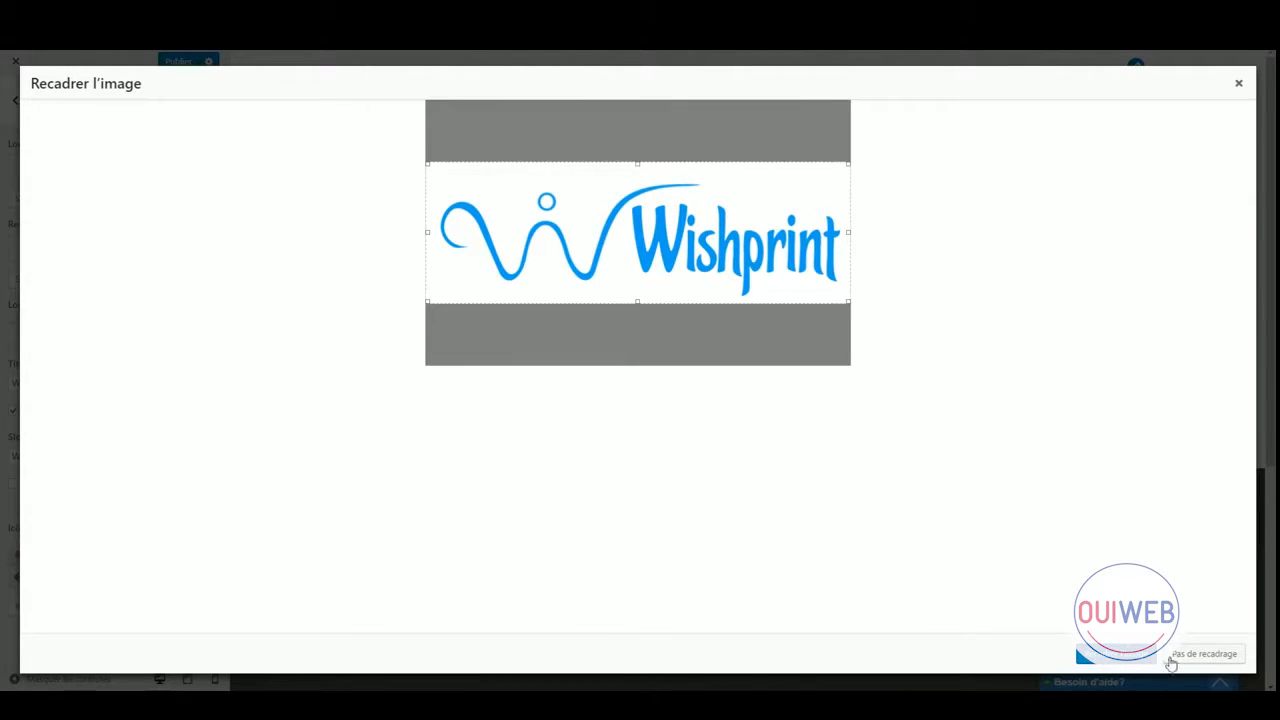
left_click(1135, 655)
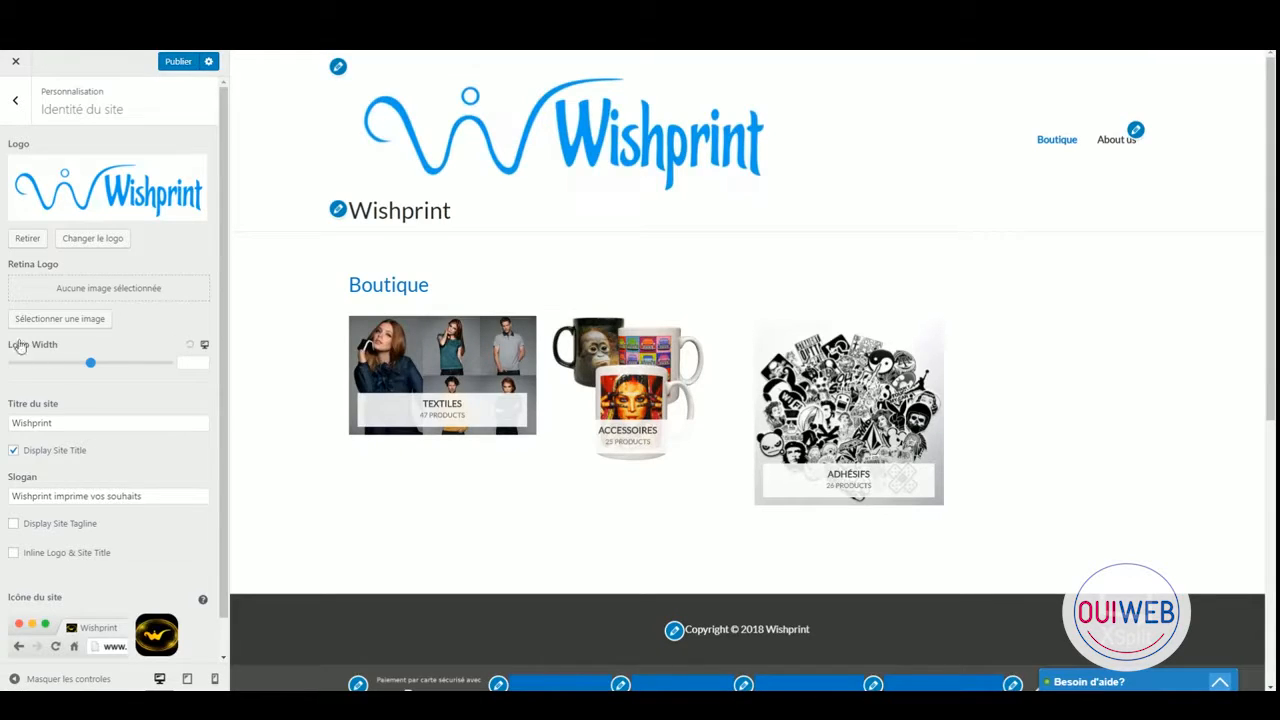
Reduce the logo width to 263 and turn off the display of the site title.
left_click_drag(90, 362, 73, 364)
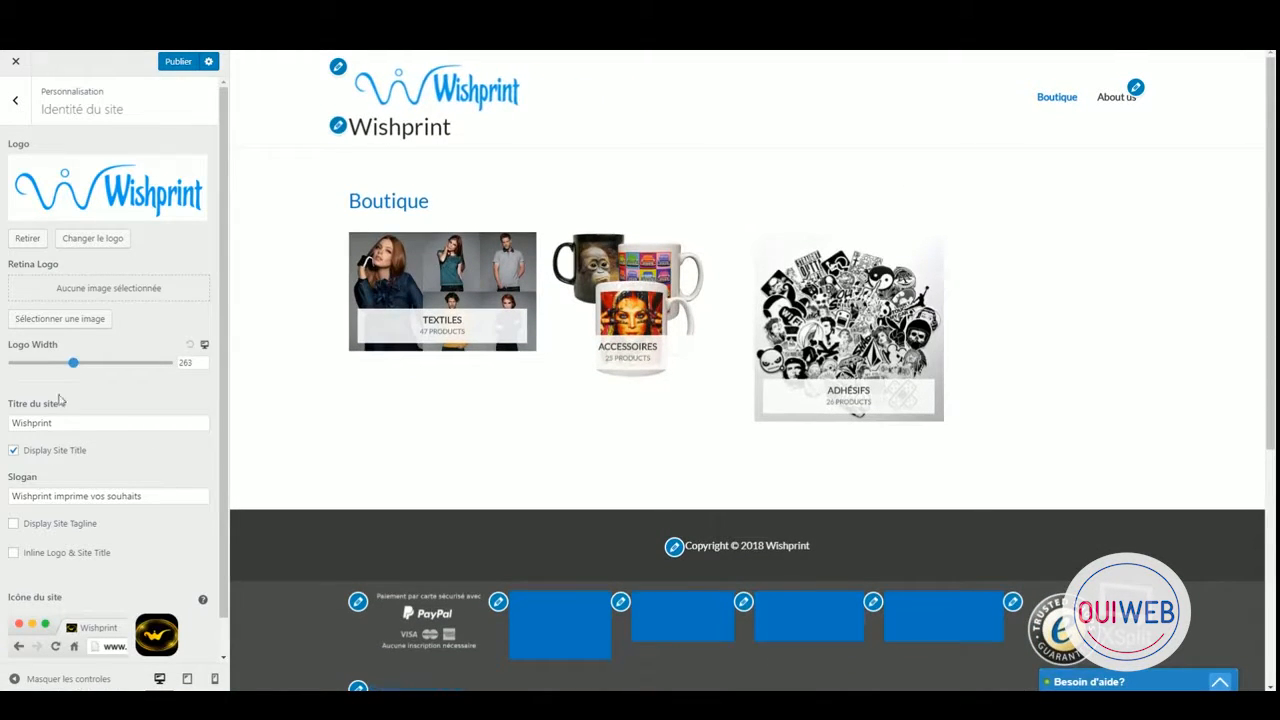
left_click(13, 450)
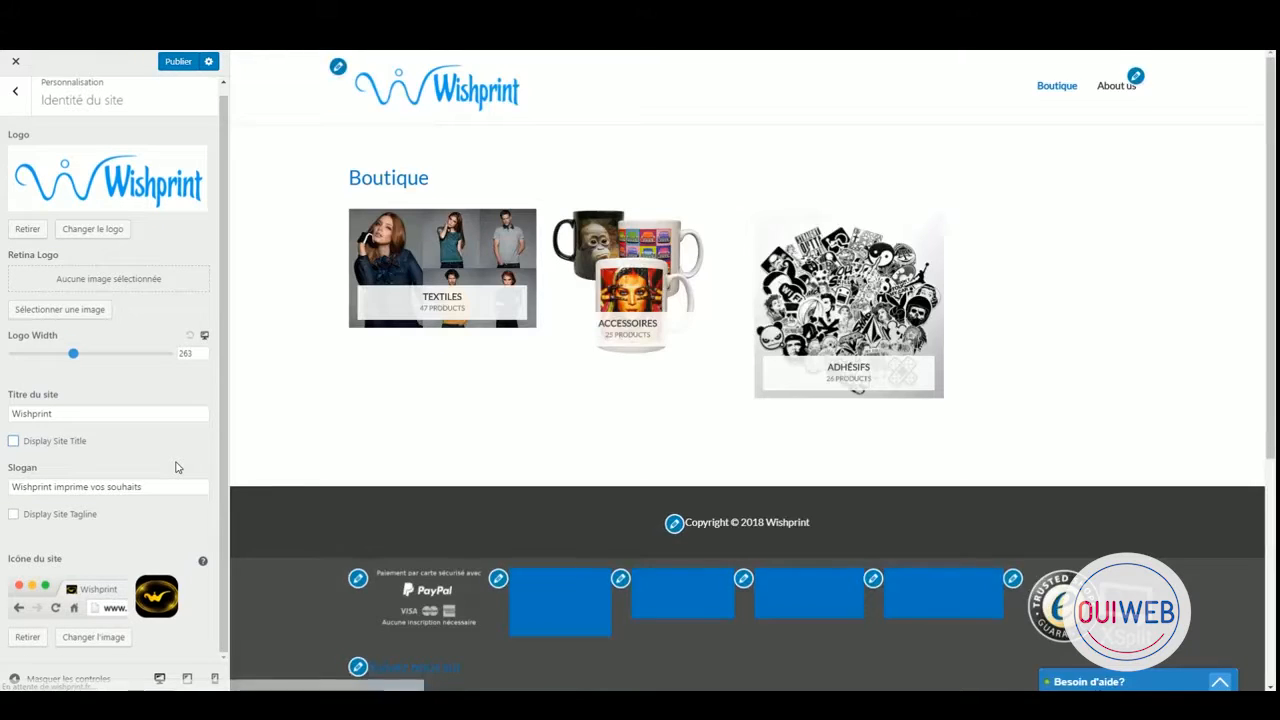
left_click(15, 91)
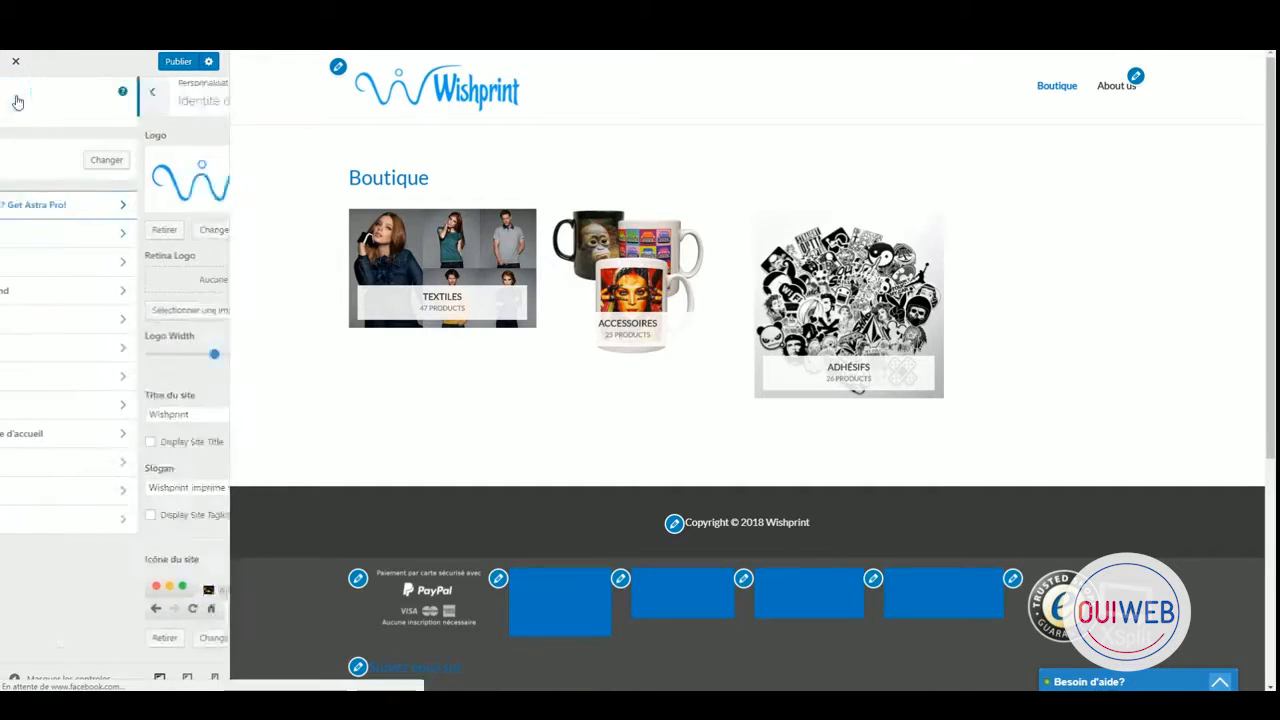
Try the primary header layout with the logo on the right, and reapply the centred-logo layout.
left_click(95, 272)
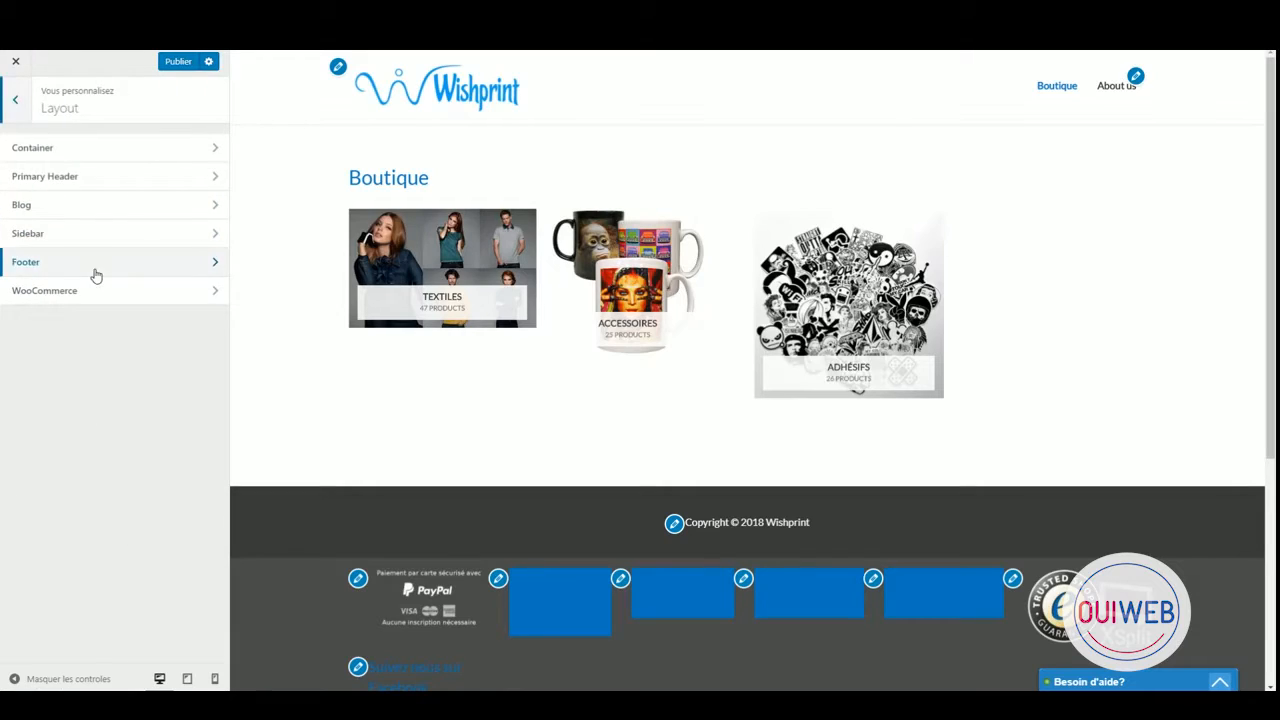
left_click(91, 171)
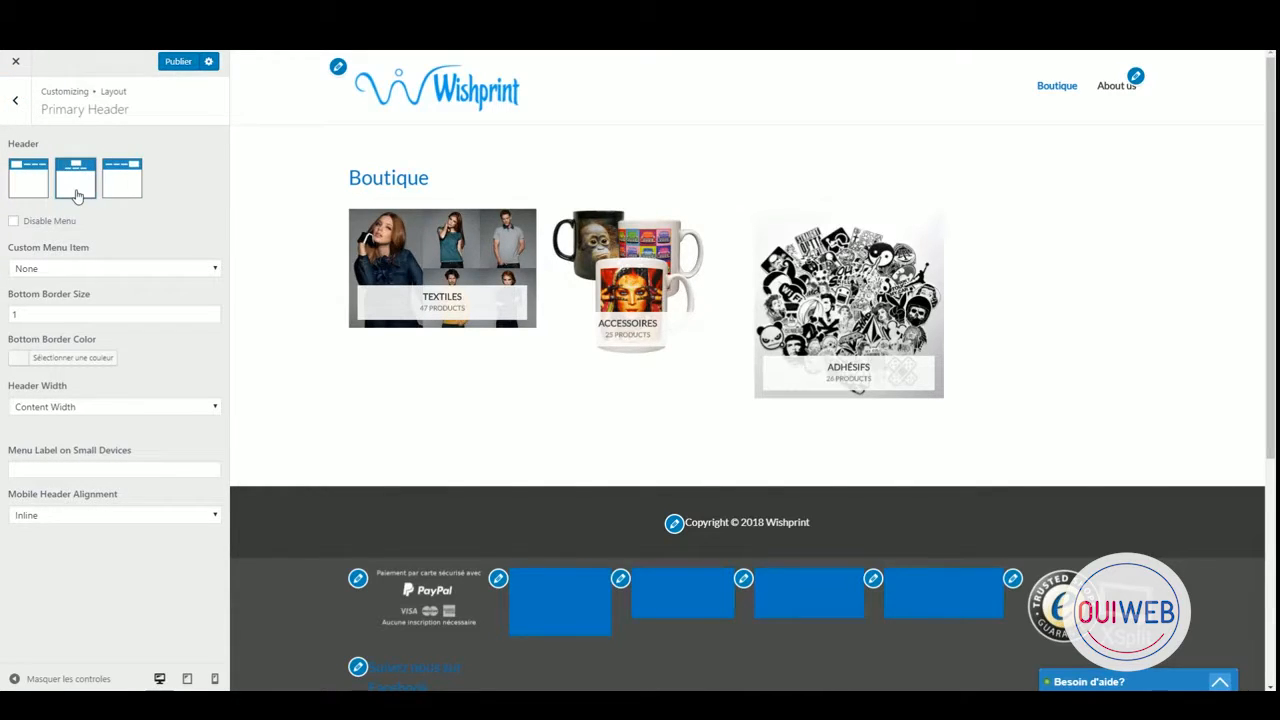
left_click(95, 270)
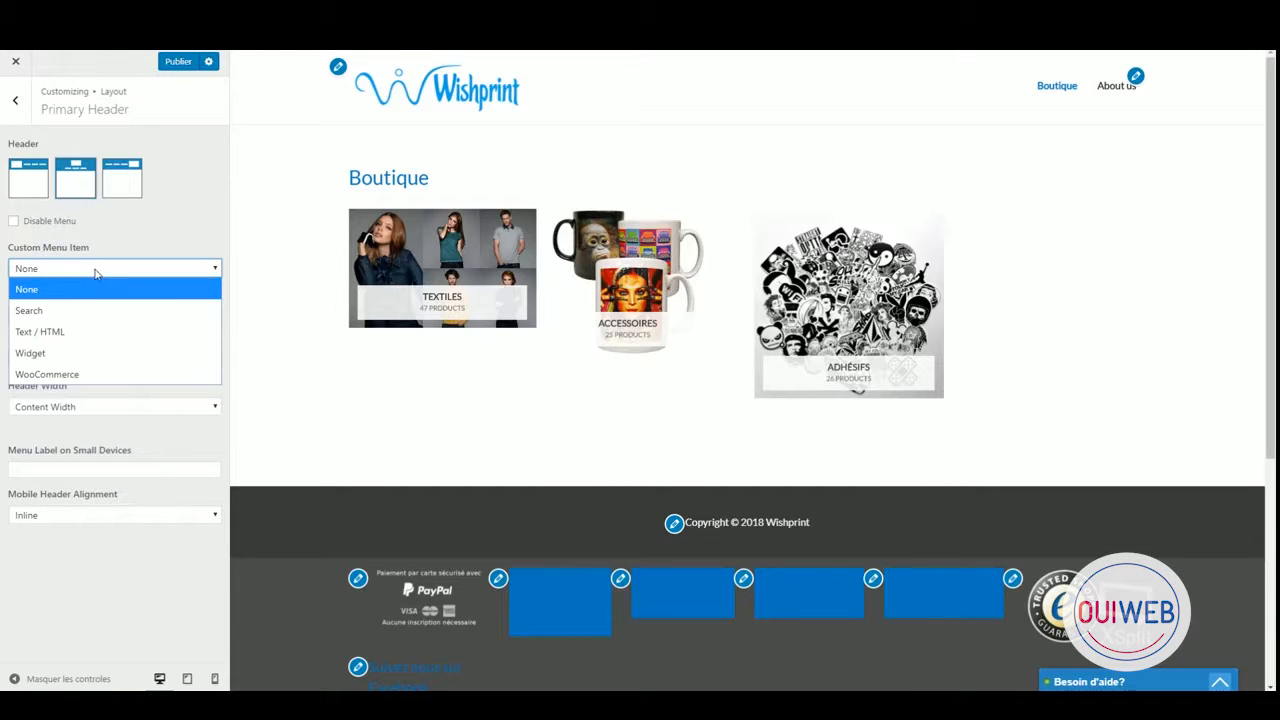
left_click(97, 269)
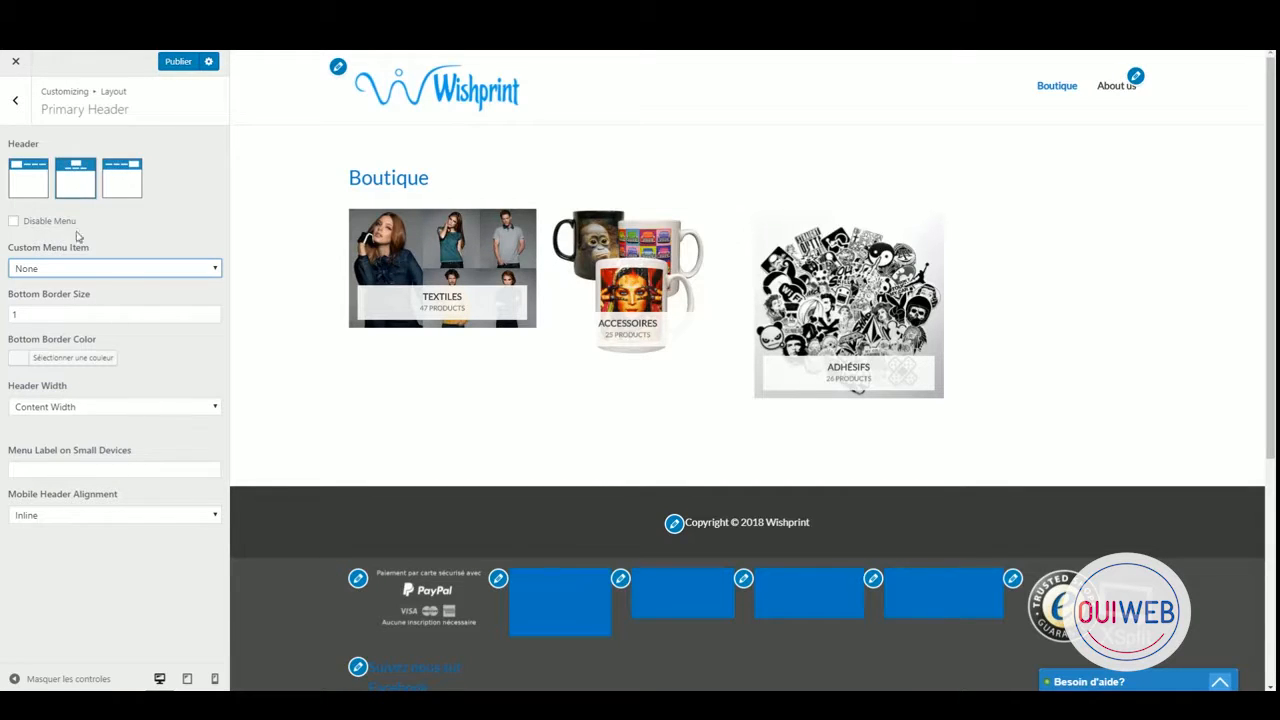
left_click(110, 191)
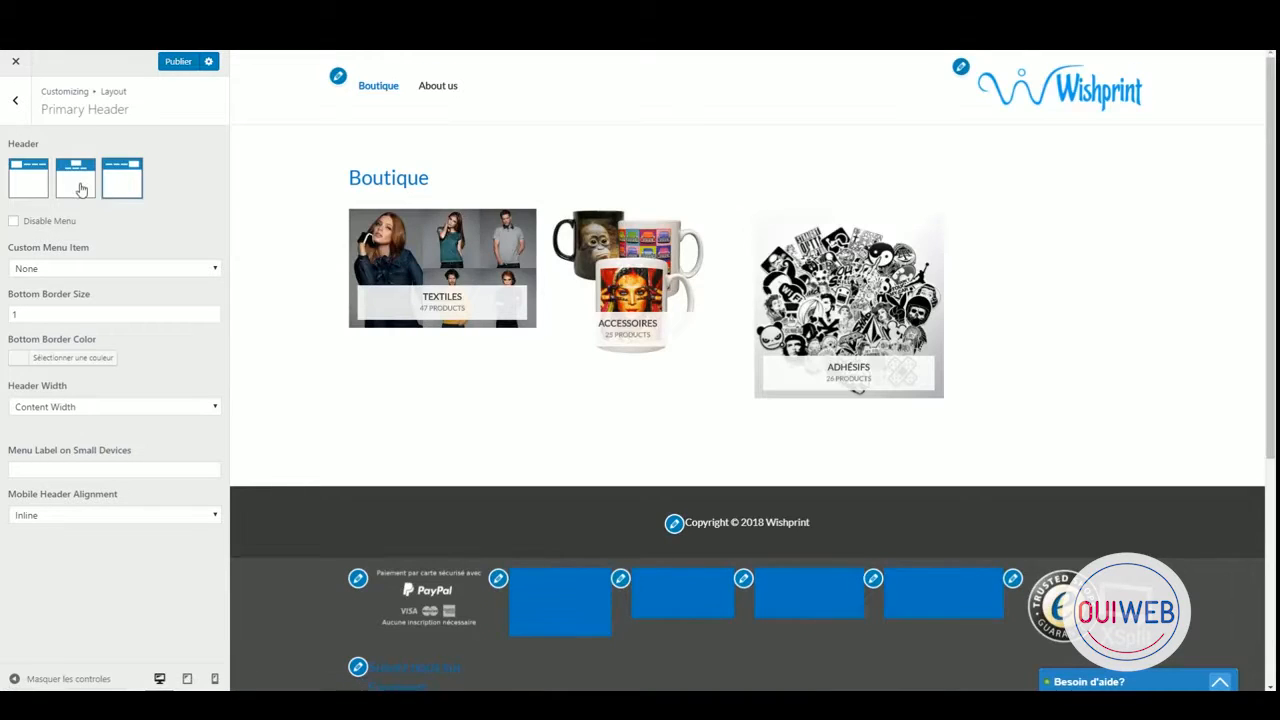
left_click(81, 187)
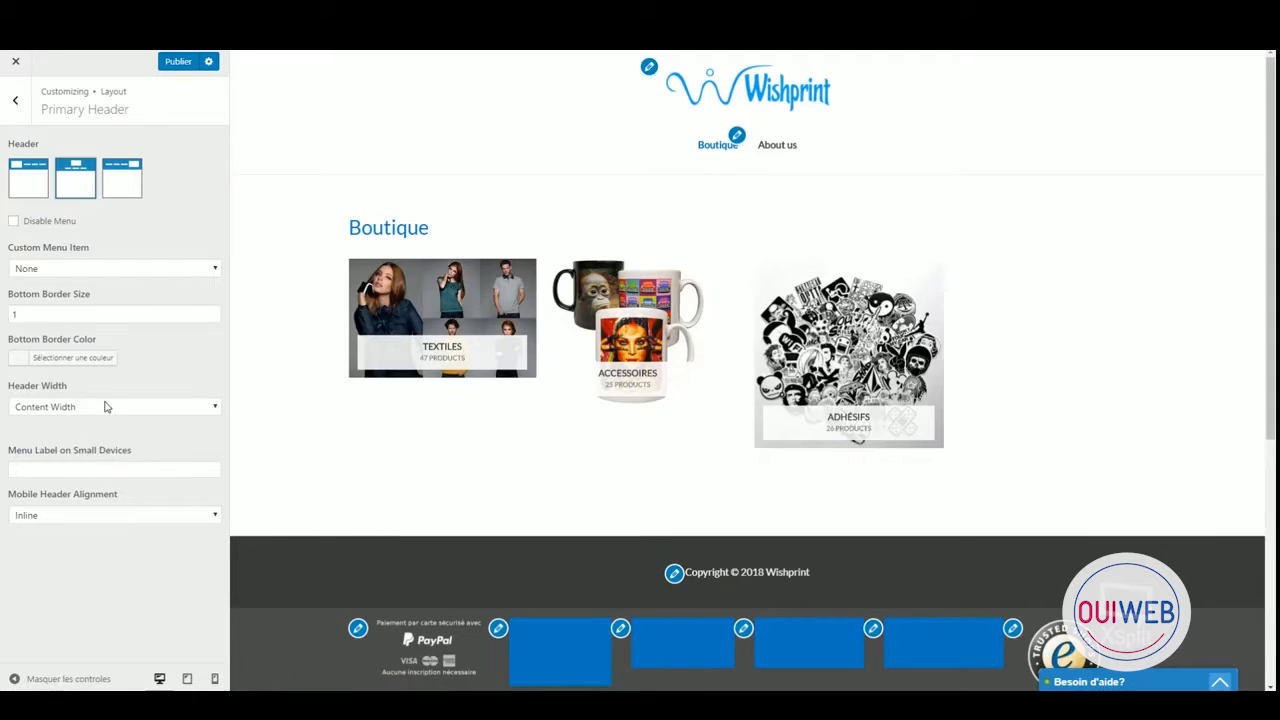
Set the primary header's width to Full Width, publish the changes and close the customizer.
left_click(107, 406)
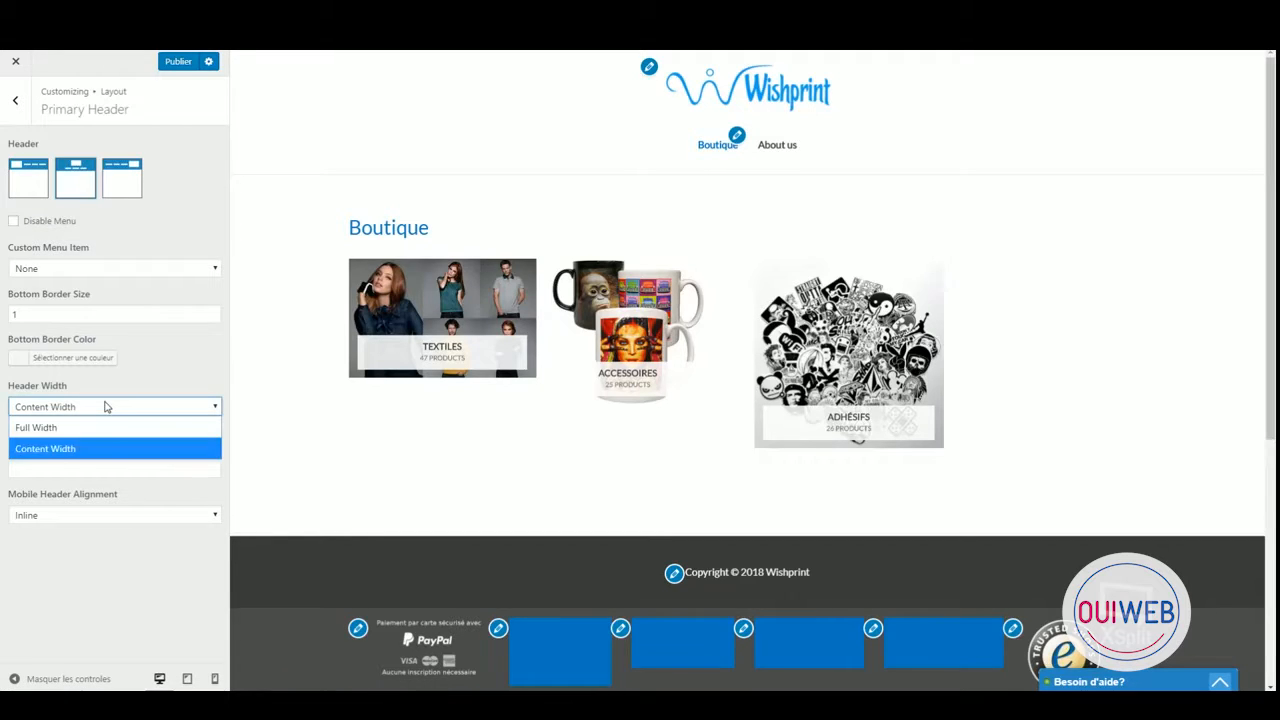
left_click(112, 429)
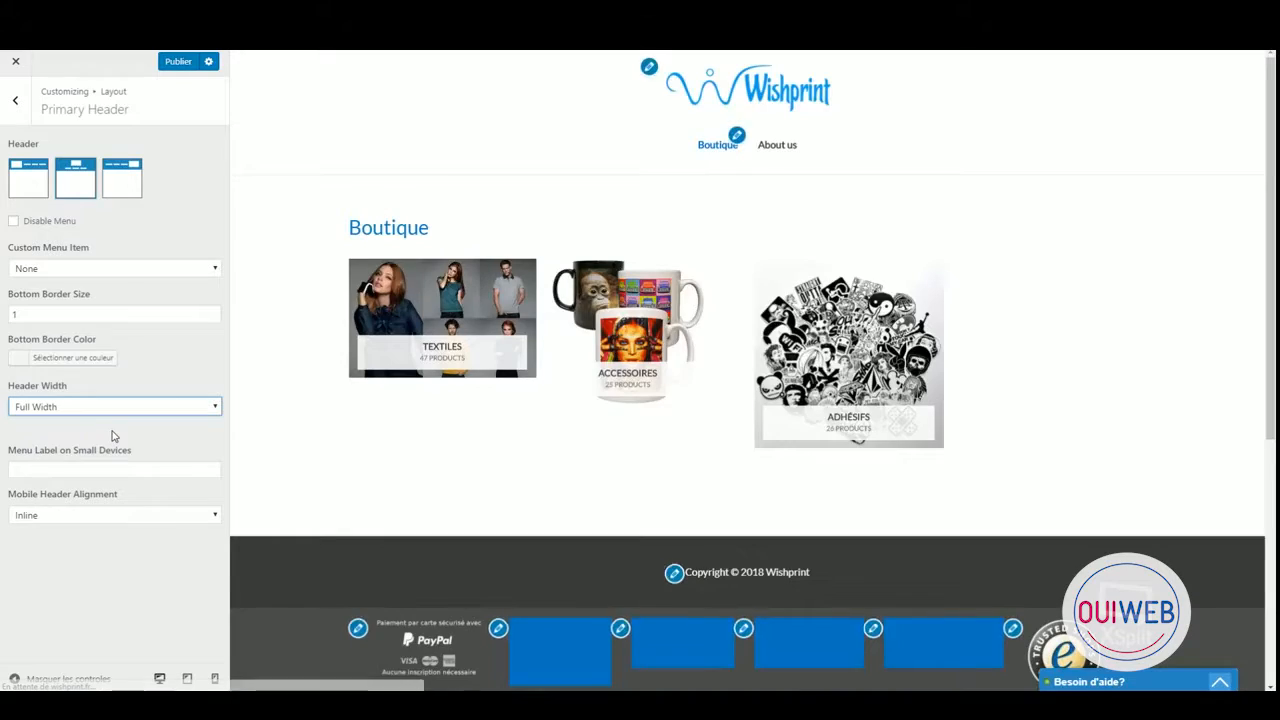
left_click(122, 468)
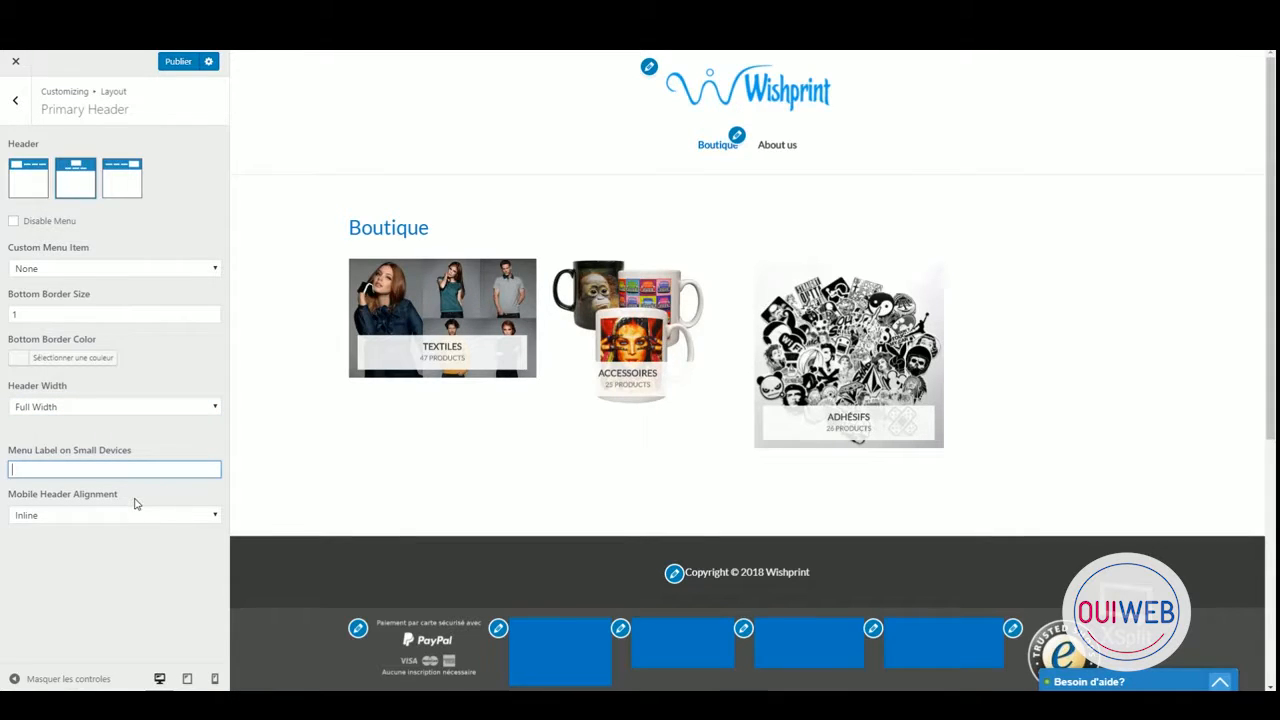
left_click(176, 62)
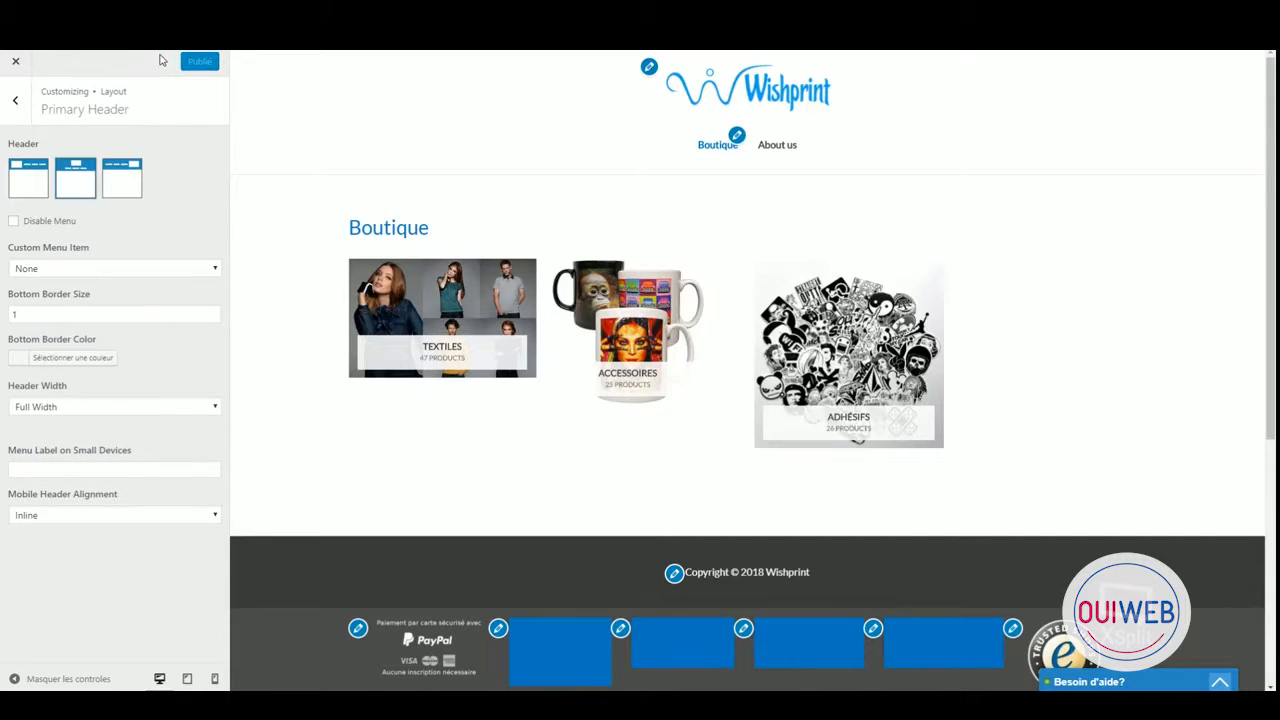
left_click(15, 63)
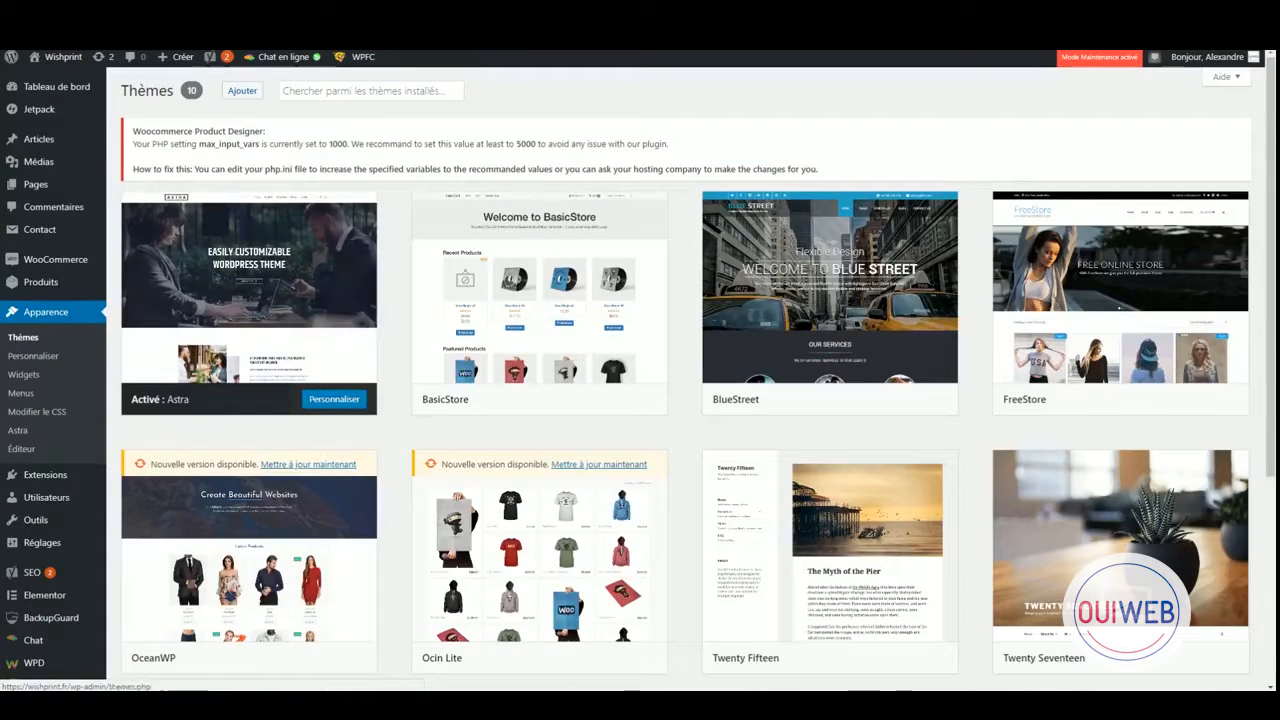
Rename the "About us" item in the Boutique menu to "A propos" and save the menu.
left_click(20, 393)
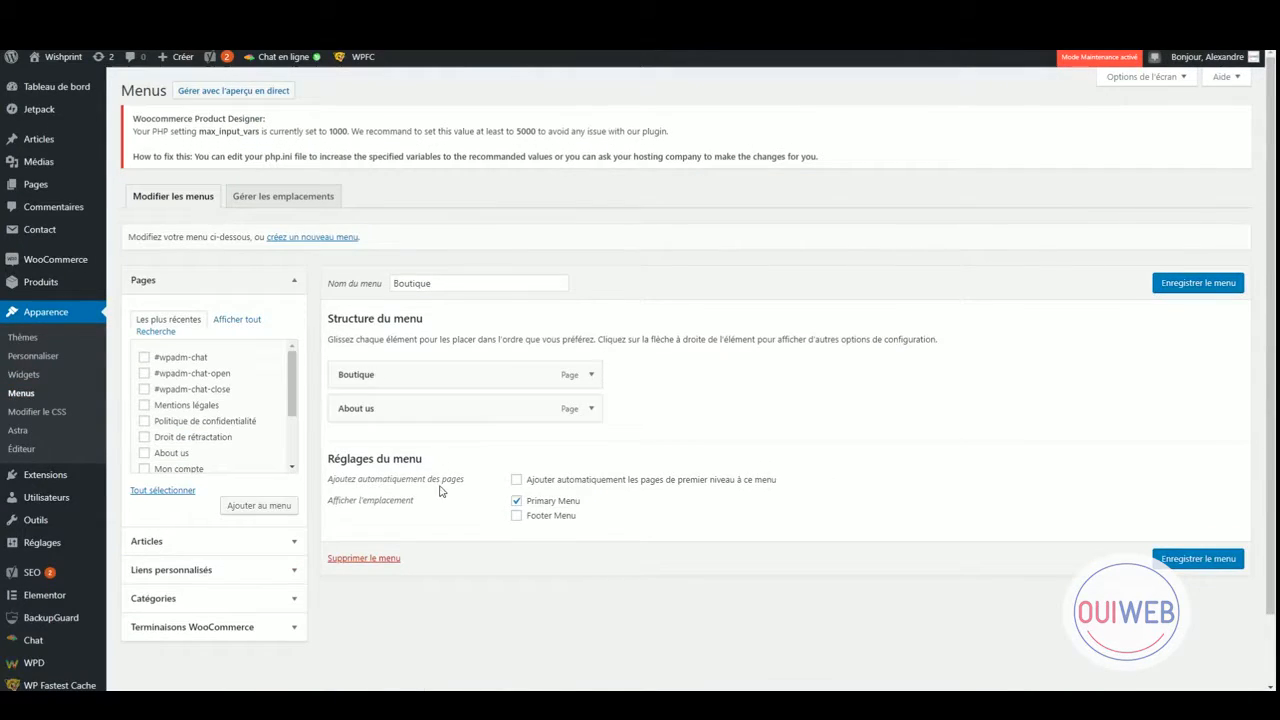
left_click(591, 408)
left_click_drag(405, 453, 293, 440)
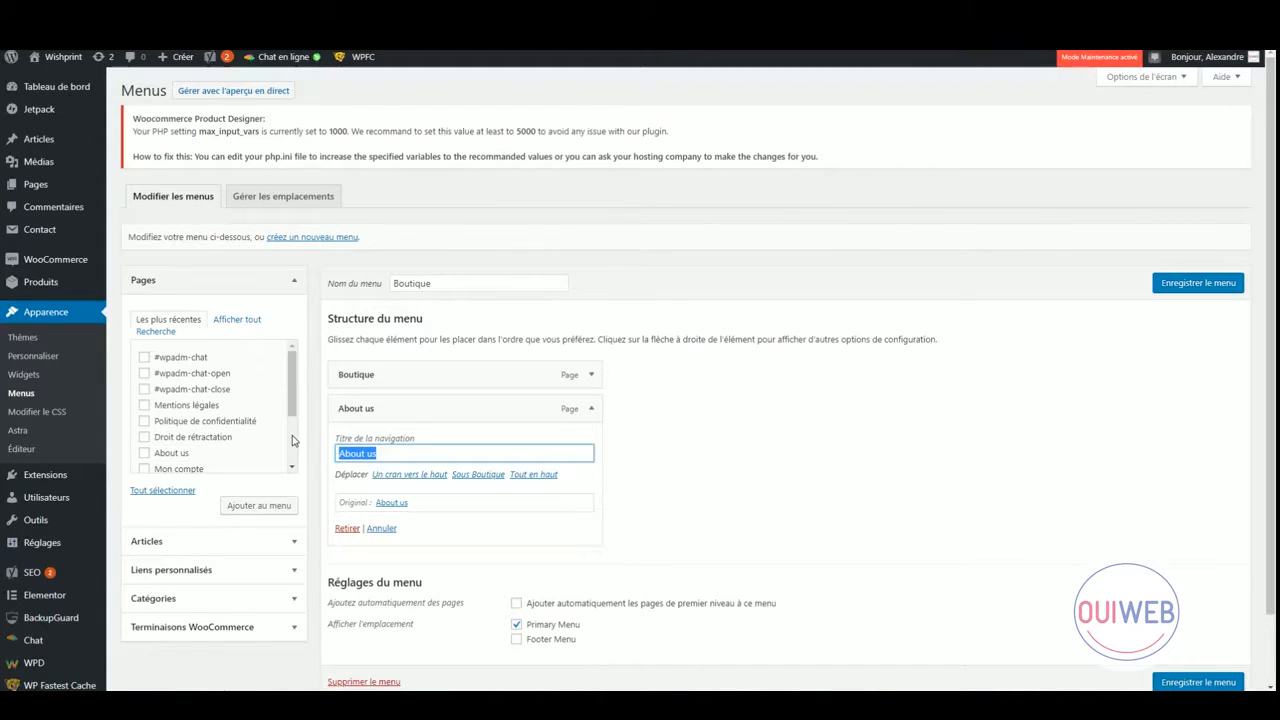
type("A")
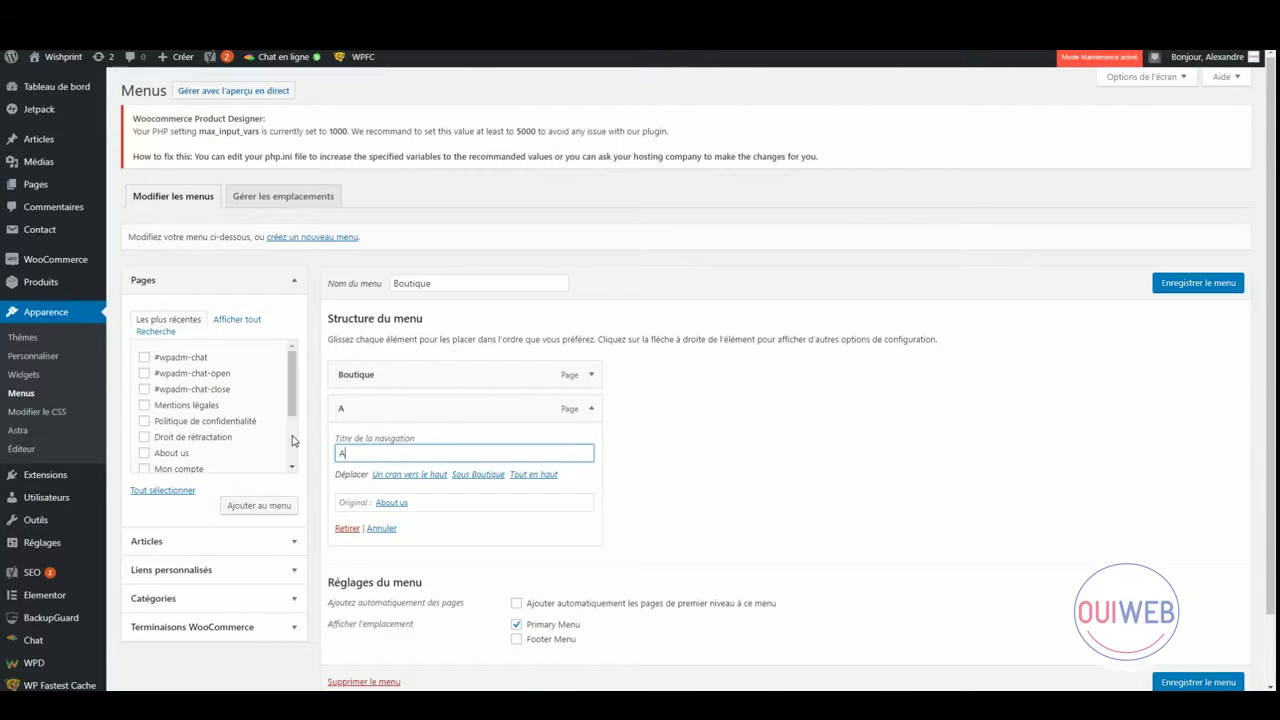
type(" propos")
left_click(592, 408)
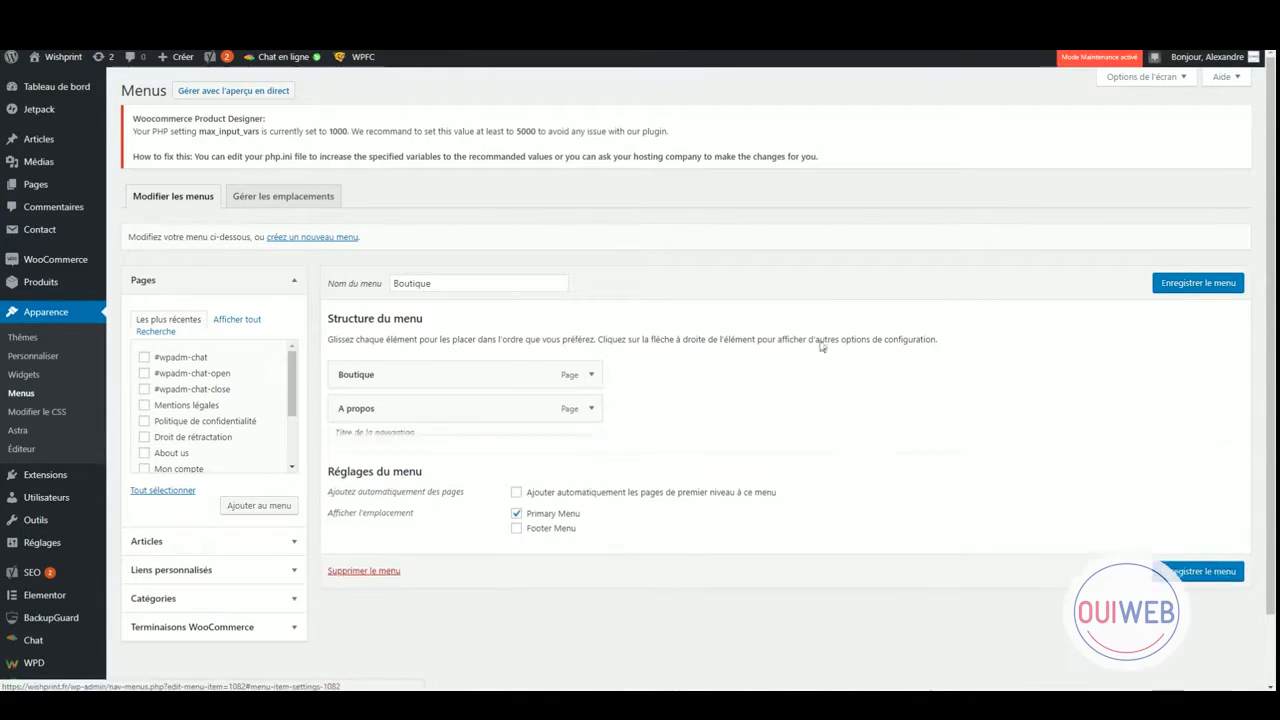
left_click(1186, 283)
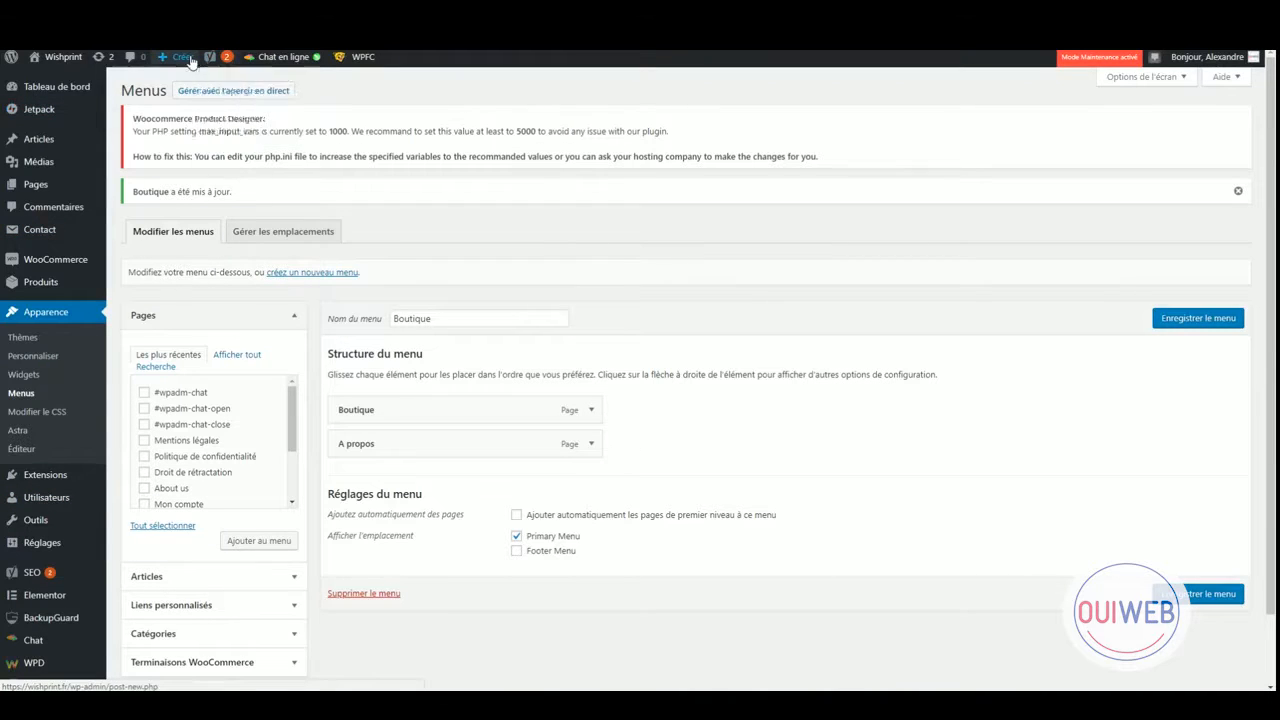
Create a new page titled "Wishprint -" and open it for editing in Elementor.
mouse_move(191, 62)
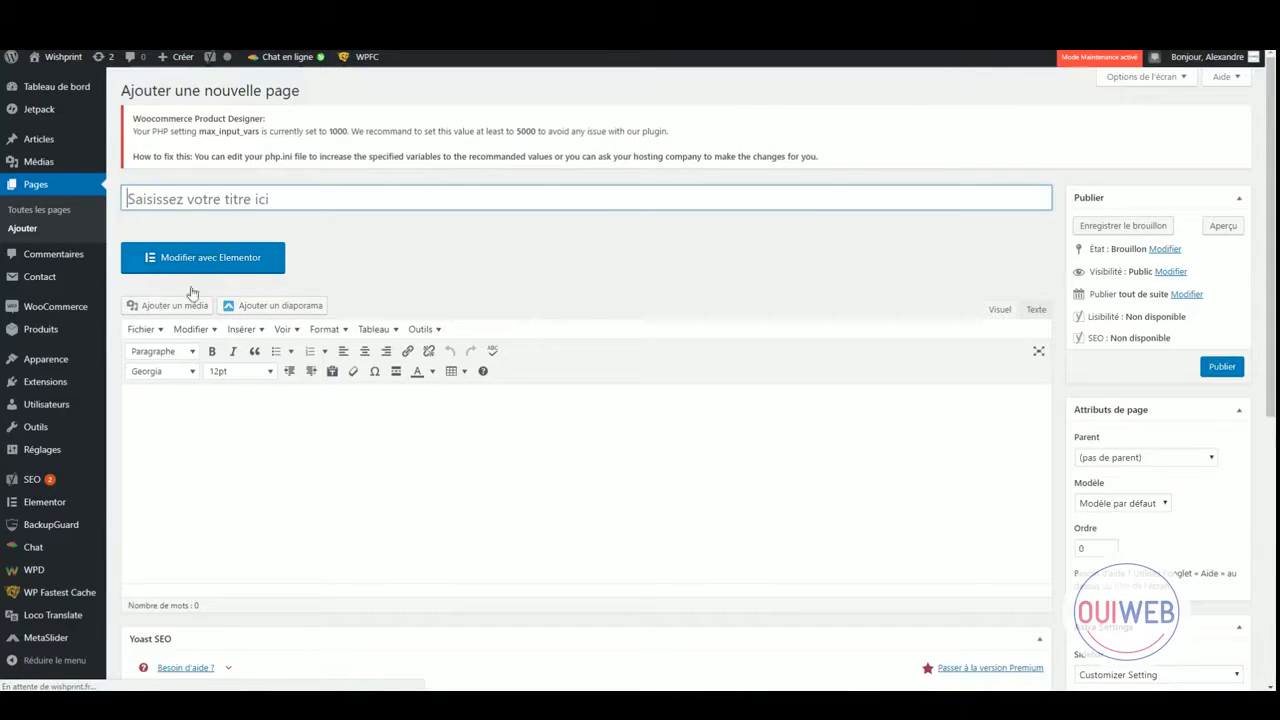
left_click(240, 195)
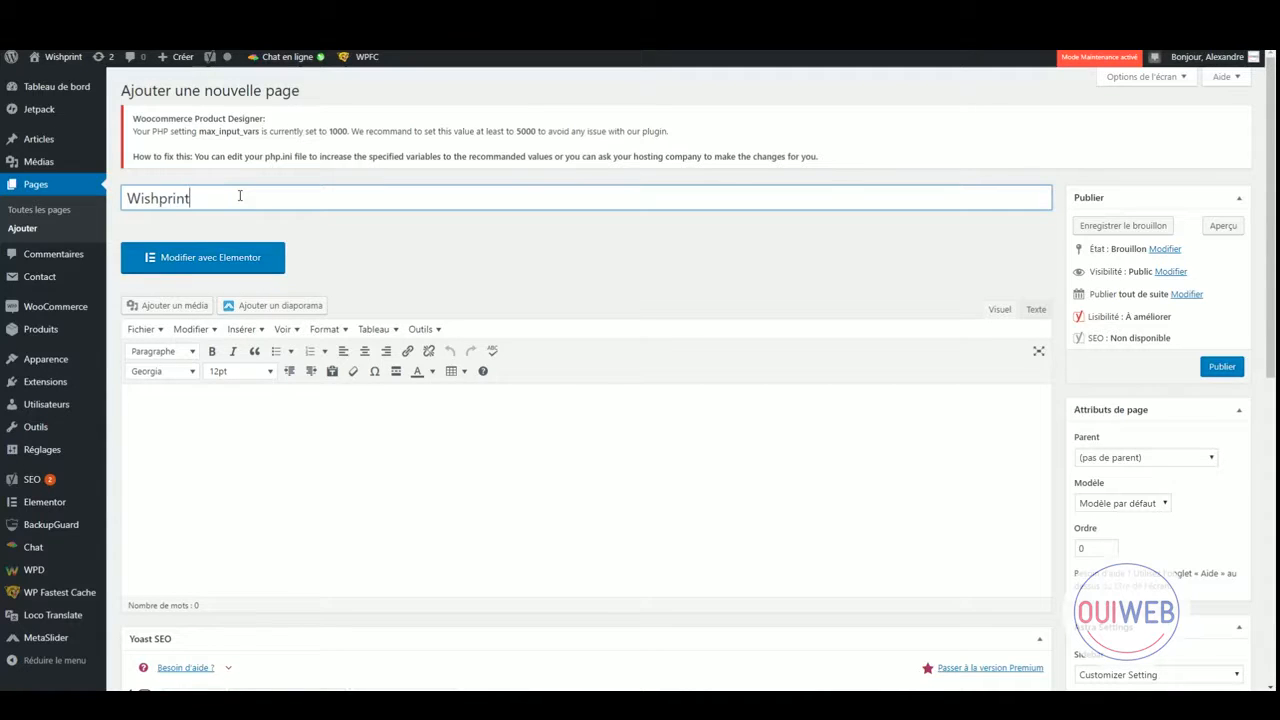
left_click(209, 263)
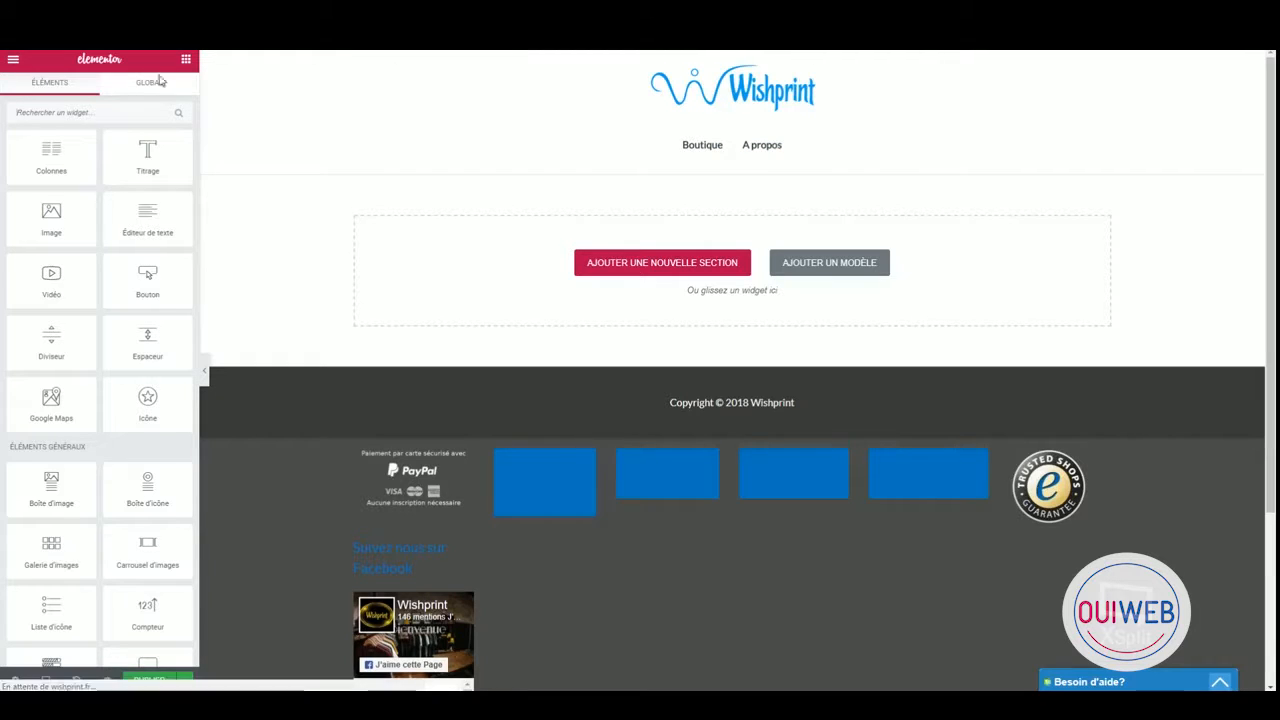
Try the Elementor Canevas template in the page's document settings and set the template back to Par défaut.
left_click(12, 60)
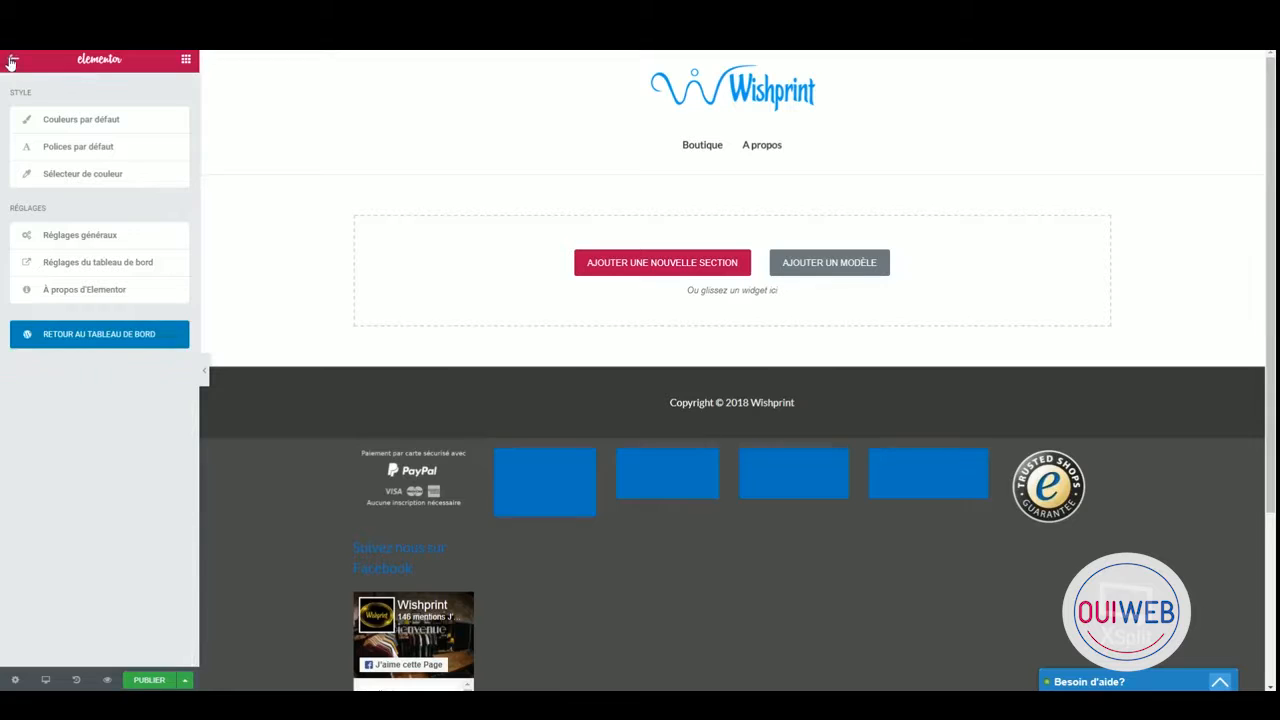
left_click(70, 234)
left_click(27, 684)
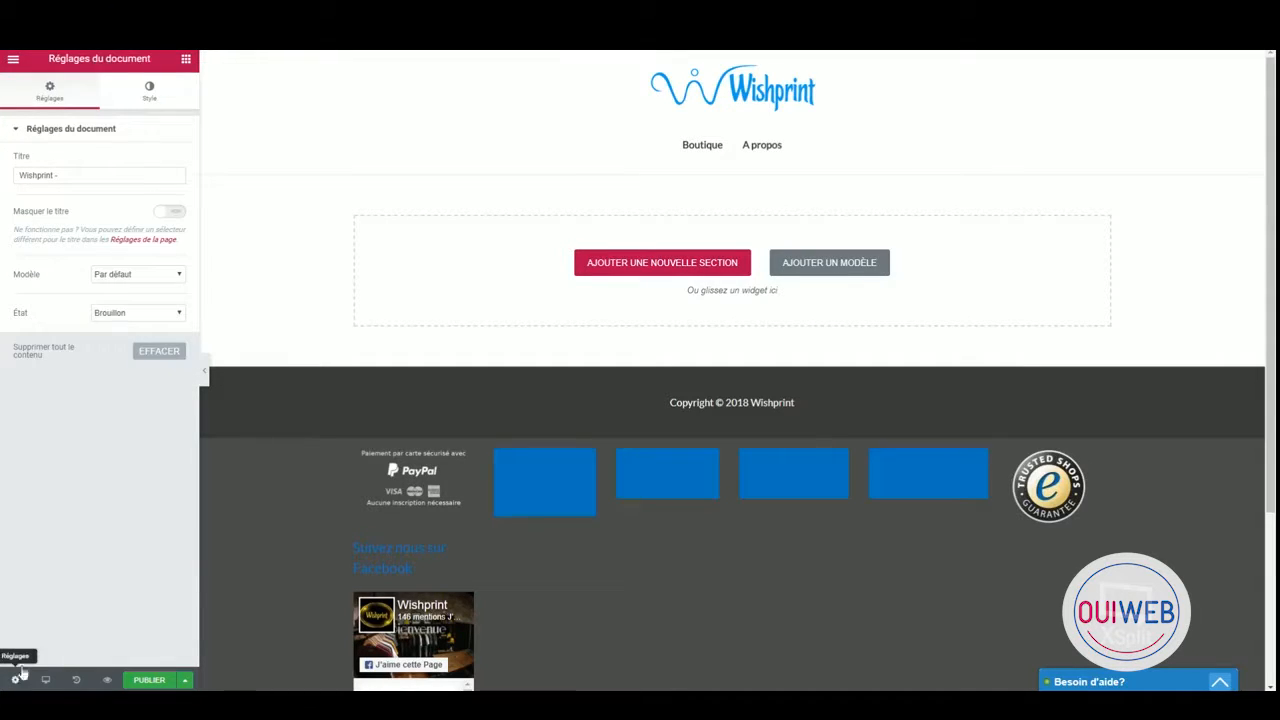
left_click(129, 283)
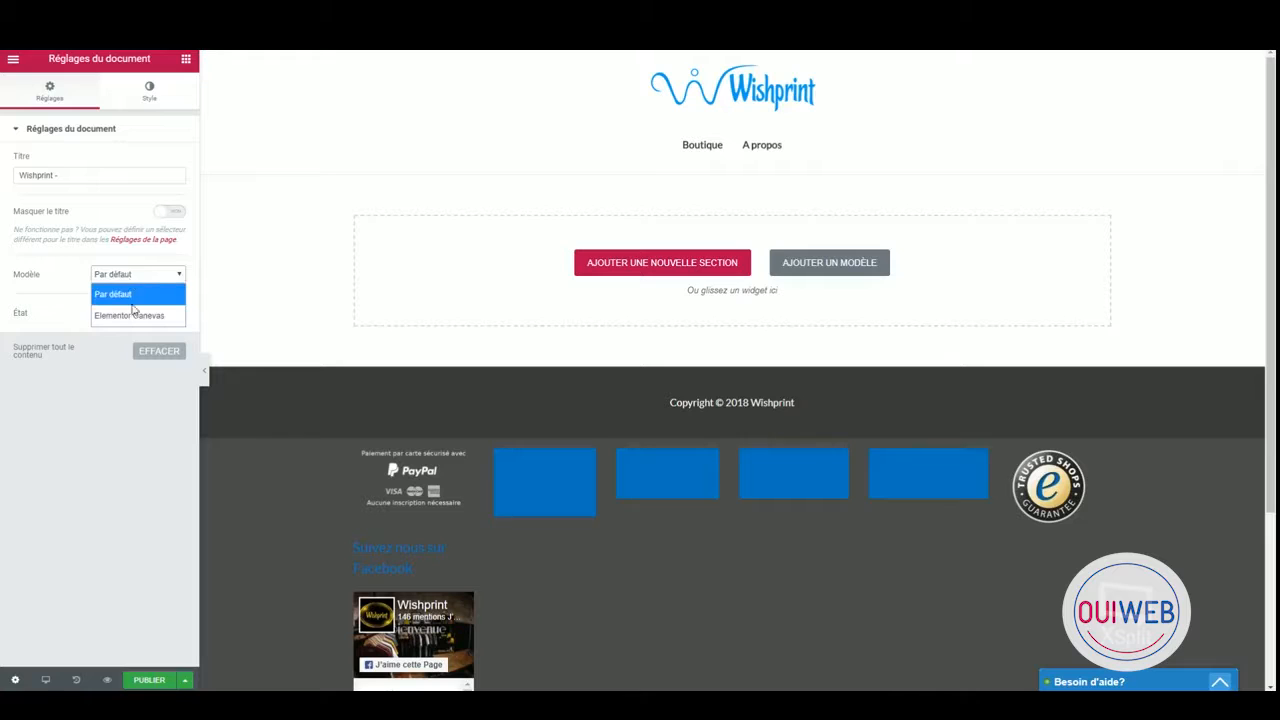
left_click(136, 313)
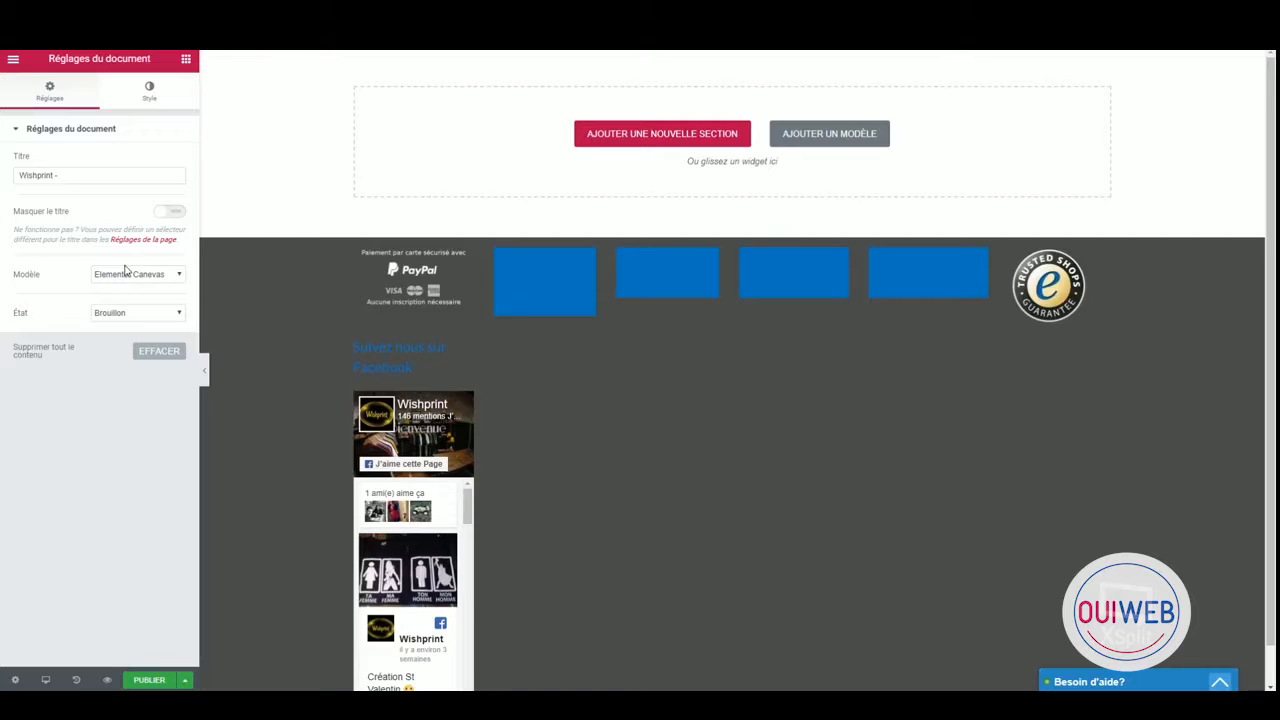
left_click(115, 280)
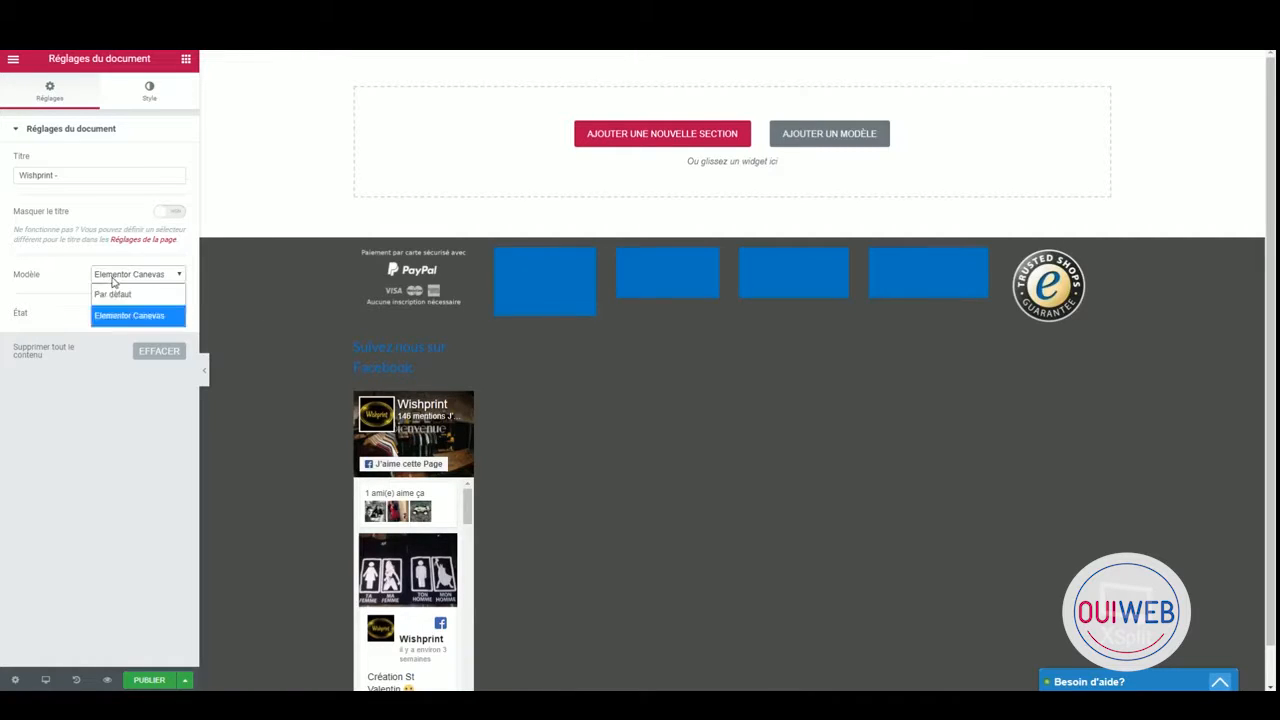
left_click(125, 292)
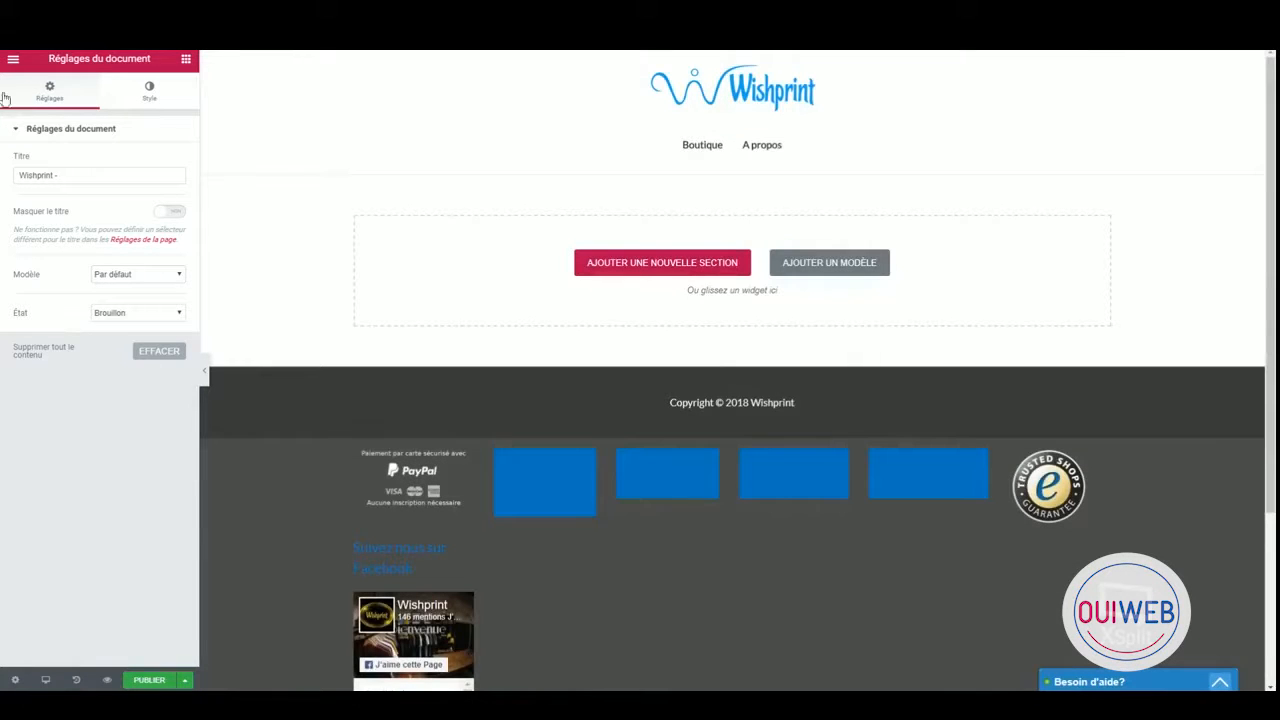
left_click(12, 60)
left_click(12, 62)
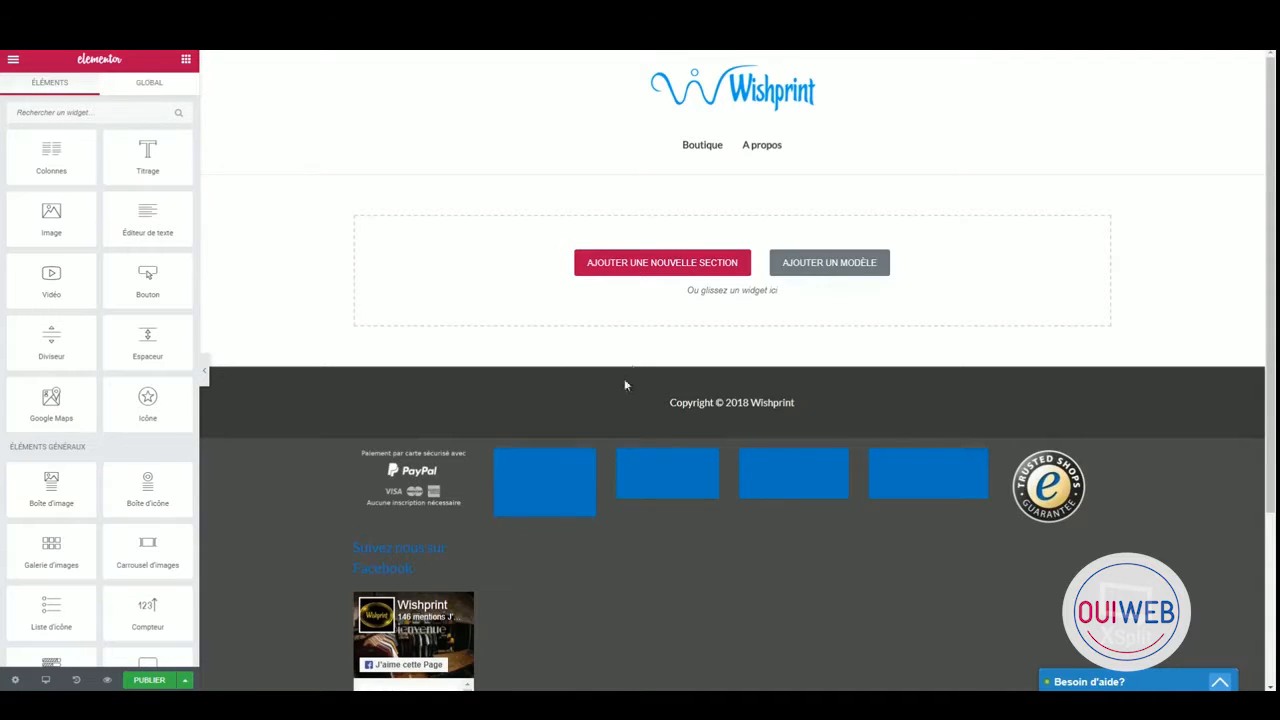
Add a new single-column section to the page and set its content width to Pleine largeur.
left_click_drag(663, 408, 815, 408)
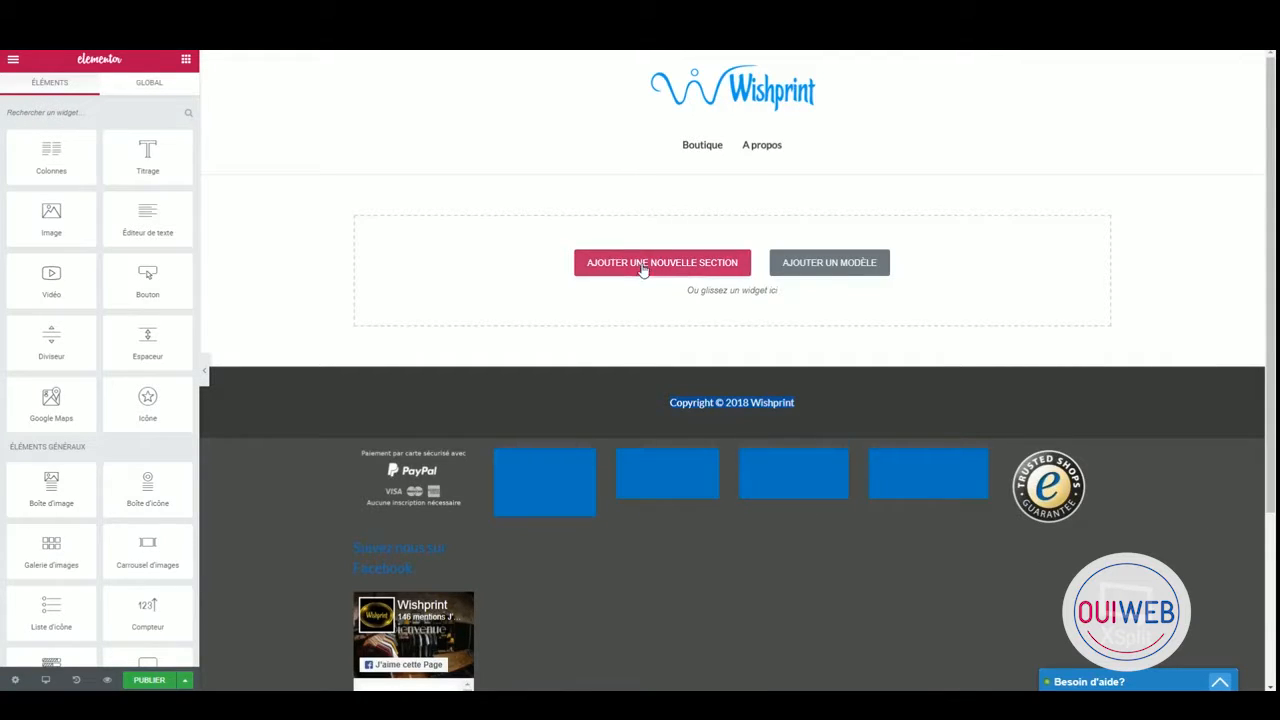
left_click(684, 262)
left_click(549, 299)
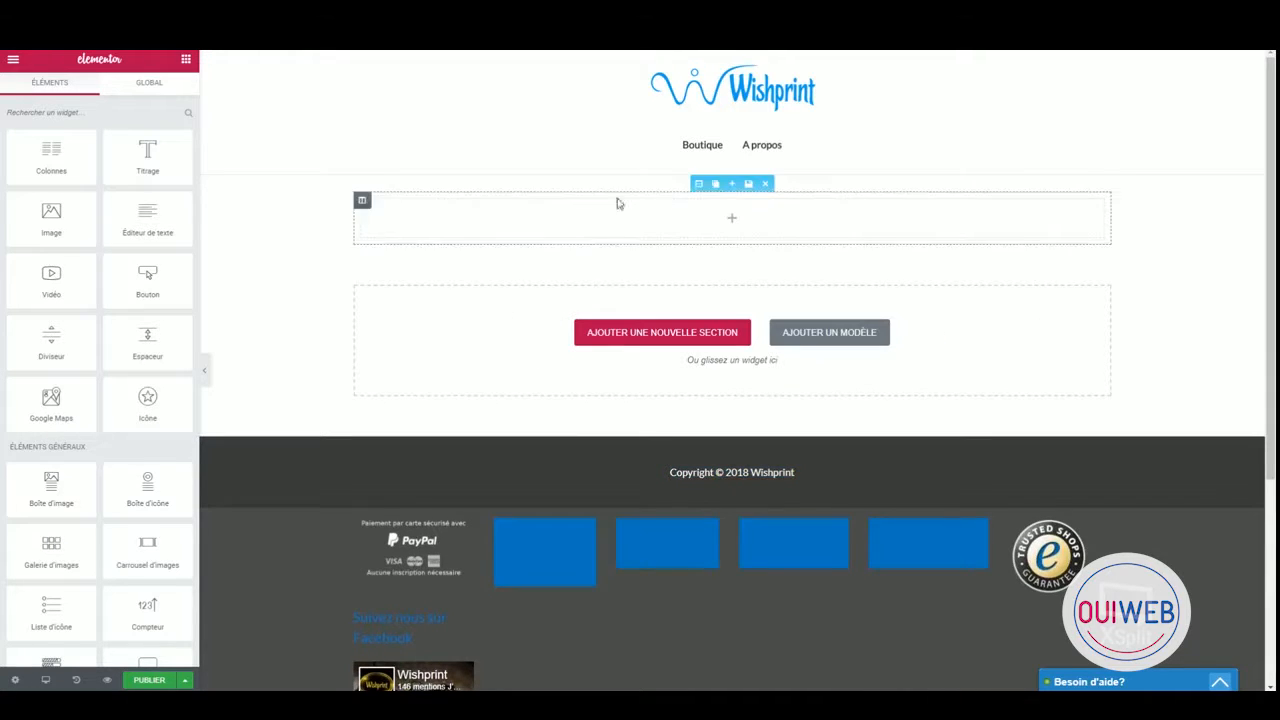
left_click(706, 183)
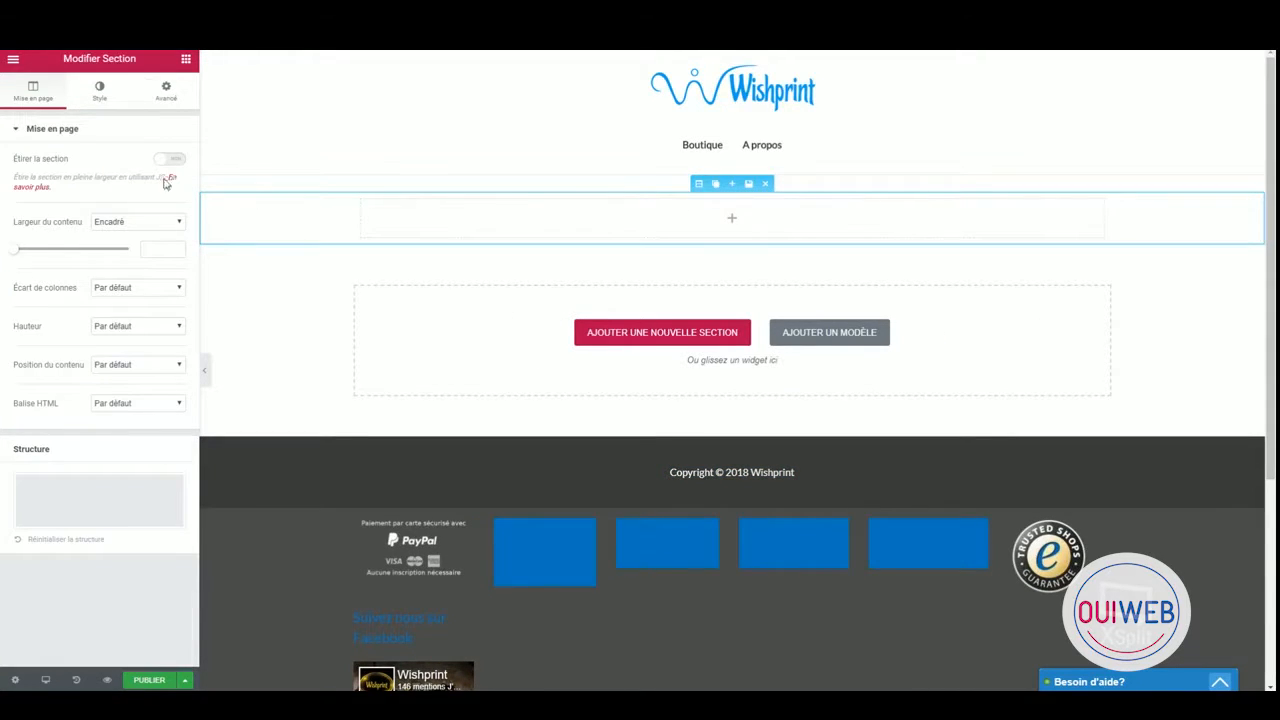
left_click(149, 221)
left_click(151, 261)
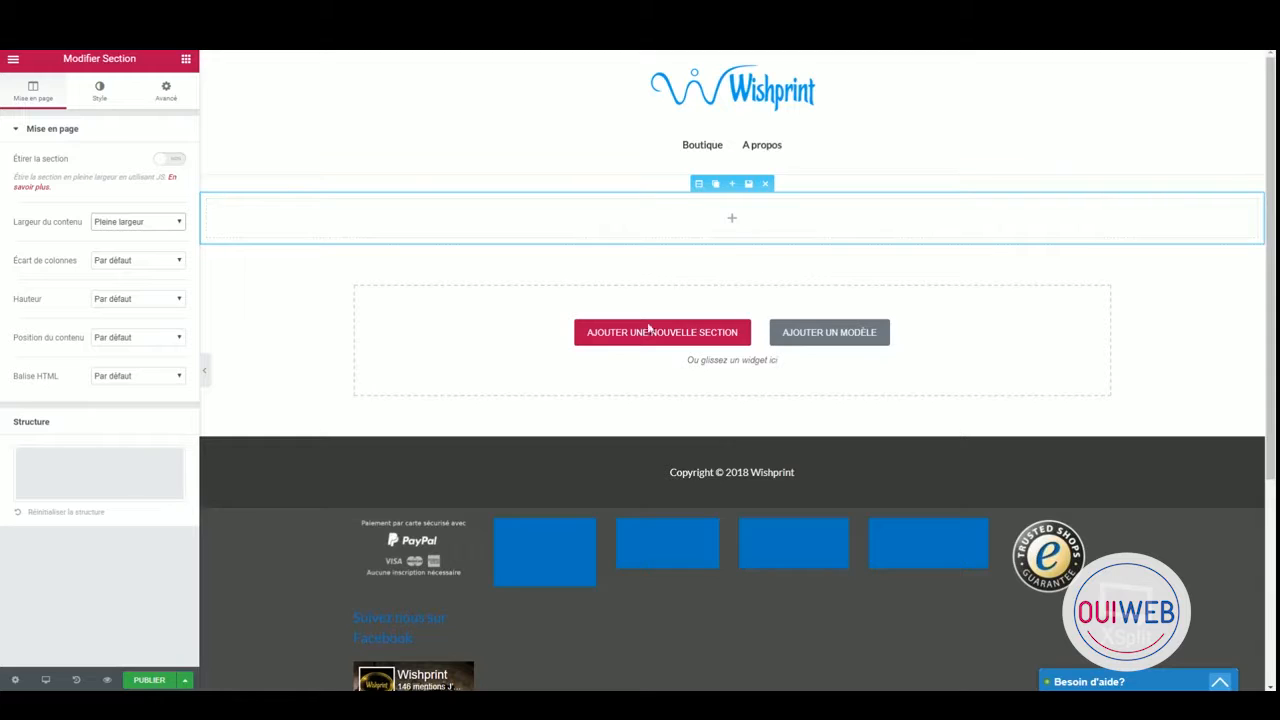
Insert a Colonnes element into the full-width section and delete its second column.
left_click(13, 59)
left_click(13, 59)
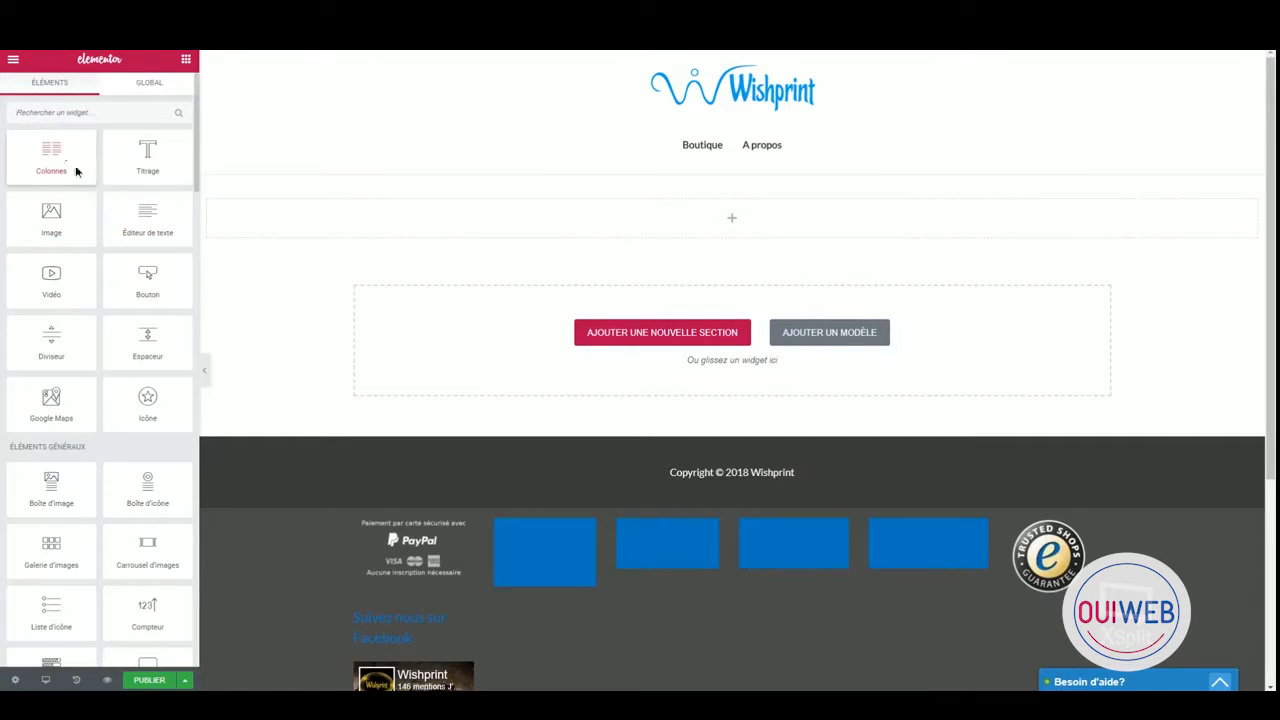
left_click_drag(76, 171, 692, 214)
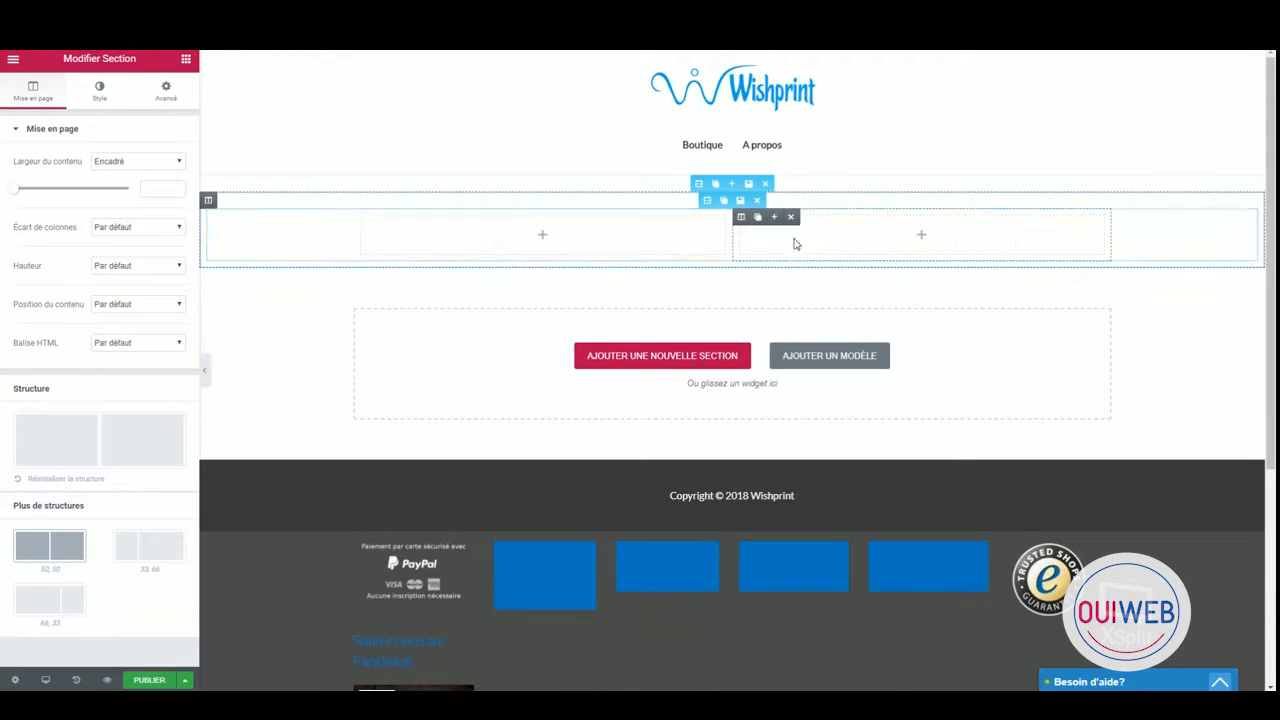
left_click(790, 217)
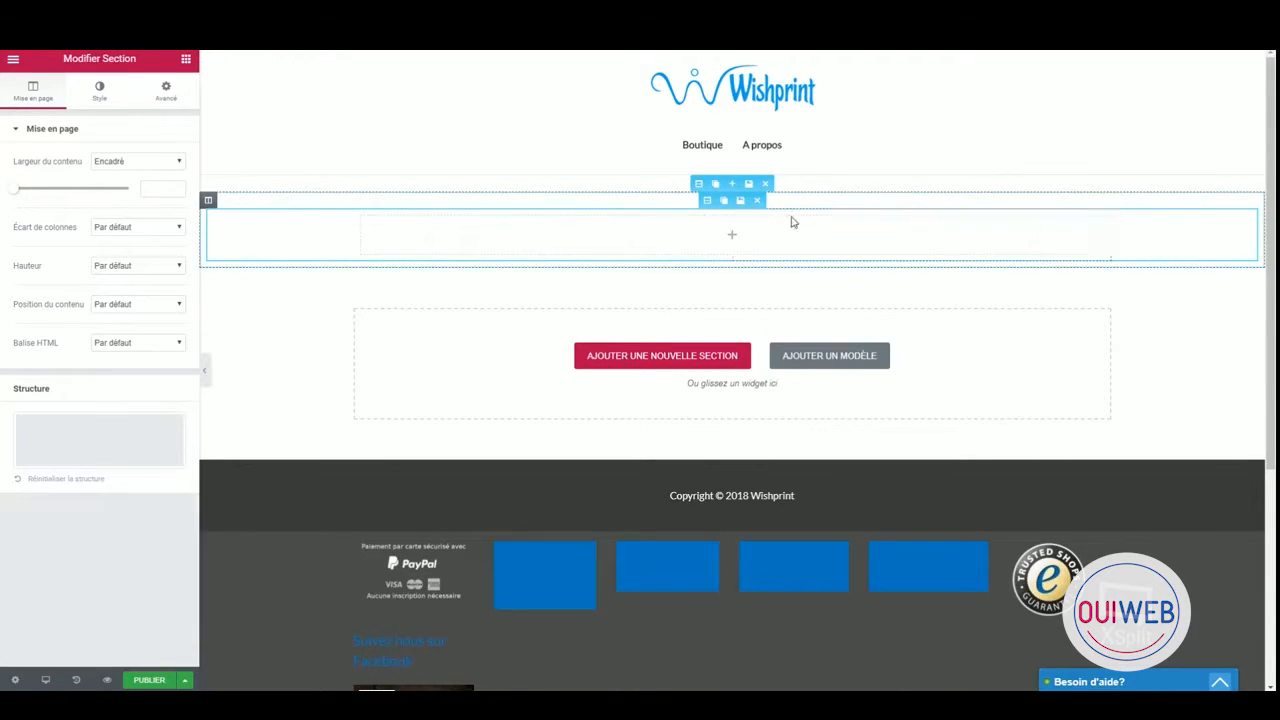
Look through the Elementor widget list, including the WordPress and WooCommerce product widgets.
left_click(9, 62)
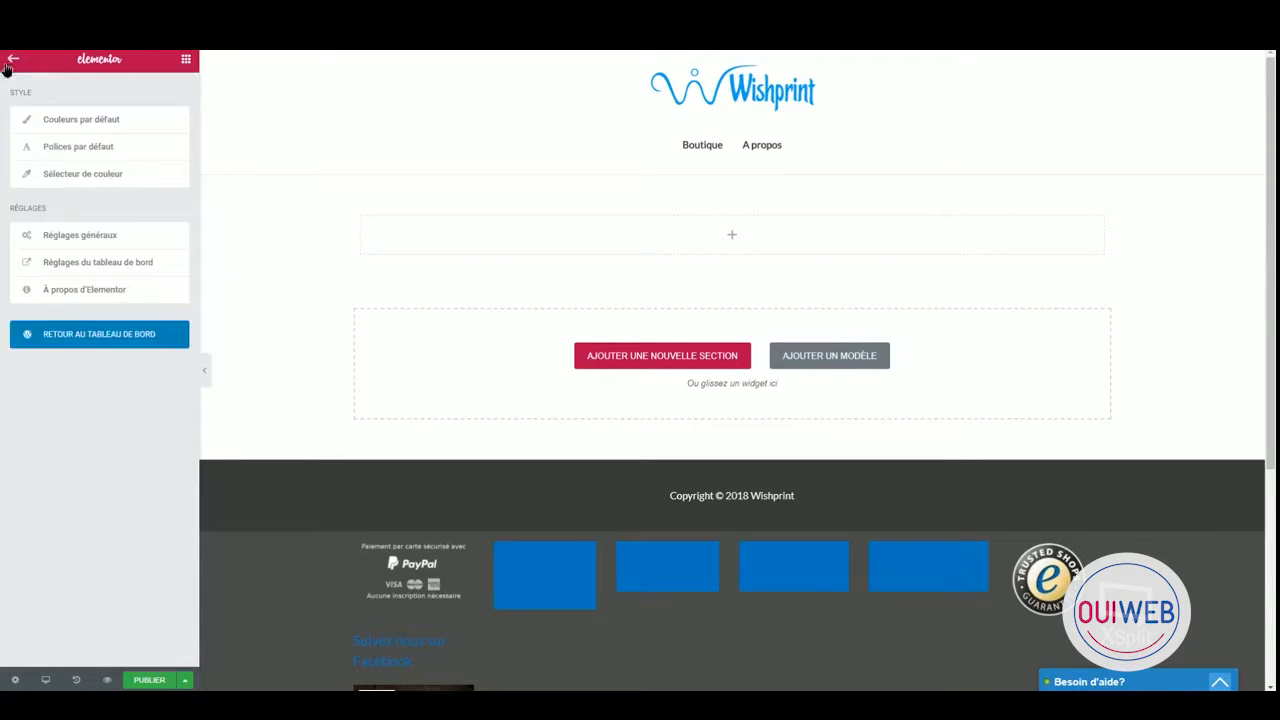
left_click(12, 60)
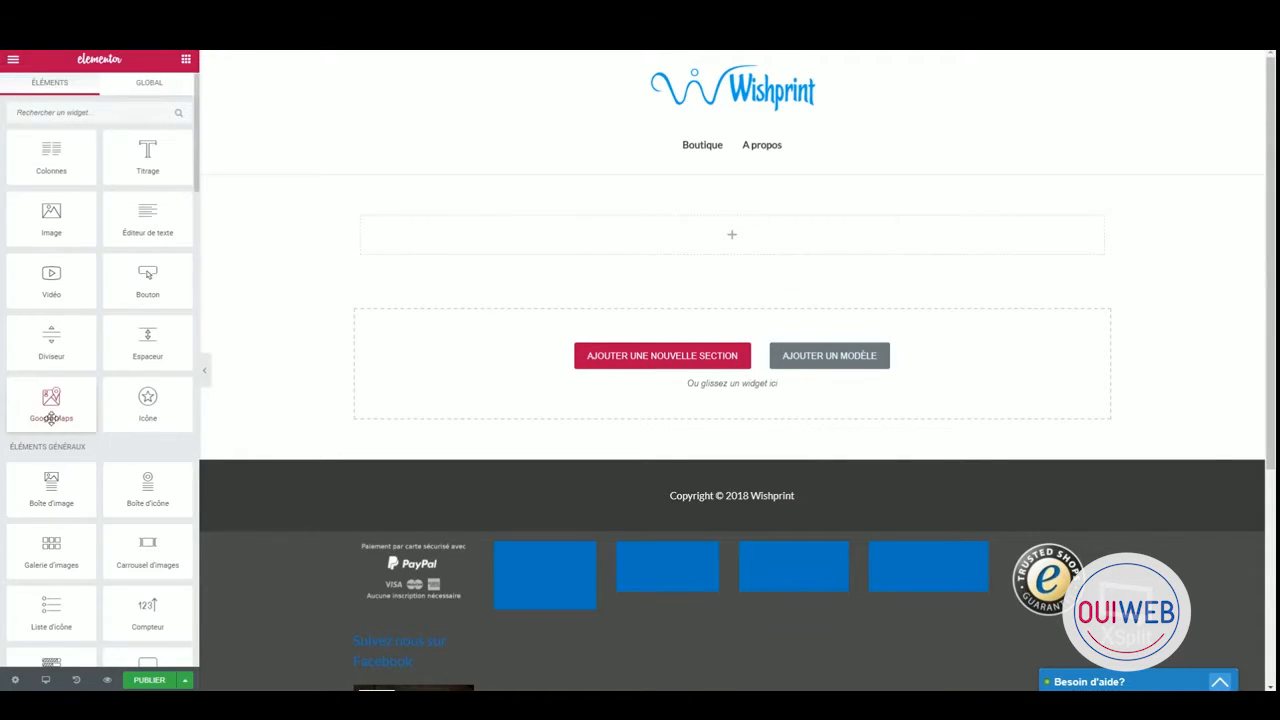
scroll(50, 410, "down", 5)
scroll(51, 415, "down", 5)
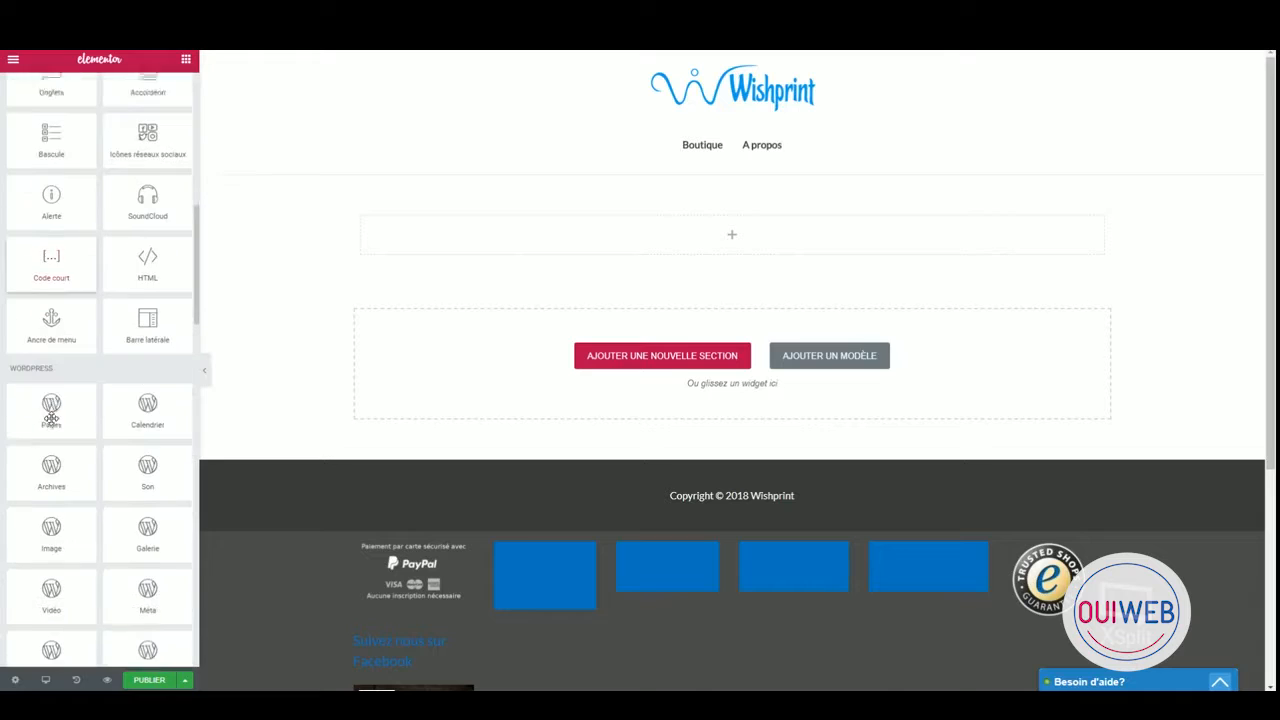
scroll(51, 418, "down", 6)
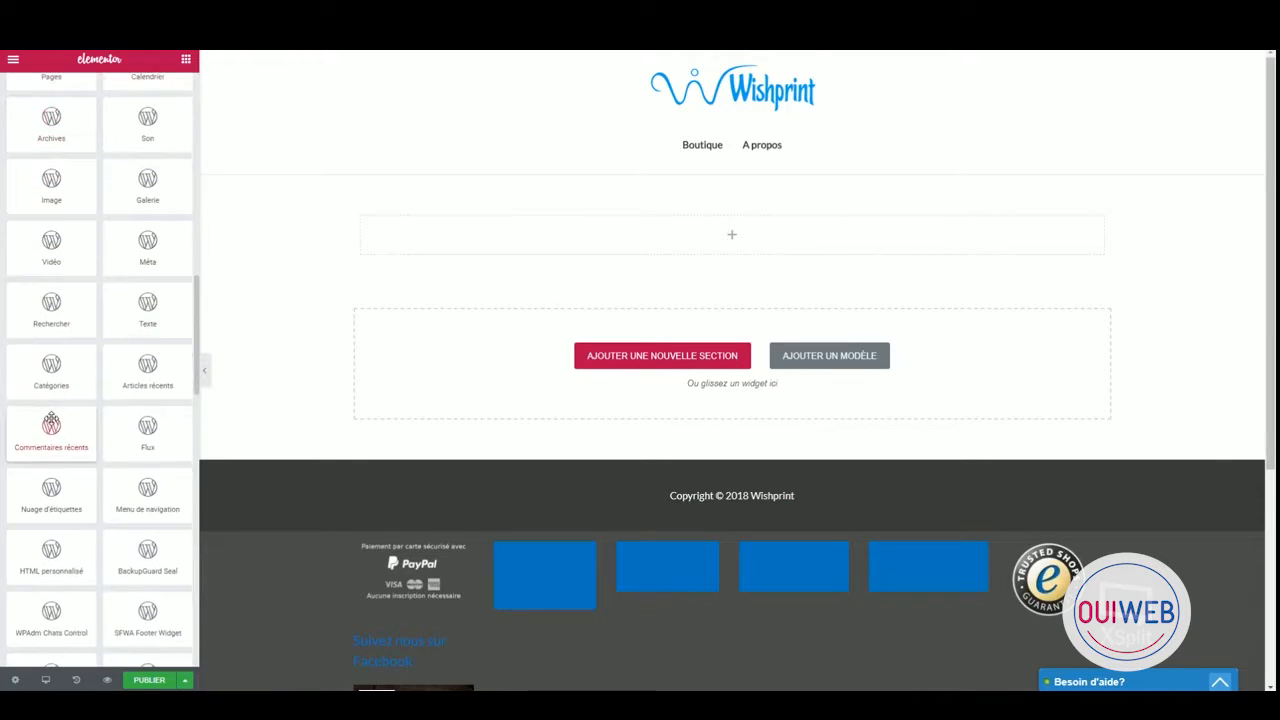
scroll(51, 420, "down", 3)
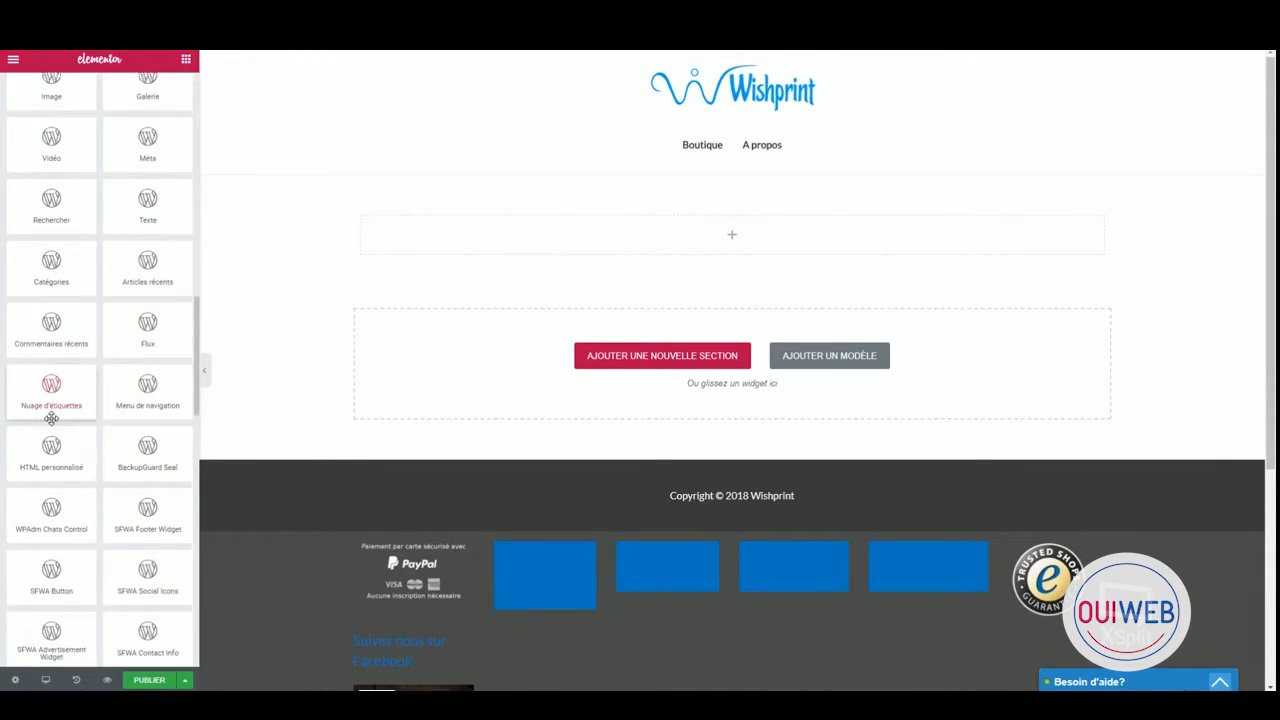
scroll(51, 420, "down", 5)
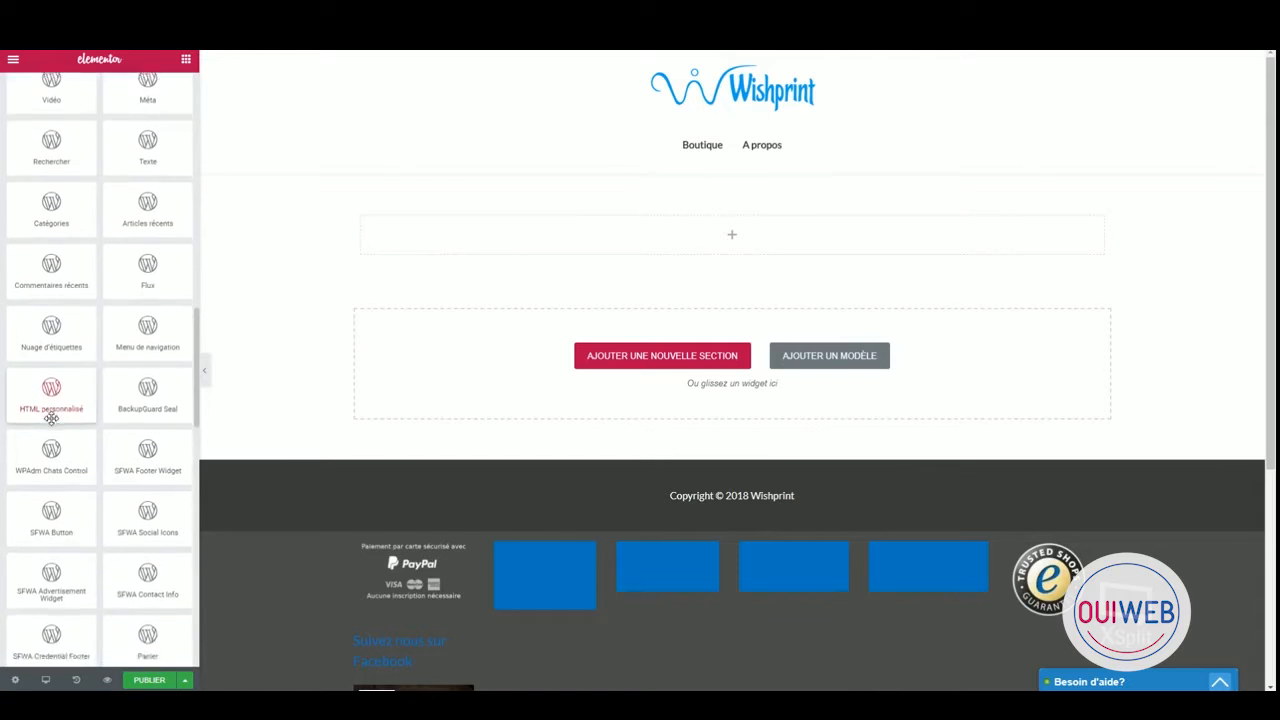
scroll(51, 420, "down", 6)
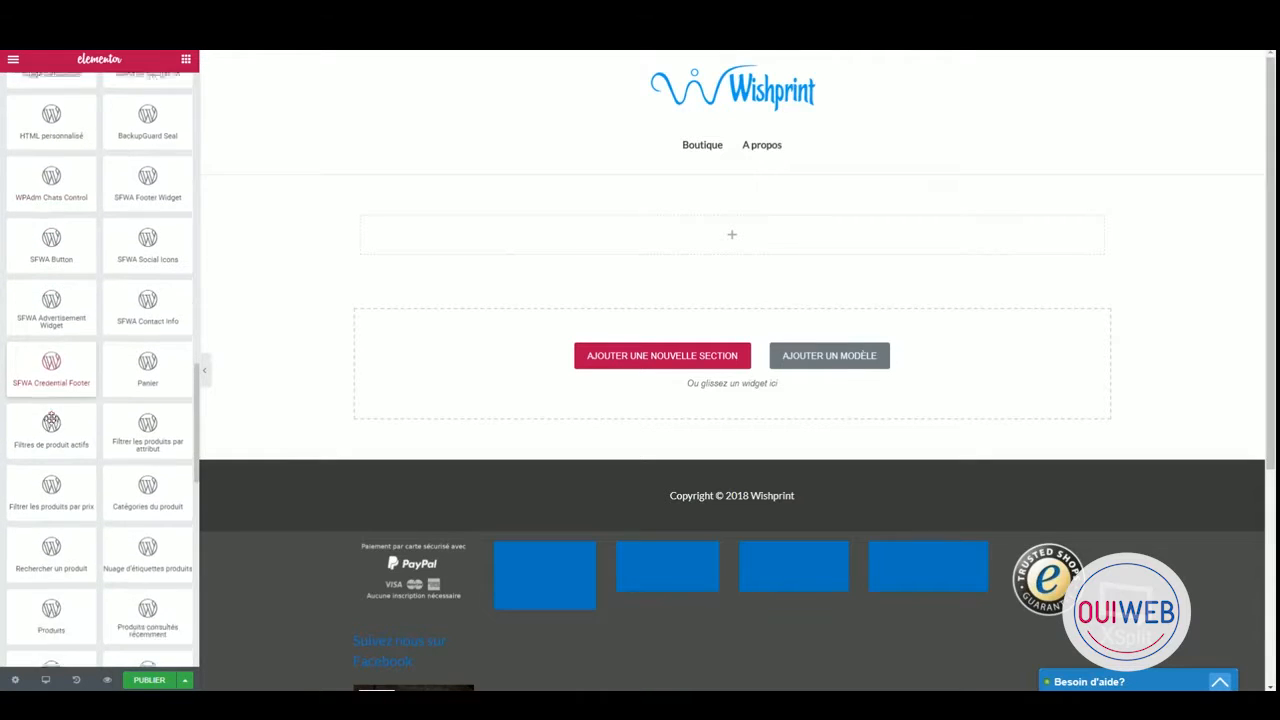
scroll(51, 420, "down", 4)
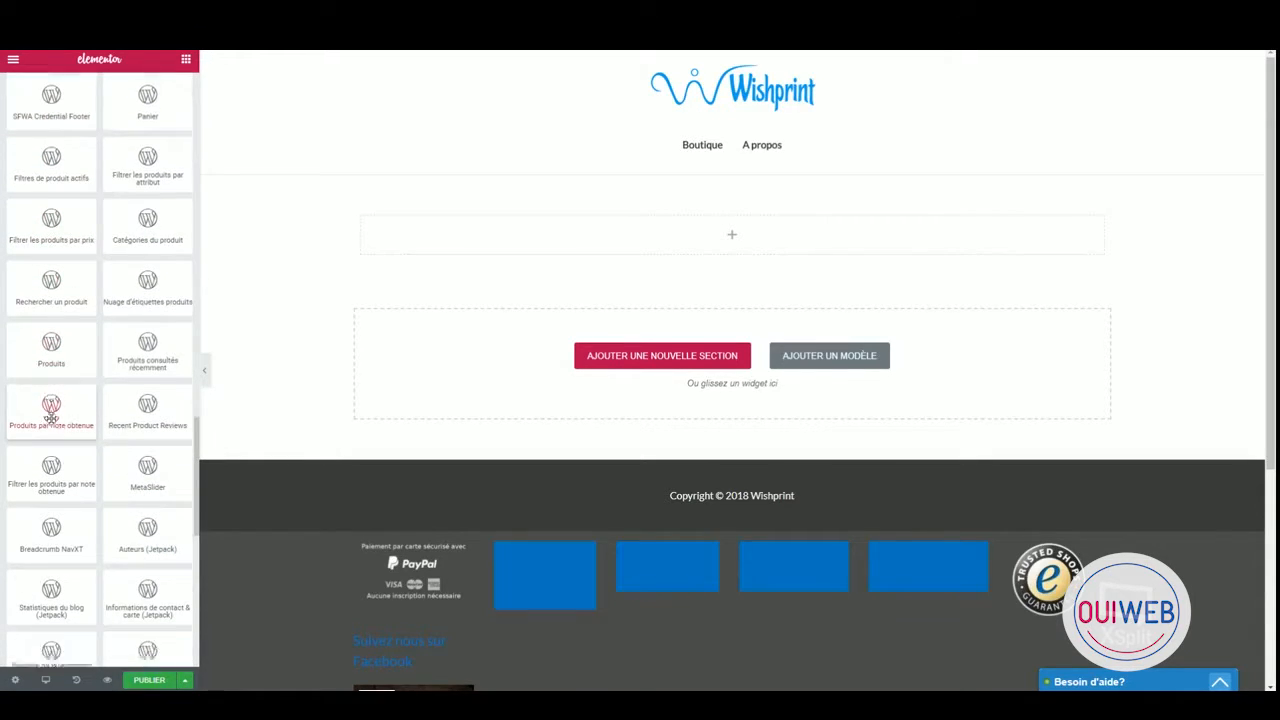
scroll(51, 420, "down", 5)
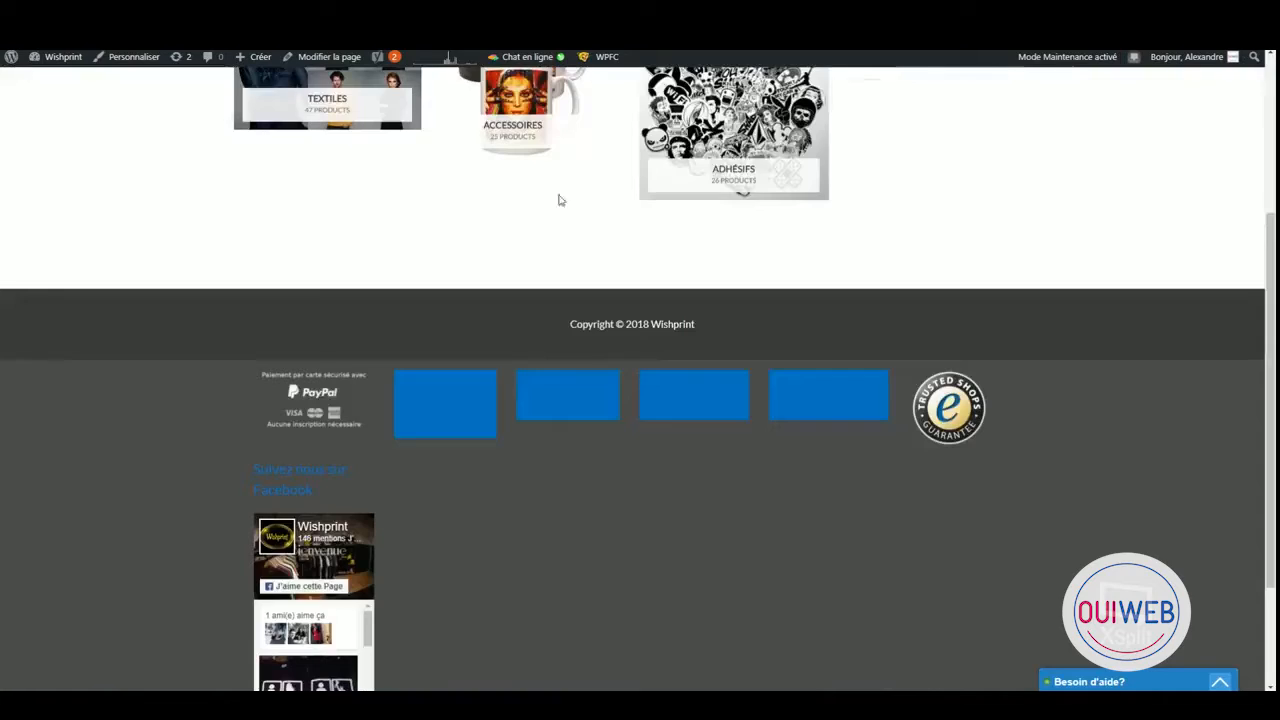
Go to the site's installed extensions in the WordPress admin and deactivate Jetpack par WordPress.com.
scroll(557, 200, "up", 3)
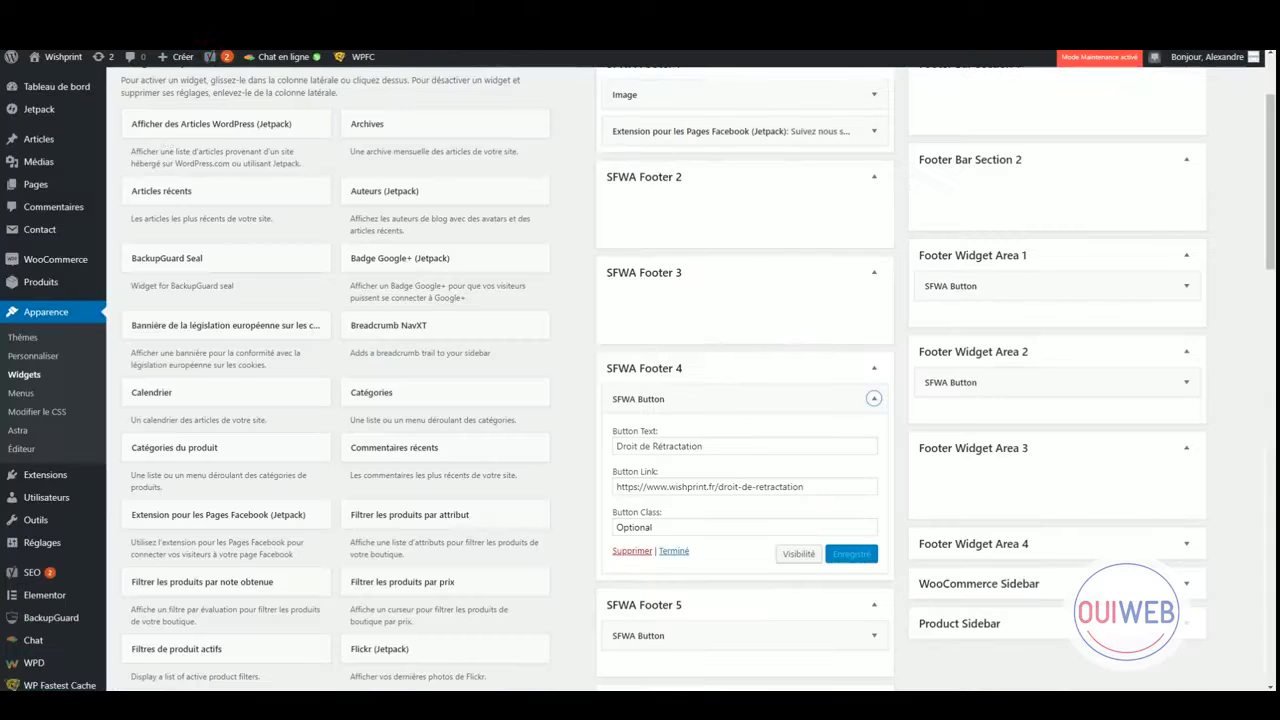
mouse_move(70, 282)
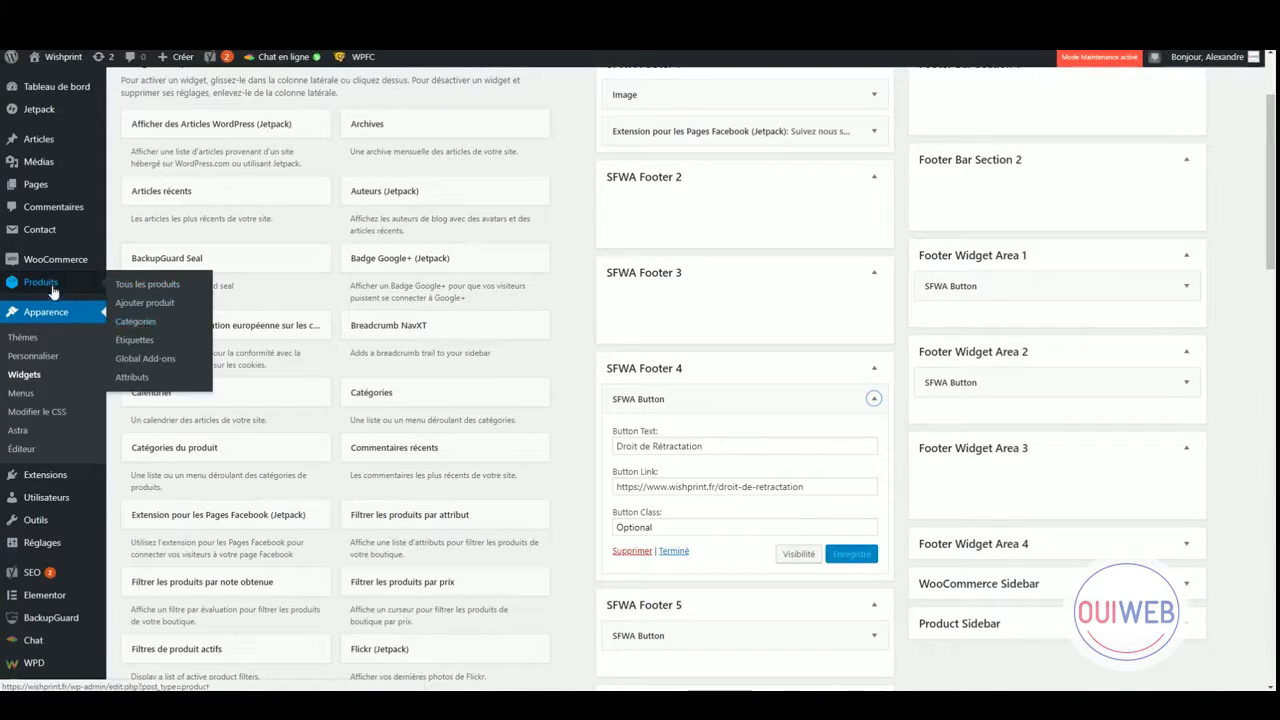
mouse_move(72, 484)
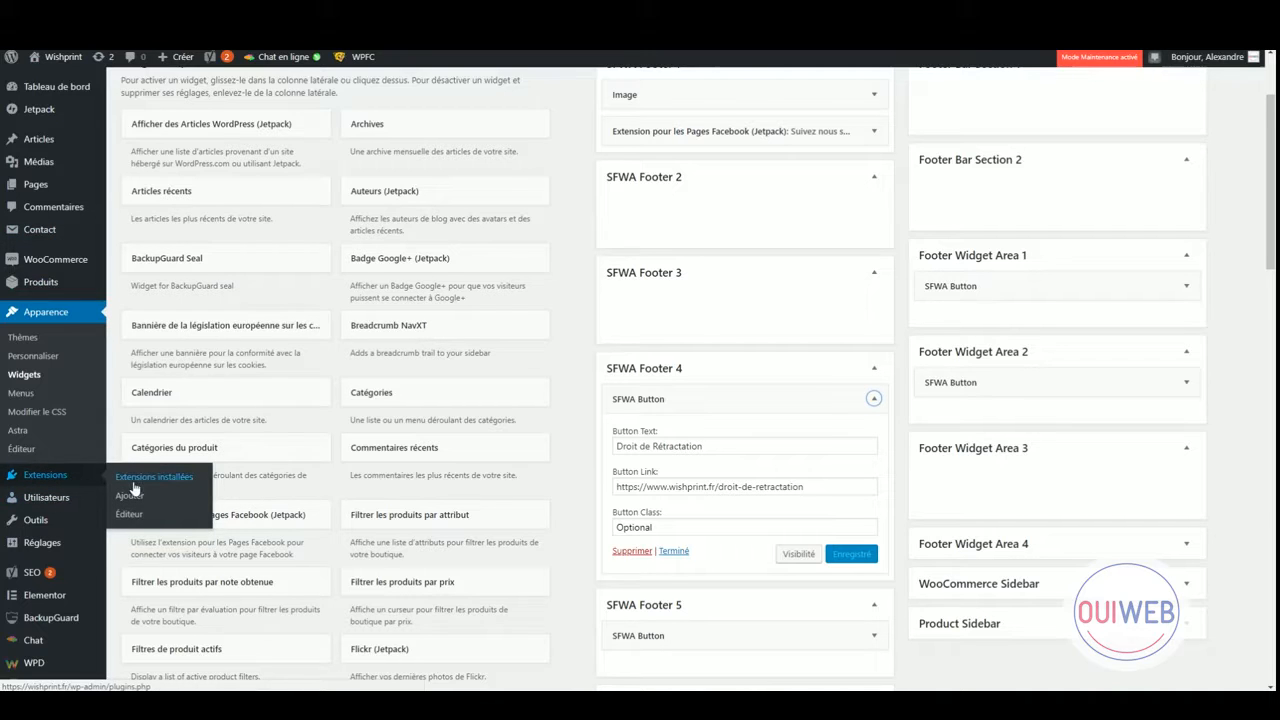
left_click(133, 484)
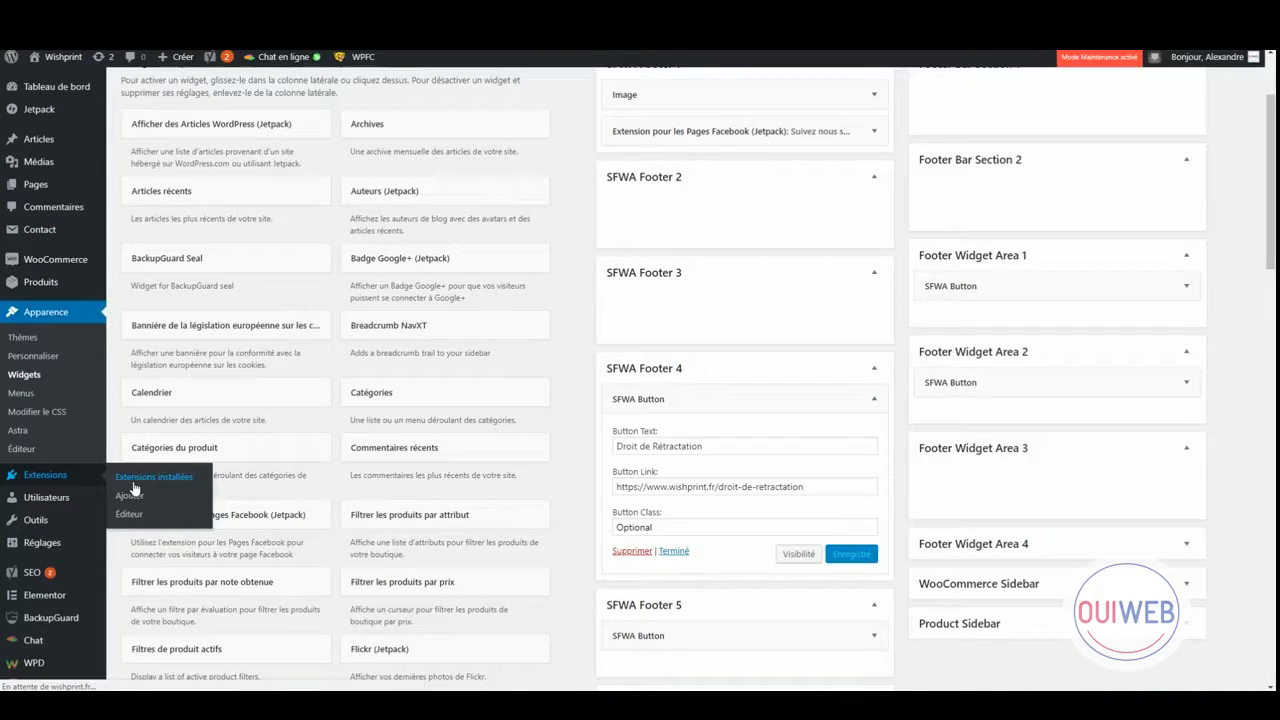
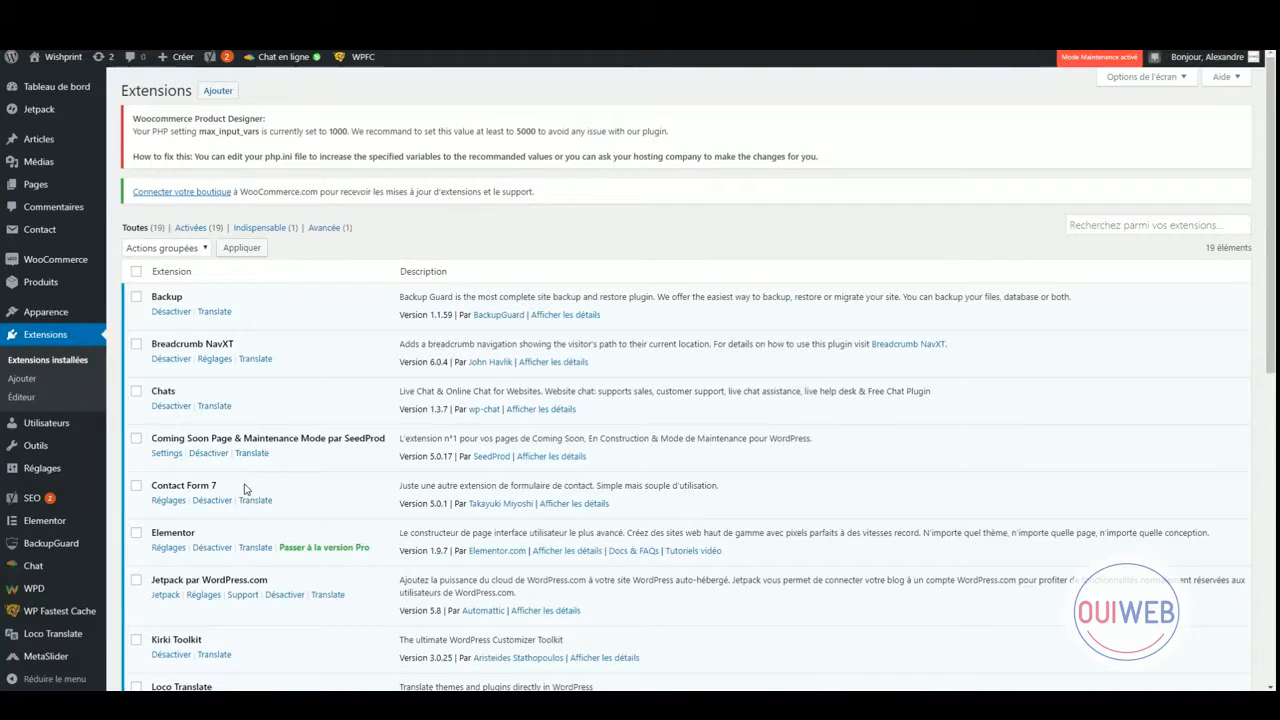
scroll(244, 488, "down", 5)
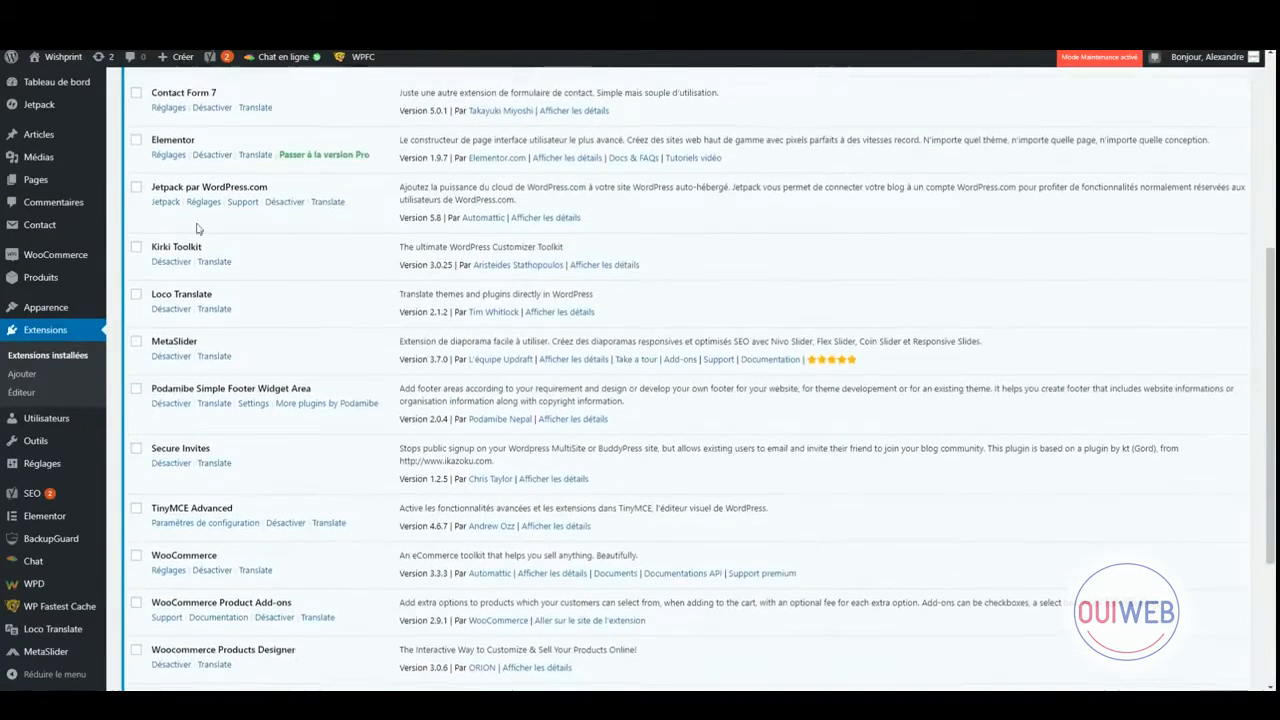
left_click(285, 199)
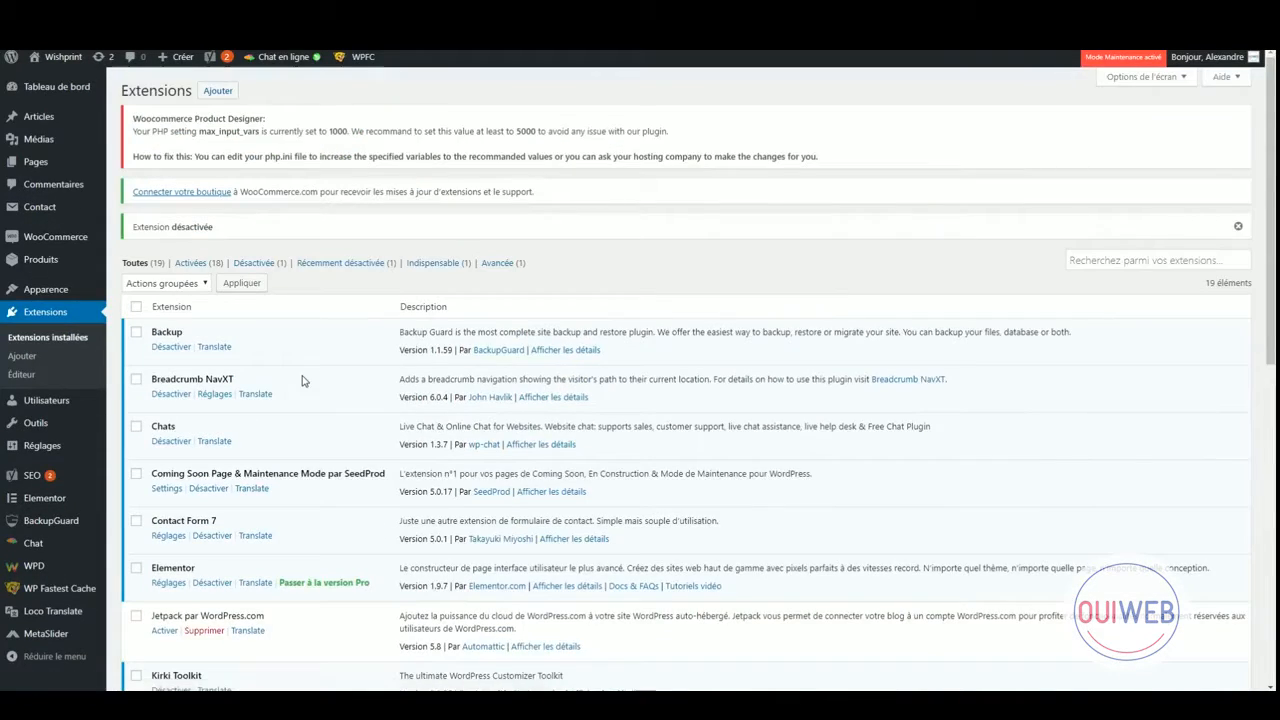
Deactivate the Yoast SEO extension.
scroll(300, 378, "down", 4)
scroll(303, 380, "down", 3)
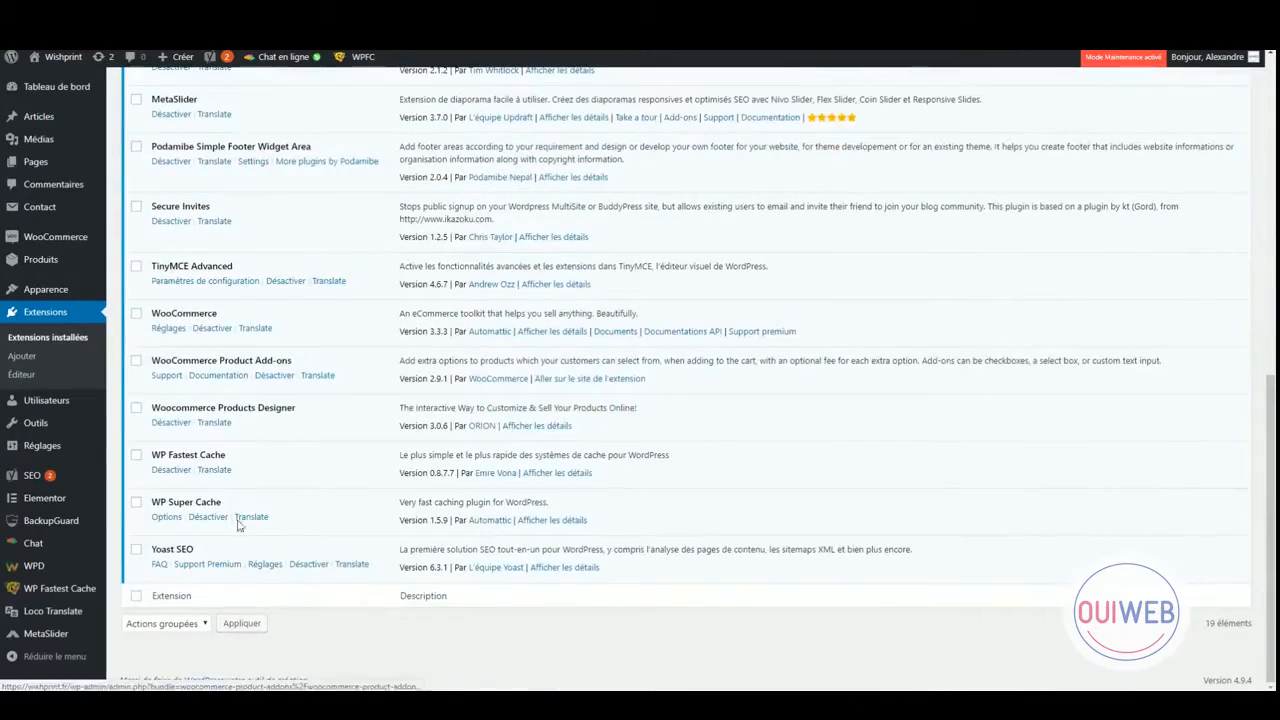
left_click(309, 565)
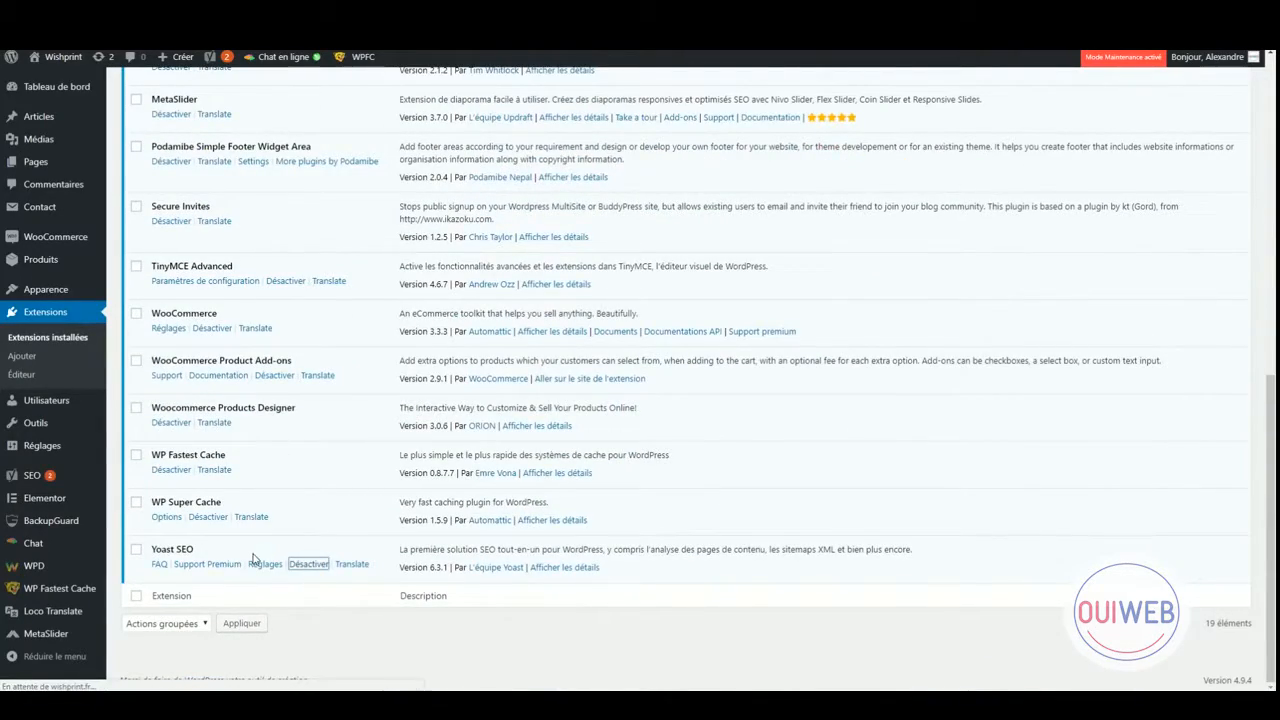
Deactivate the WP Super Cache and WP Fastest Cache extensions.
scroll(230, 540, "down", 8)
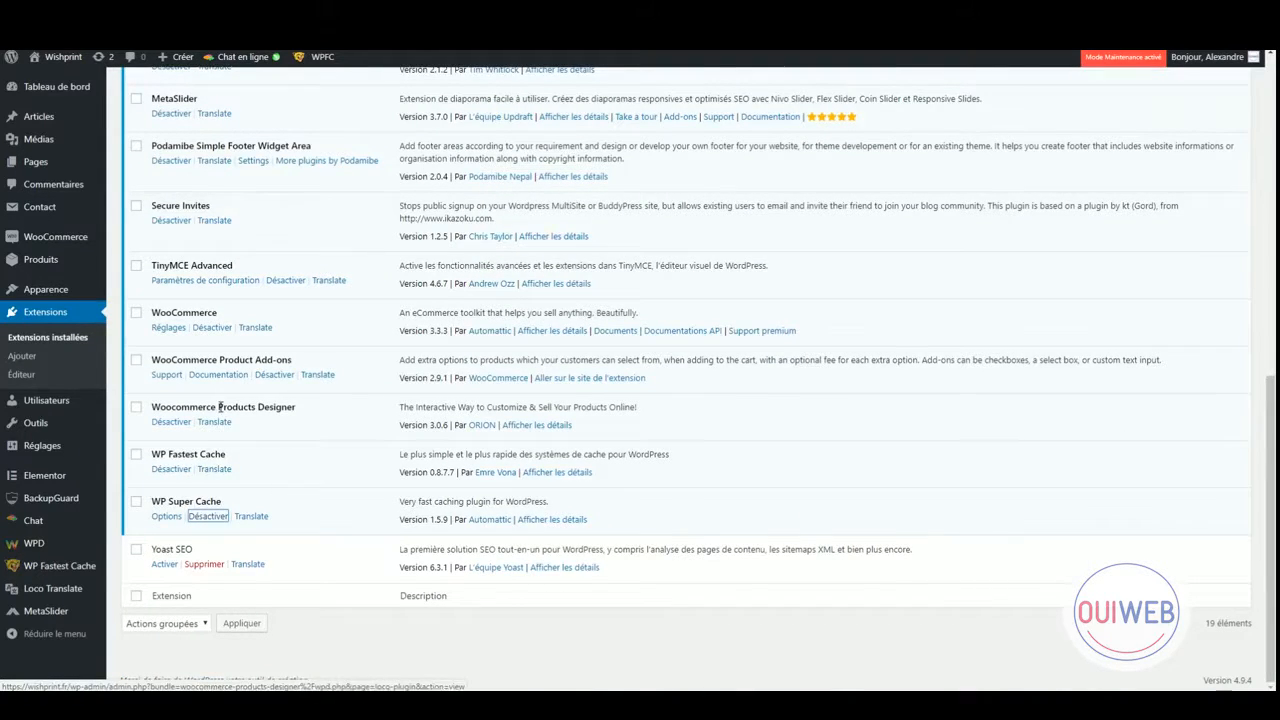
scroll(212, 630, "down", 3)
scroll(212, 630, "down", 5)
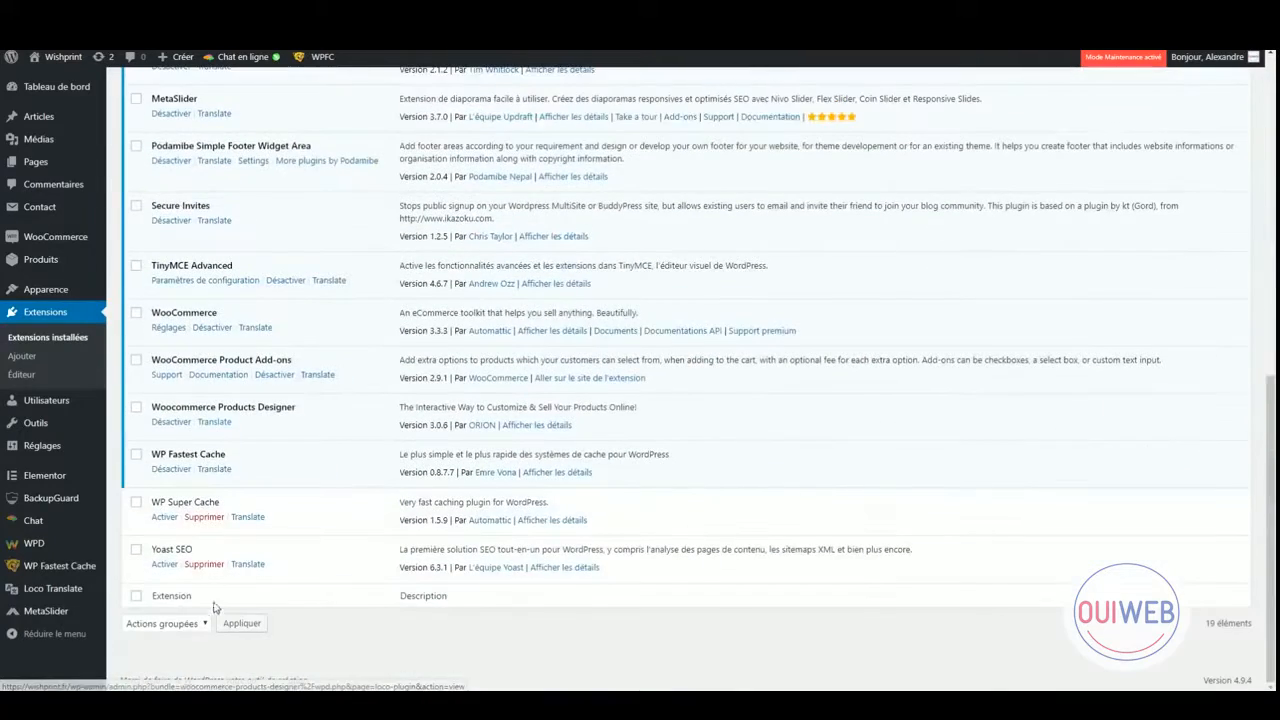
left_click(171, 469)
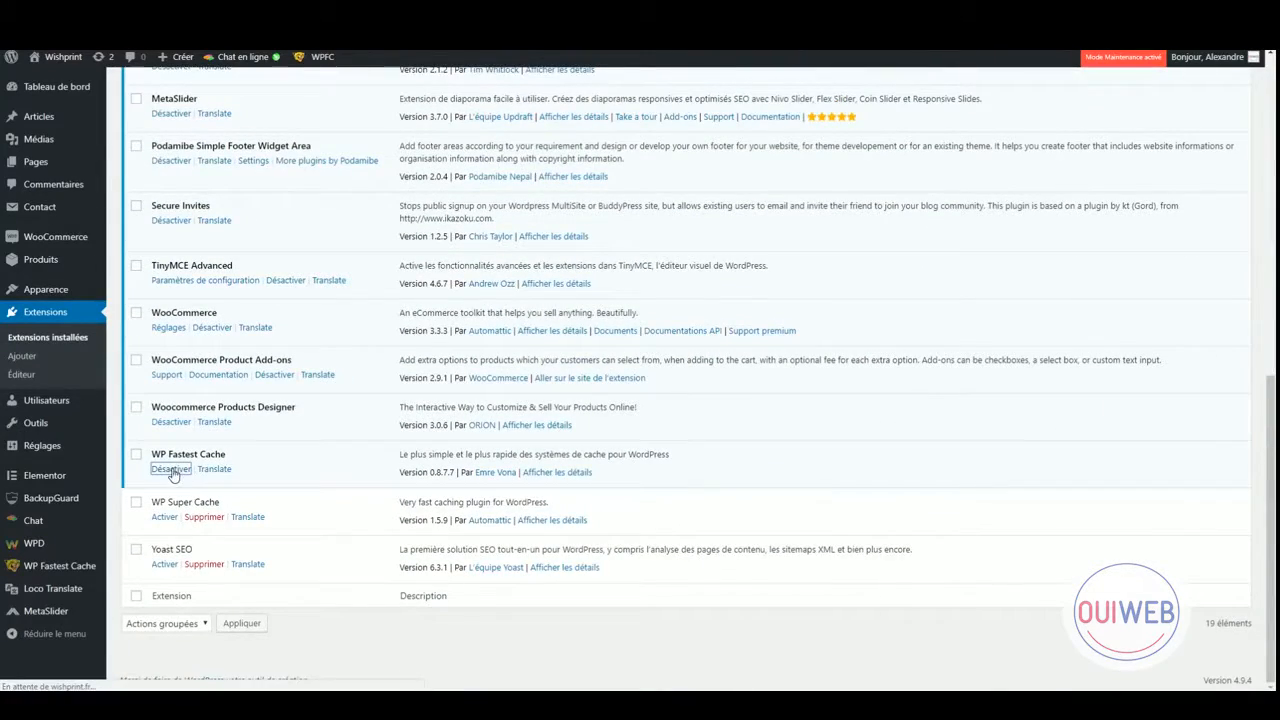
scroll(172, 475, "down", 4)
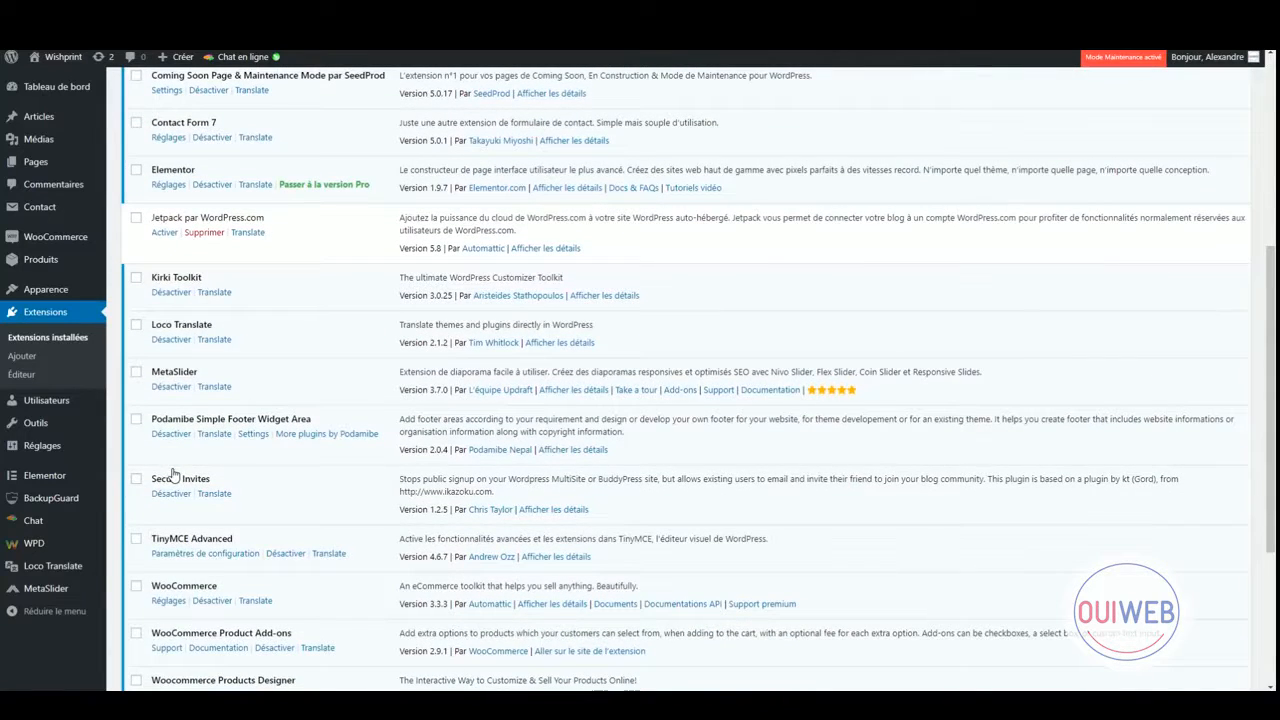
Create a French (France) translation of the Woocommerce Products Designer plugin in Loco Translate, using the Custom file location.
mouse_move(72, 578)
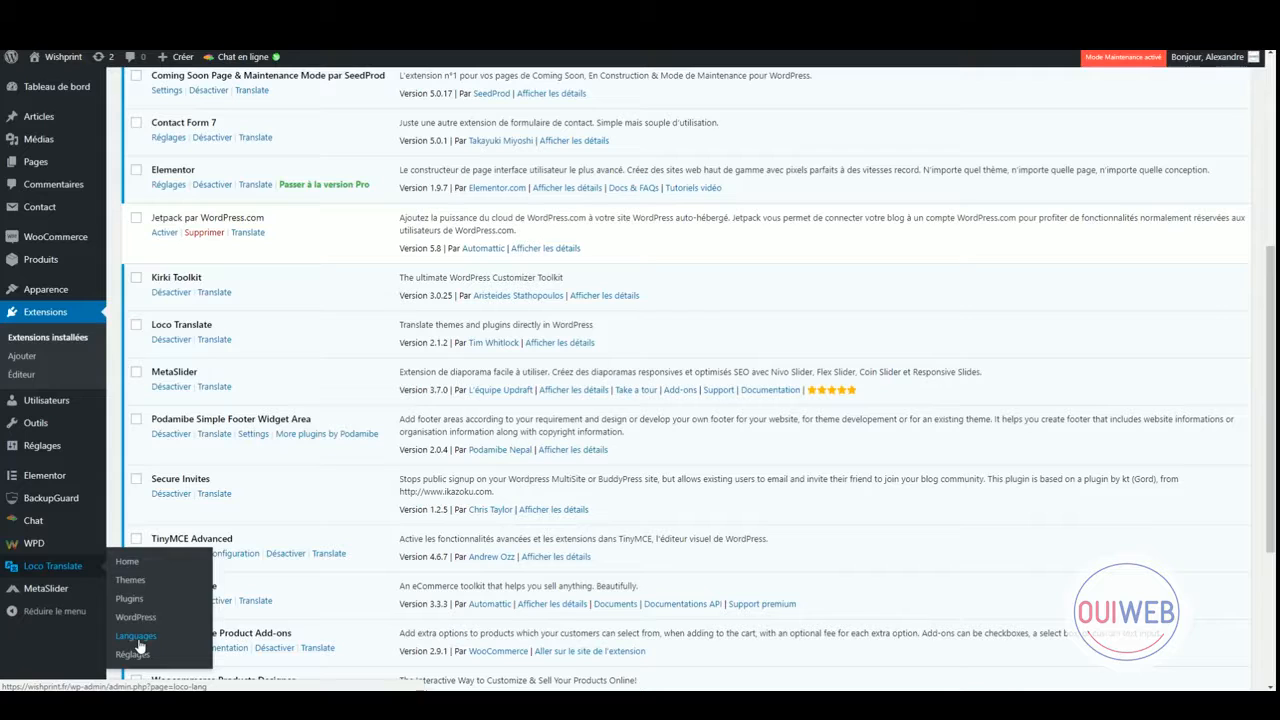
left_click(139, 644)
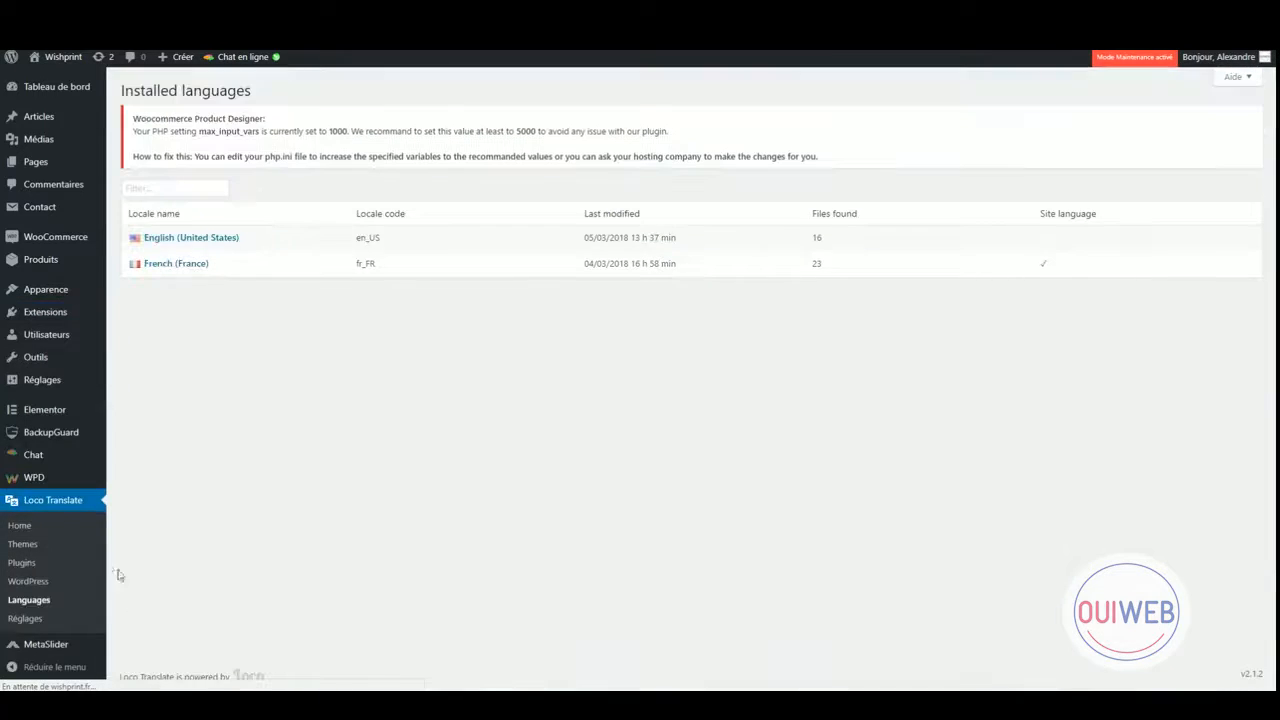
left_click(30, 563)
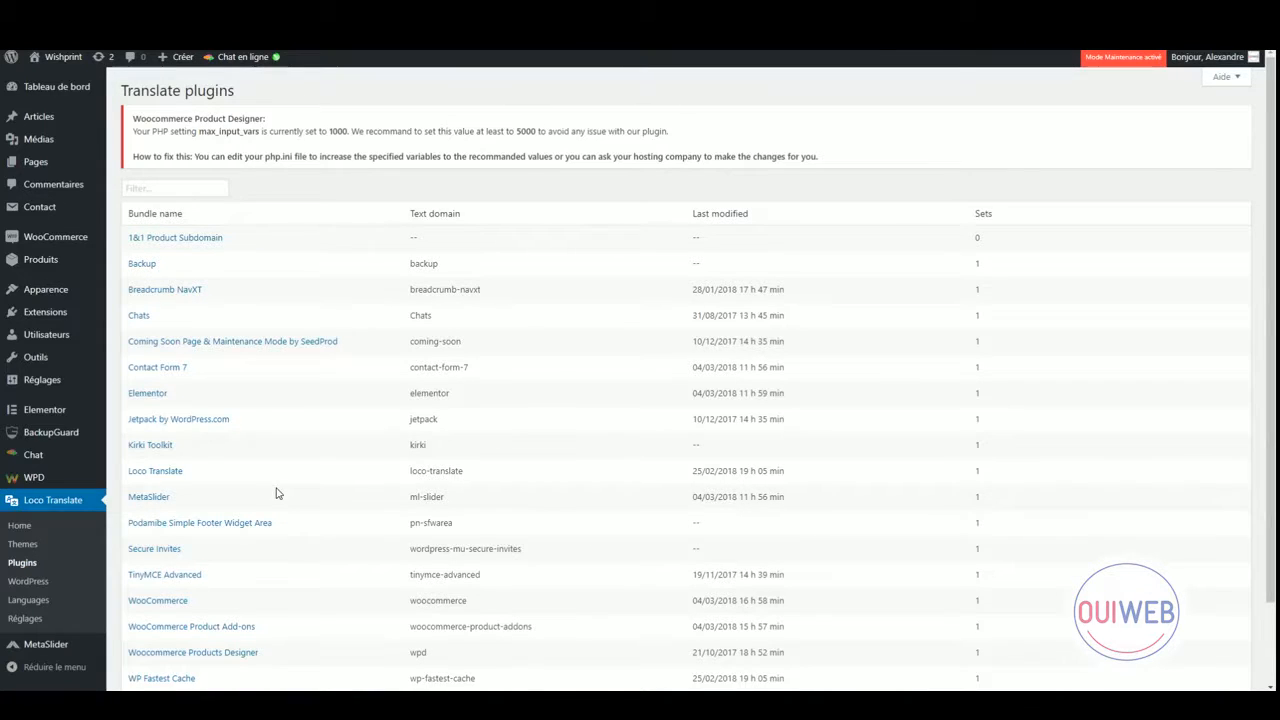
left_click(196, 654)
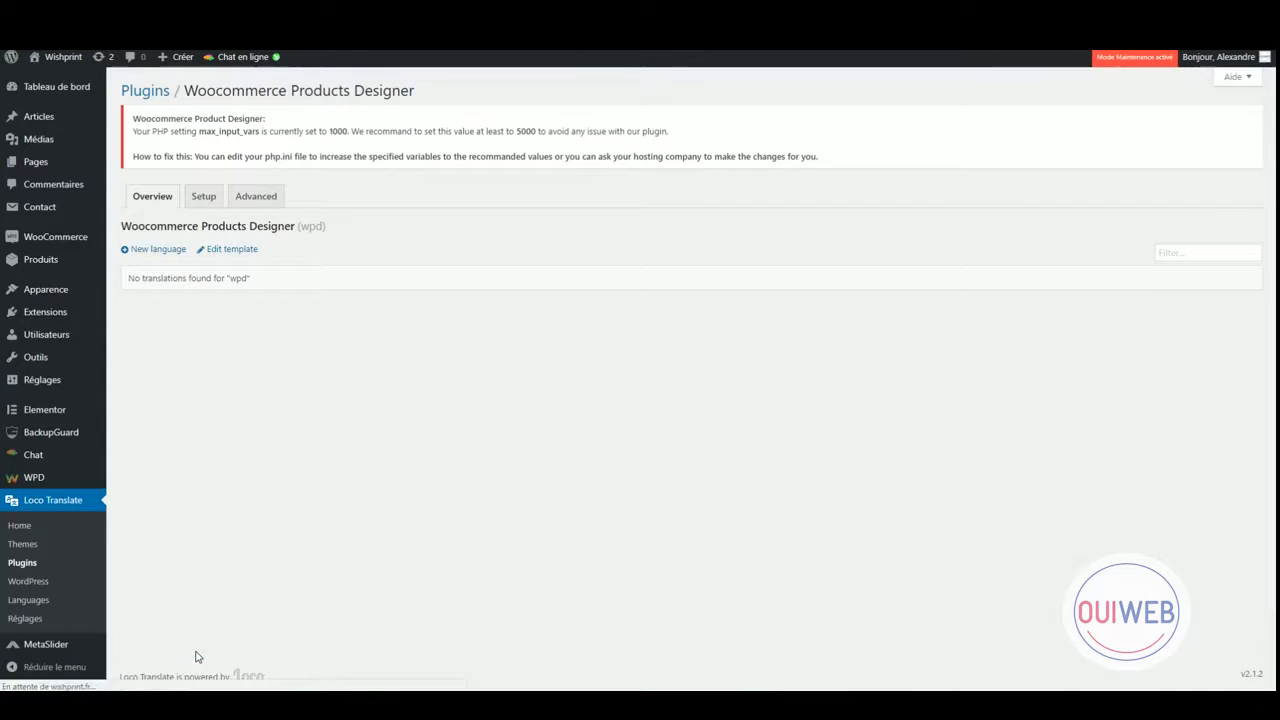
left_click(155, 250)
left_click(406, 318)
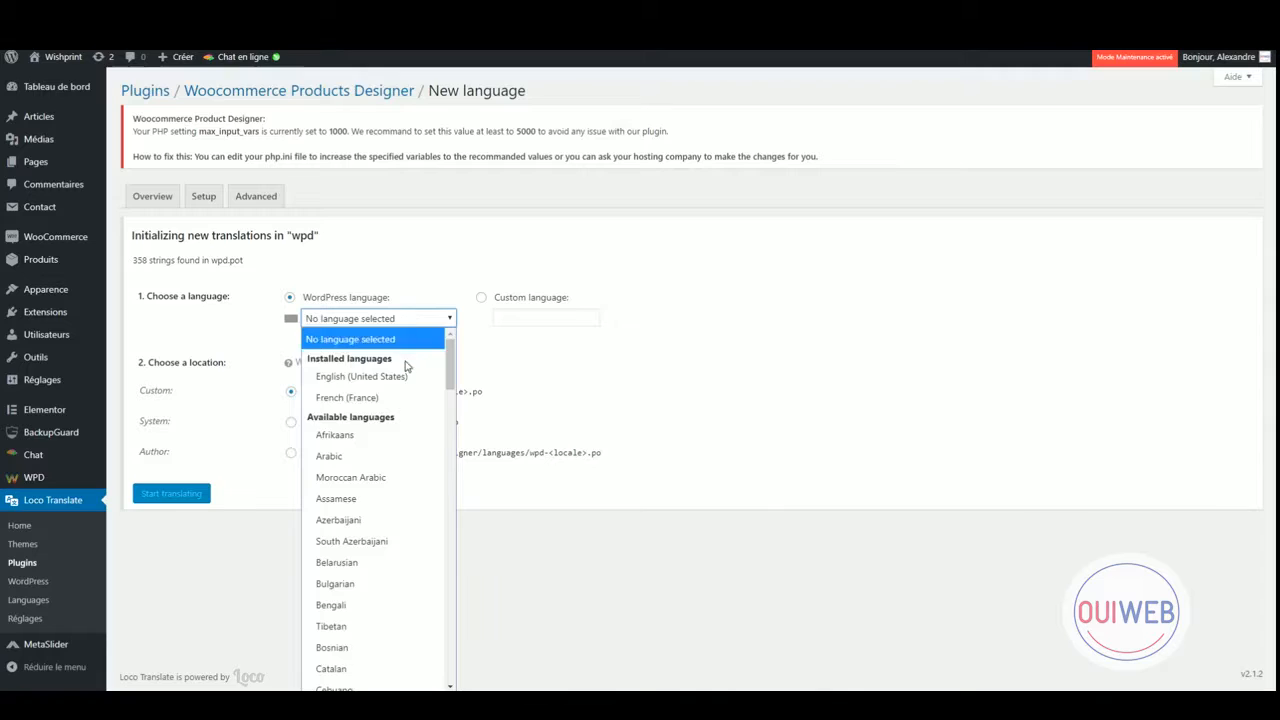
left_click(405, 397)
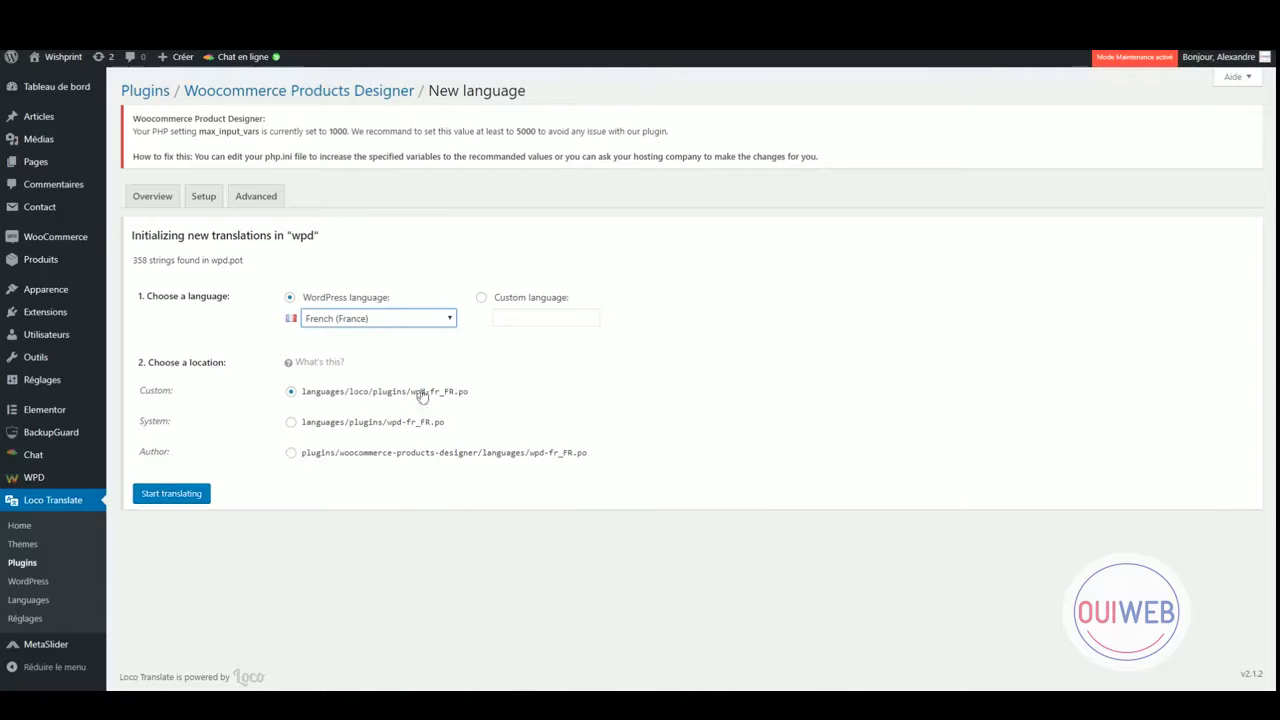
left_click(183, 496)
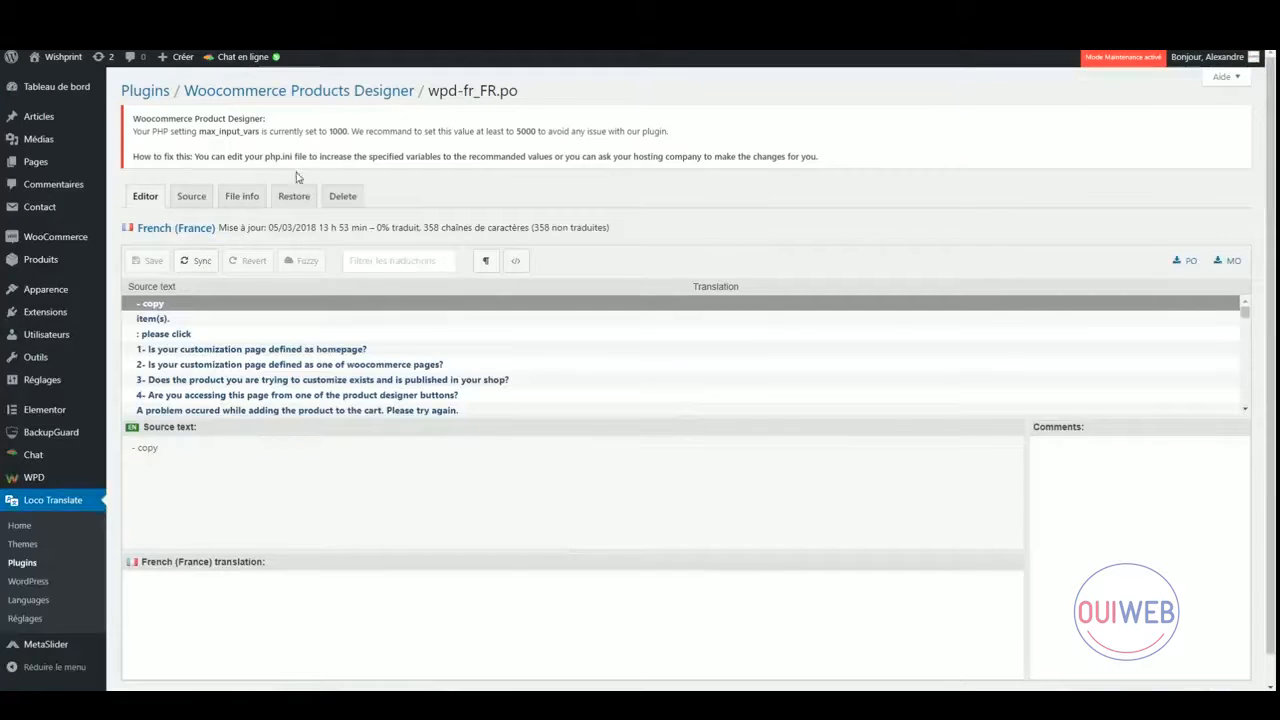
Filter the strings by "design from bla", translate "Design from blank" as "Créer son Design" and save the translation.
left_click(424, 261)
type("design")
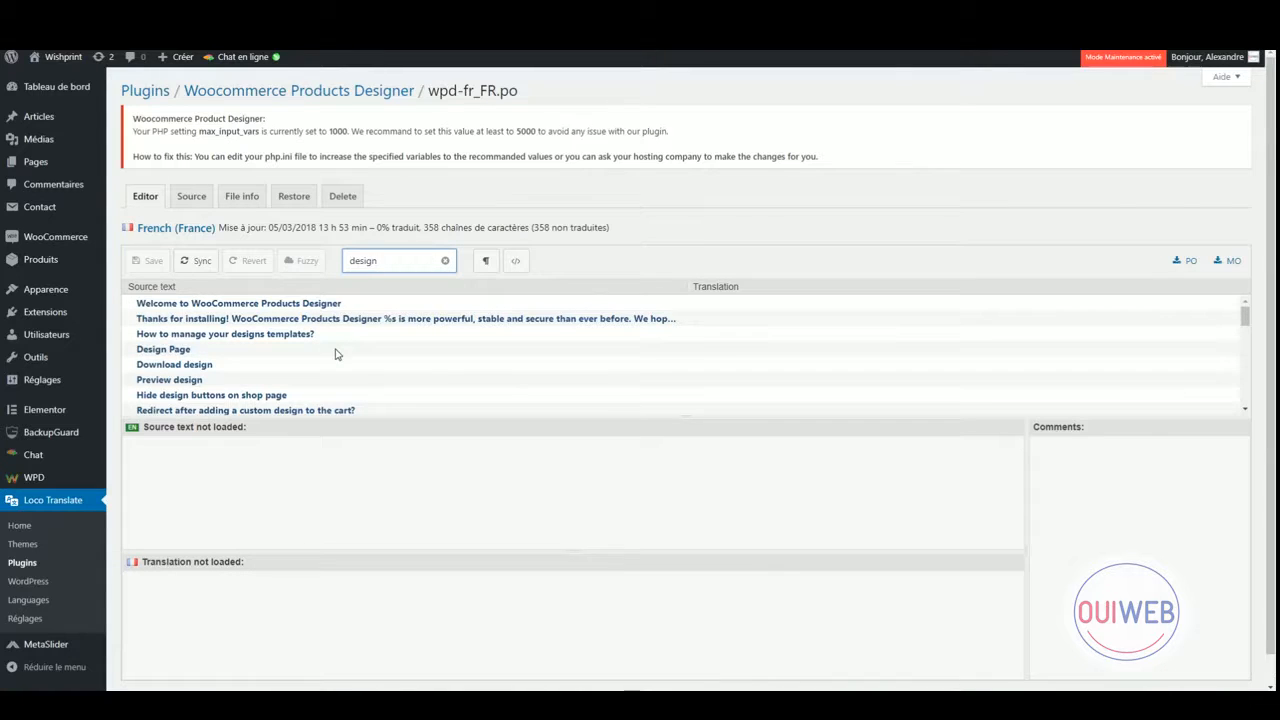
scroll(336, 354, "down", 6)
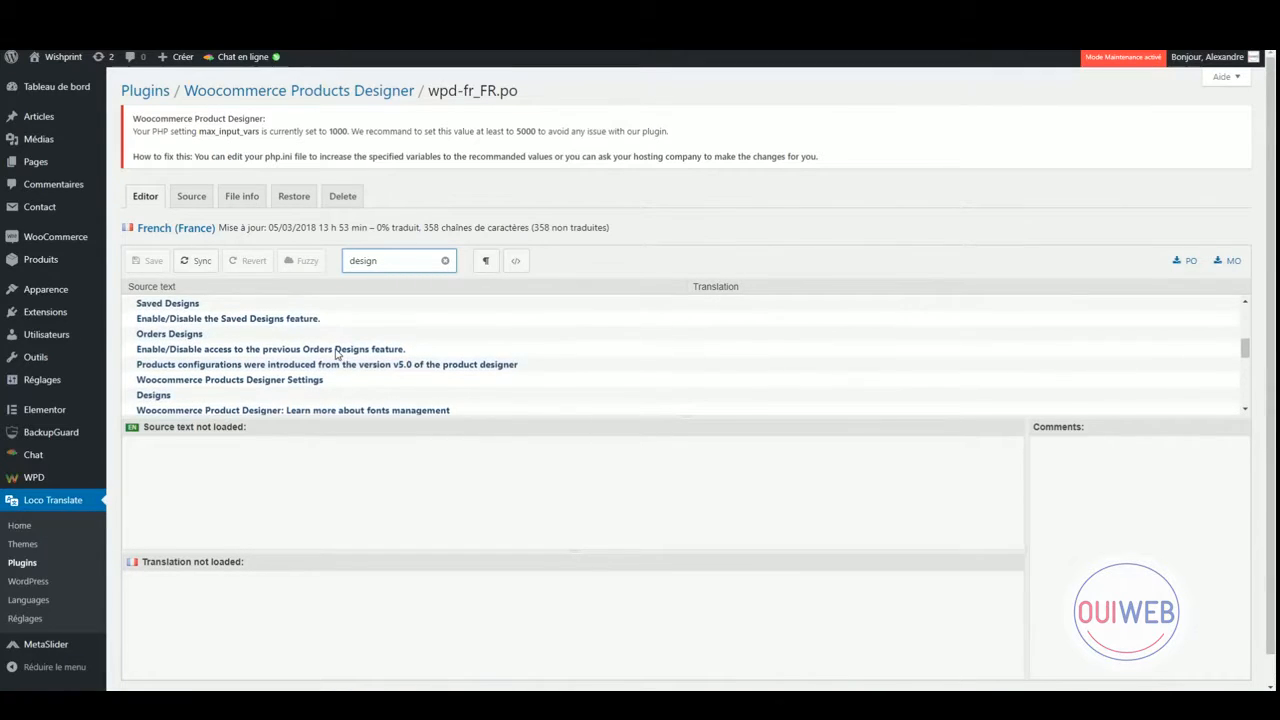
type("from bla")
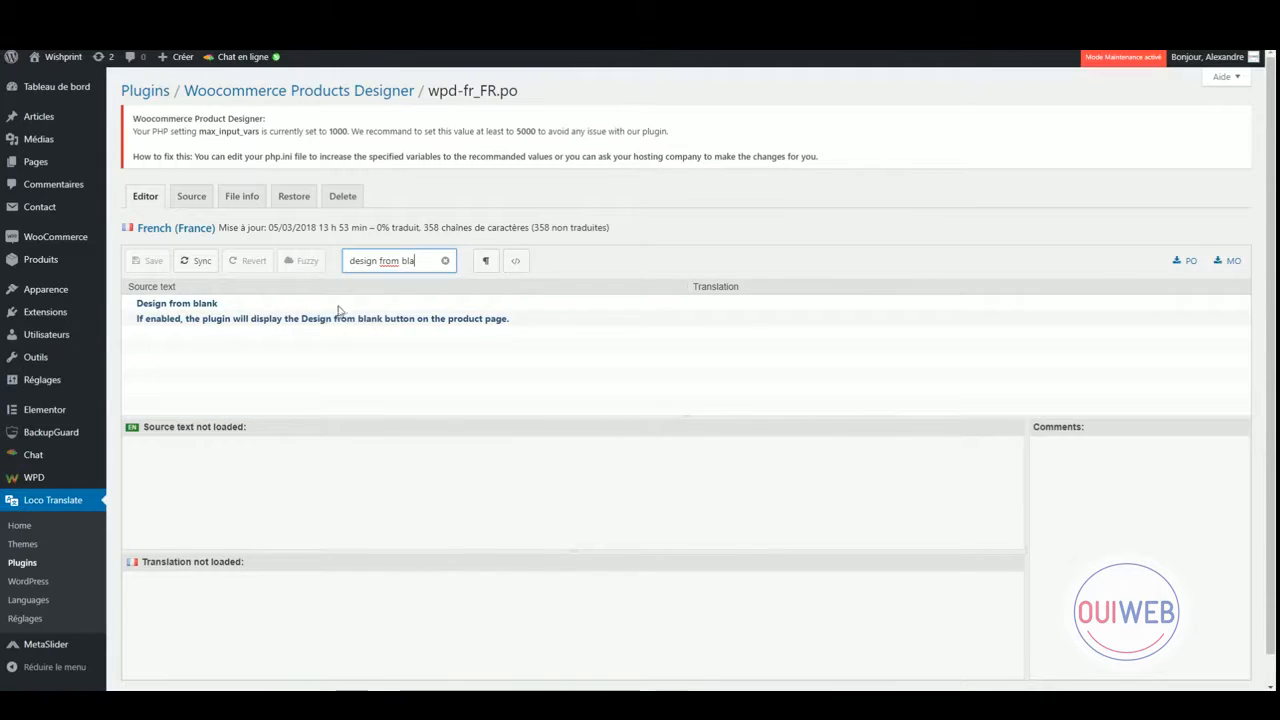
left_click(339, 305)
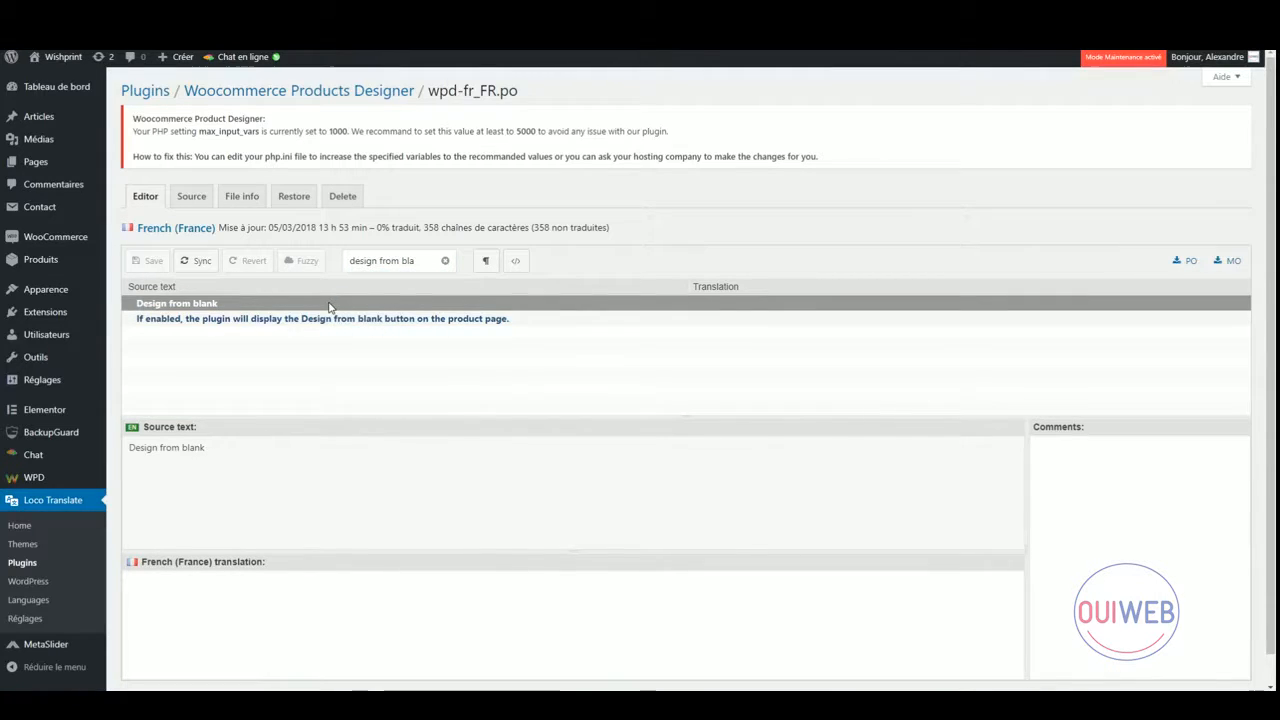
left_click(315, 601)
type("Créer son Design")
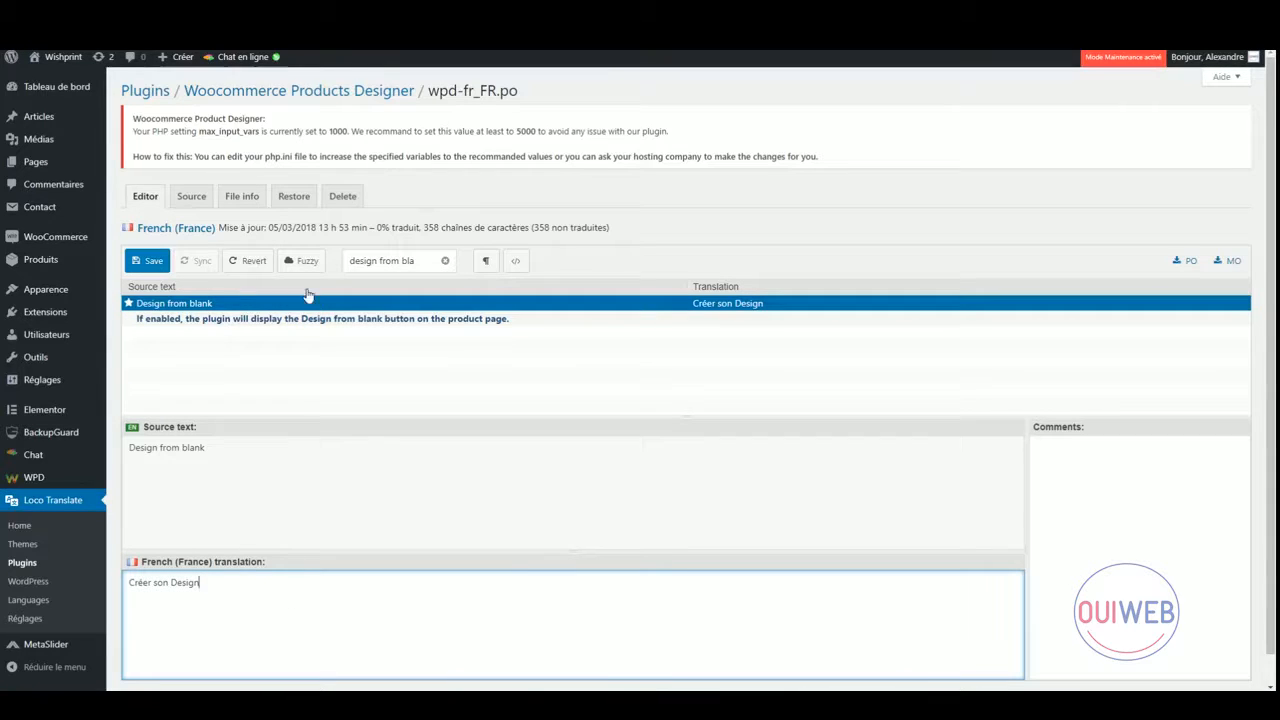
left_click(147, 260)
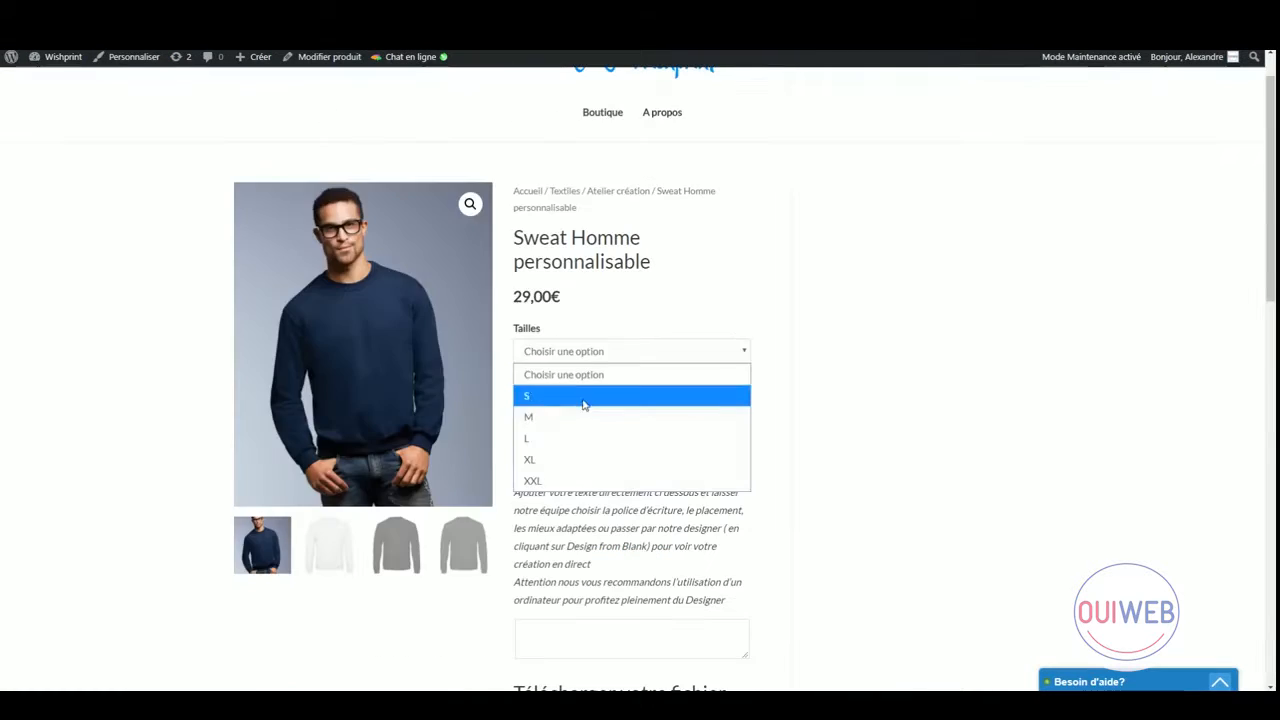
Choose size S and colour Blanc on the Sweat Homme personnalisable product page and check the design button's label.
left_click(586, 403)
scroll(858, 525, "down", 3)
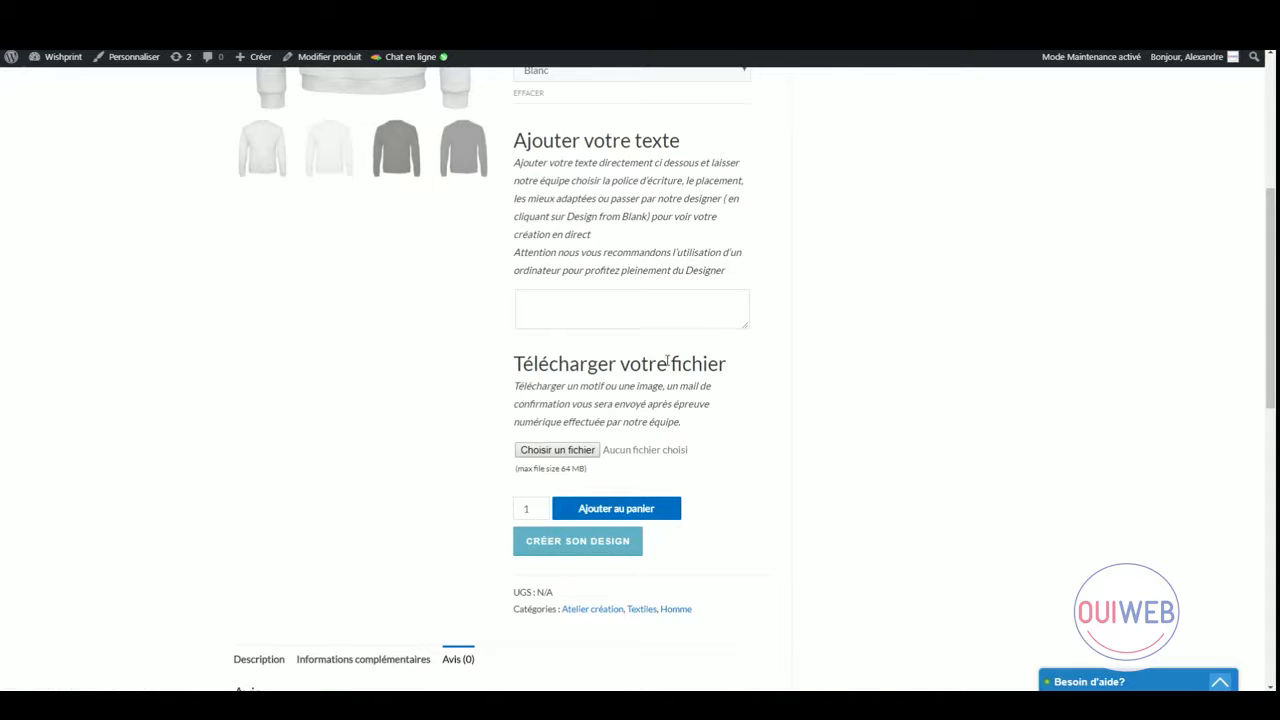
scroll(667, 362, "up", 2)
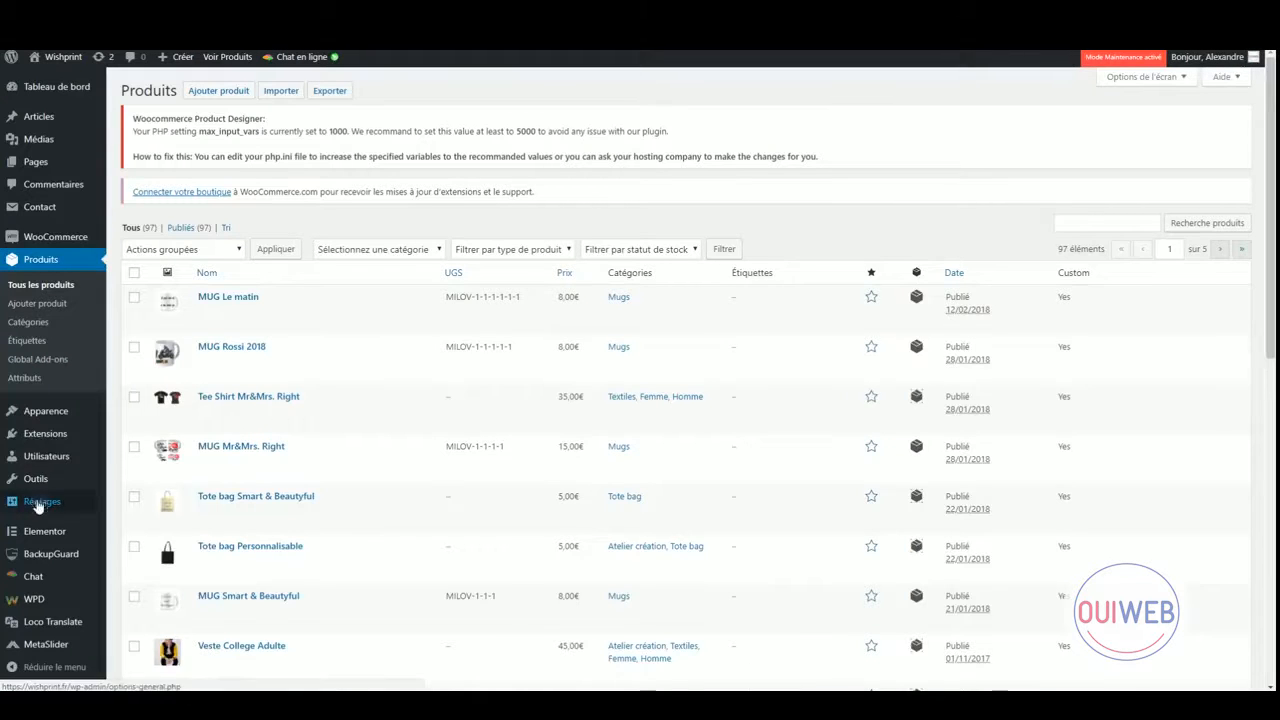
Search the extensions to add for "quickview", then install and activate Quick View WooCommerce.
mouse_move(50, 433)
left_click(130, 454)
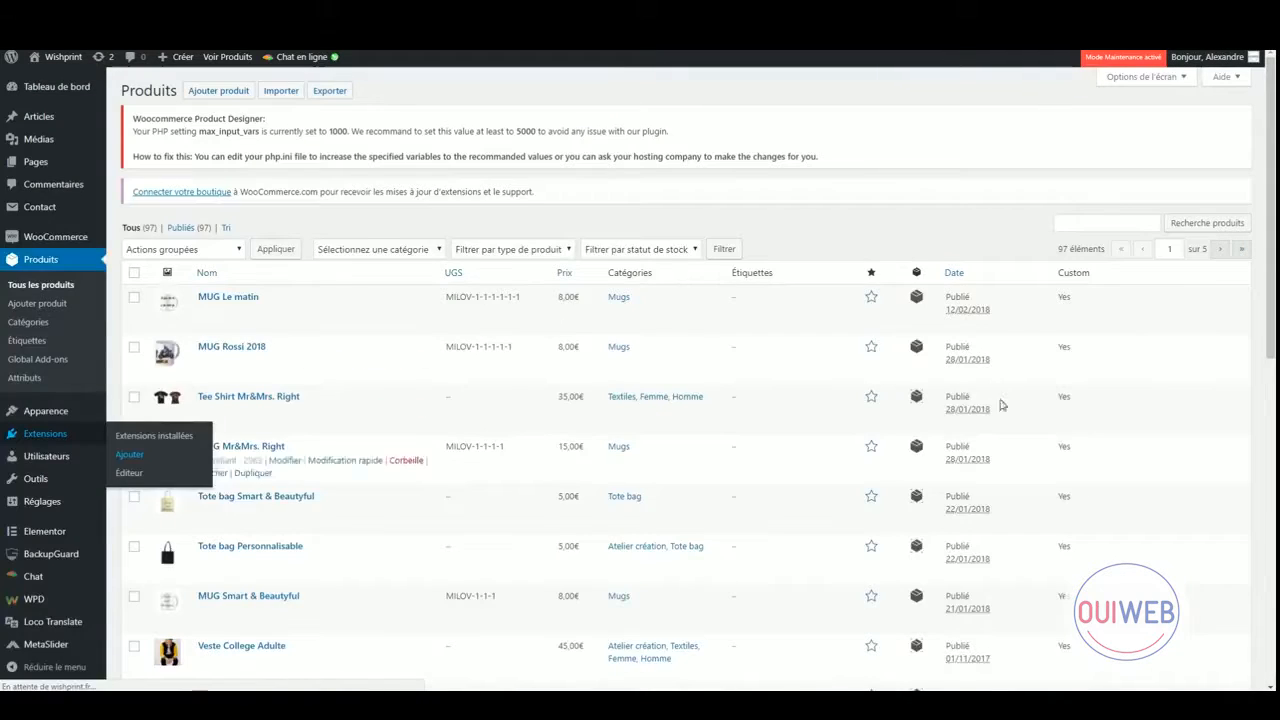
type("qu")
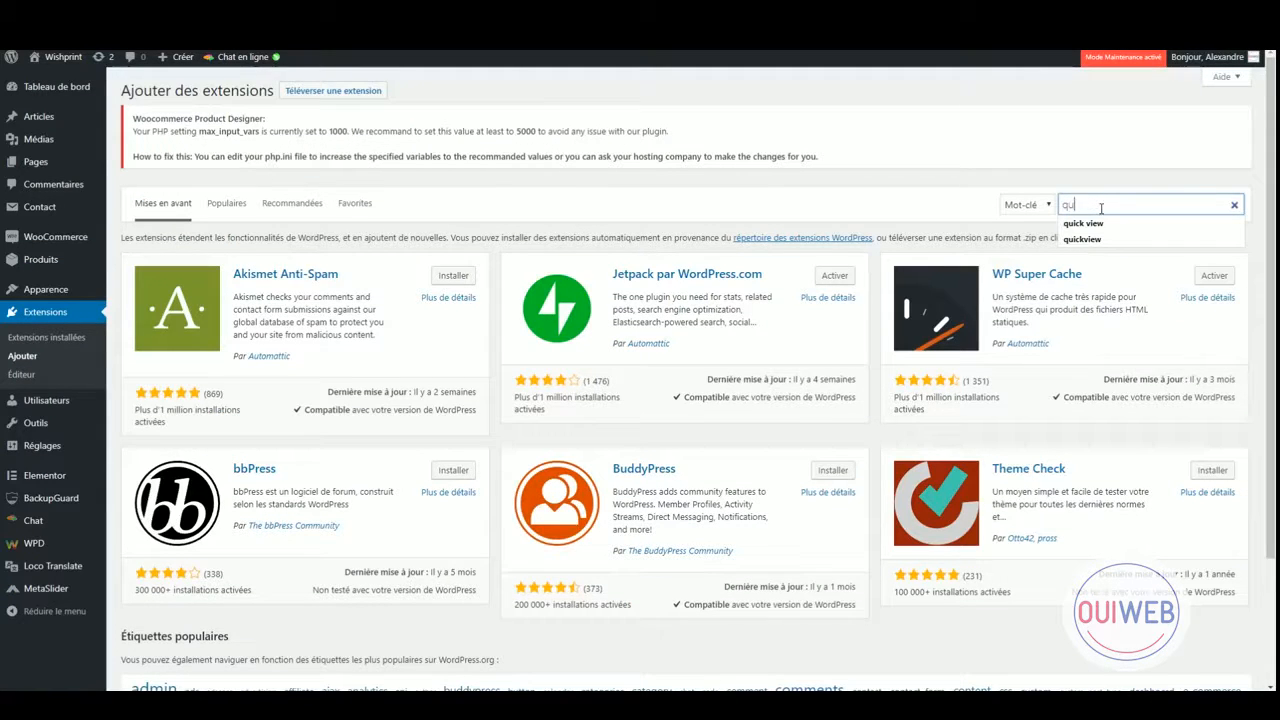
type("ickview")
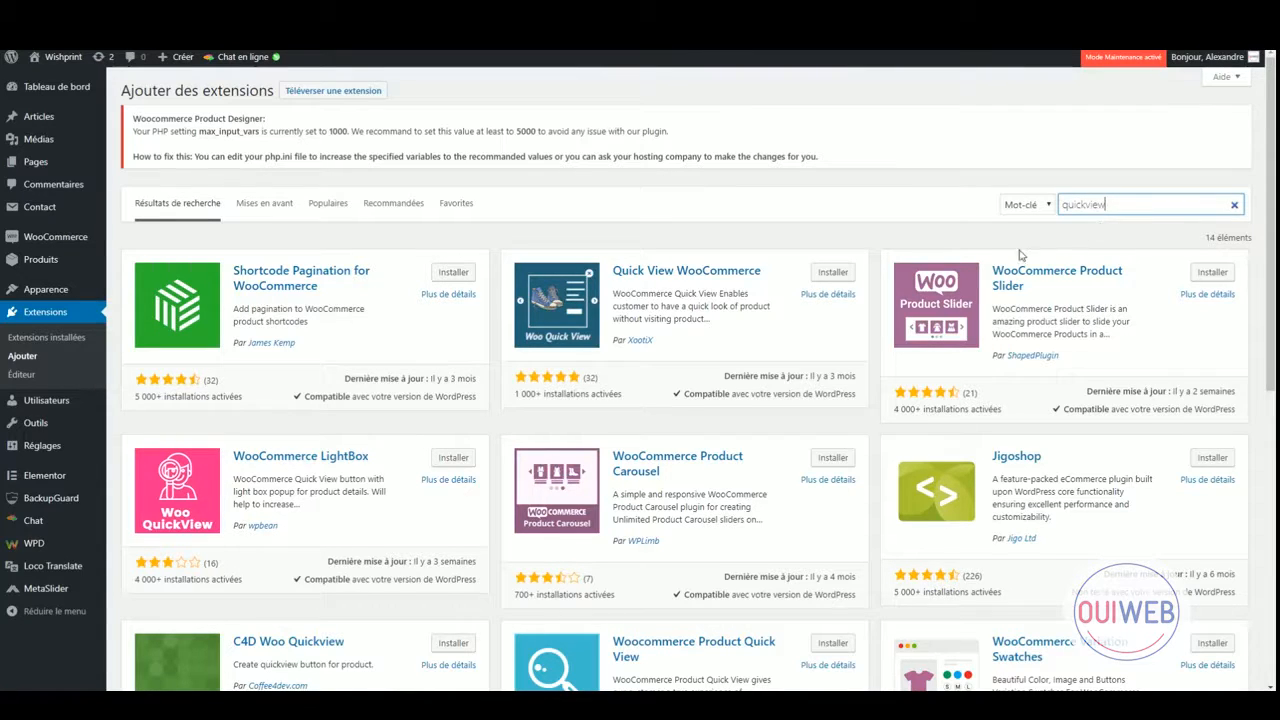
left_click(833, 274)
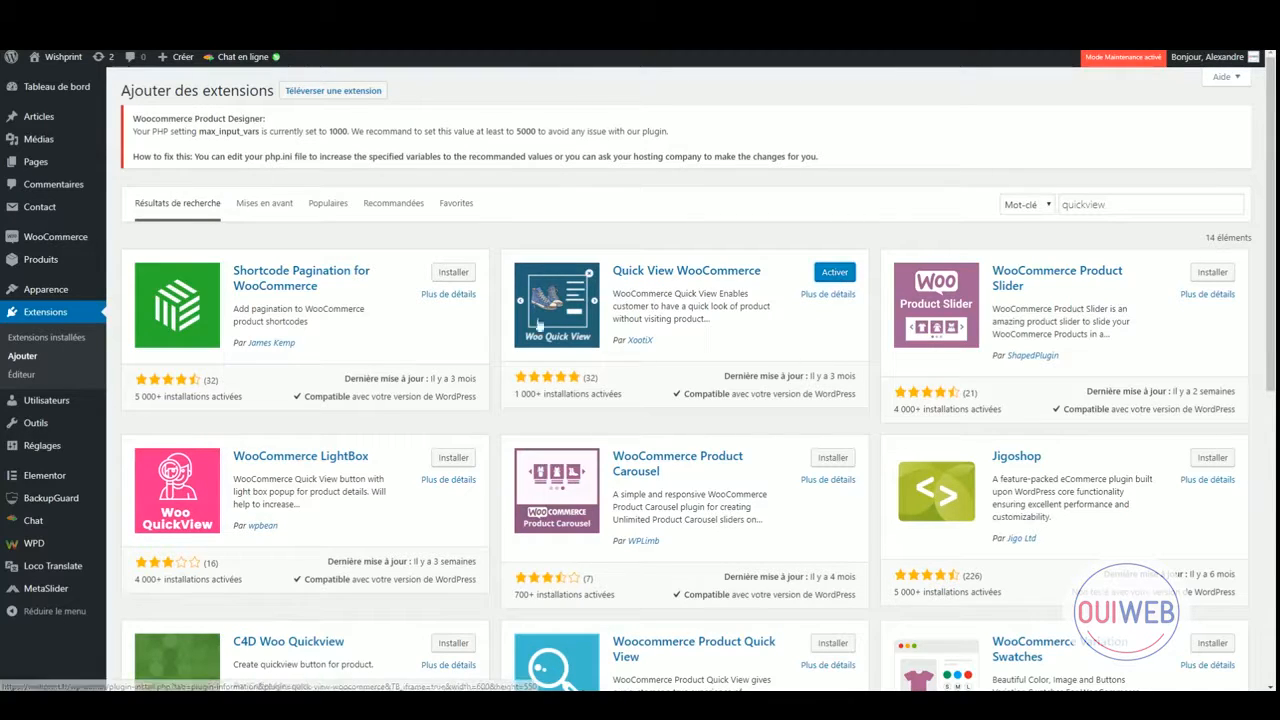
left_click(834, 276)
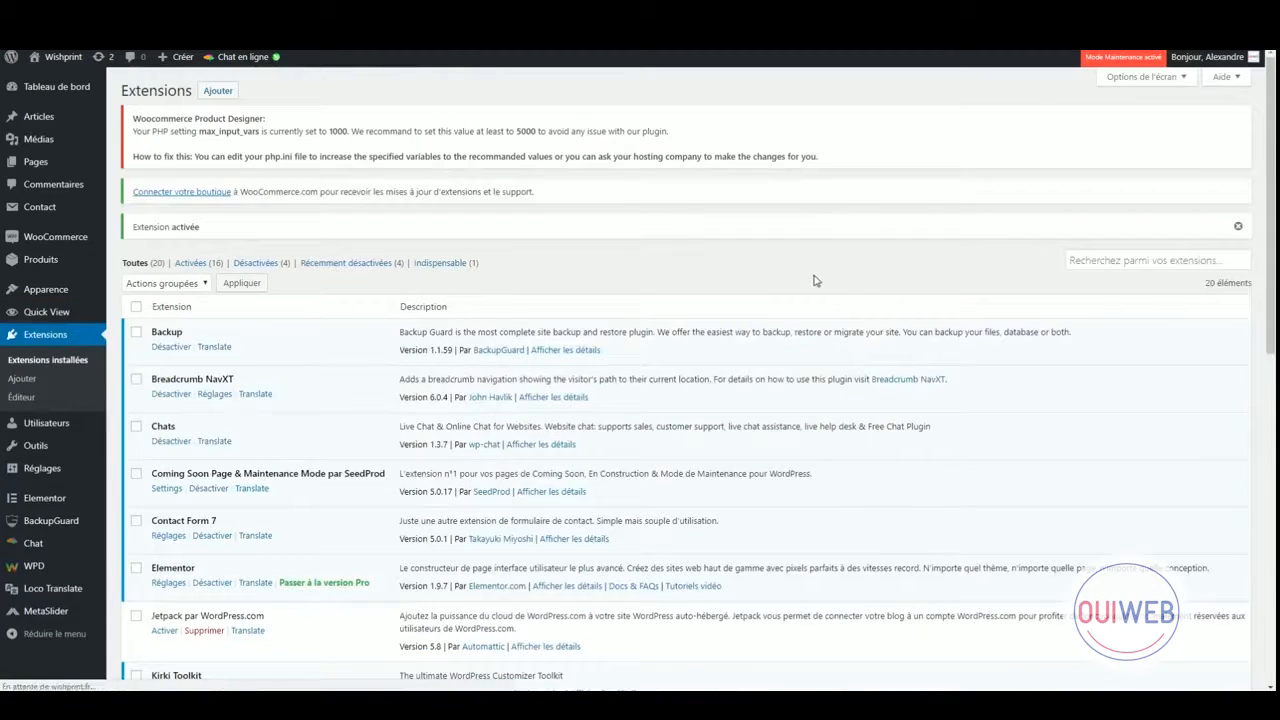
Set the button text to "Aperçu" in the Quick View settings.
mouse_move(47, 428)
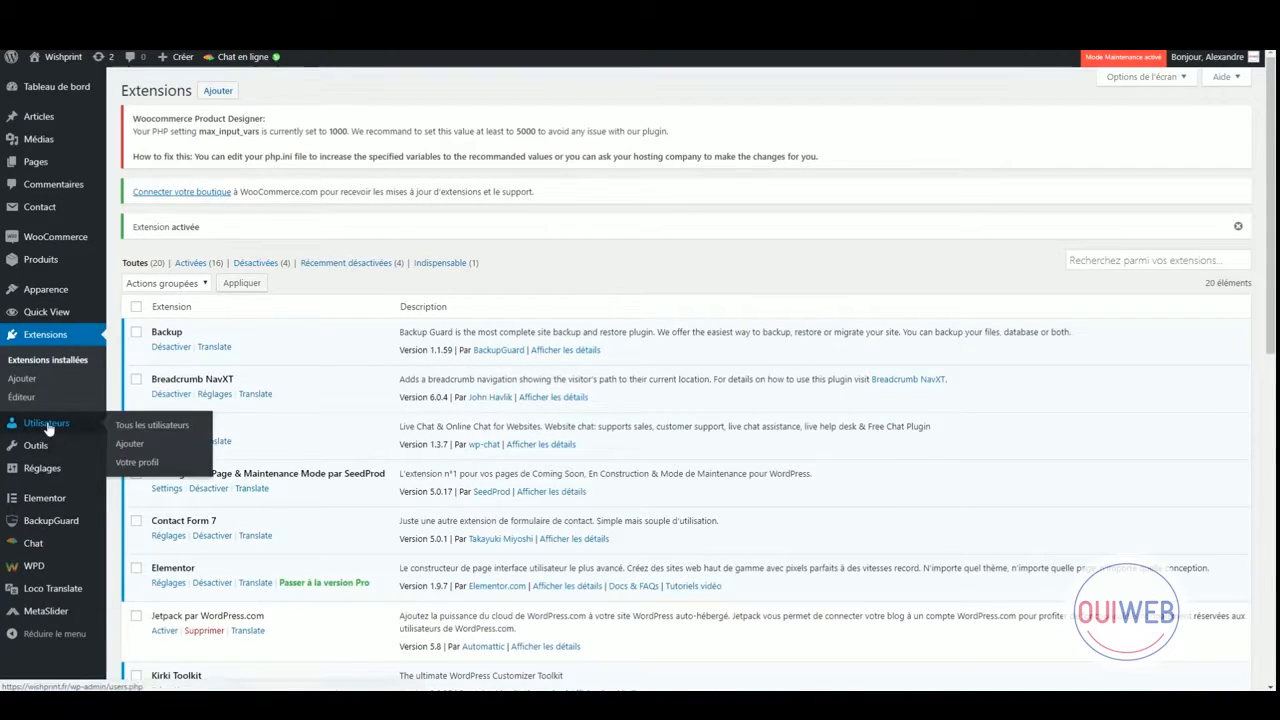
left_click(60, 315)
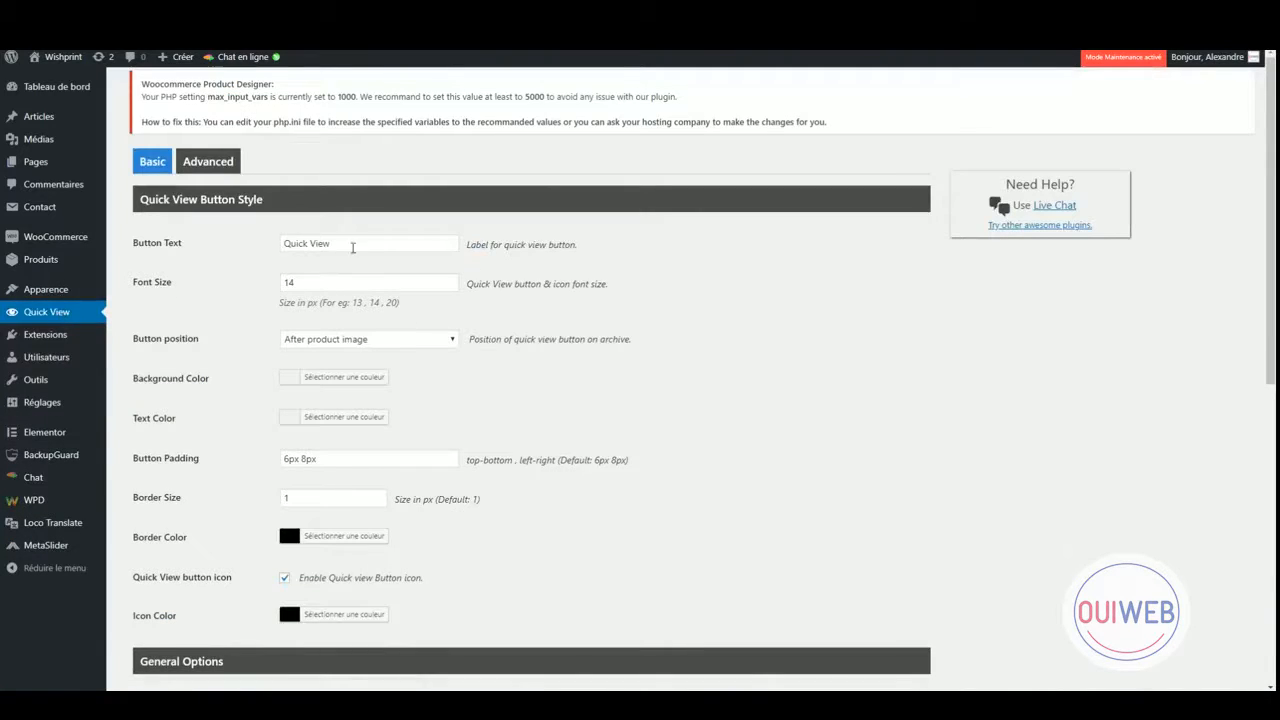
left_click_drag(354, 245, 283, 236)
type("Aper")
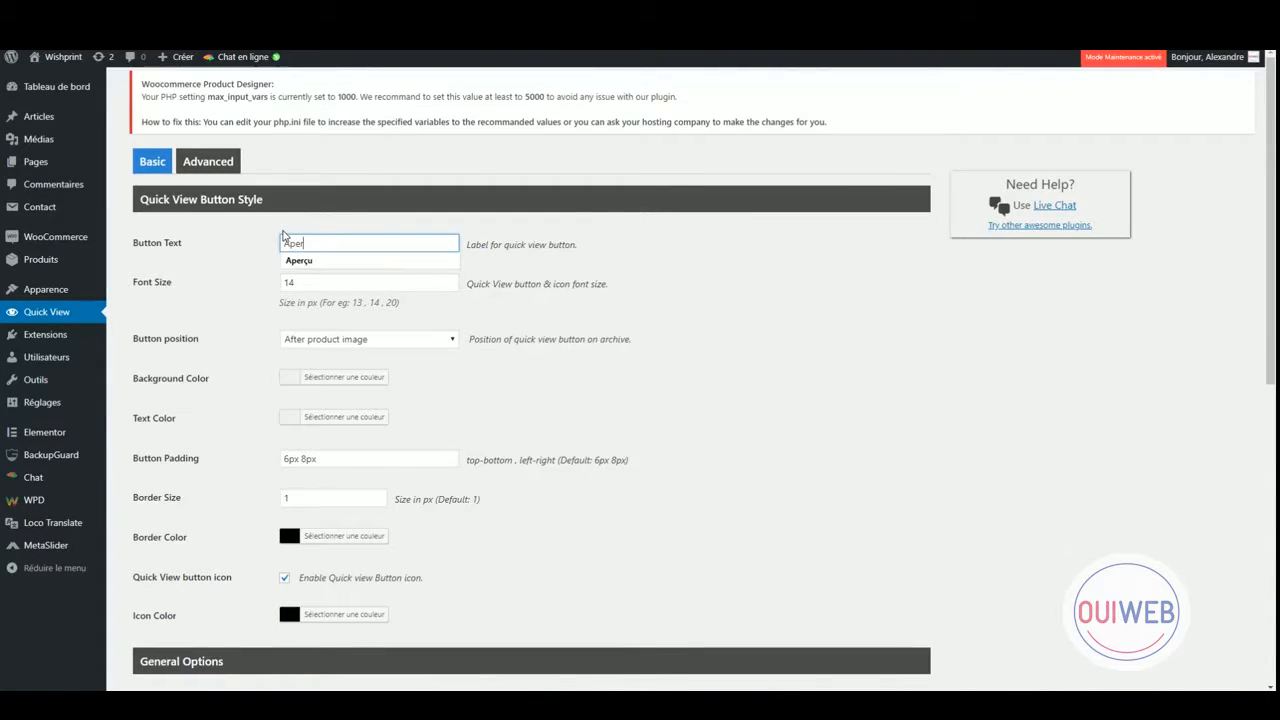
type("çu")
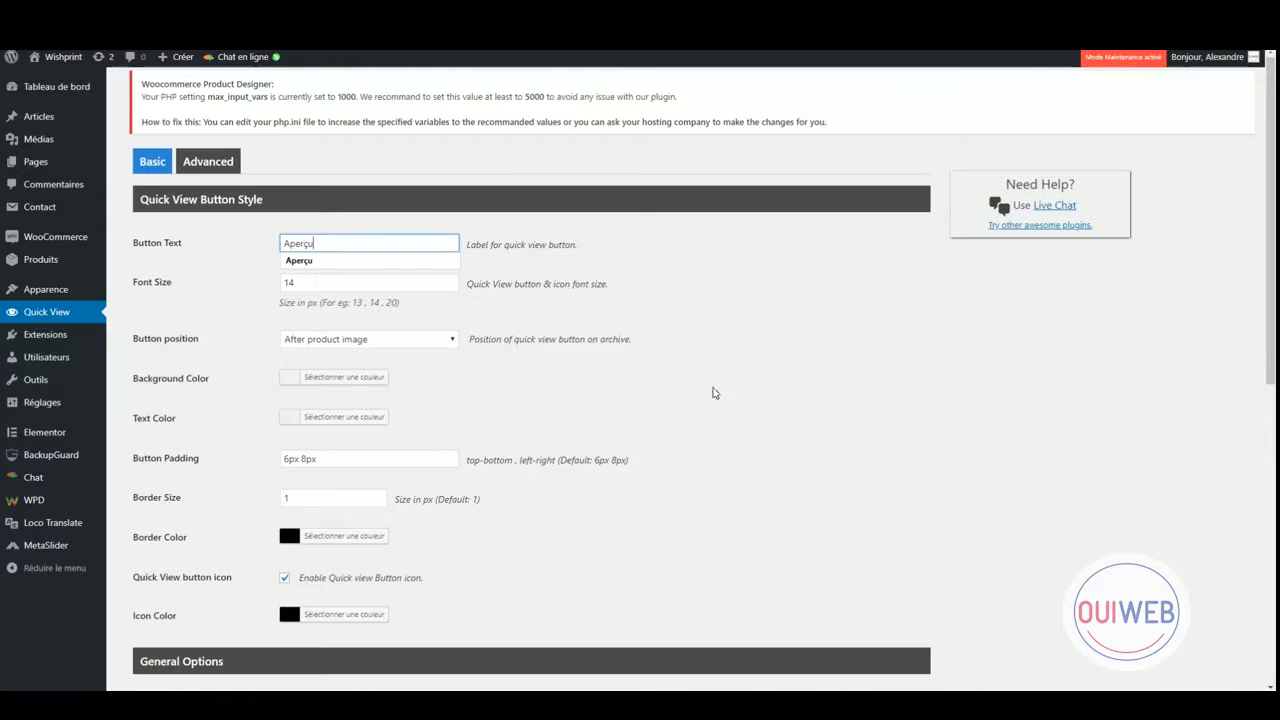
left_click(714, 393)
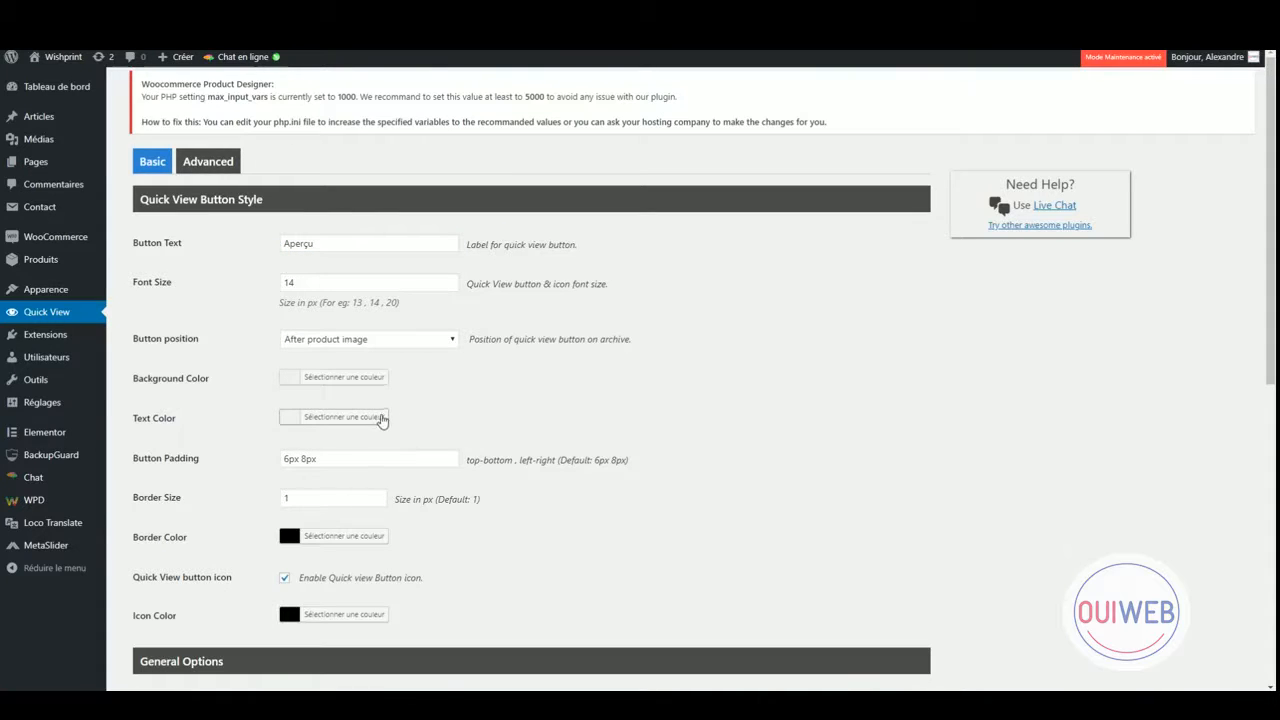
Disable Quick View on mobile devices and save the settings.
scroll(434, 480, "down", 5)
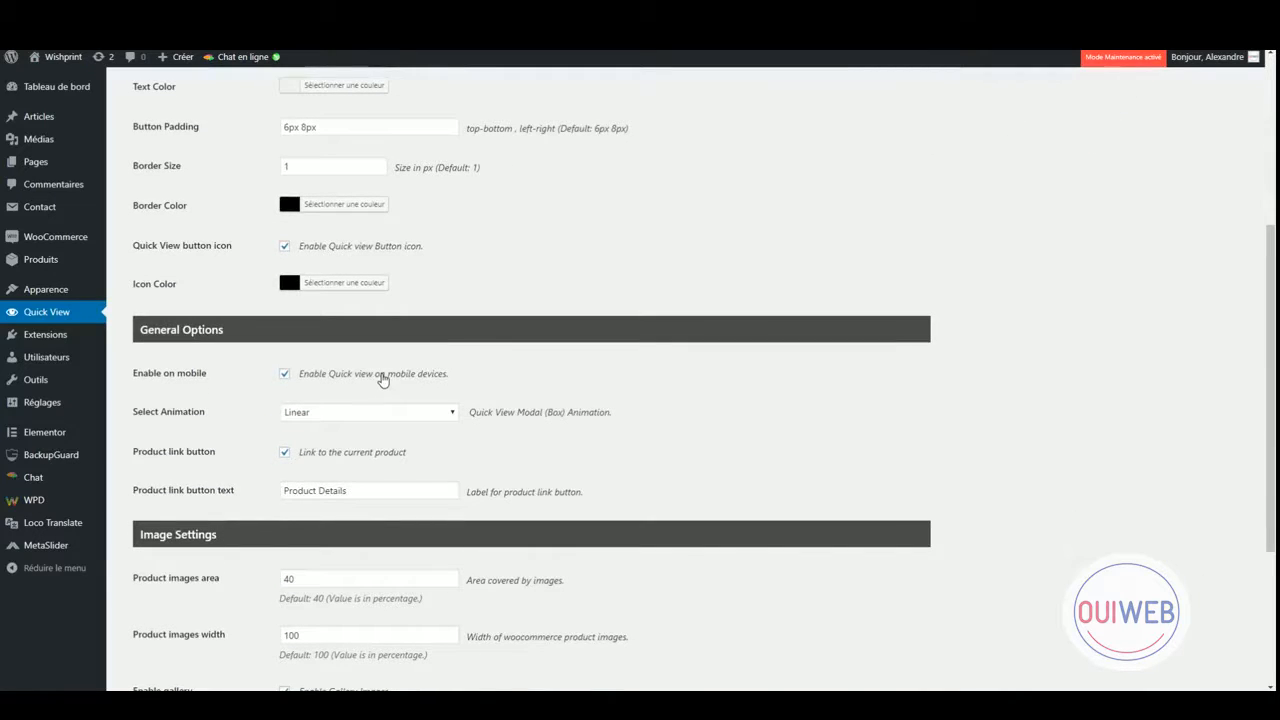
left_click(383, 380)
left_click(322, 375)
left_click_drag(133, 378, 205, 384)
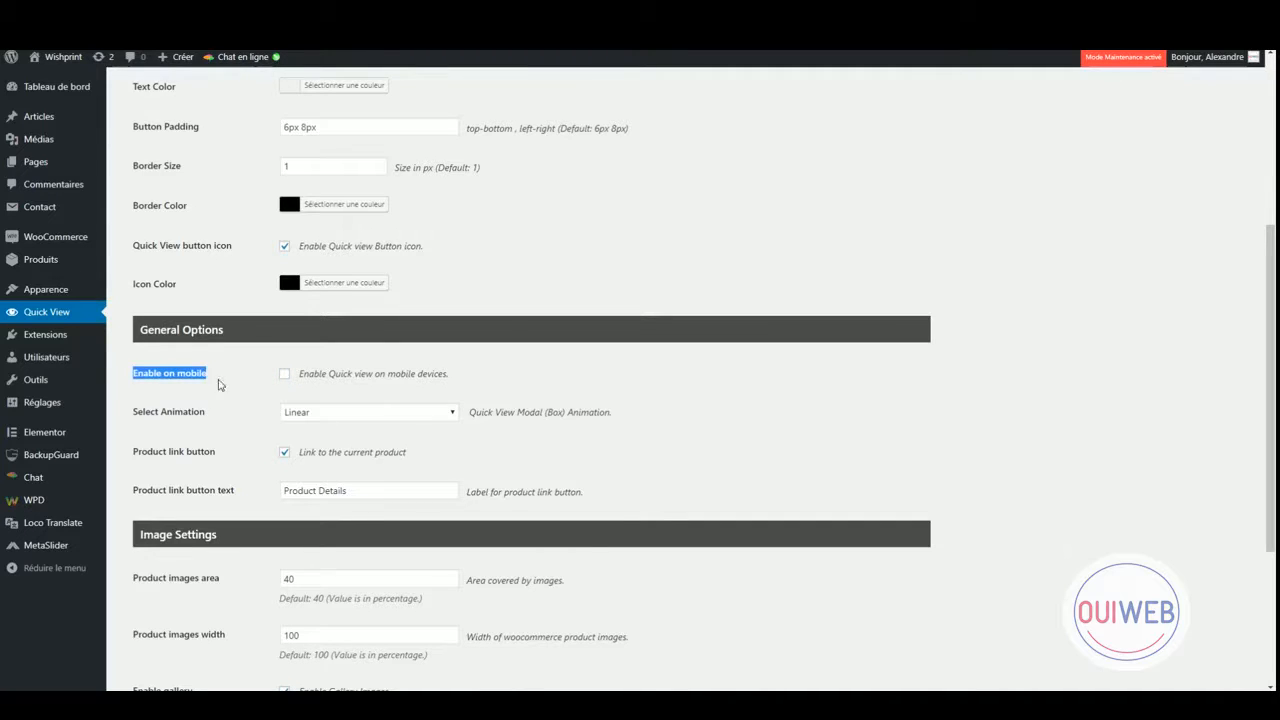
scroll(488, 489, "down", 2)
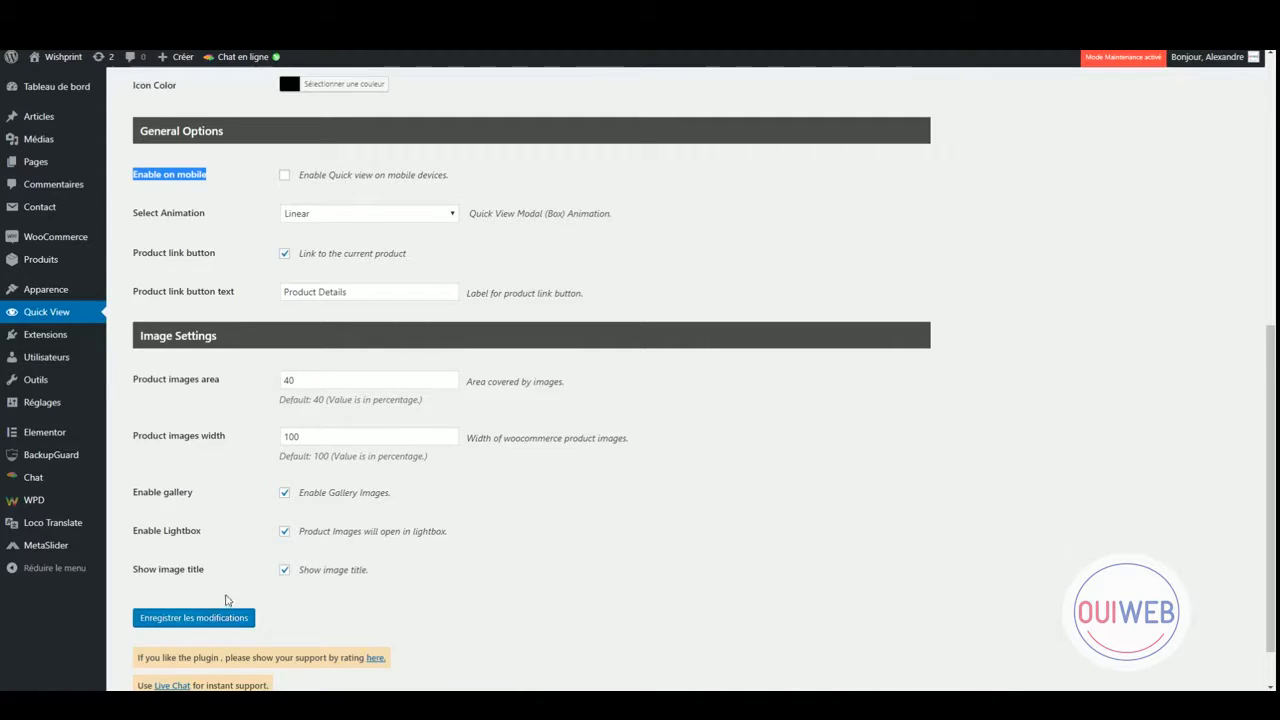
scroll(226, 600, "down", 1)
left_click(208, 560)
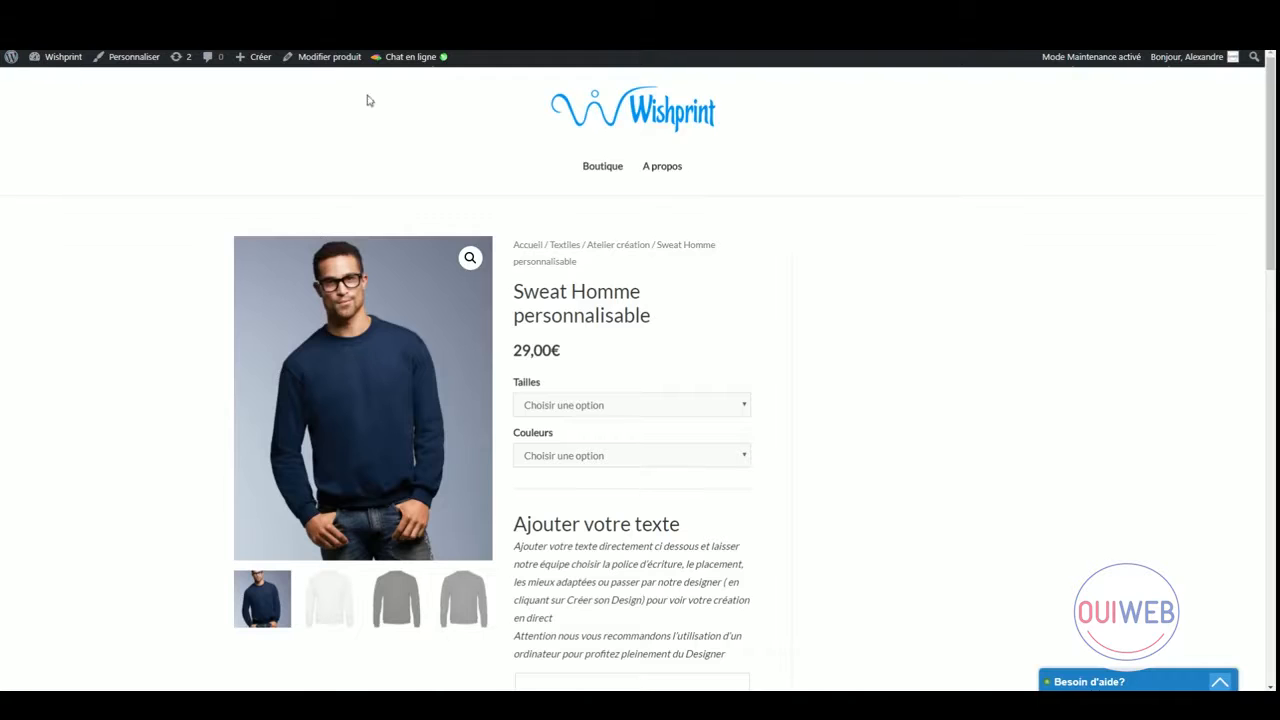
Go to the shop's Textiles > Atelier création category and open the quick view of BODY BB PERSONNALISABLE.
left_click(600, 168)
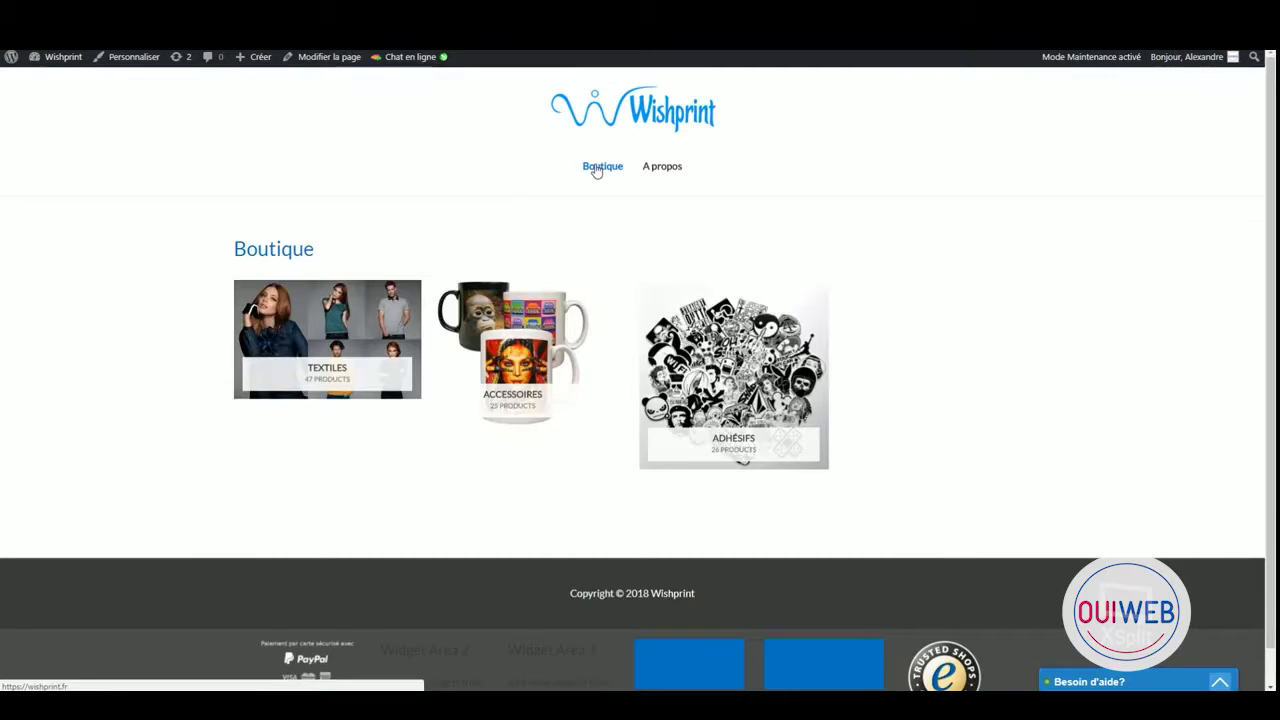
left_click(322, 366)
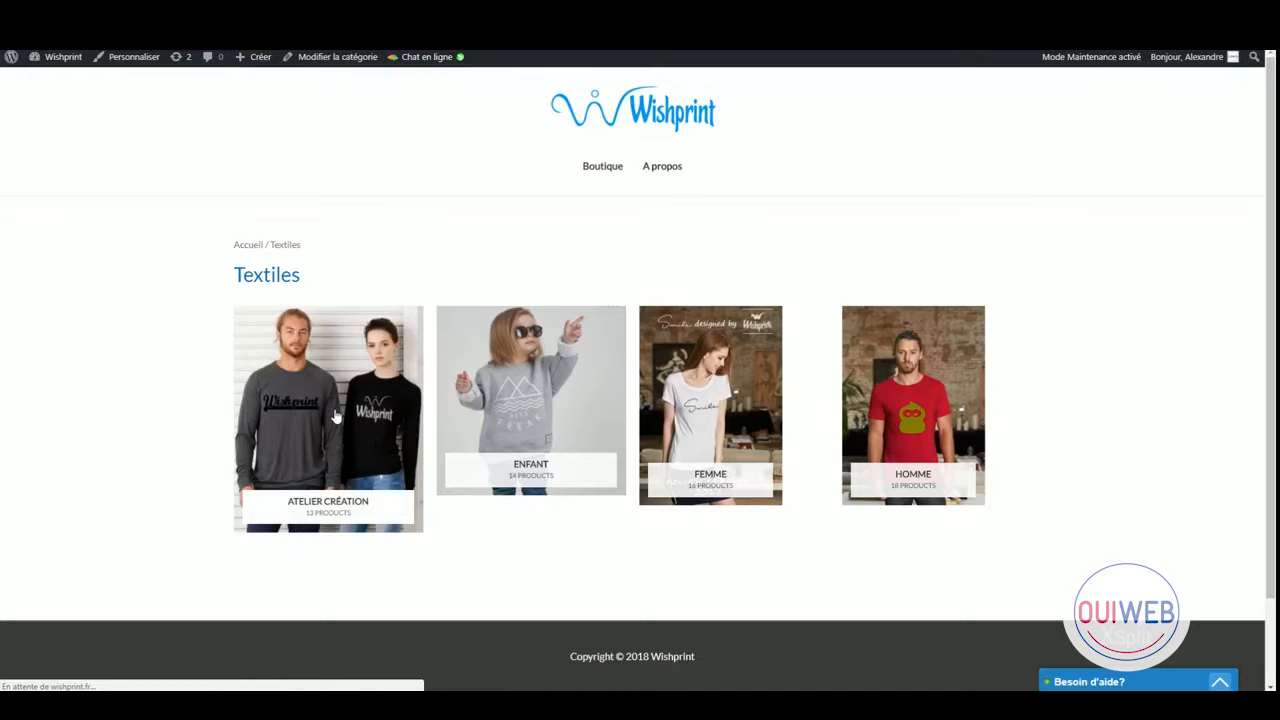
scroll(315, 315, "down", 3)
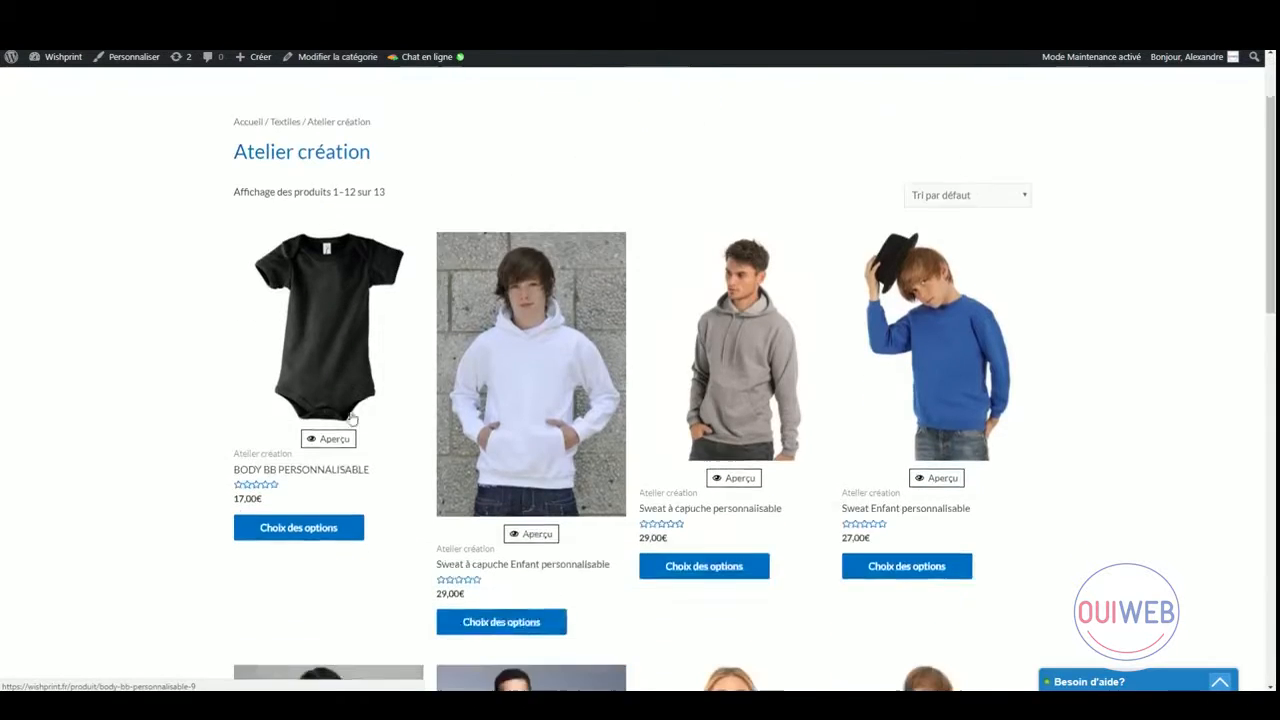
left_click(329, 298)
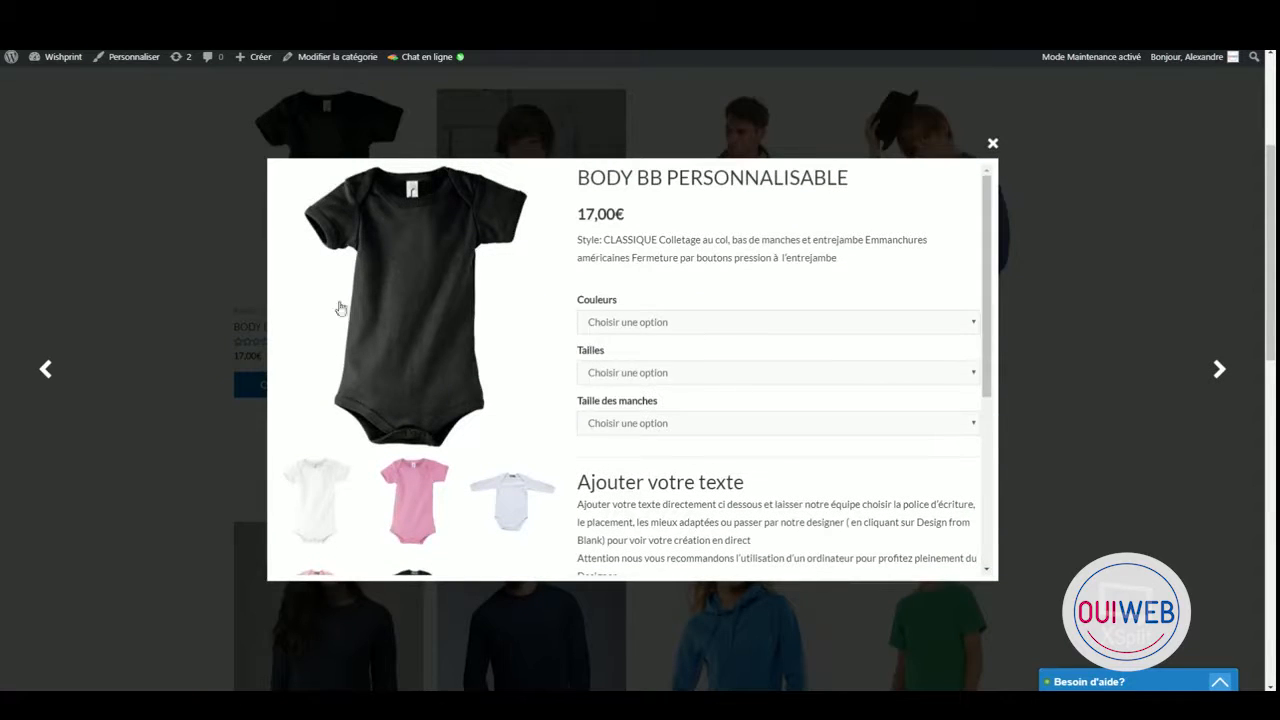
Choose colour Rose, size 12/18 mois and a sleeve length in the BODY BB PERSONNALISABLE quick view.
left_click(700, 322)
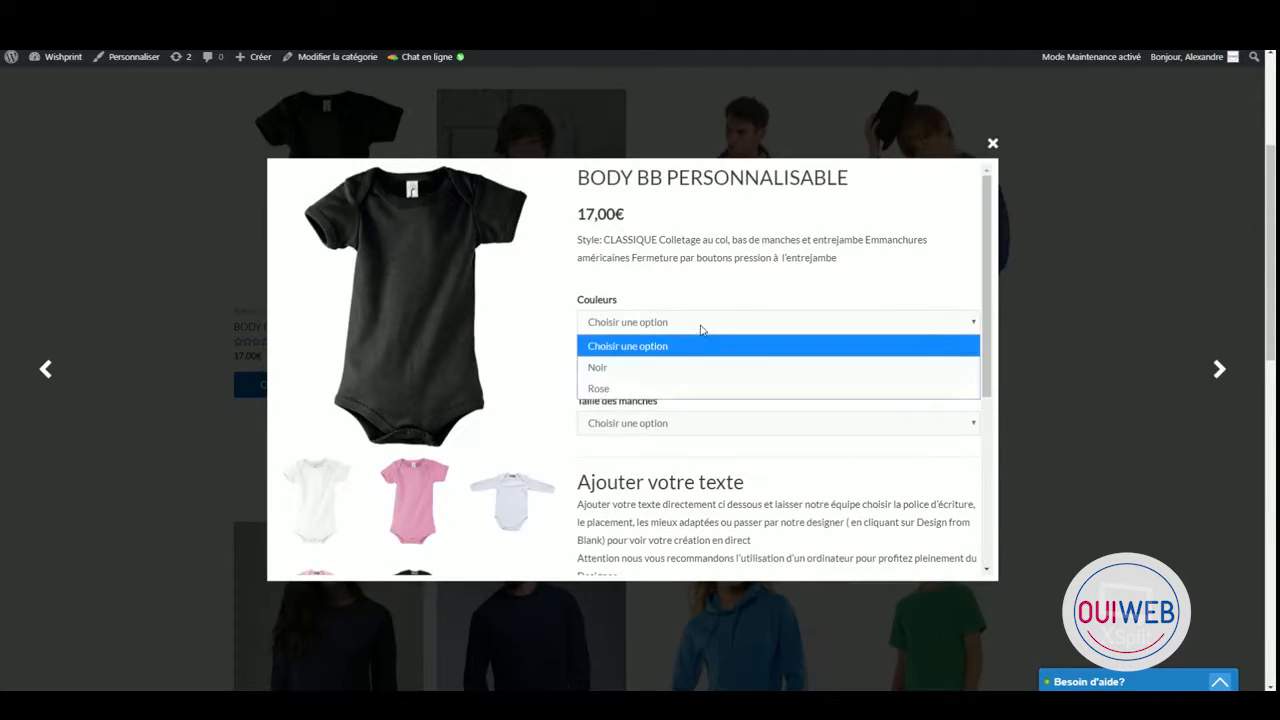
left_click(706, 384)
scroll(702, 386, "down", 1)
scroll(702, 386, "down", 2)
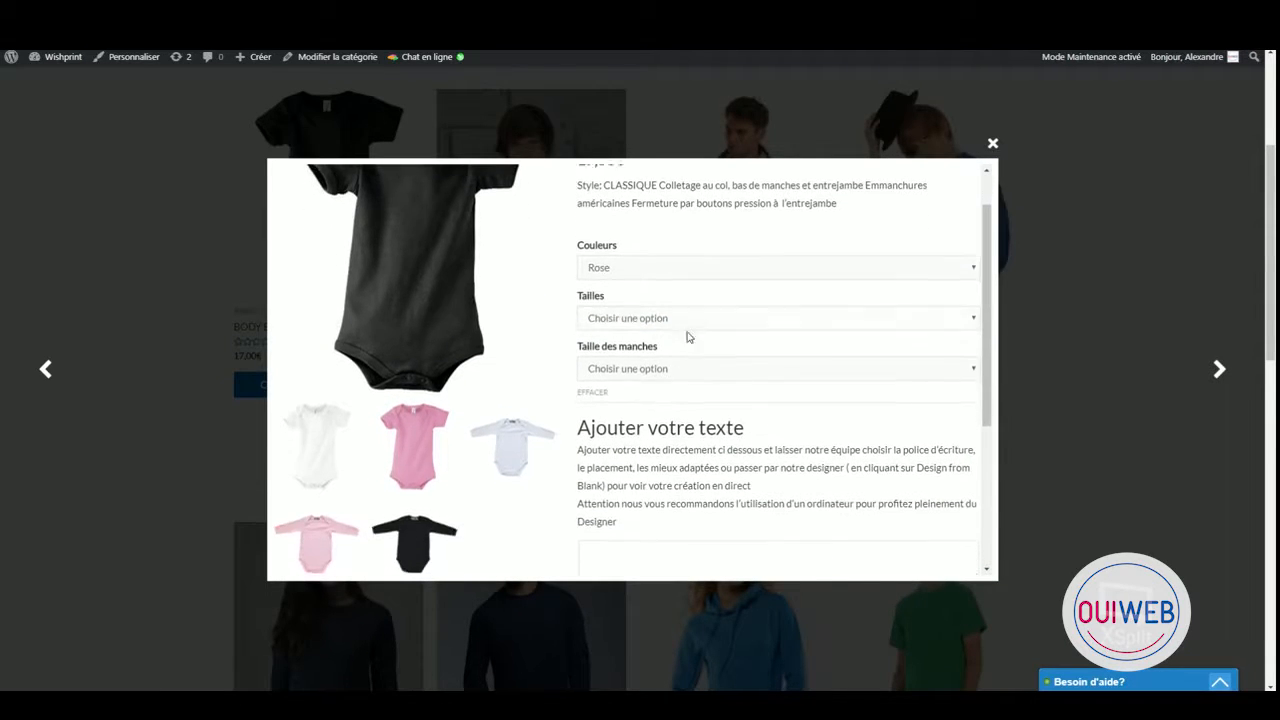
left_click(677, 310)
left_click(677, 385)
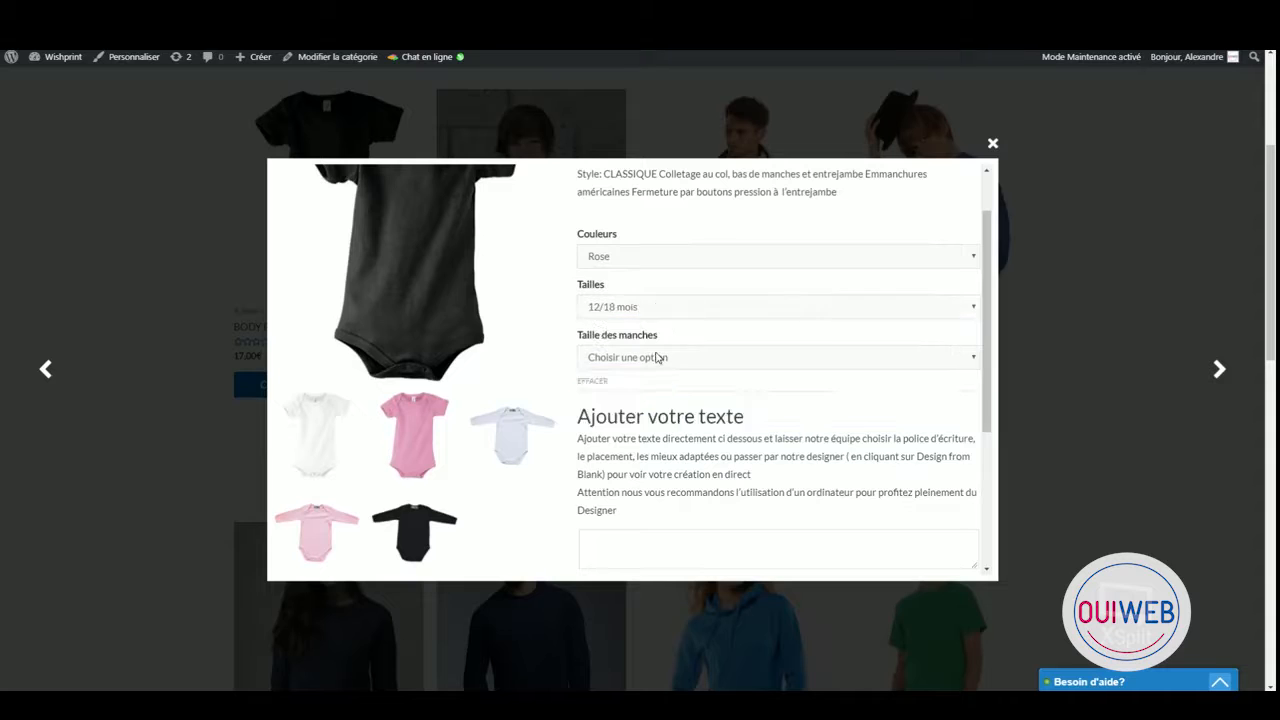
left_click(651, 360)
left_click(657, 402)
Test the add-to-cart section of the BODY BB PERSONNALISABLE quick view and close the preview.
scroll(636, 440, "down", 3)
scroll(636, 440, "down", 3)
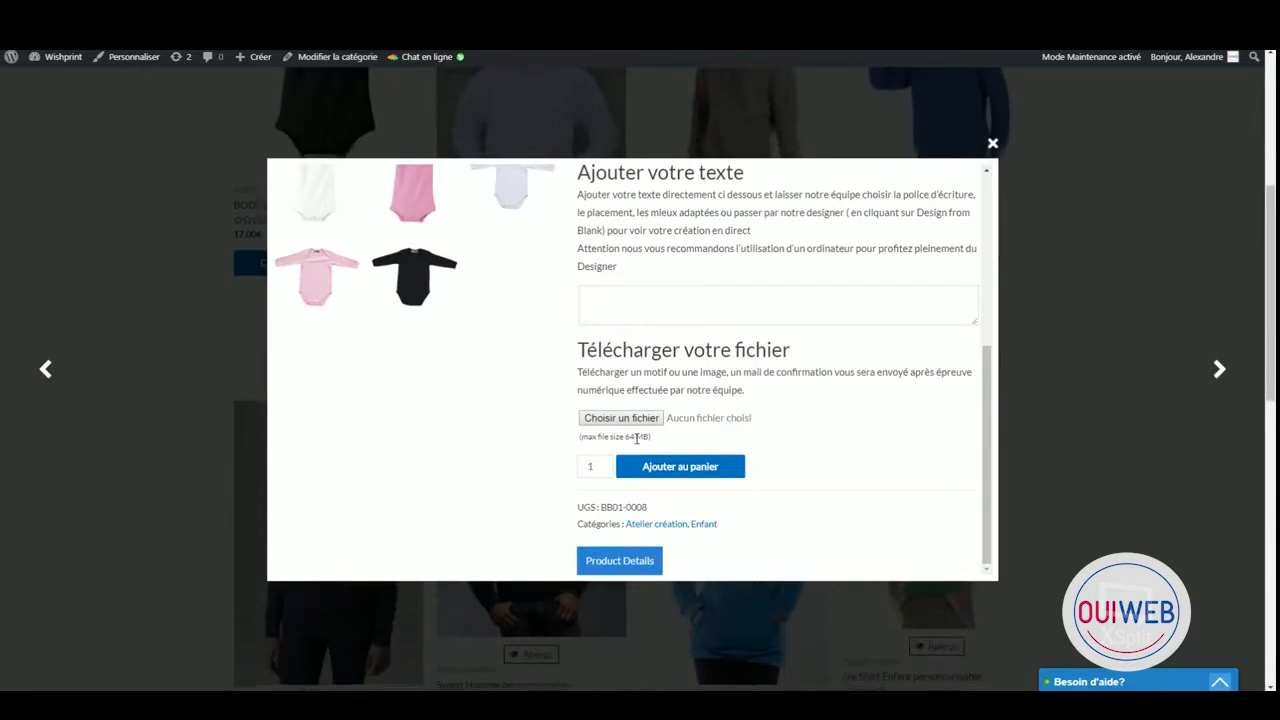
left_click(663, 465)
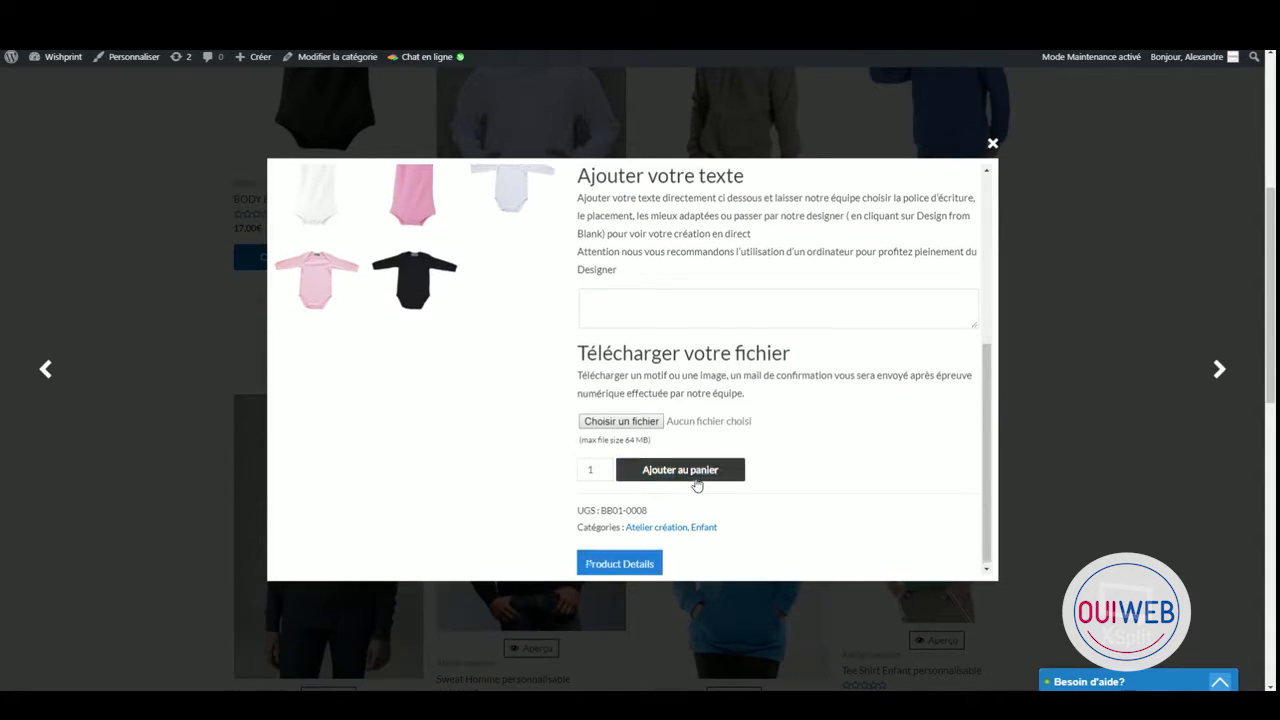
scroll(697, 484, "up", 3)
left_click(154, 357)
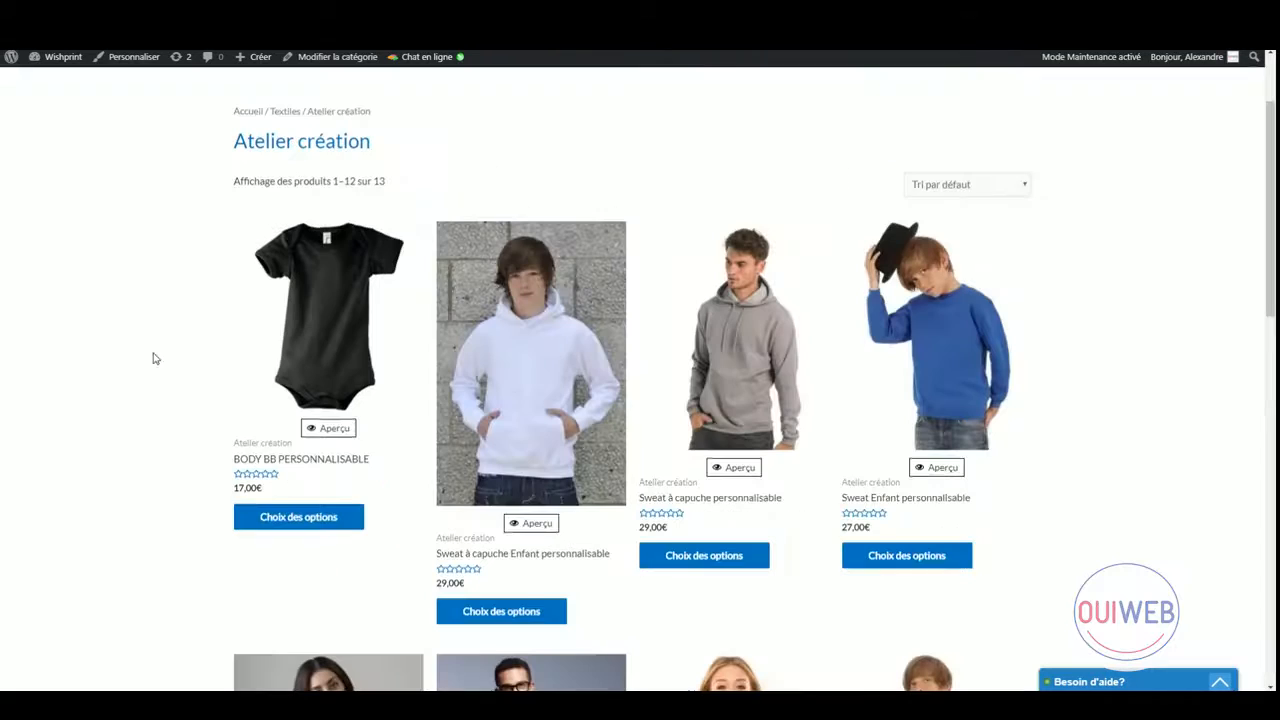
Go to the Homme category under Textiles and open the quick view of Sweat Homme personnalisable.
left_click(285, 114)
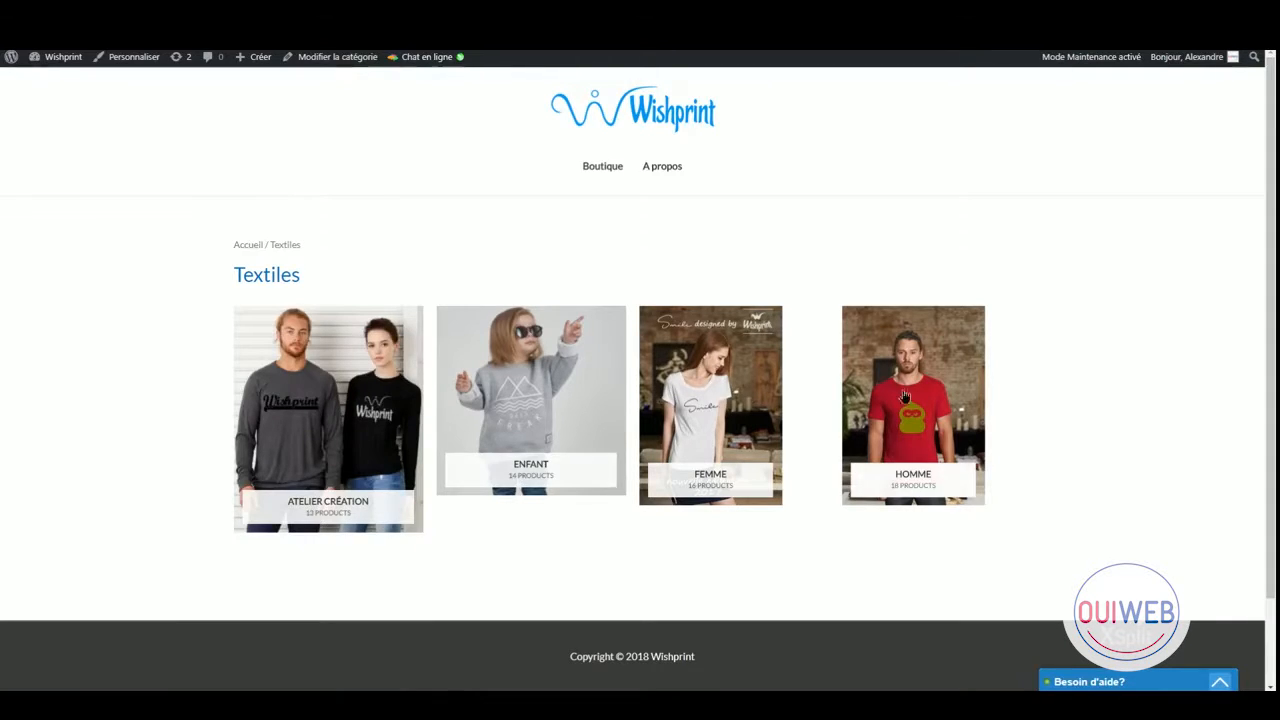
left_click(904, 397)
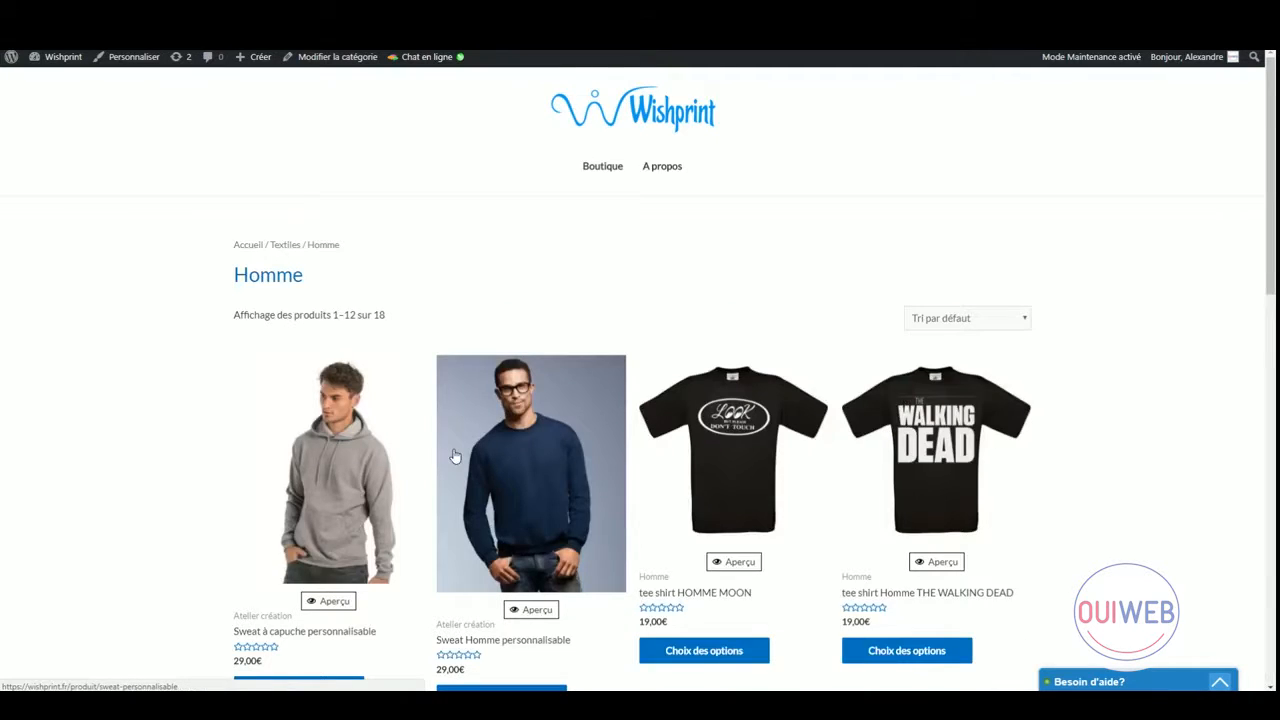
scroll(480, 420, "down", 3)
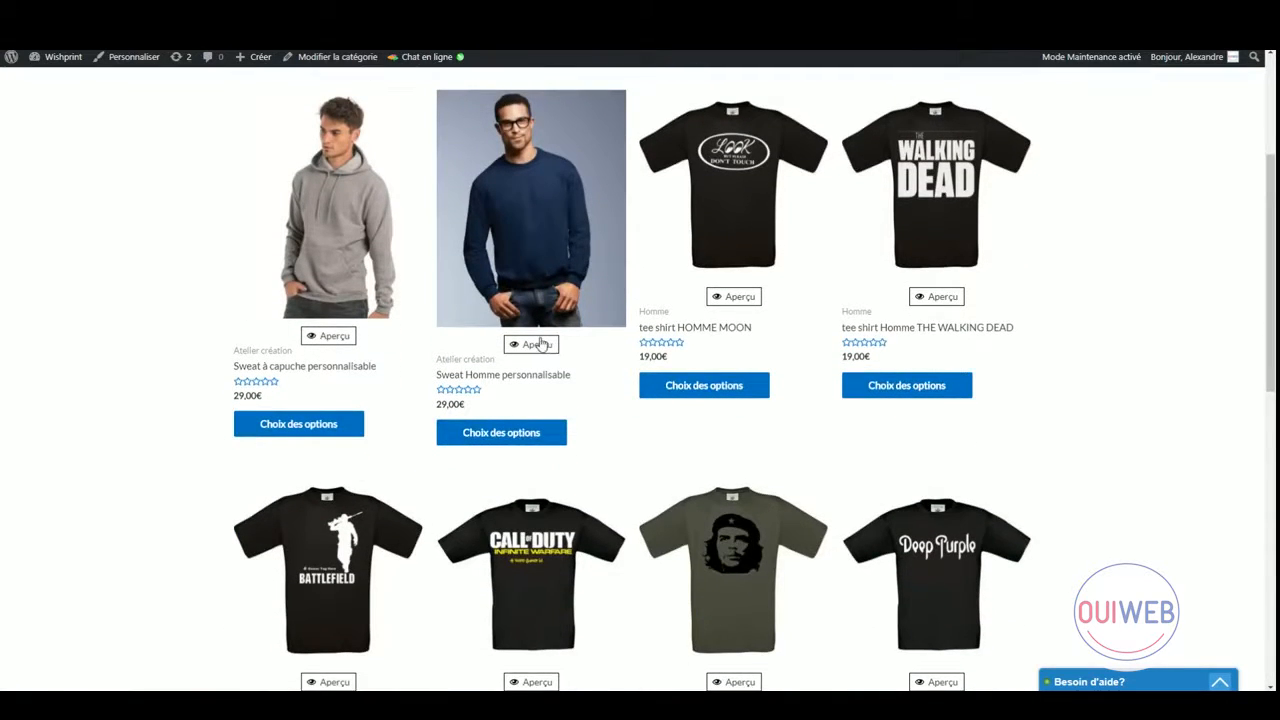
left_click(540, 345)
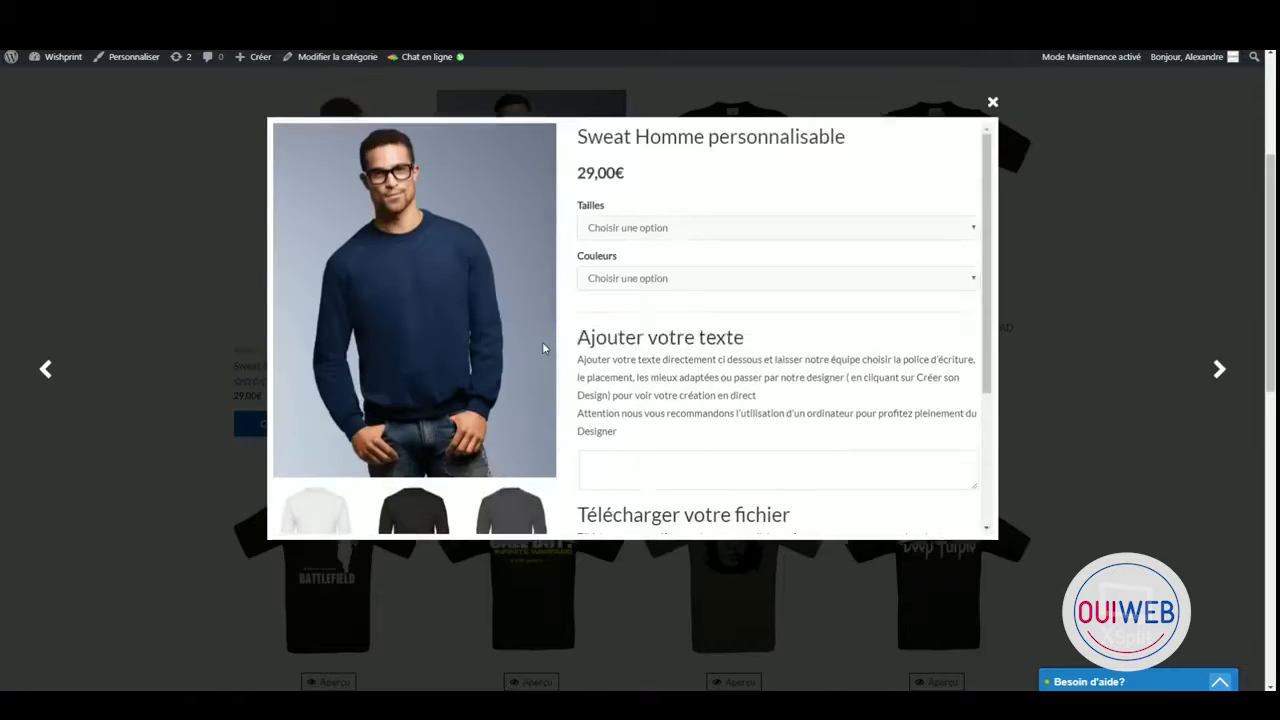
Choose size L and colour Noir in the sweatshirt's quick view and check its custom text and file upload fields.
left_click(625, 272)
left_click(636, 357)
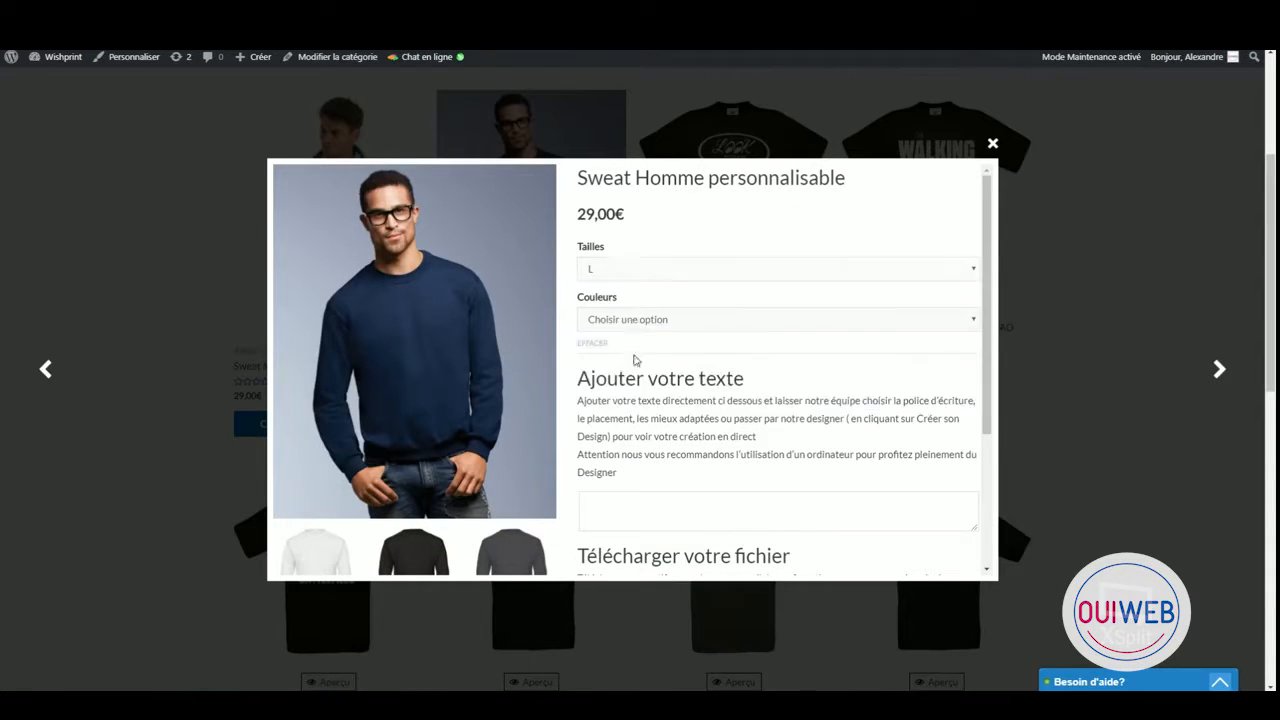
left_click(635, 319)
left_click(642, 388)
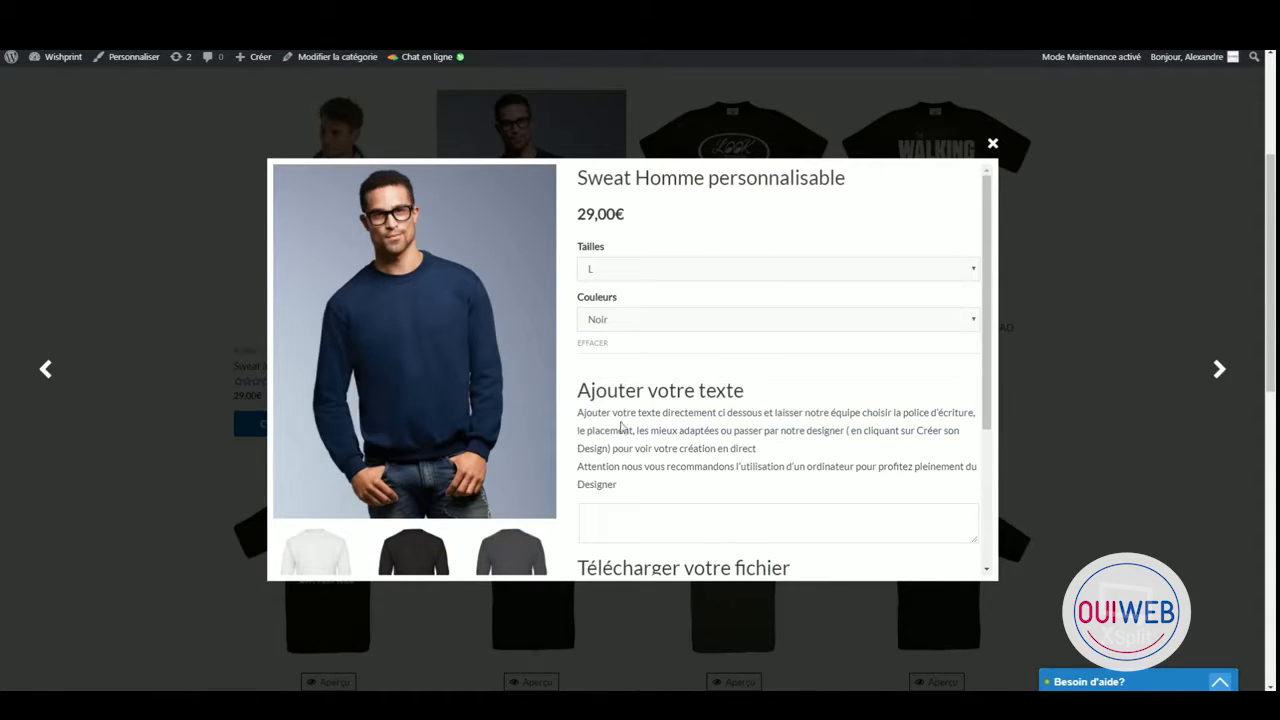
scroll(622, 427, "down", 3)
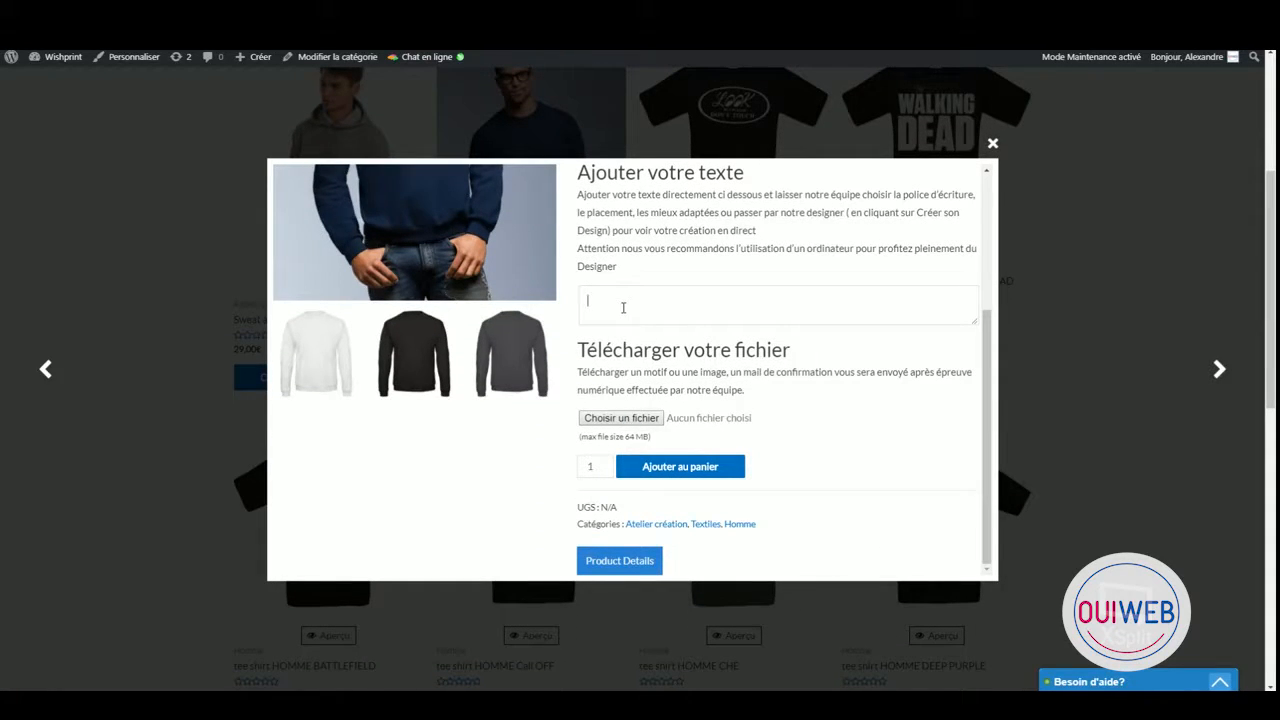
scroll(781, 495, "down", 5)
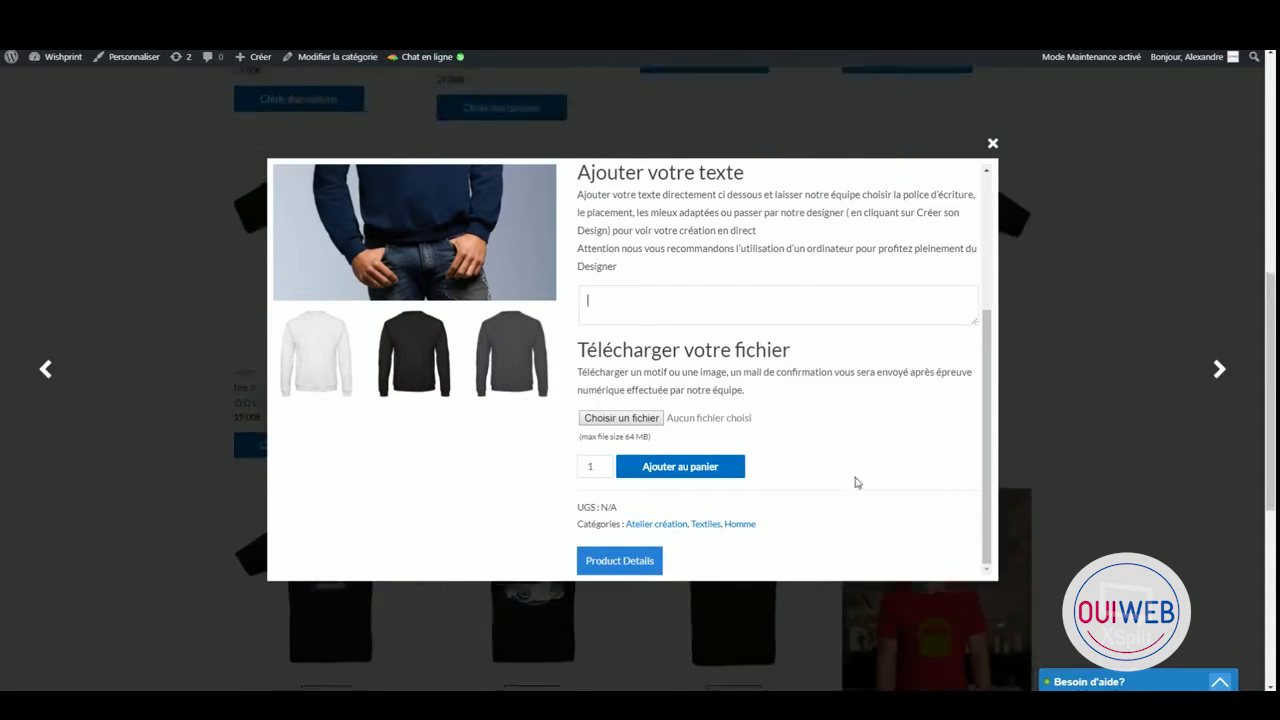
Open the sweatshirt's full product page from the quick view and examine its additional information and related products.
left_click(632, 562)
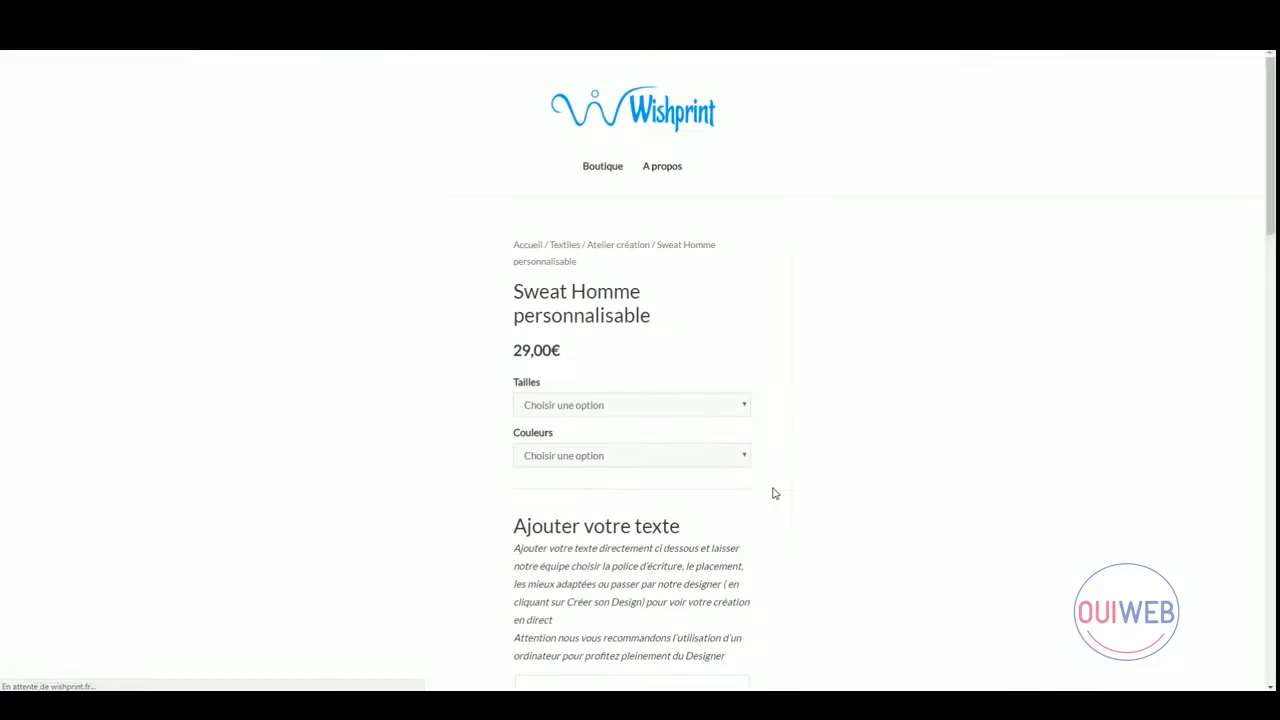
scroll(772, 493, "down", 4)
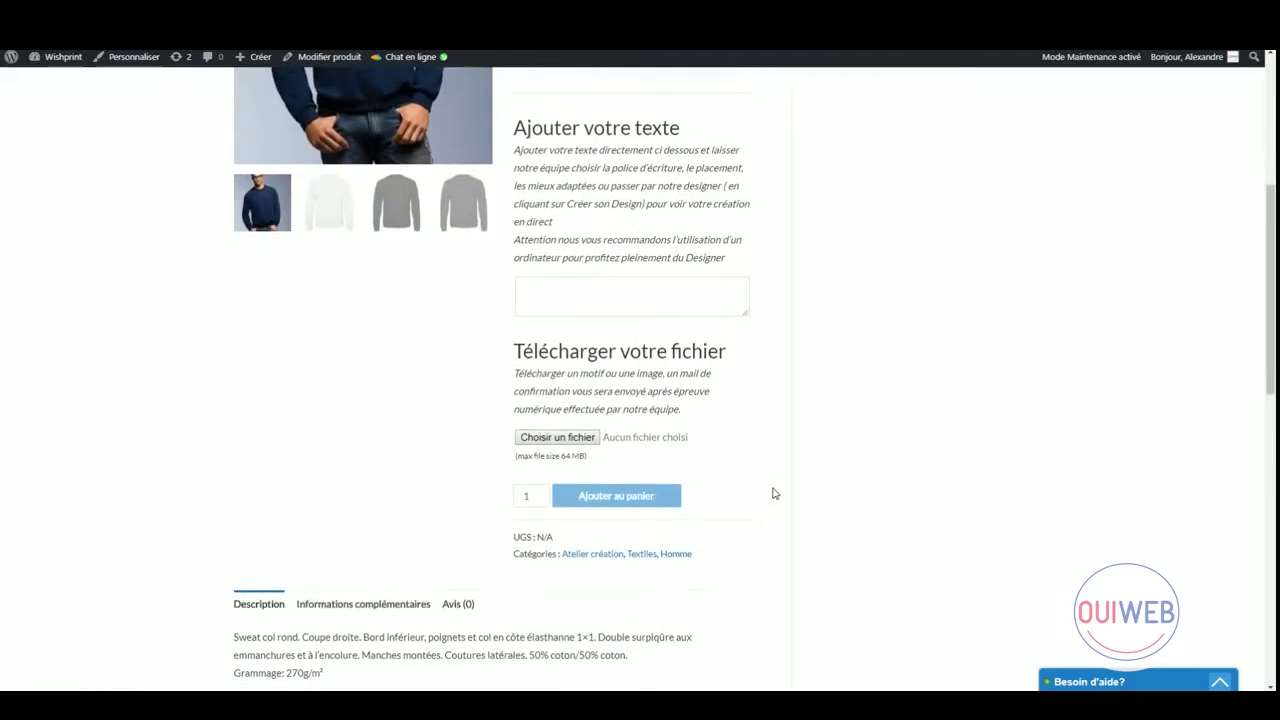
left_click(378, 604)
scroll(390, 598, "down", 3)
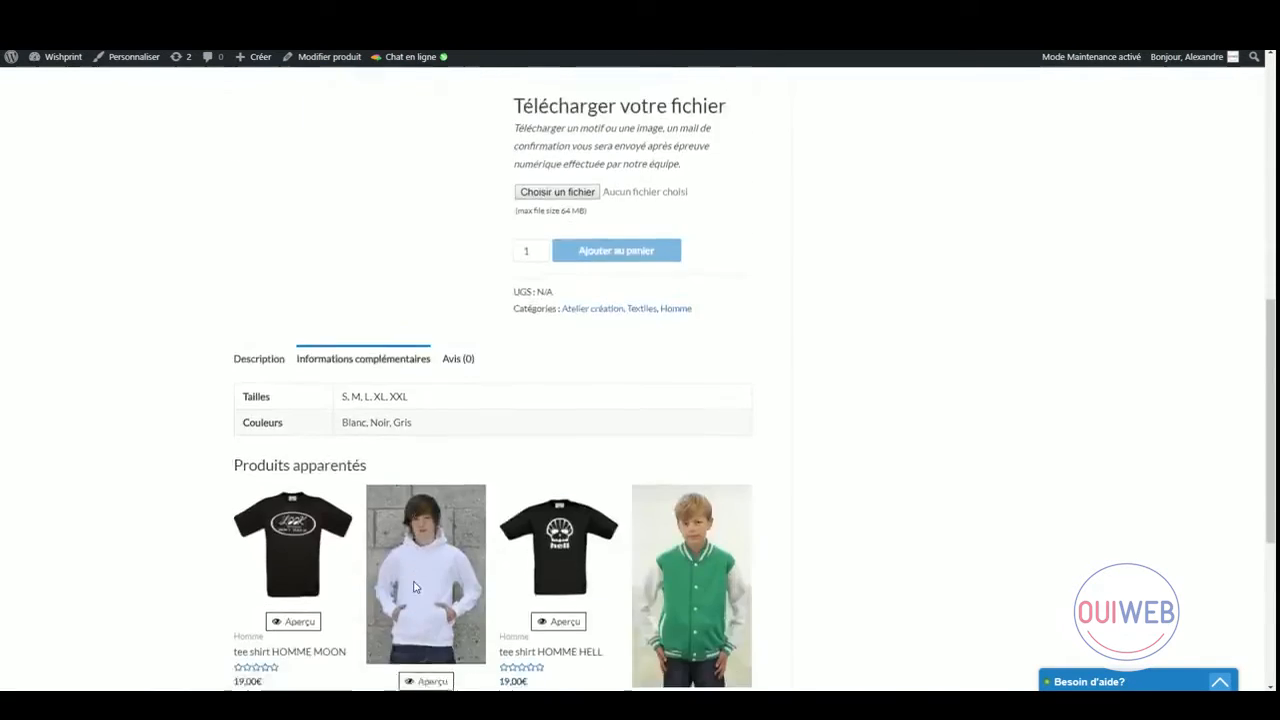
scroll(414, 586, "up", 5)
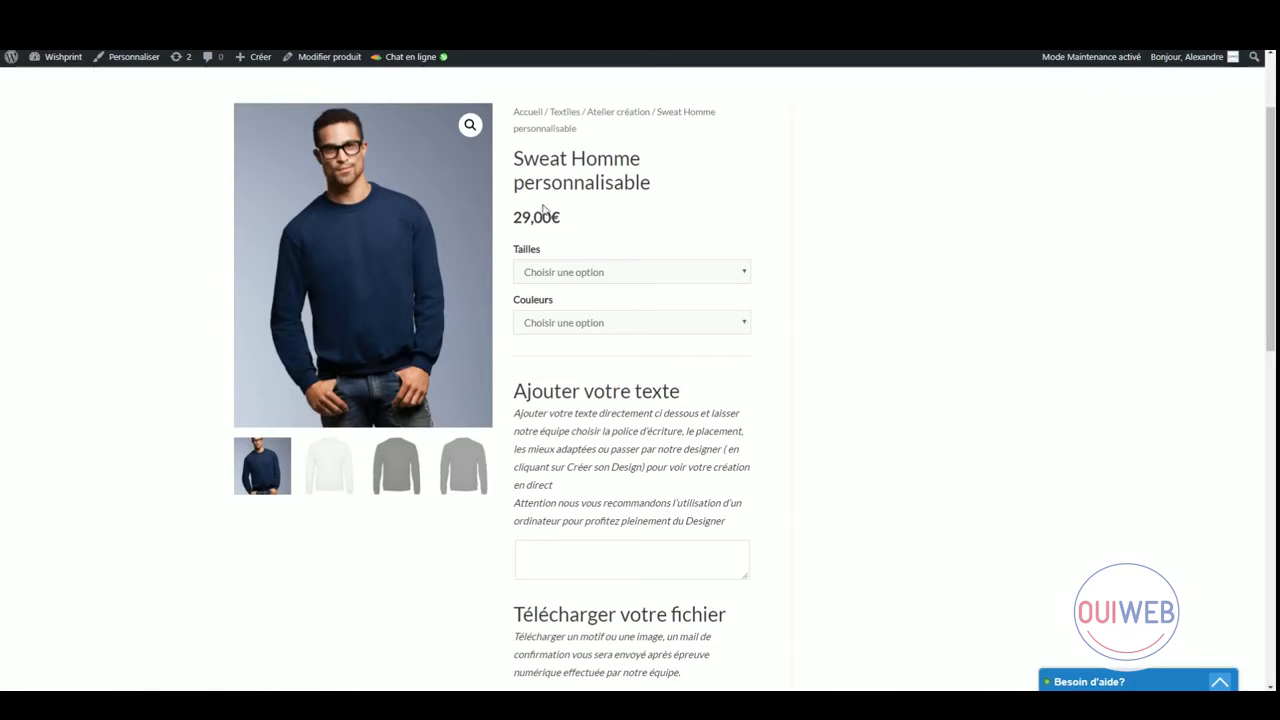
scroll(641, 496, "down", 4)
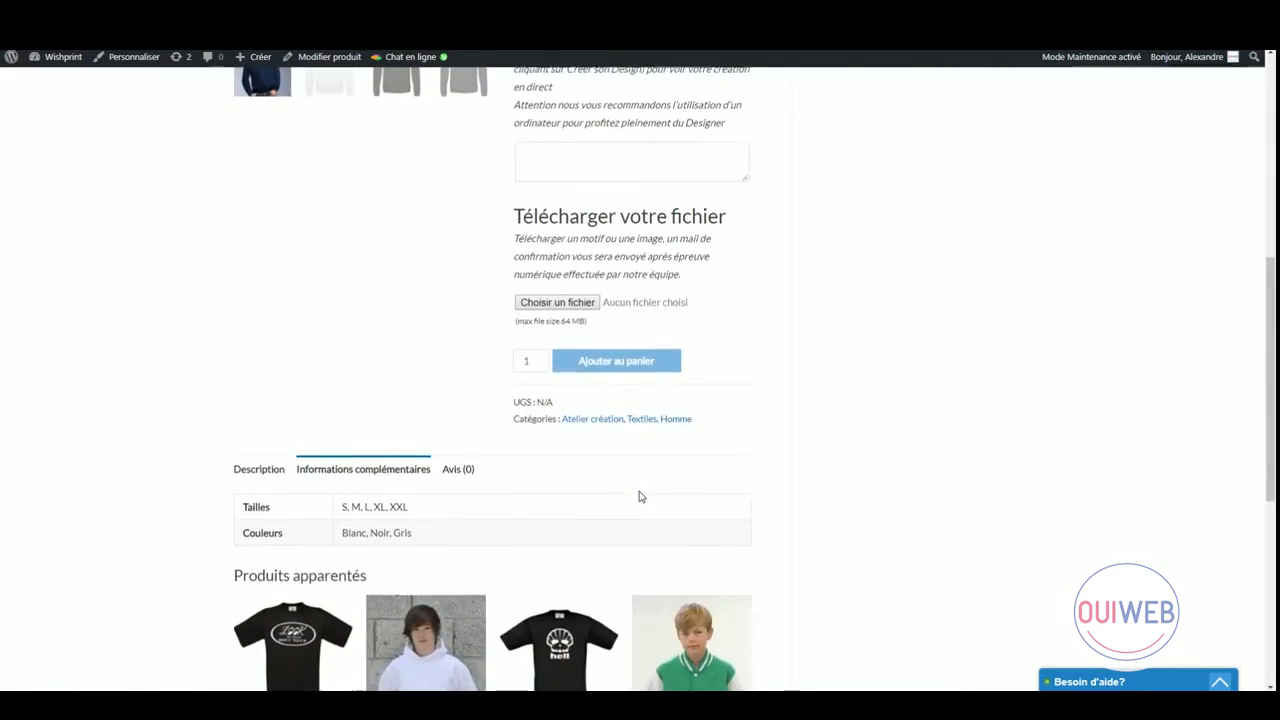